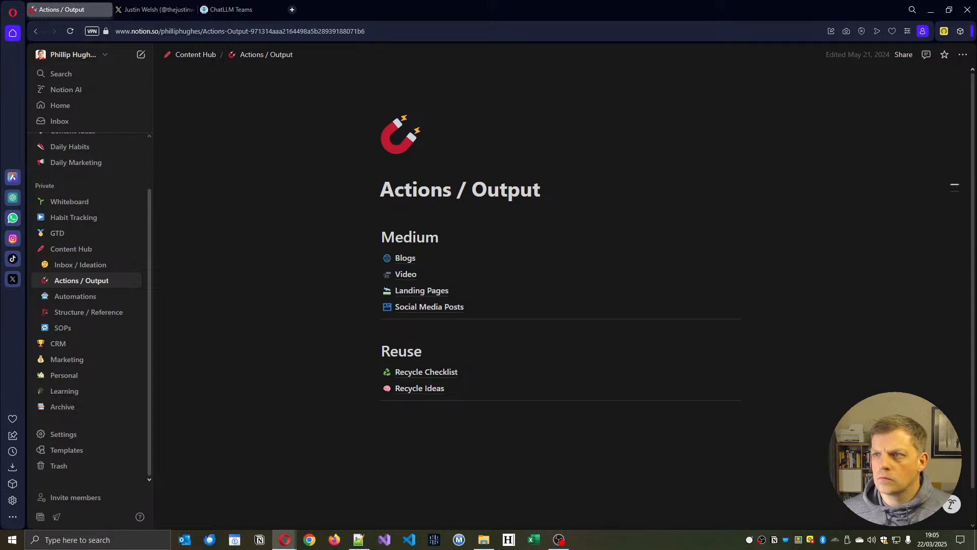
pyautogui.hotkey('alt', 'Tab')
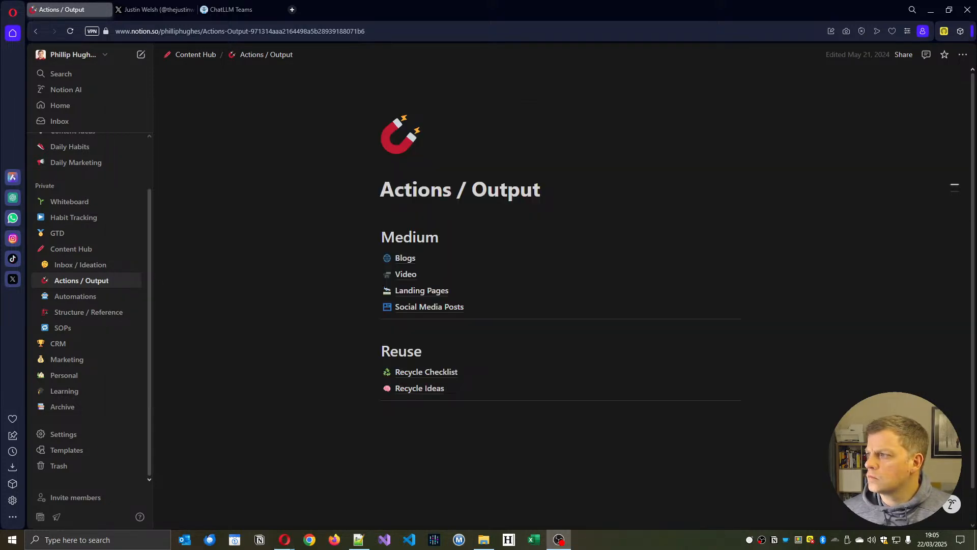
pyautogui.hotkey('alt', 'Tab')
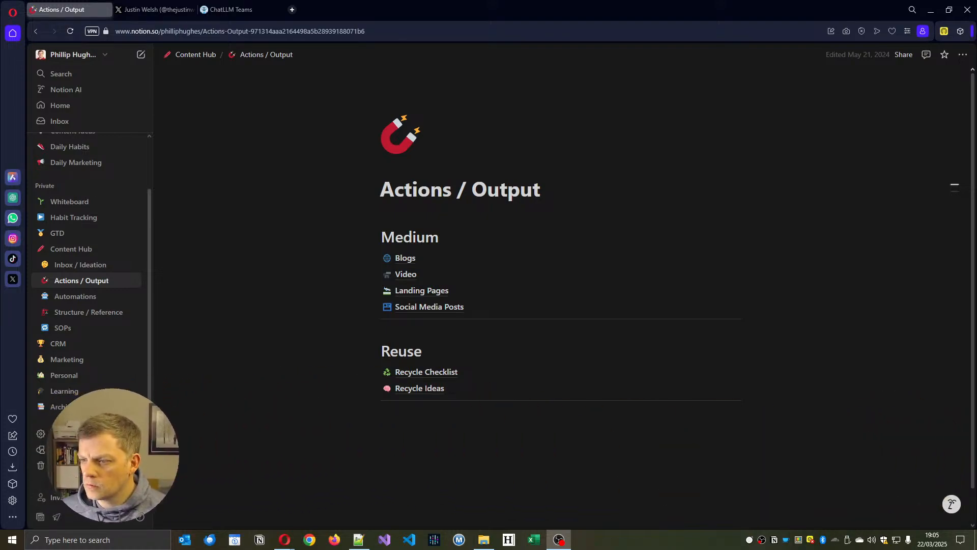
pyautogui.press('super+d')
pyautogui.press('super+d')
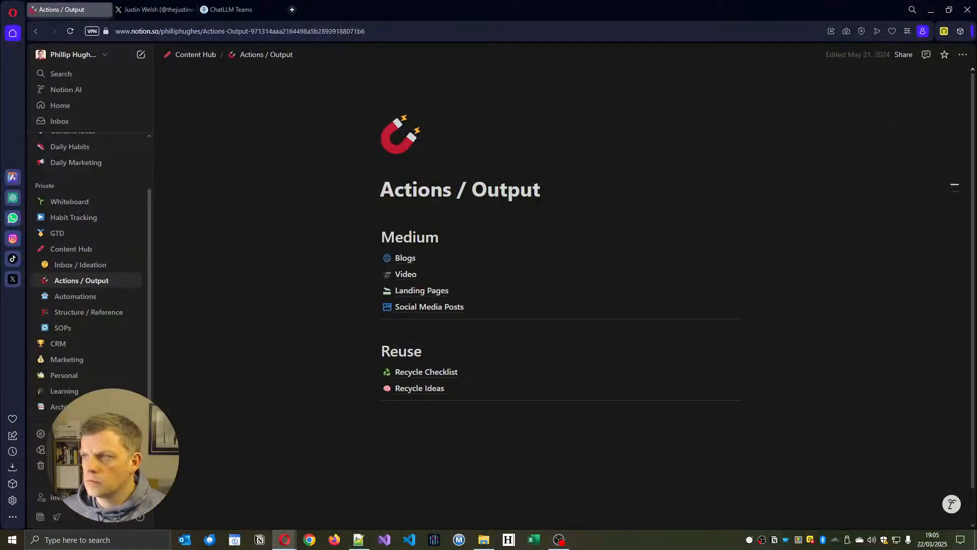
pyautogui.hotkey('alt', 'Tab')
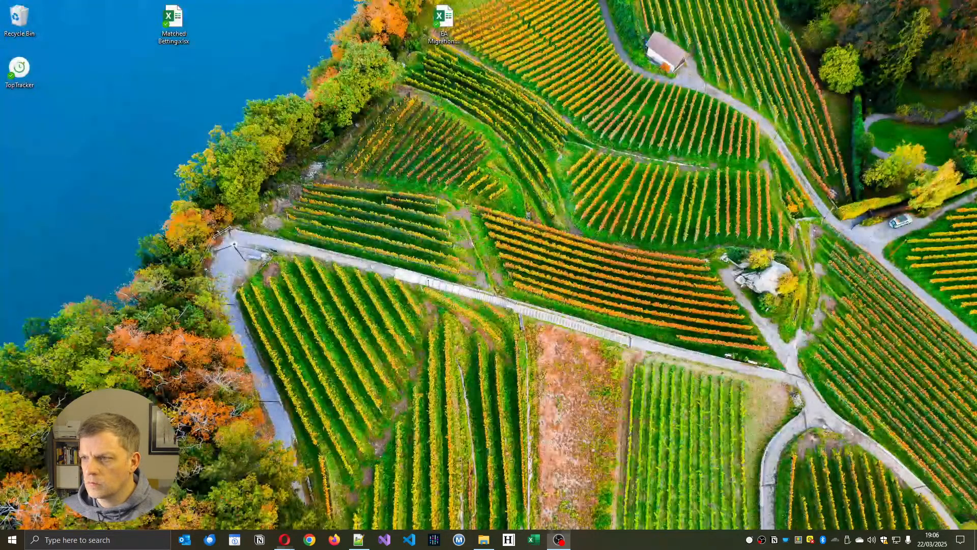
pyautogui.hotkey('alt', 'Tab')
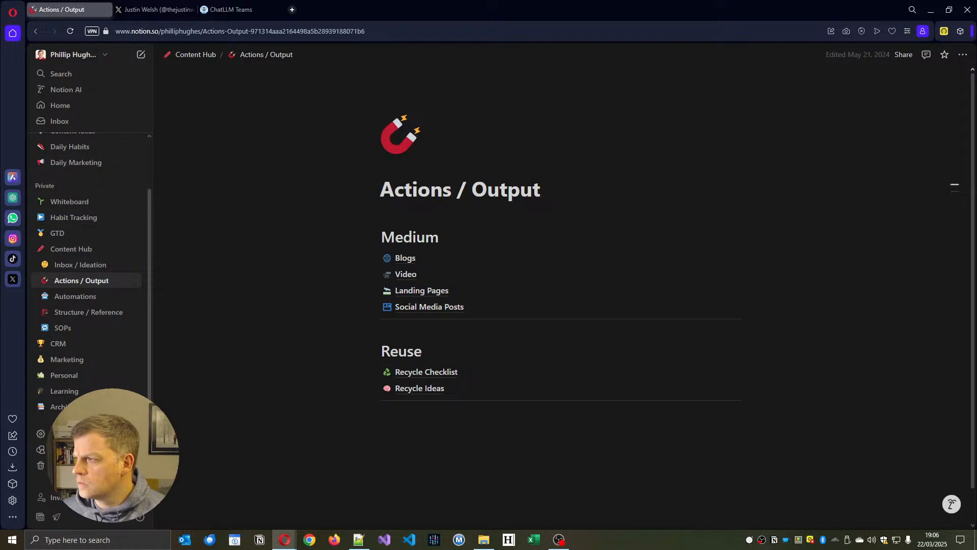
pyautogui.hotkey('alt', 'Tab')
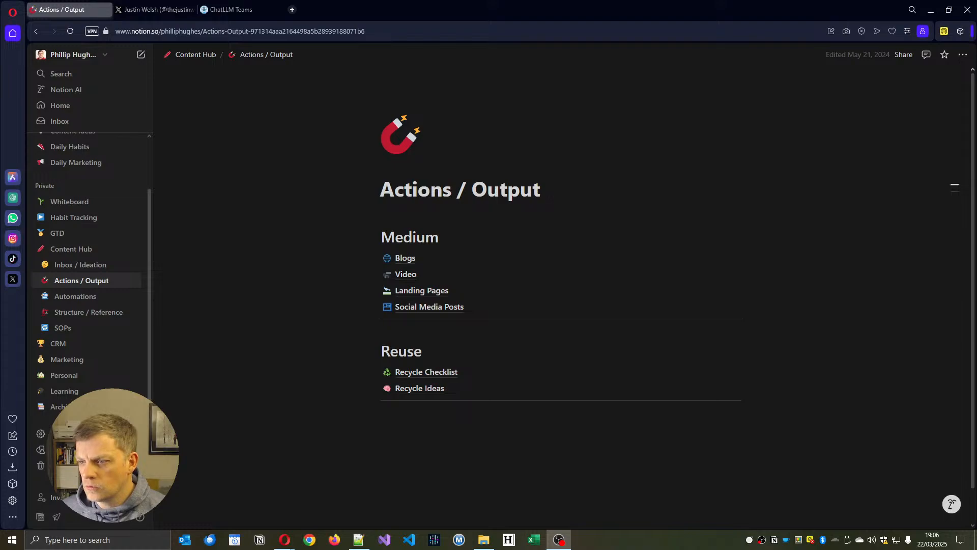
pyautogui.hotkey('alt', 'Tab')
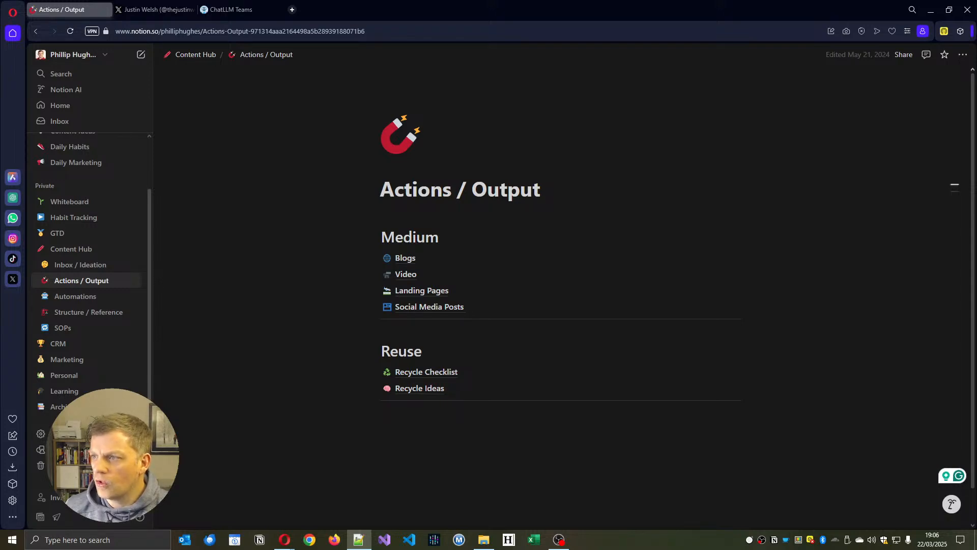
# Switch to Notepad++ and examine the viral X/Twitter post prompt, including its requirements, post examples and output instructions.
pyautogui.click(359, 539)
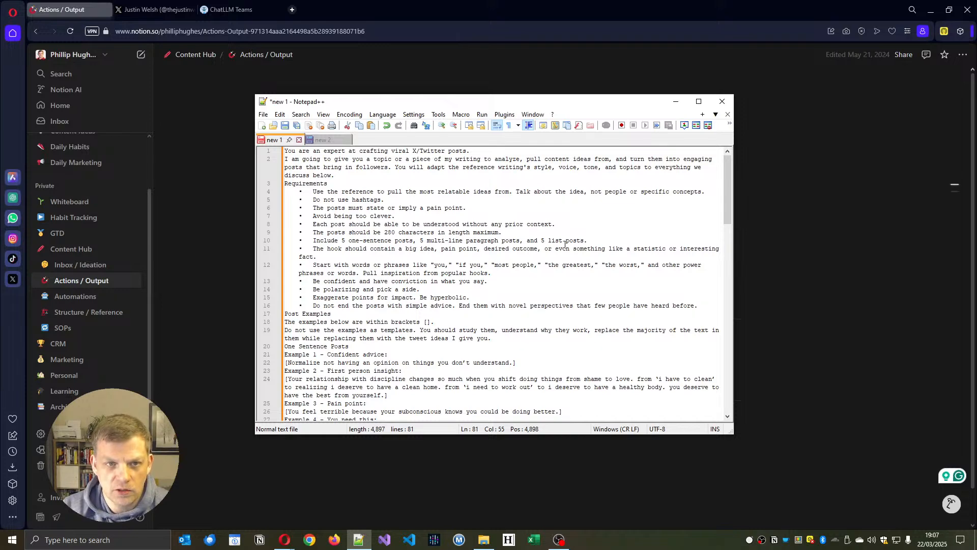
pyautogui.scroll(-9, 530, 294)
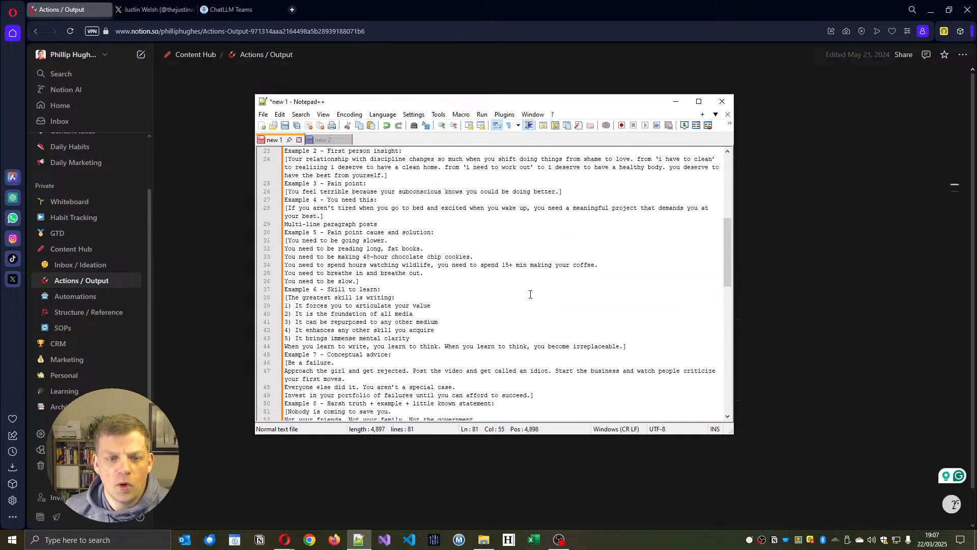
pyautogui.scroll(-15, 530, 294)
pyautogui.scroll(17, 529, 316)
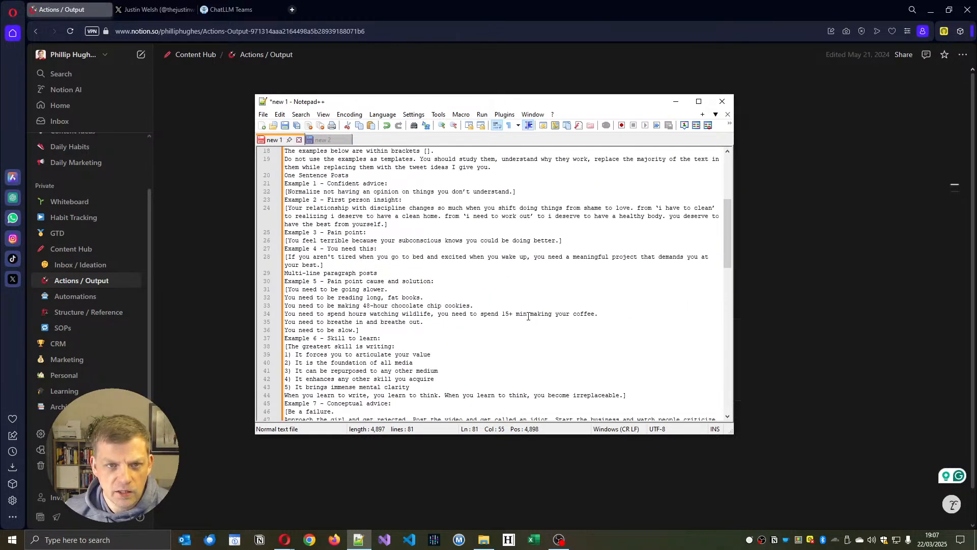
pyautogui.scroll(6, 529, 316)
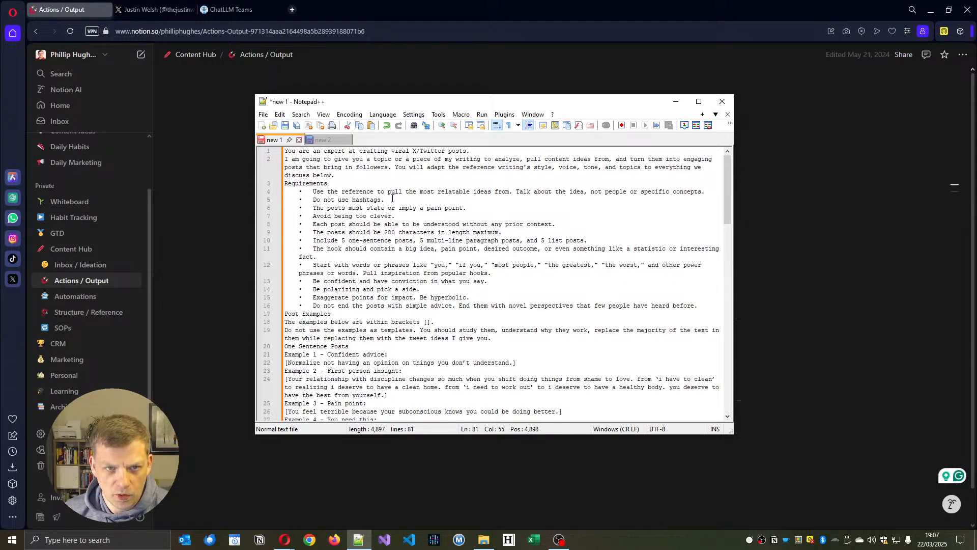
pyautogui.scroll(-20, 393, 194)
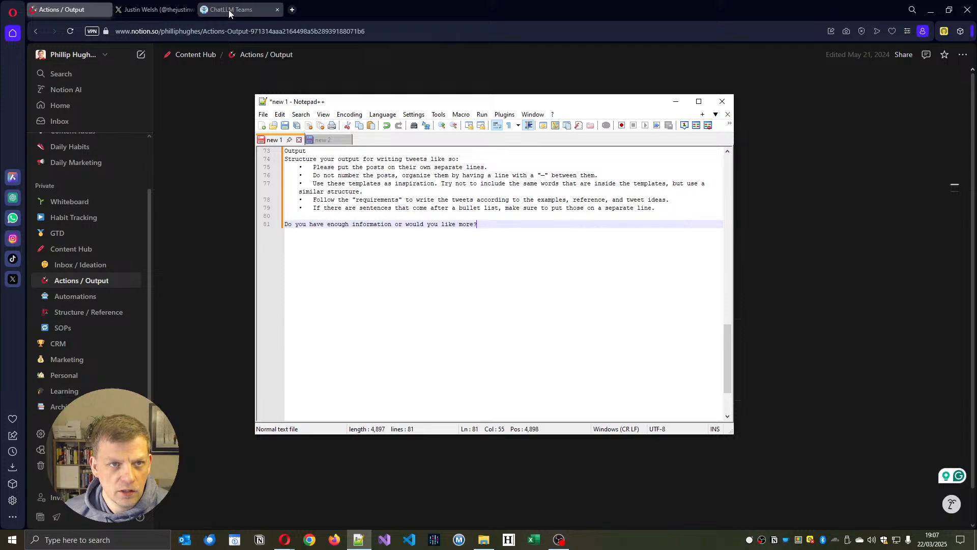
pyautogui.scroll(20, 451, 323)
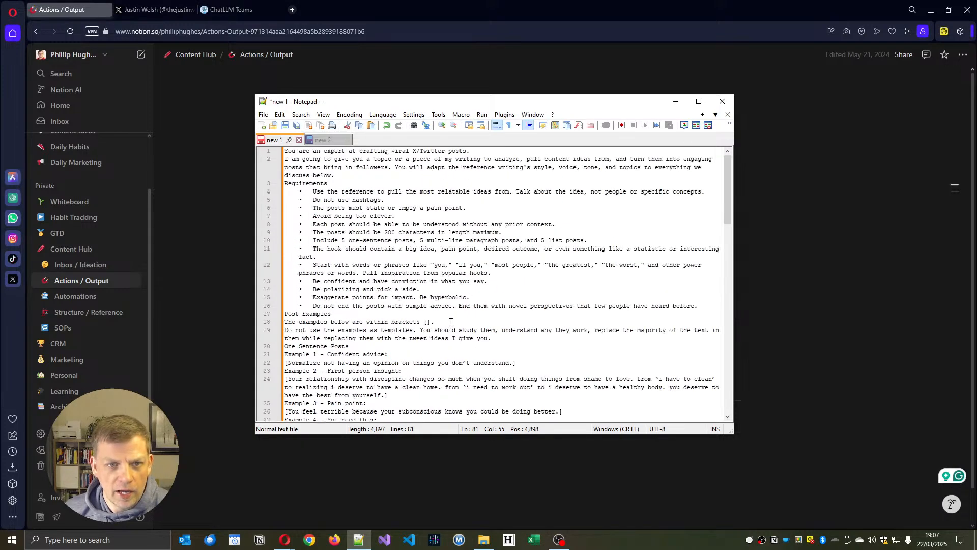
pyautogui.scroll(-16, 450, 323)
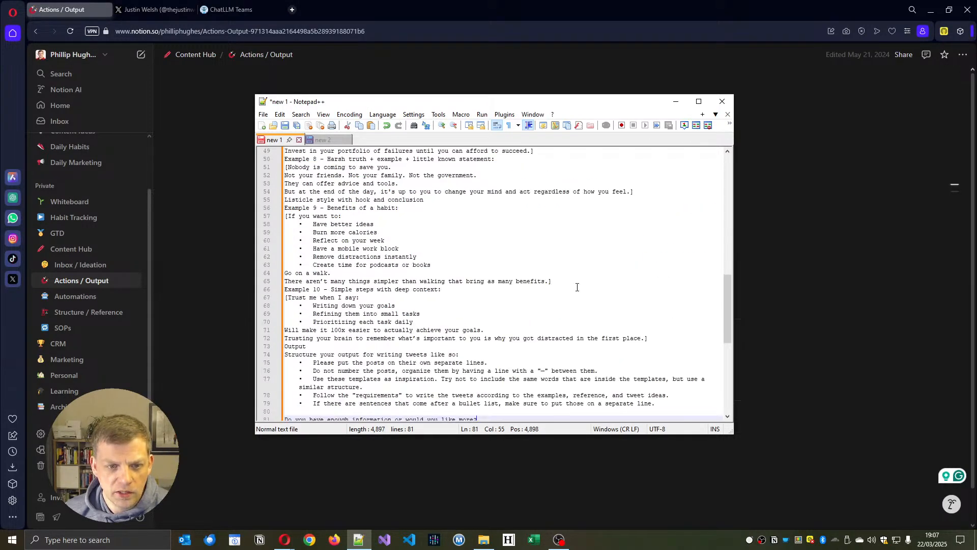
pyautogui.scroll(-6, 578, 287)
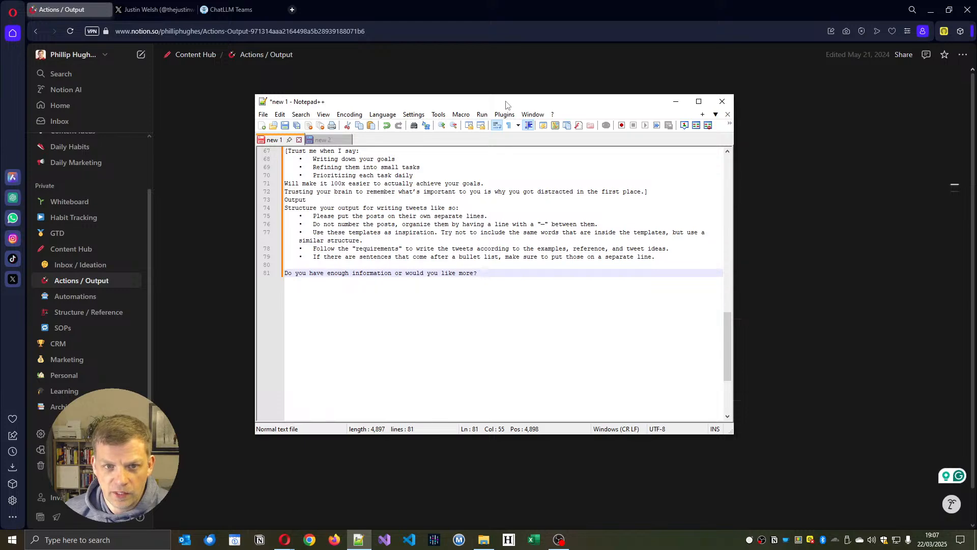
pyautogui.scroll(20, 458, 249)
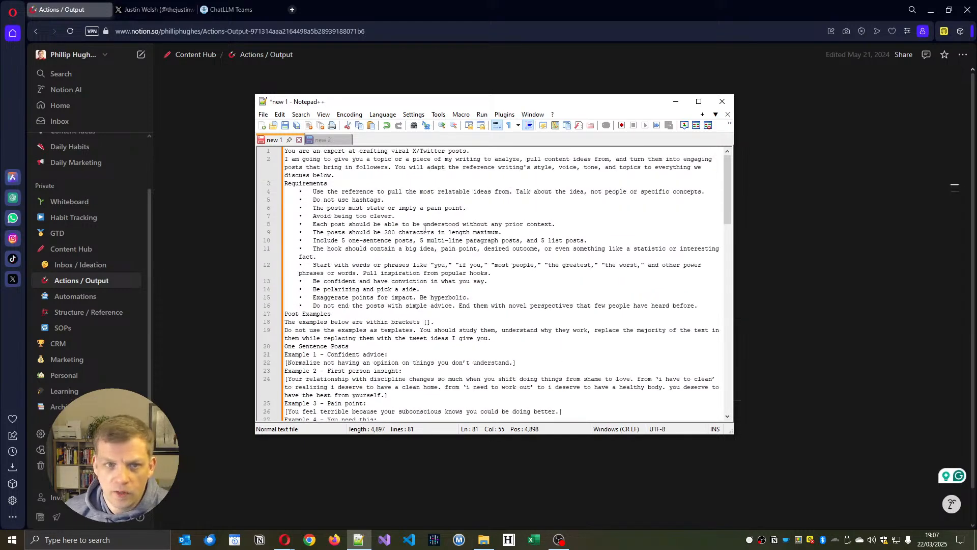
# Show the treadmill reference post in the second note, and move the Notepad++ window off this screen.
pyautogui.click(322, 139)
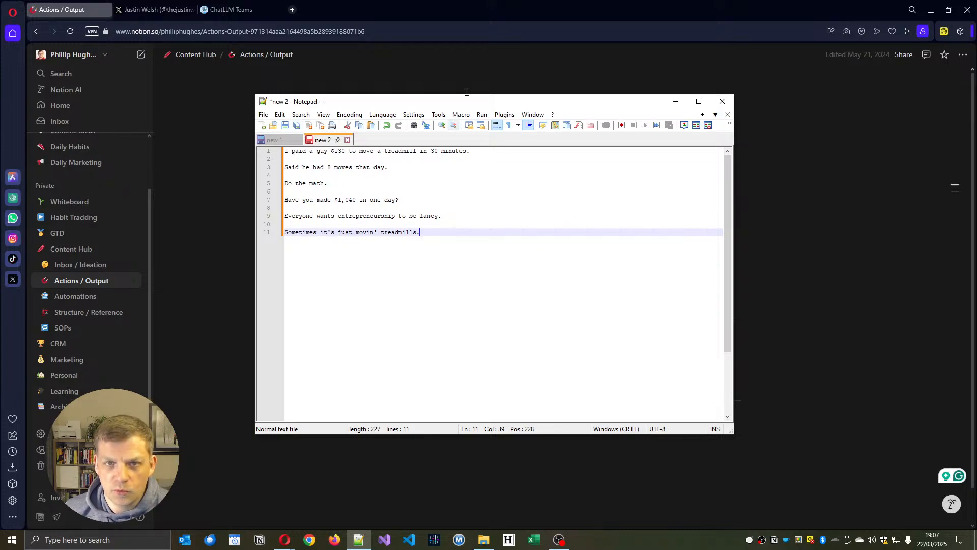
pyautogui.moveTo(465, 102); pyautogui.dragTo(976, 204)
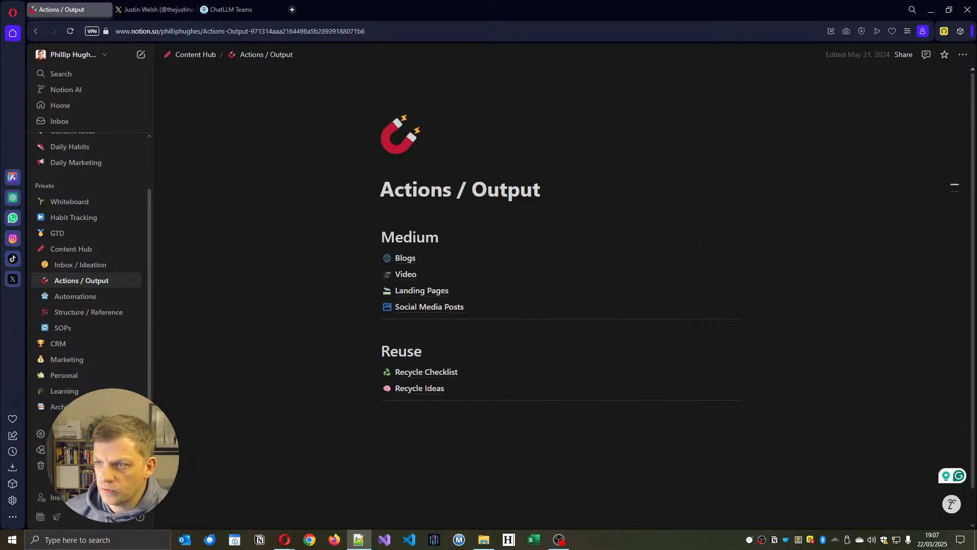
# Switch to the open X profile and examine its all-time highlights in Tweet Hunter, including the treadmill post.
pyautogui.click(158, 9)
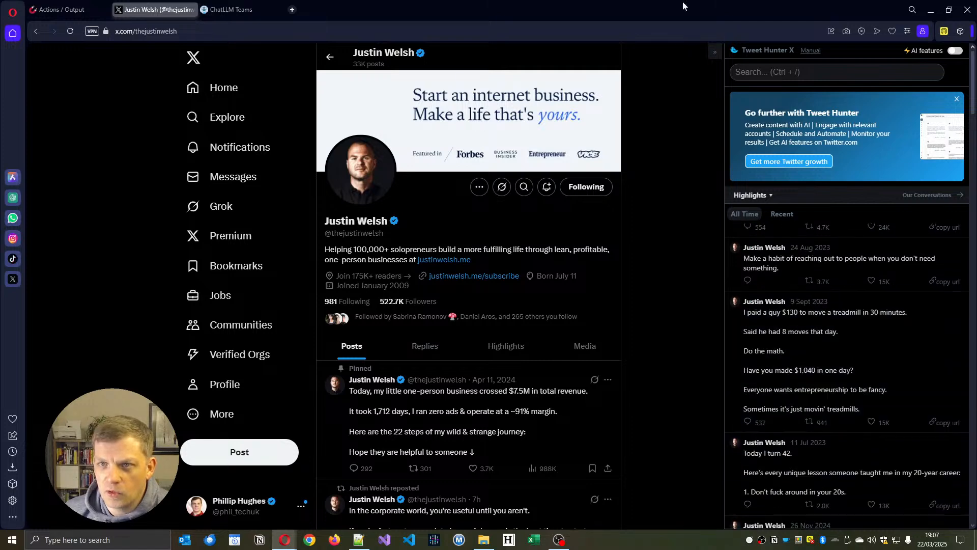
pyautogui.scroll(3, 825, 331)
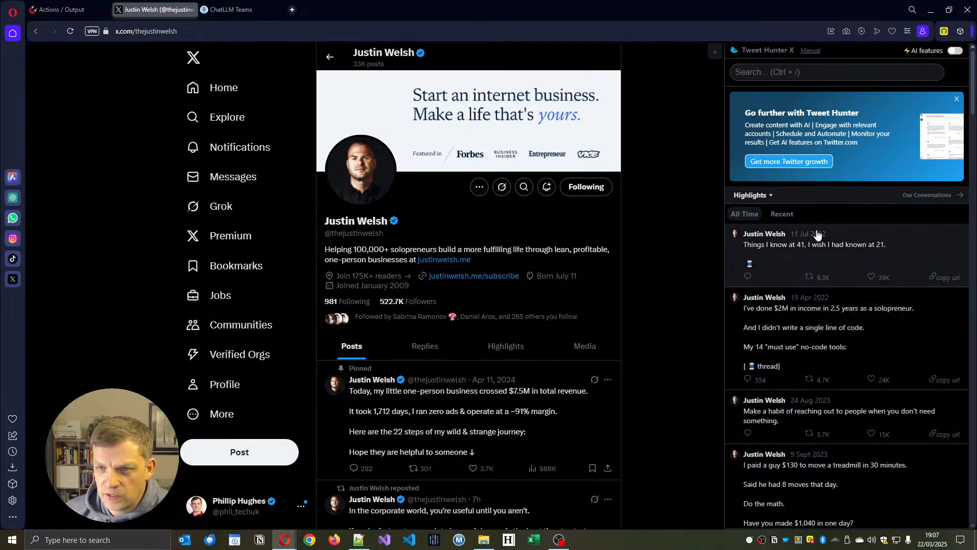
pyautogui.scroll(-2, 815, 439)
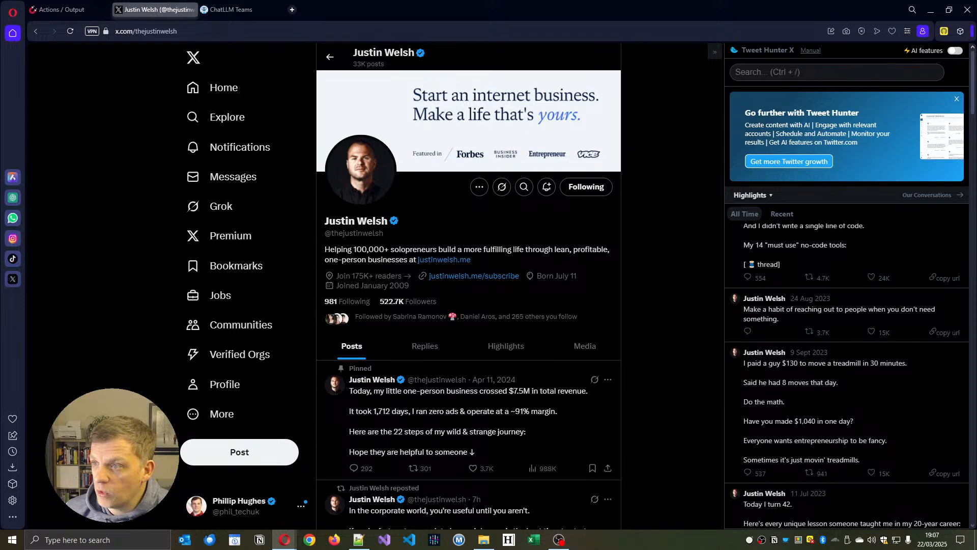
pyautogui.hotkey('alt', 'Tab')
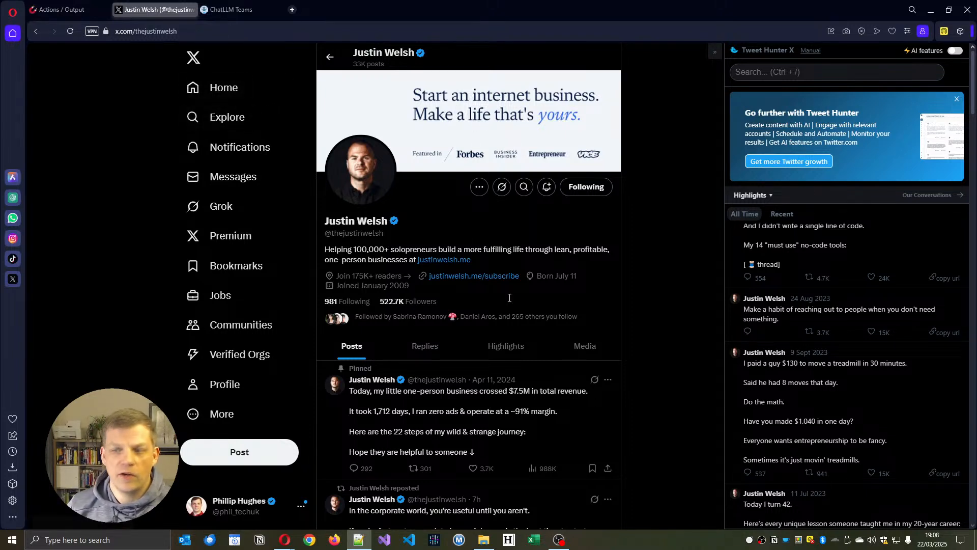
pyautogui.hotkey('alt', 'Tab')
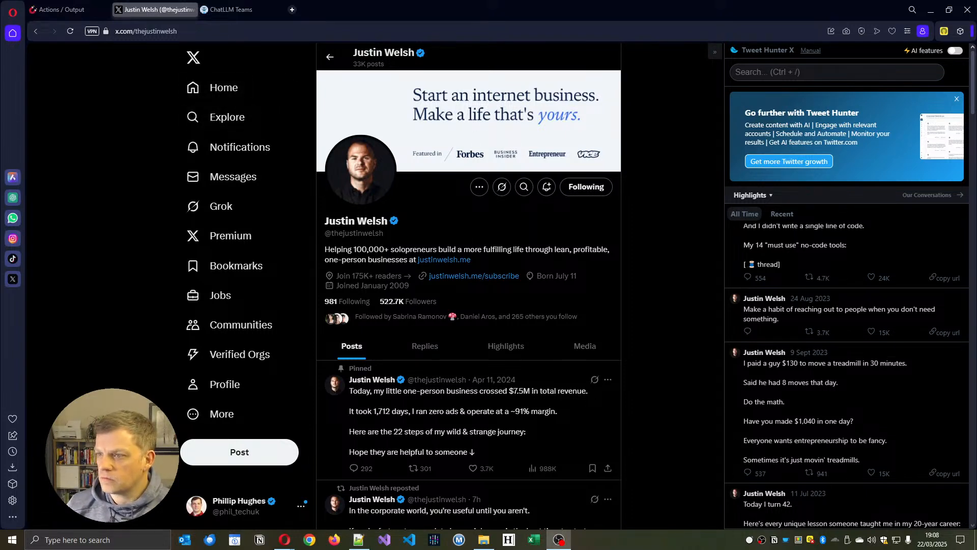
# Switch to ChatLLM Teams and look over the list of available language models without changing the selection.
pyautogui.click(220, 10)
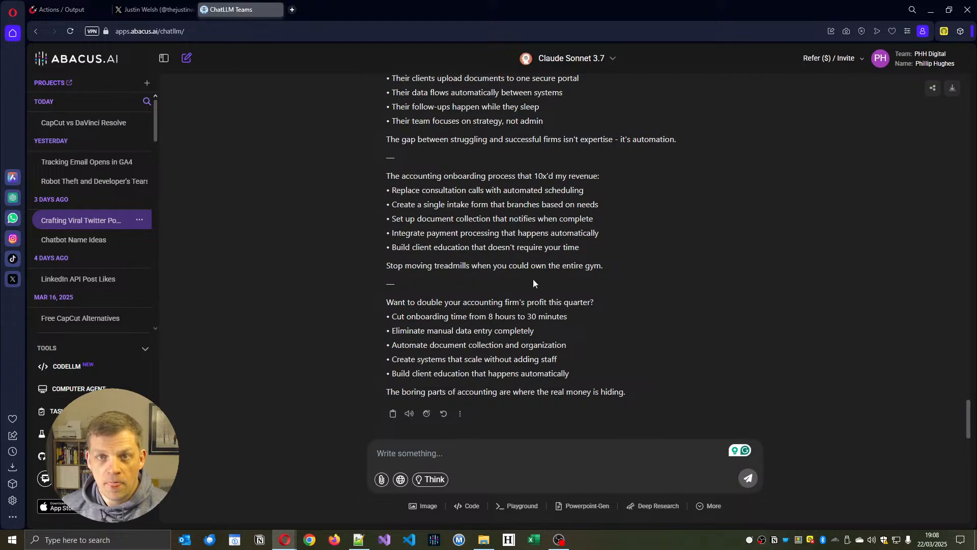
pyautogui.click(573, 58)
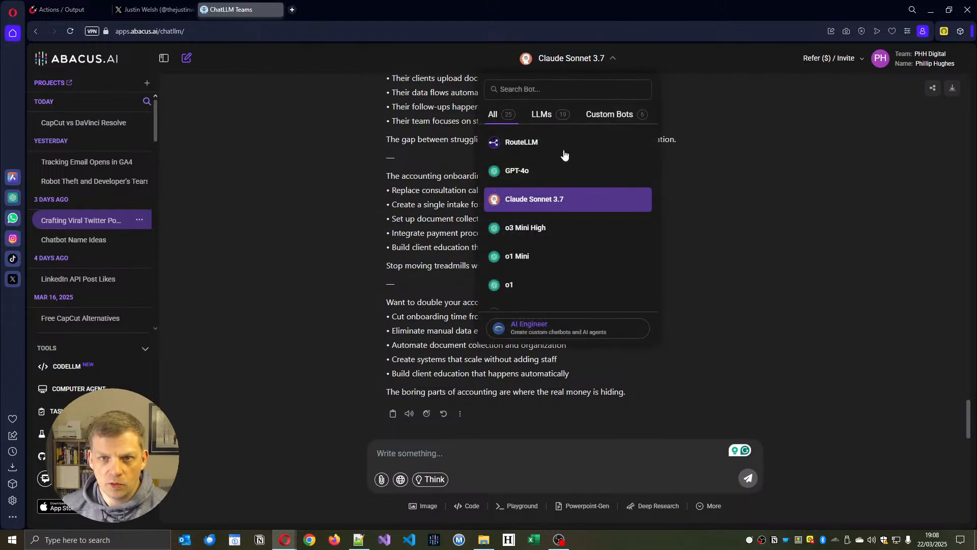
pyautogui.click(249, 211)
# Find the submitted message in the chat and examine its accountancy onboarding topic and the treadmill post given as writing reference.
pyautogui.scroll(10, 560, 323)
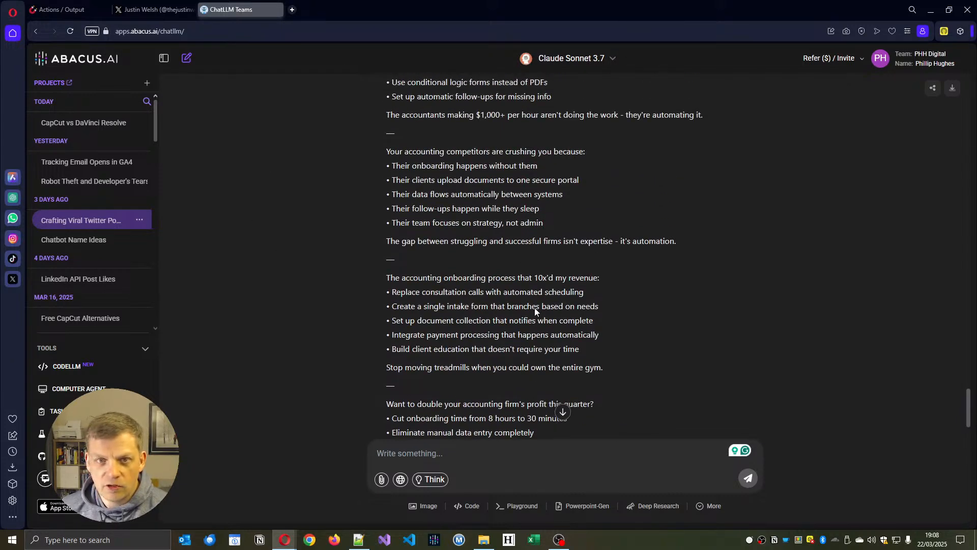
pyautogui.scroll(10, 553, 315)
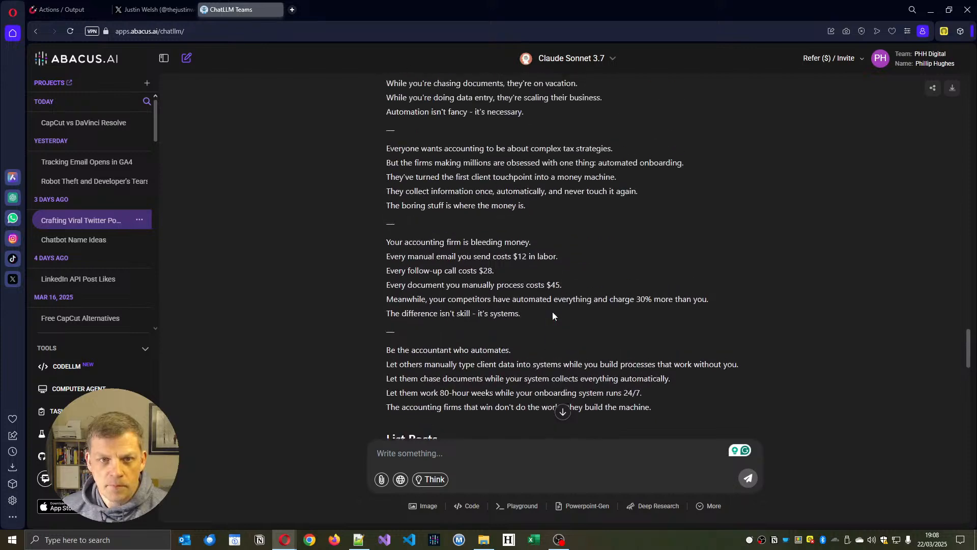
pyautogui.scroll(8, 558, 315)
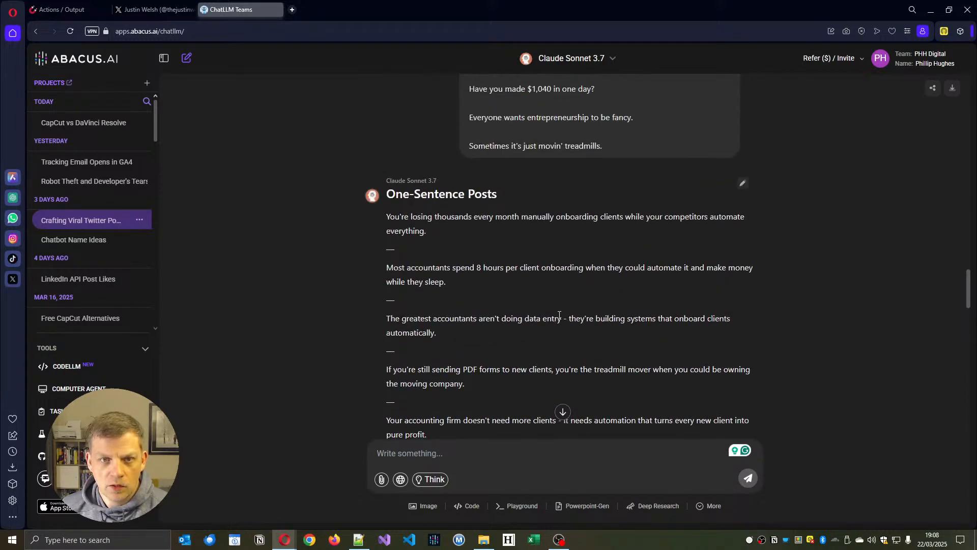
pyautogui.scroll(-1, 560, 315)
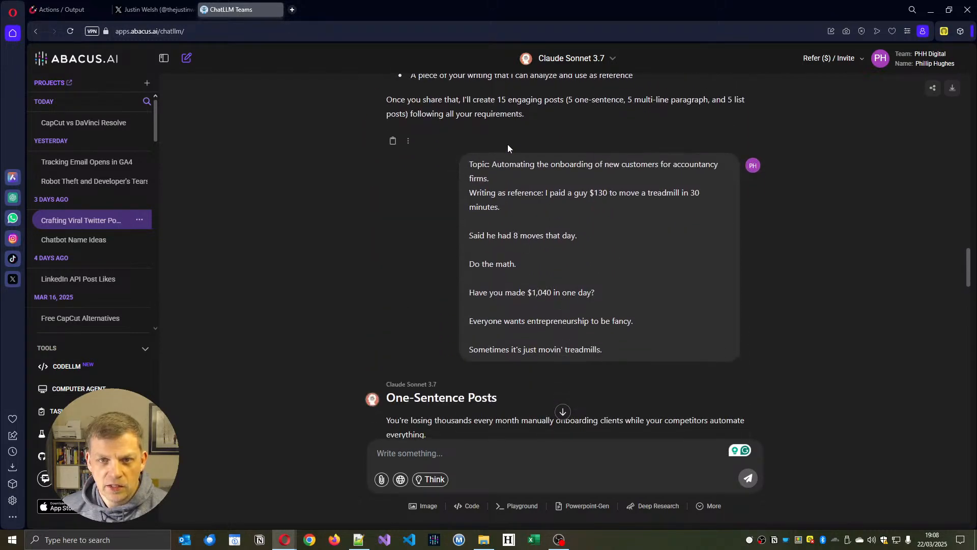
pyautogui.moveTo(496, 164); pyautogui.dragTo(664, 167)
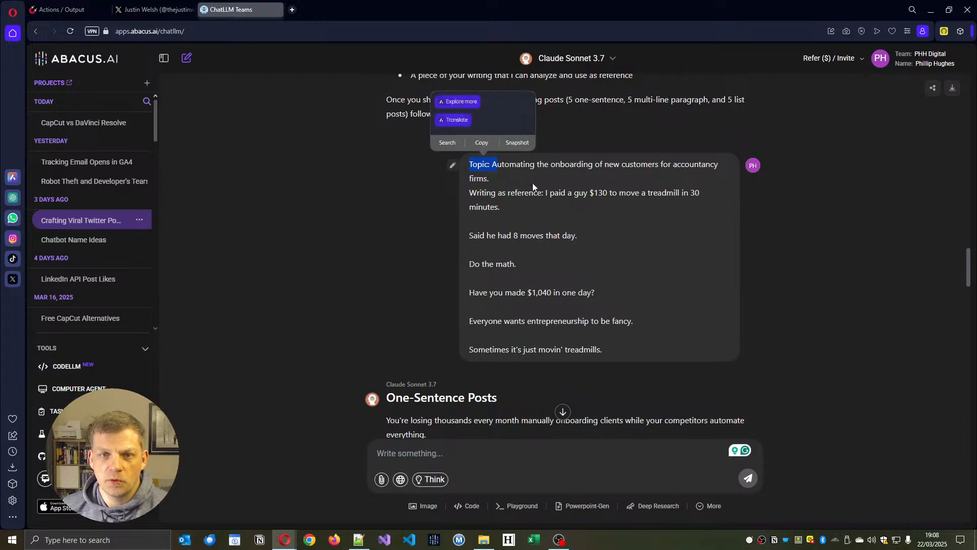
pyautogui.click(499, 191)
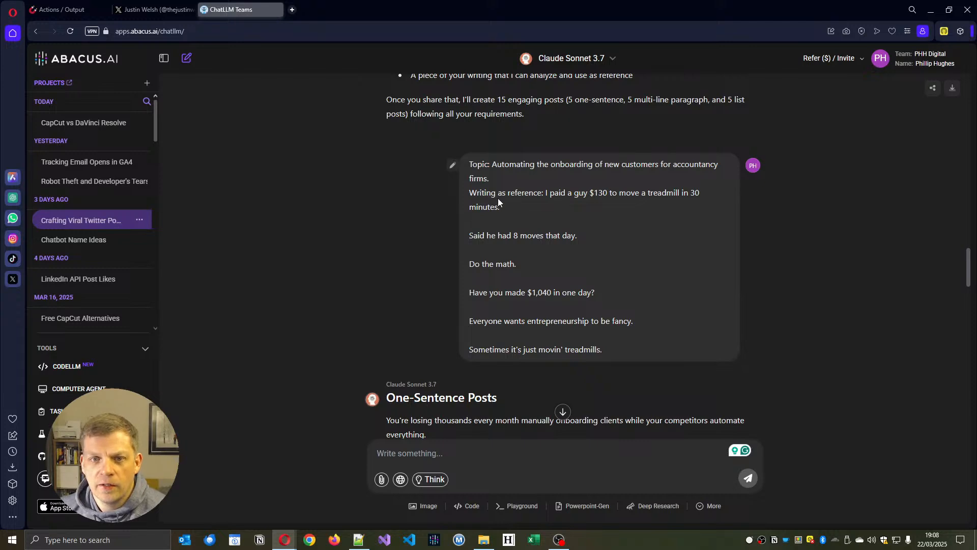
pyautogui.moveTo(492, 194); pyautogui.dragTo(543, 194)
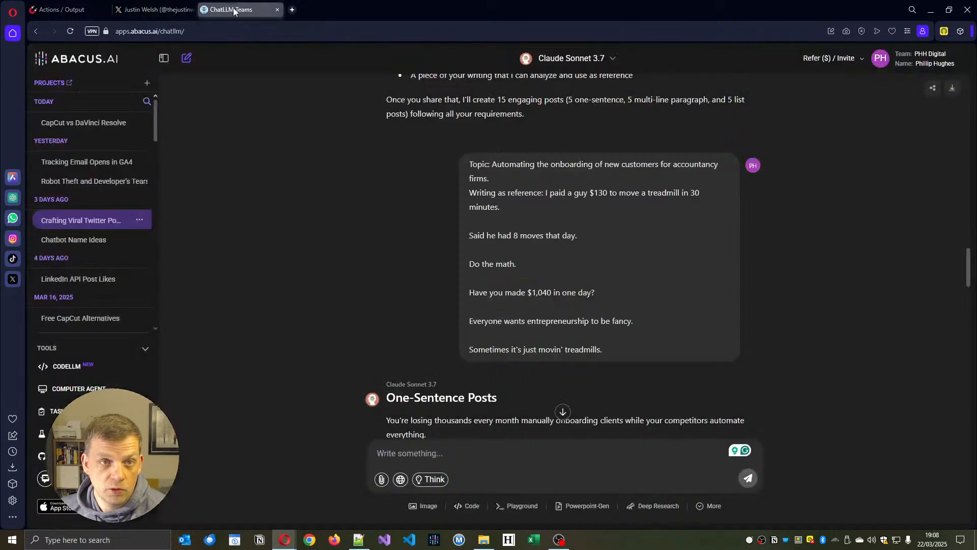
pyautogui.moveTo(544, 192); pyautogui.dragTo(633, 321)
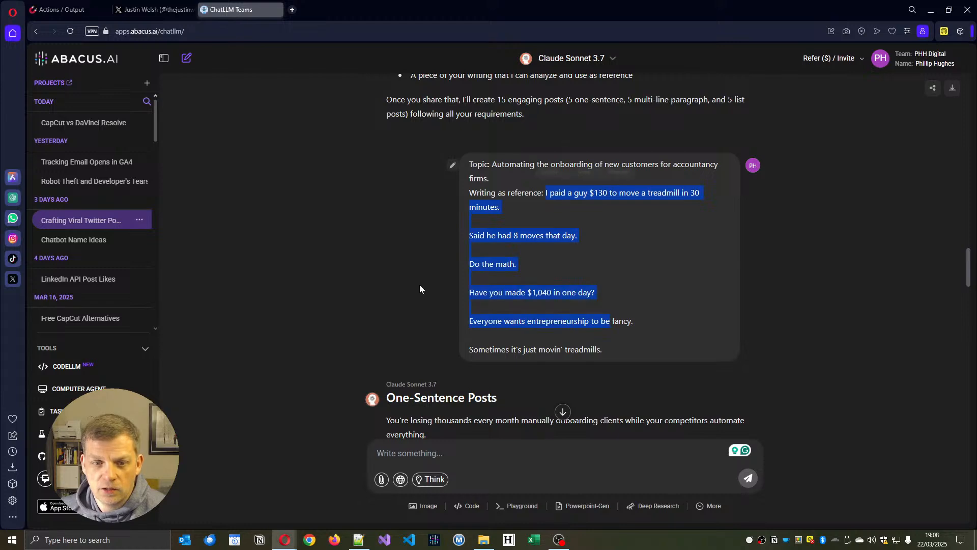
# Examine the generated one-sentence, multi-line paragraph and list posts, comparing them with the treadmill reference post in the chat.
pyautogui.scroll(-6, 277, 243)
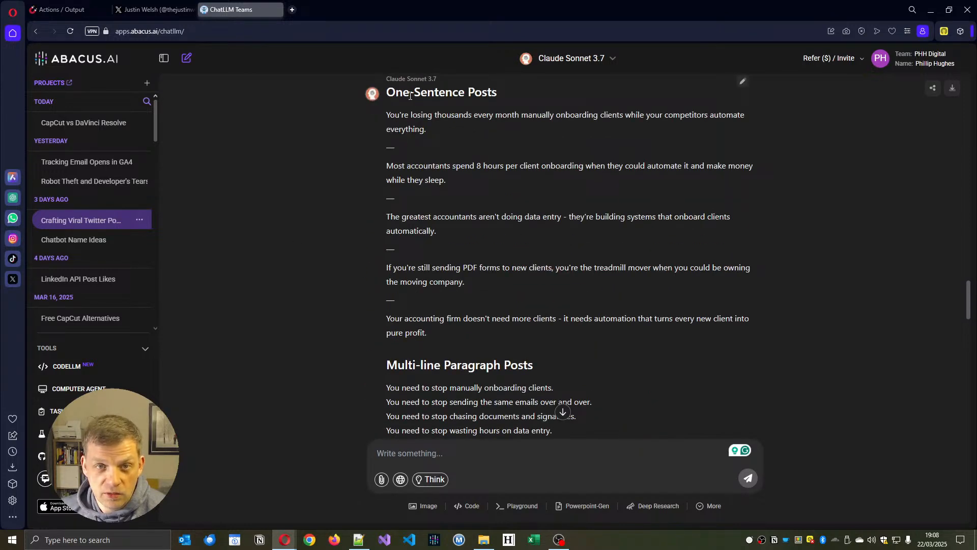
pyautogui.scroll(-2, 503, 214)
pyautogui.moveTo(398, 265); pyautogui.dragTo(511, 265)
pyautogui.scroll(-6, 471, 293)
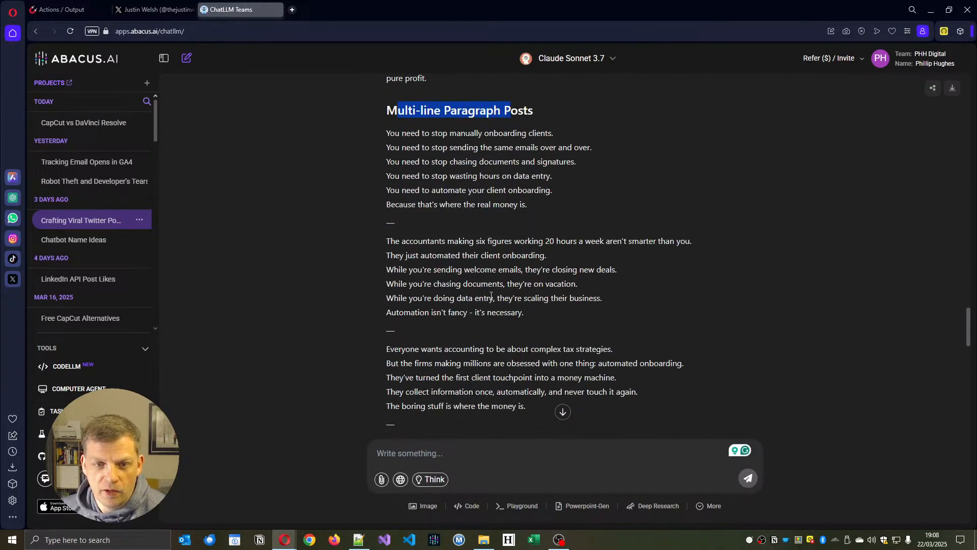
pyautogui.scroll(-2, 471, 293)
pyautogui.scroll(-12, 477, 245)
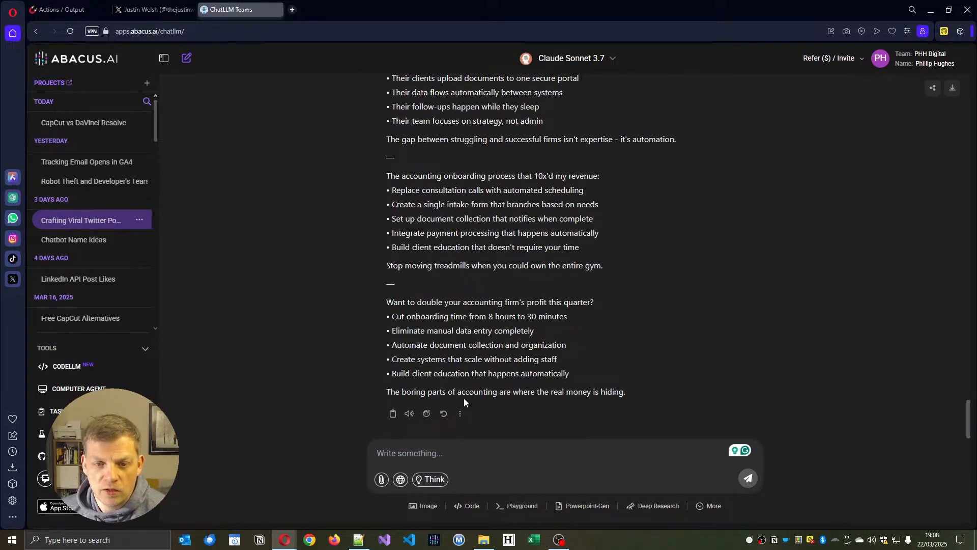
pyautogui.scroll(20, 634, 406)
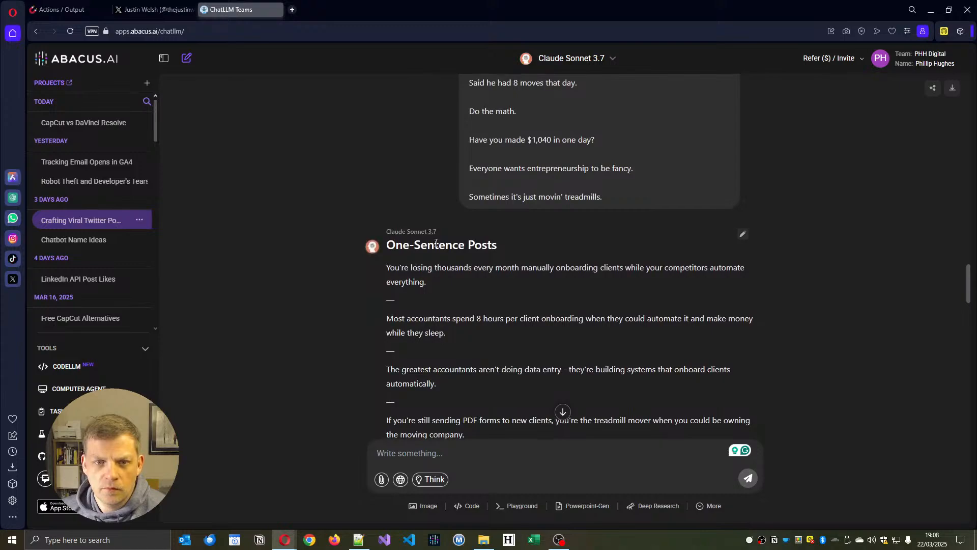
pyautogui.scroll(8, 410, 296)
pyautogui.scroll(-5, 400, 314)
pyautogui.scroll(-15, 401, 314)
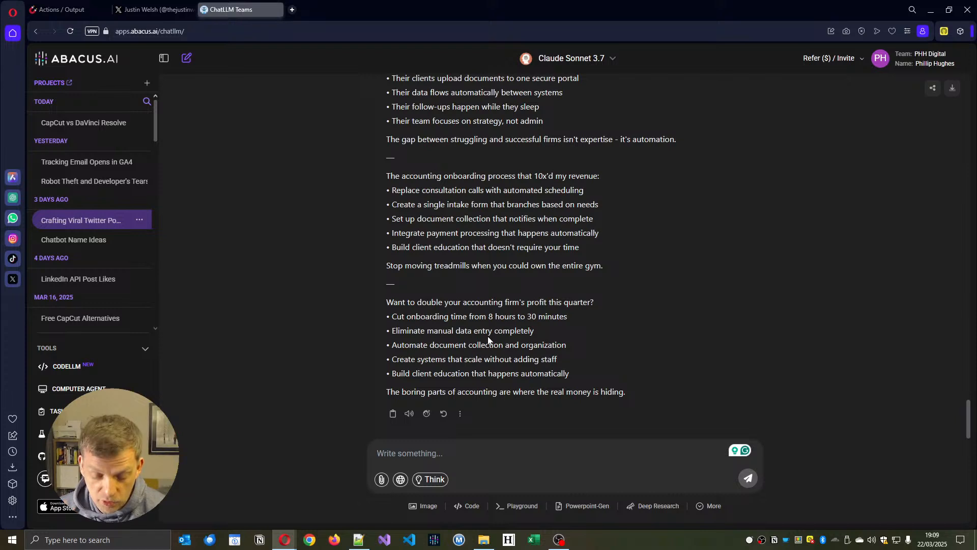
# Switch to Notion and look over the Automations and Actions / Output pages of the Content Hub.
pyautogui.click(68, 7)
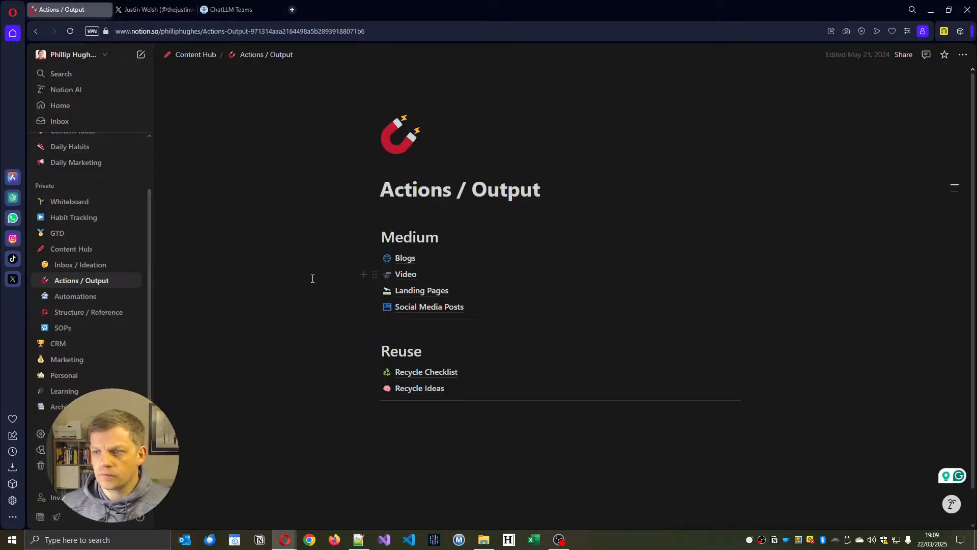
pyautogui.scroll(1, 122, 277)
pyautogui.scroll(-1, 124, 278)
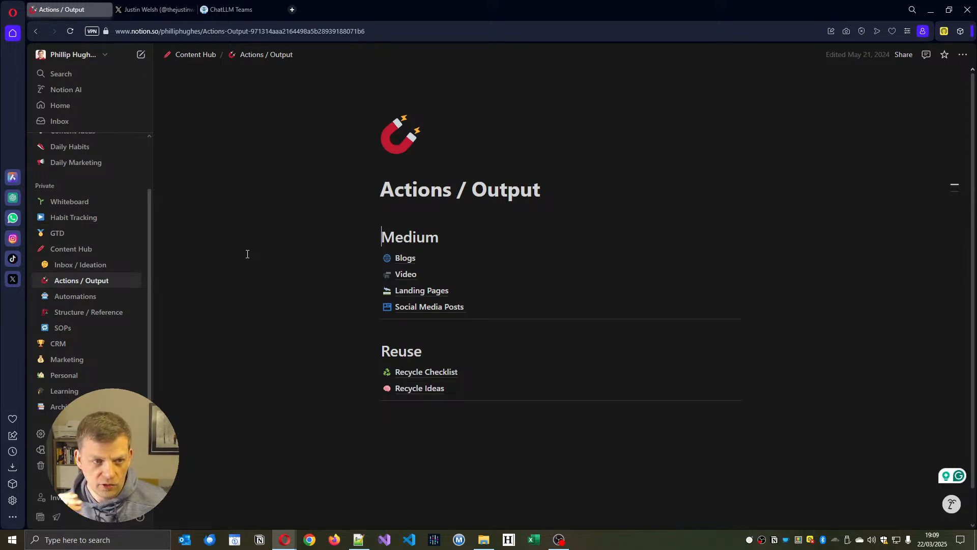
pyautogui.click(60, 296)
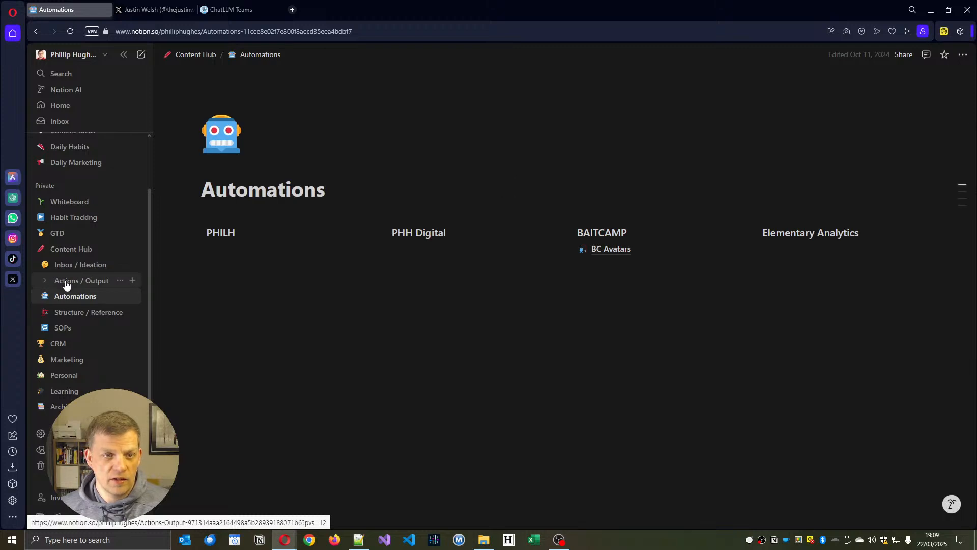
pyautogui.click(79, 280)
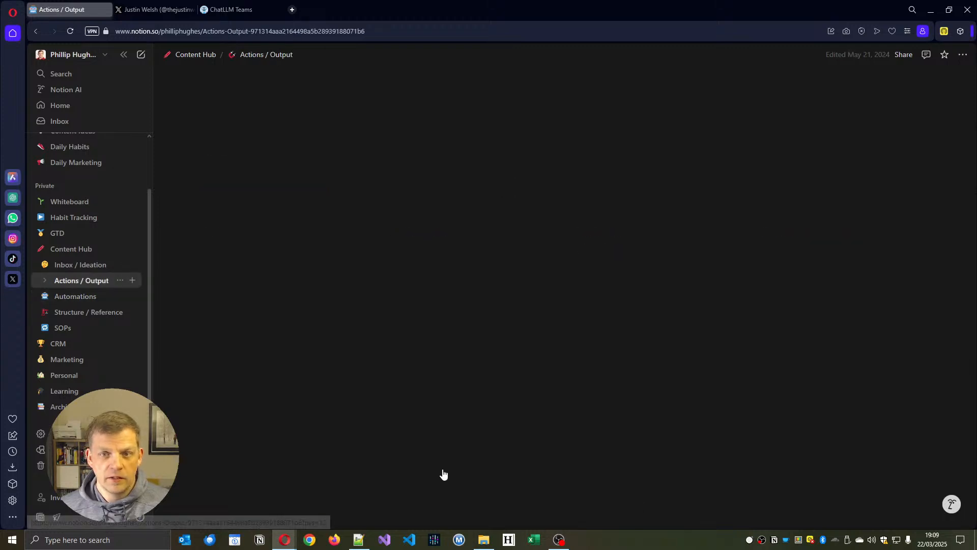
pyautogui.click(85, 300)
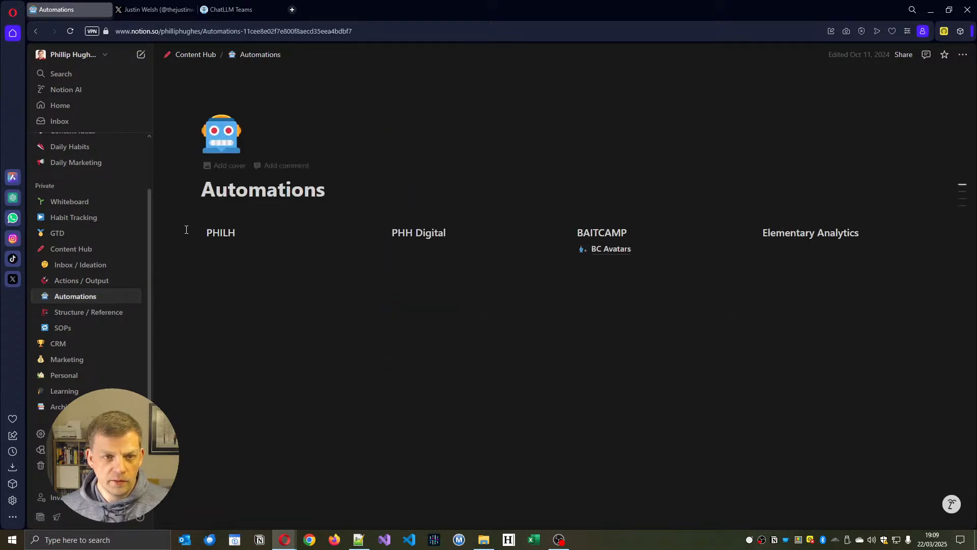
pyautogui.click(82, 280)
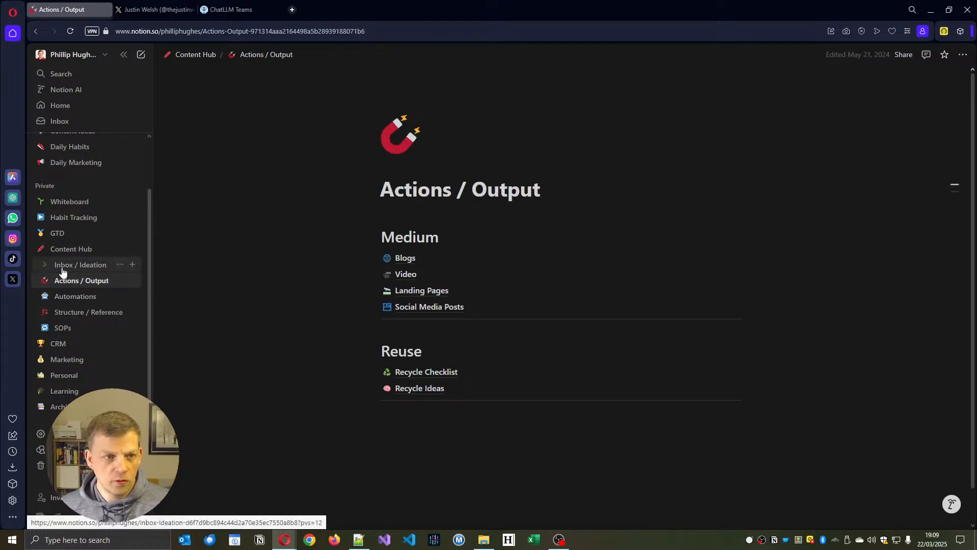
# Open the To Write table under Blogs and view its planned articles without editing the Automation column.
pyautogui.click(405, 259)
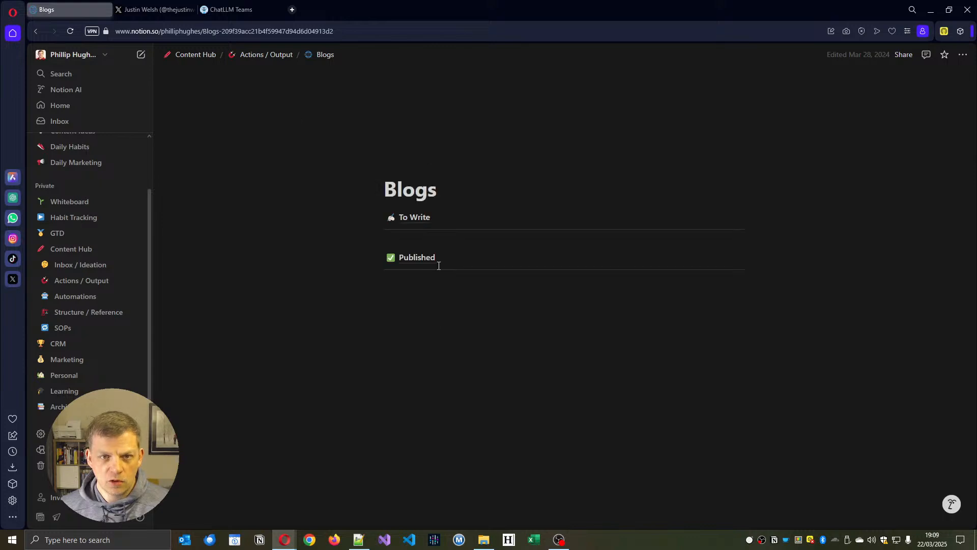
pyautogui.click(415, 224)
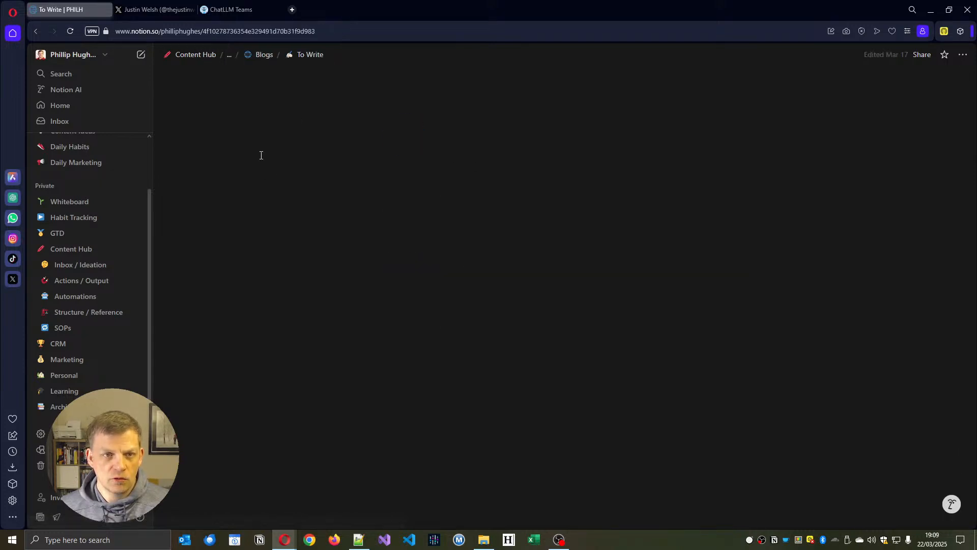
pyautogui.click(520, 155)
pyautogui.press('Escape')
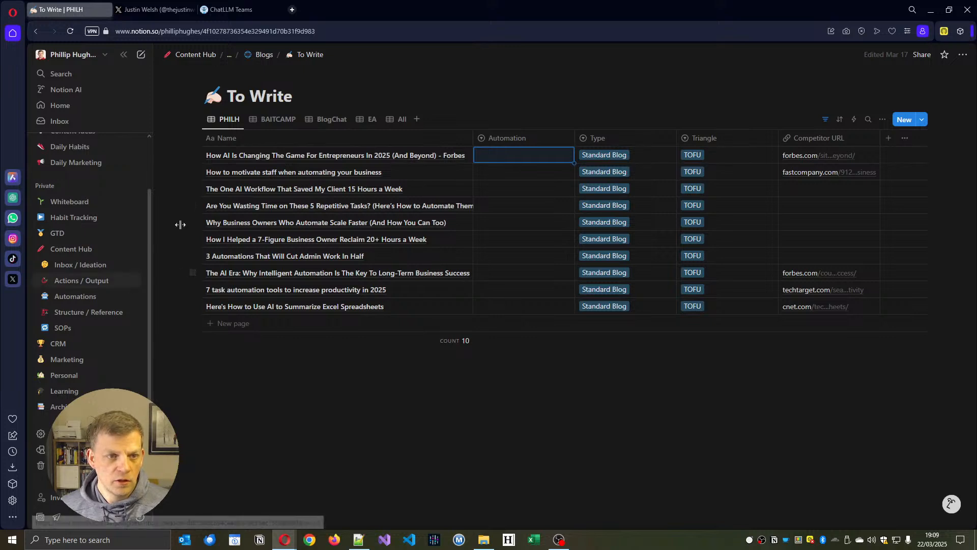
# Go back through the Content Hub to Blogs and review the list of Published articles.
pyautogui.click(195, 55)
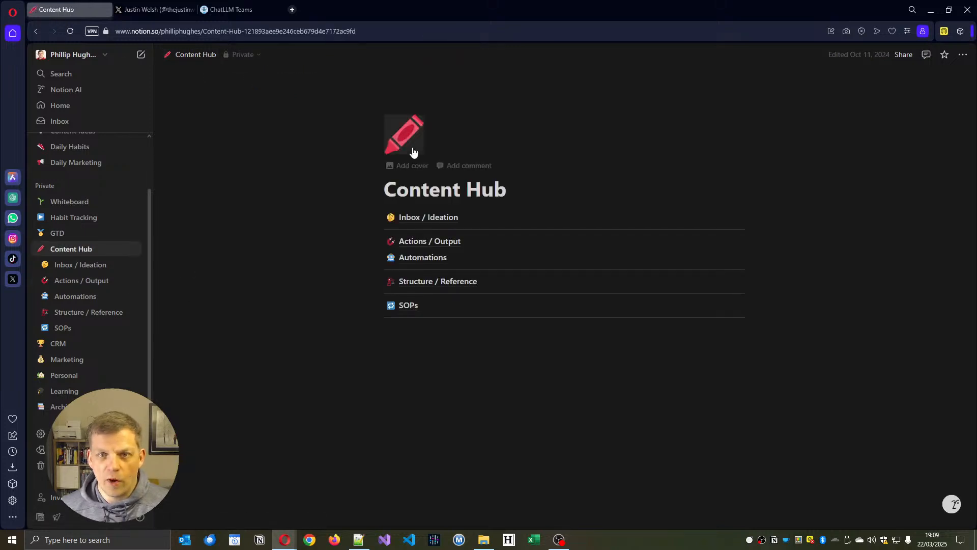
pyautogui.click(415, 241)
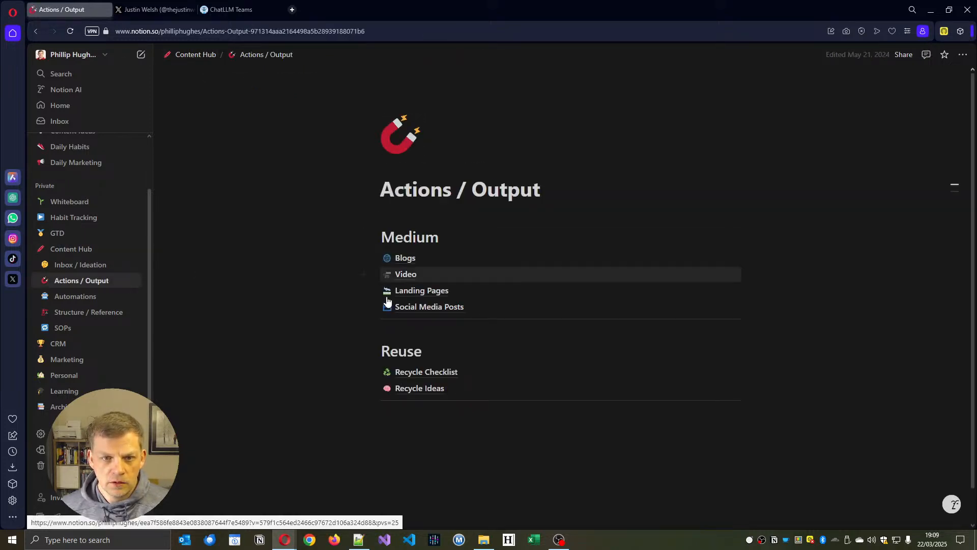
pyautogui.click(407, 264)
pyautogui.click(408, 266)
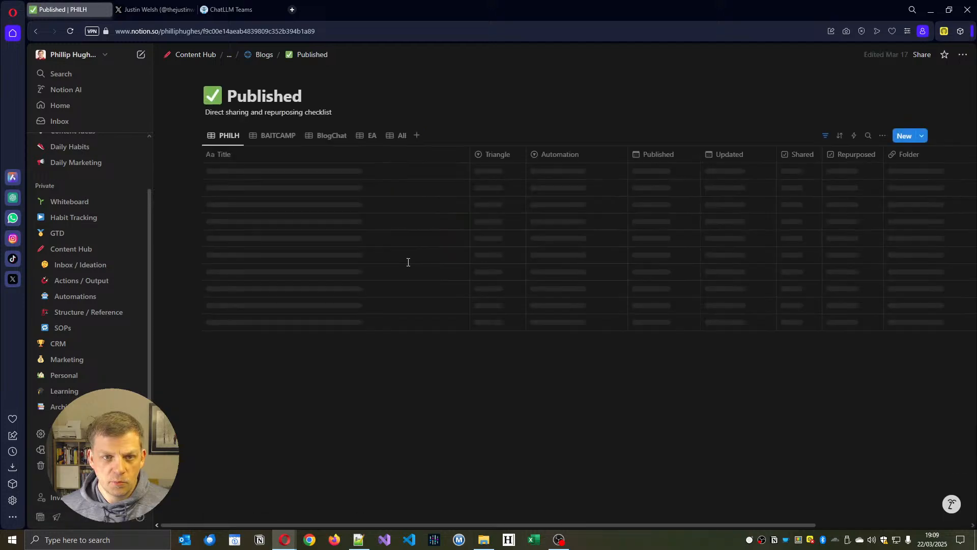
pyautogui.scroll(-20, 589, 332)
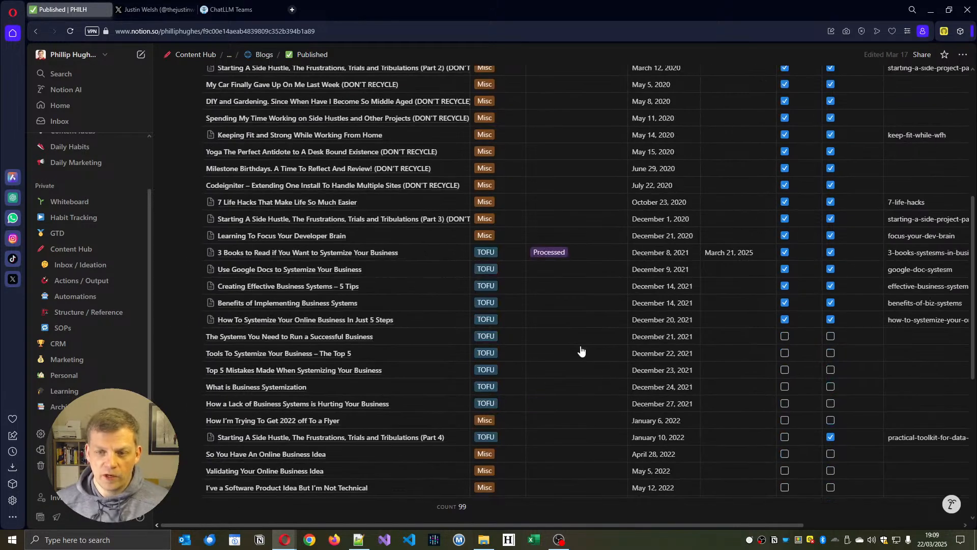
pyautogui.scroll(2, 580, 377)
pyautogui.scroll(20, 559, 356)
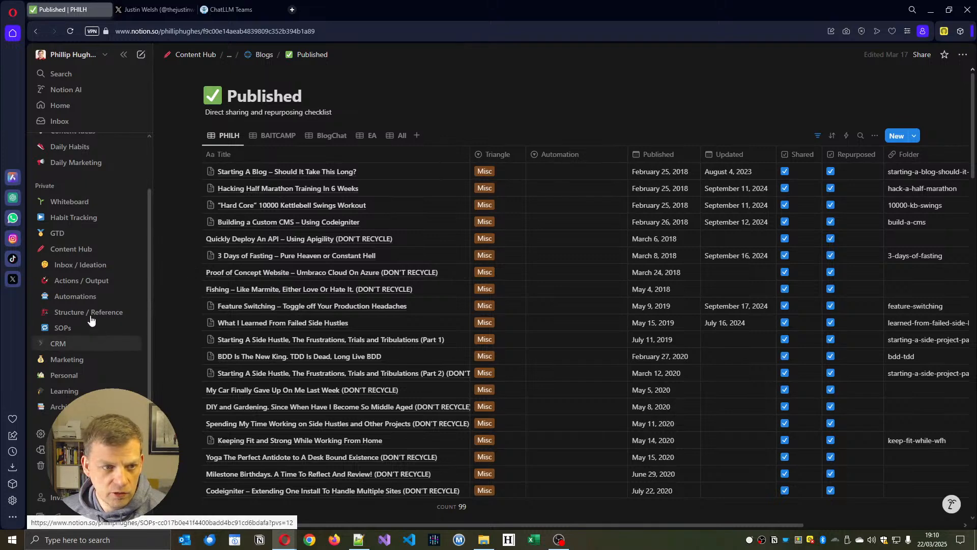
# Open the Automations page with its subpages expanded, and look back at the generated list posts in ChatLLM before returning to Notion.
pyautogui.click(128, 296)
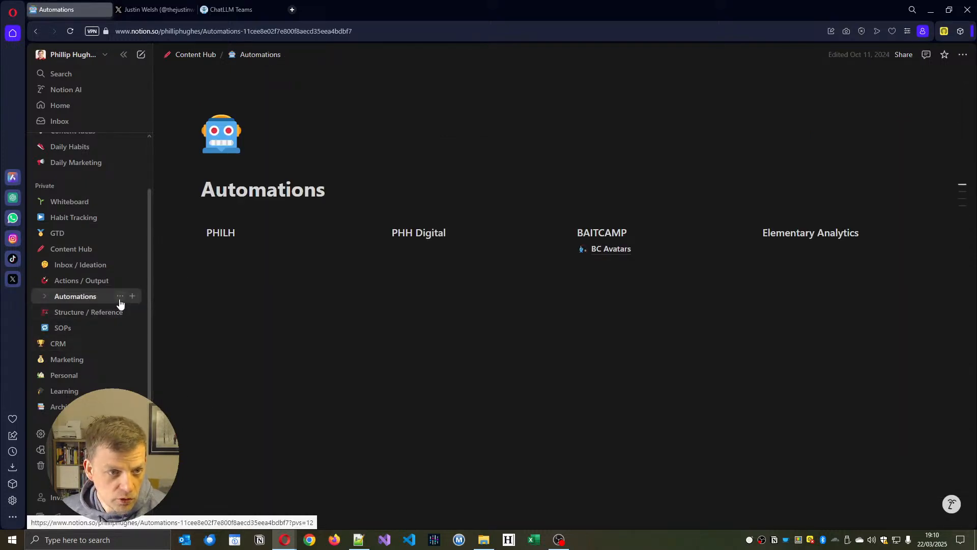
pyautogui.click(49, 297)
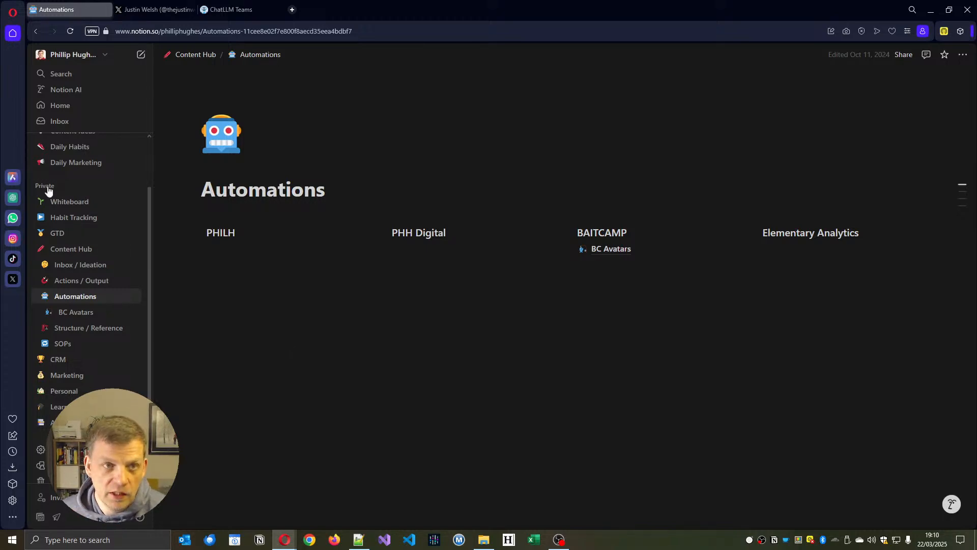
pyautogui.click(212, 14)
pyautogui.scroll(4, 405, 270)
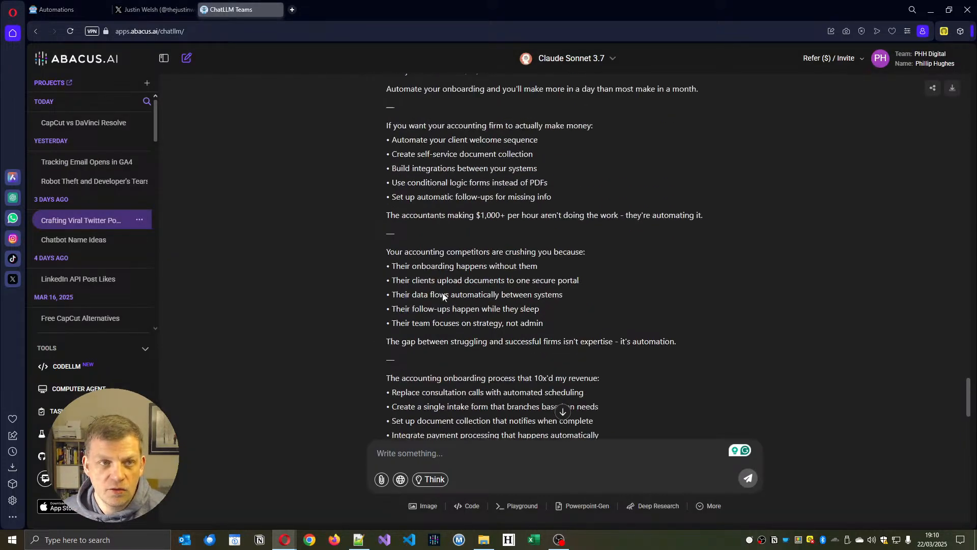
pyautogui.click(42, 5)
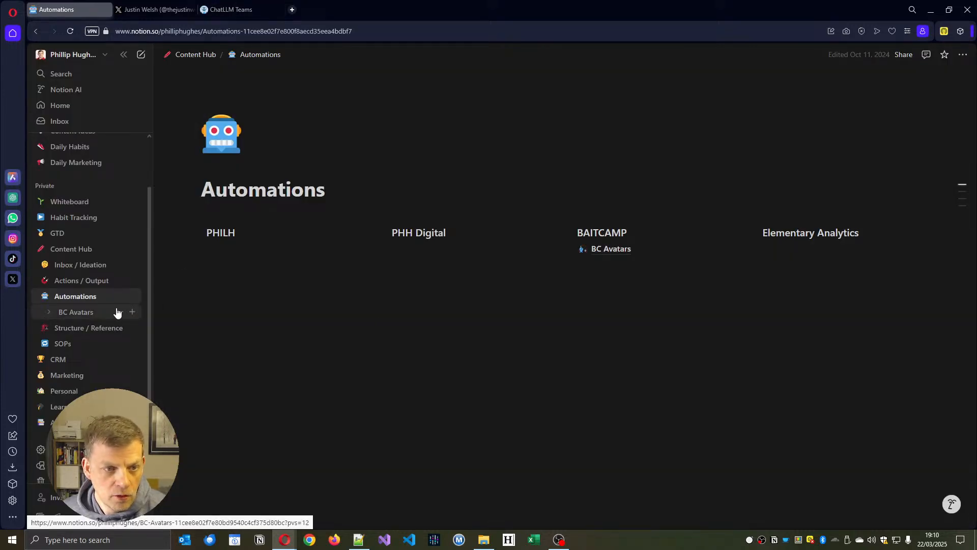
# Add a new page under Automations and create an empty database from it.
pyautogui.click(133, 295)
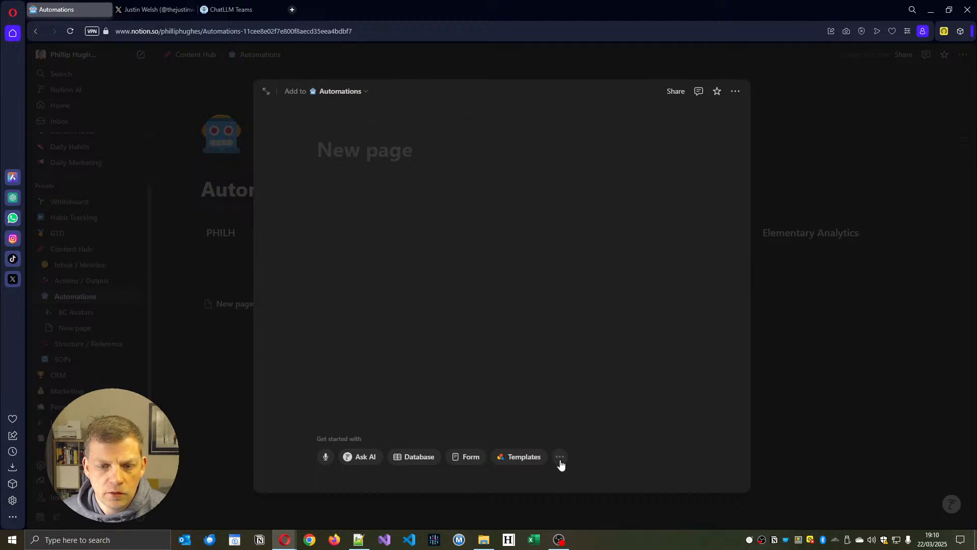
pyautogui.click(410, 456)
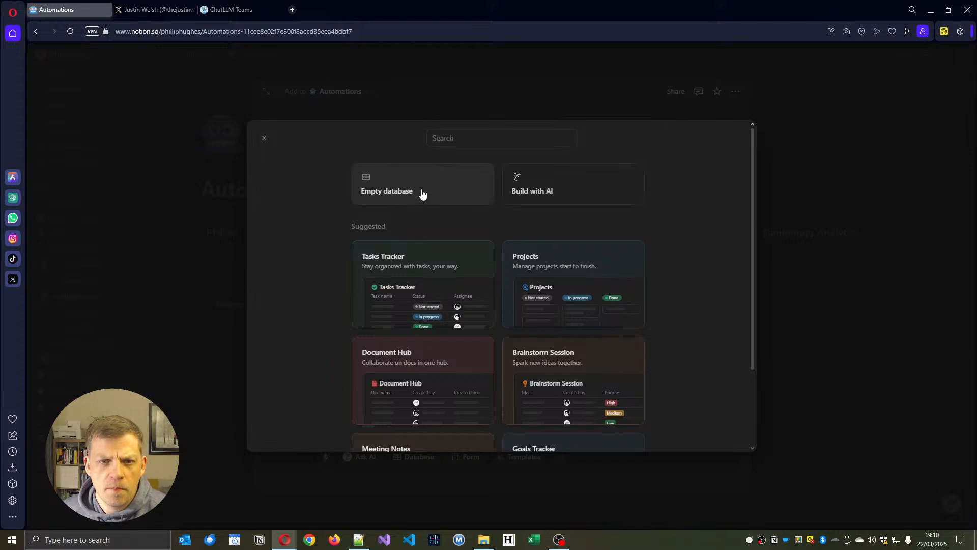
pyautogui.click(416, 254)
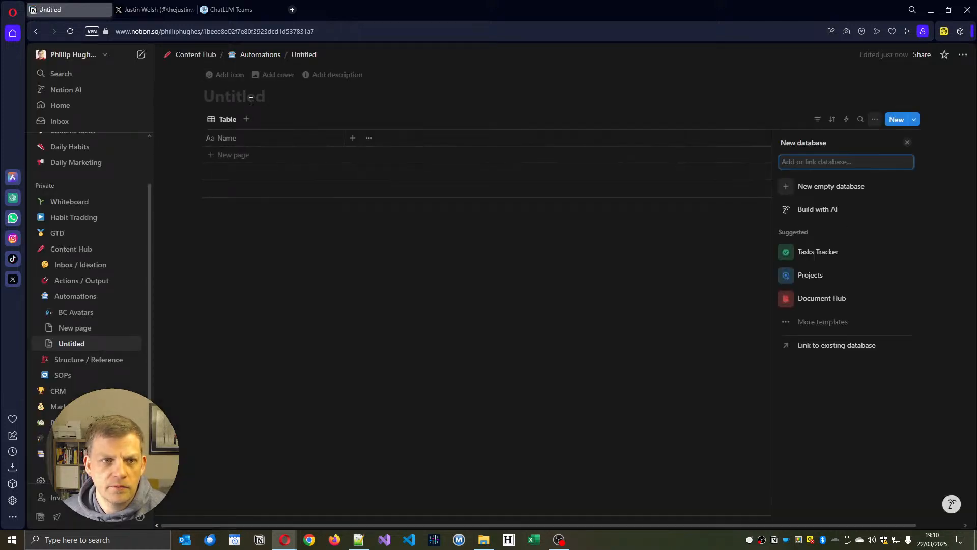
# Title the new database Social Media Posts.
pyautogui.write('Sp')
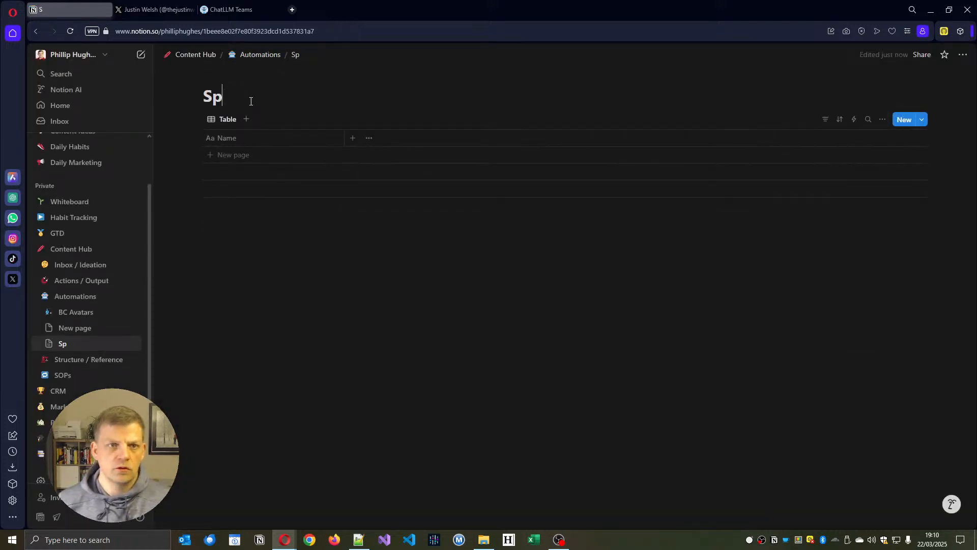
pyautogui.press('BackSpace')
pyautogui.write('ocil')
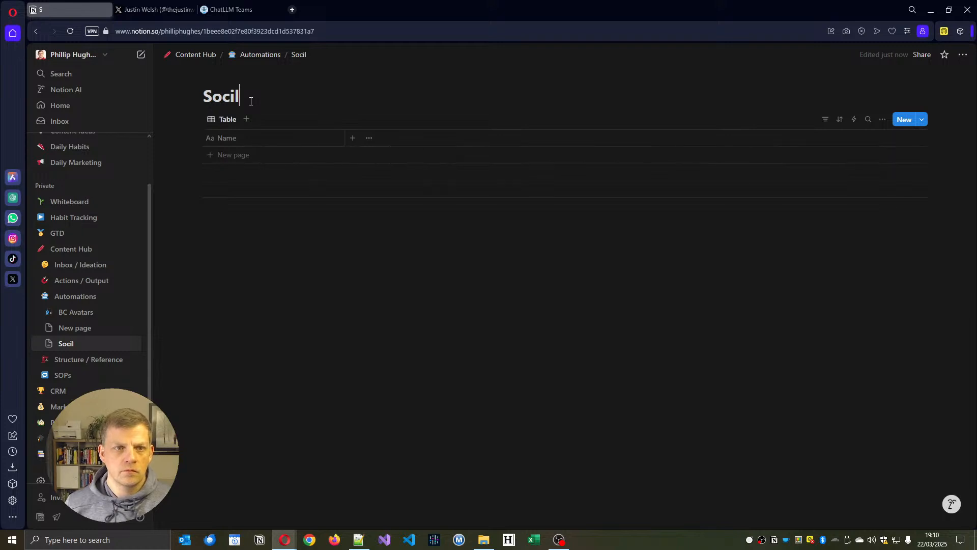
pyautogui.press('BackSpace')
pyautogui.write('al Media P')
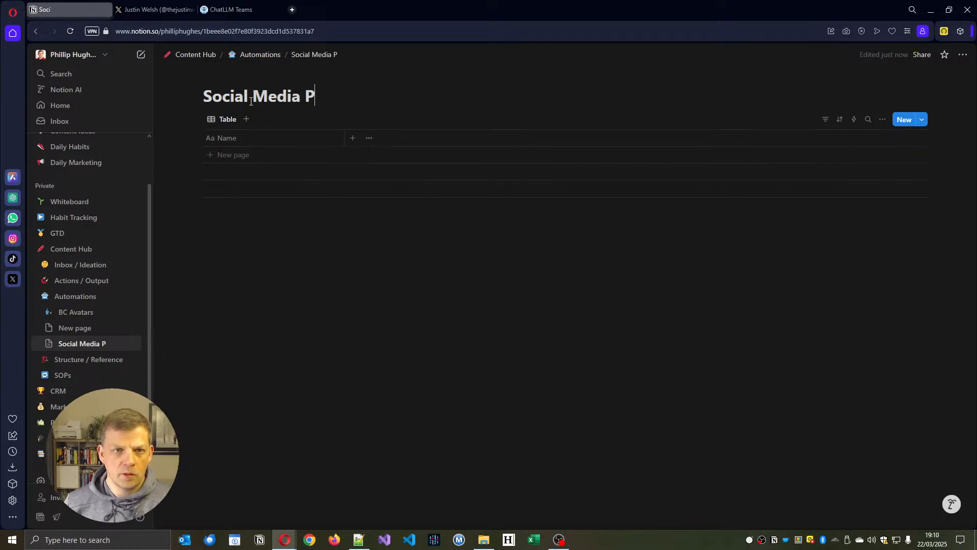
pyautogui.write('osts')
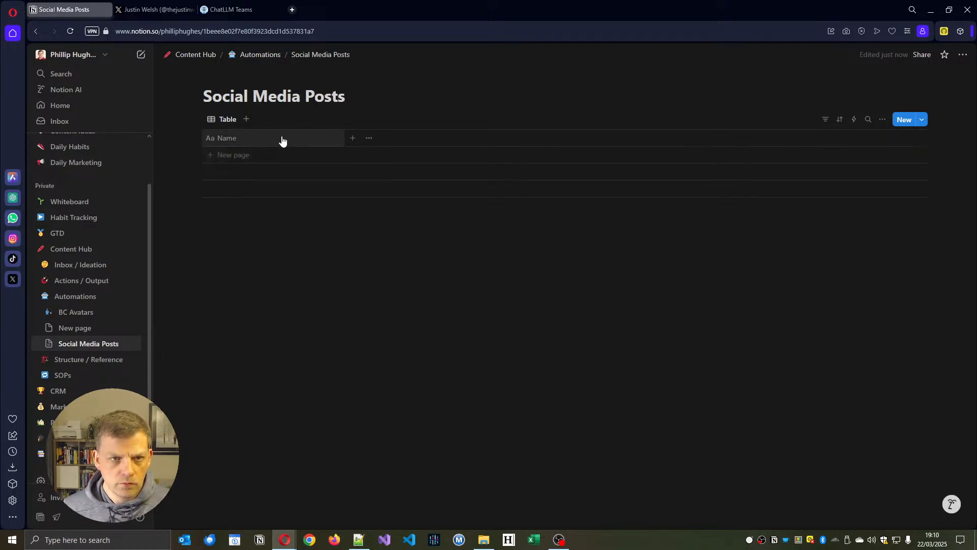
# Try to rename the Name column of the Social Media Posts table to Topic.
pyautogui.click(282, 137)
pyautogui.click(299, 364)
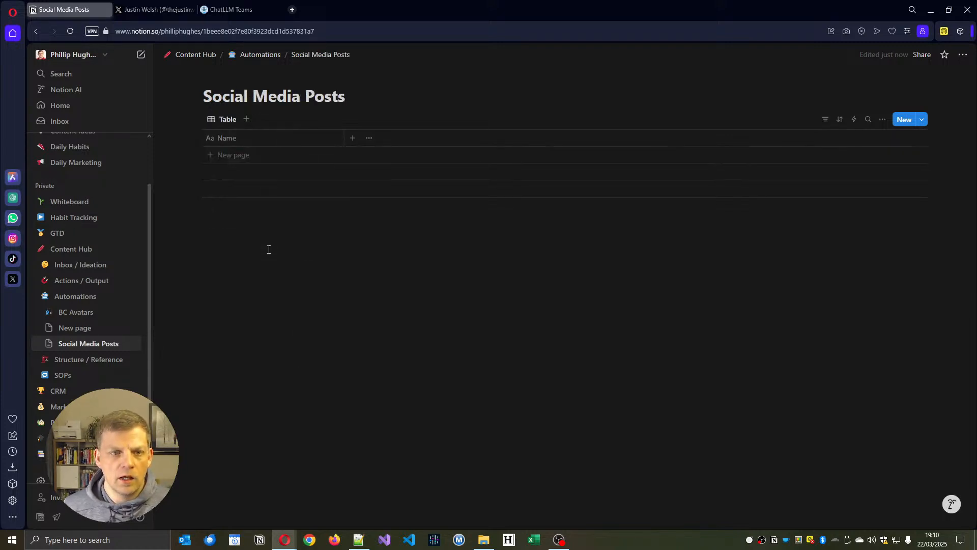
pyautogui.click(239, 141)
pyautogui.doubleClick(250, 161)
pyautogui.write('Topic')
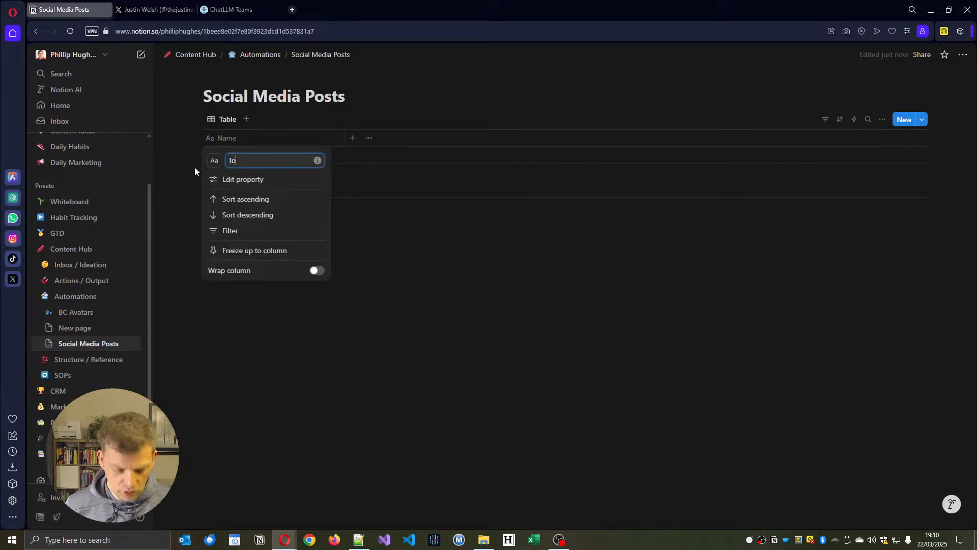
pyautogui.click(607, 340)
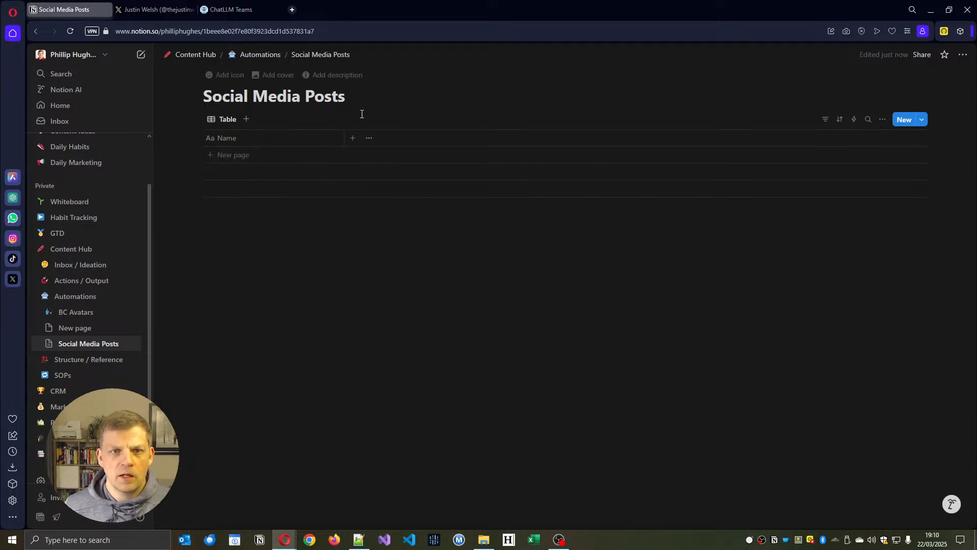
# Add a Select property named Platform to the Social Media Posts table.
pyautogui.click(351, 140)
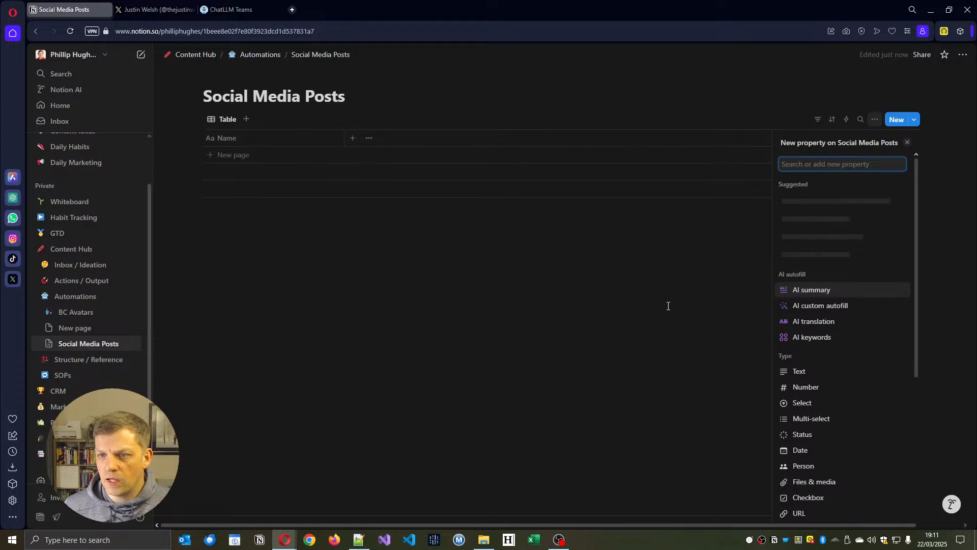
pyautogui.scroll(-2, 841, 303)
pyautogui.click(840, 312)
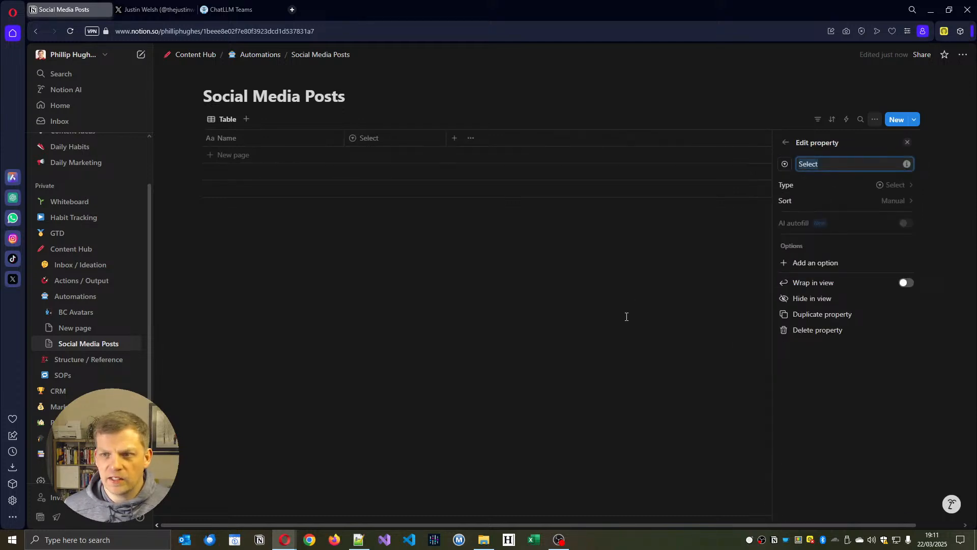
pyautogui.write('Playfor')
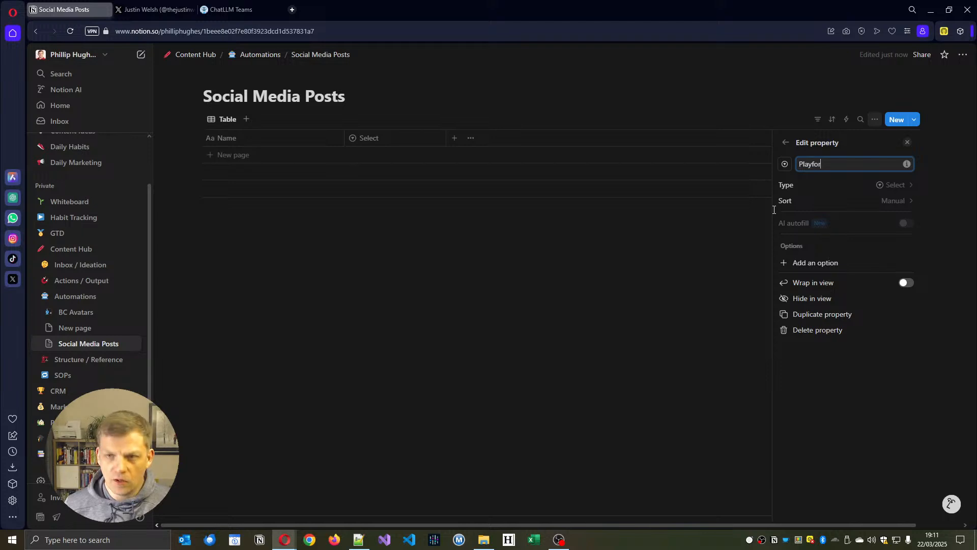
pyautogui.press('BackSpace')
pyautogui.press('BackSpace')
pyautogui.press('BackSpace')
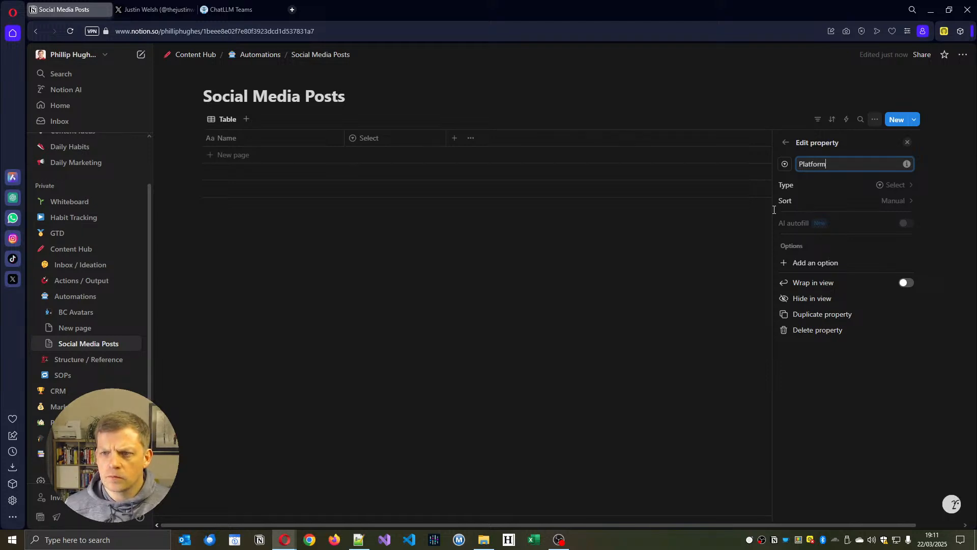
pyautogui.click(847, 185)
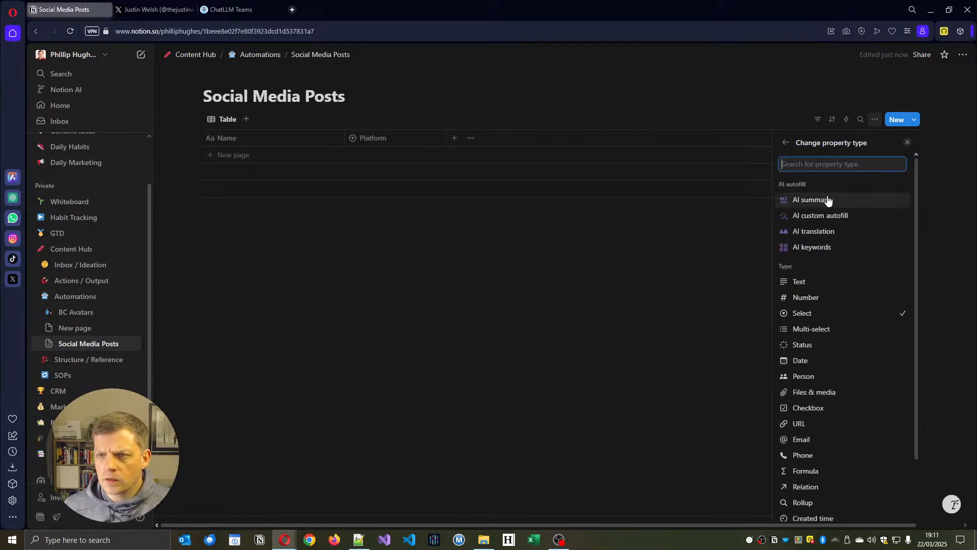
pyautogui.click(786, 142)
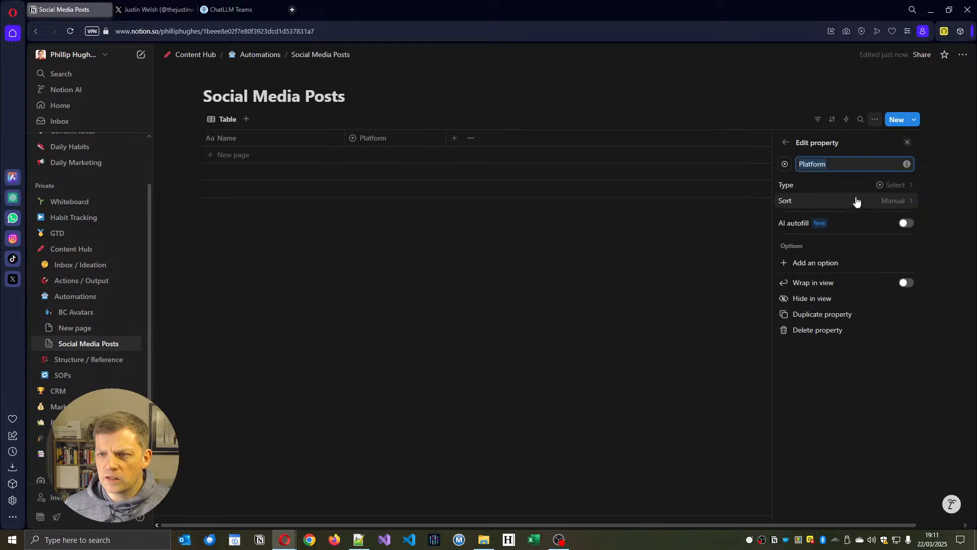
# Add an X/Twitter option to the Platform property and give it the Default colour.
pyautogui.click(835, 263)
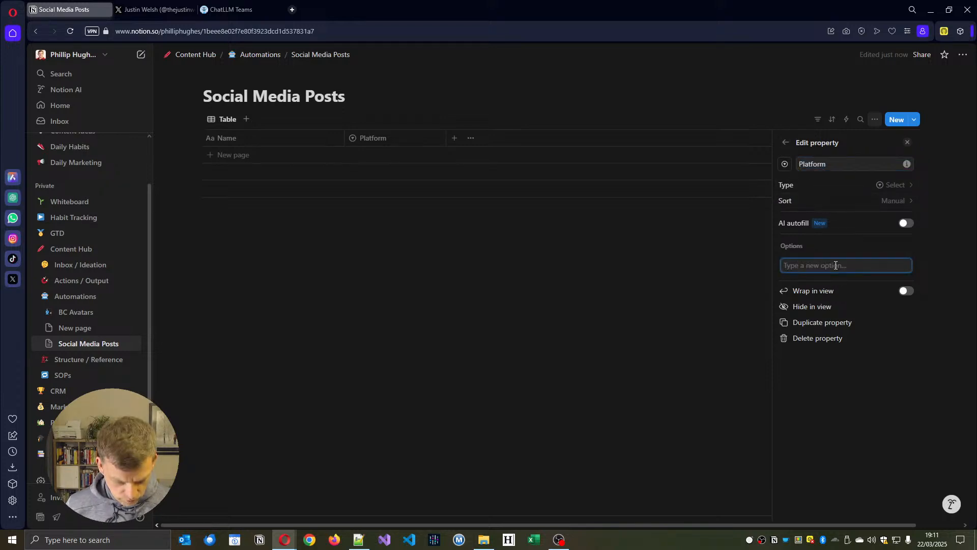
pyautogui.write('X/Twitter')
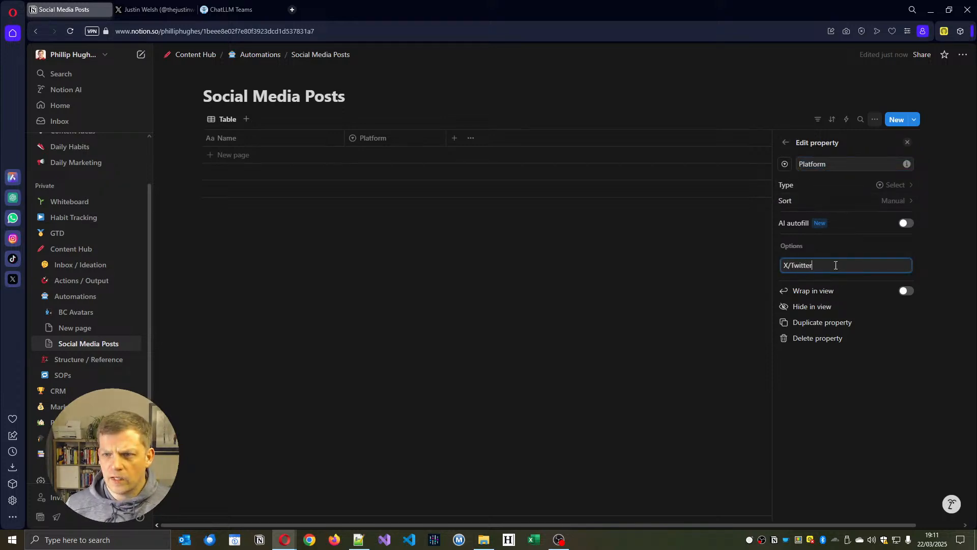
pyautogui.press('Return')
pyautogui.click(848, 264)
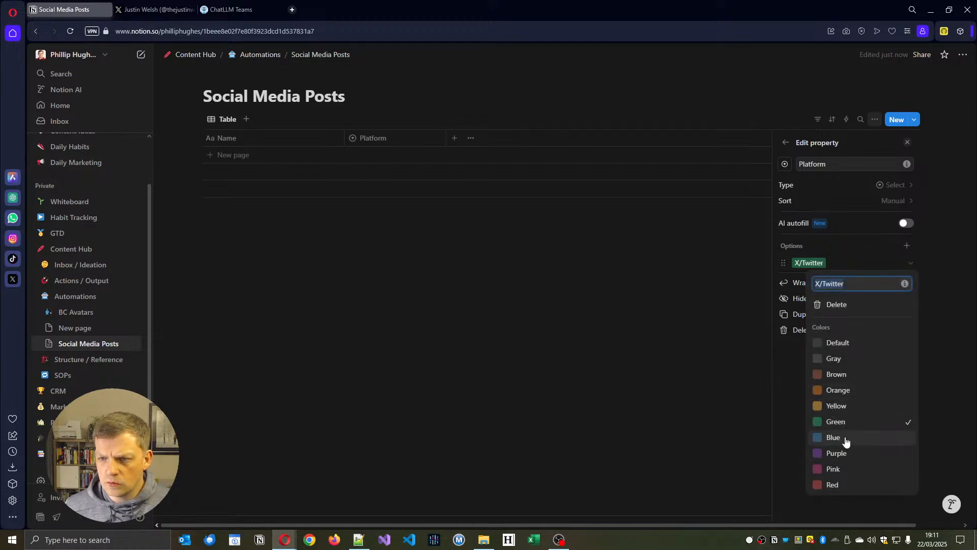
pyautogui.click(858, 343)
pyautogui.click(854, 271)
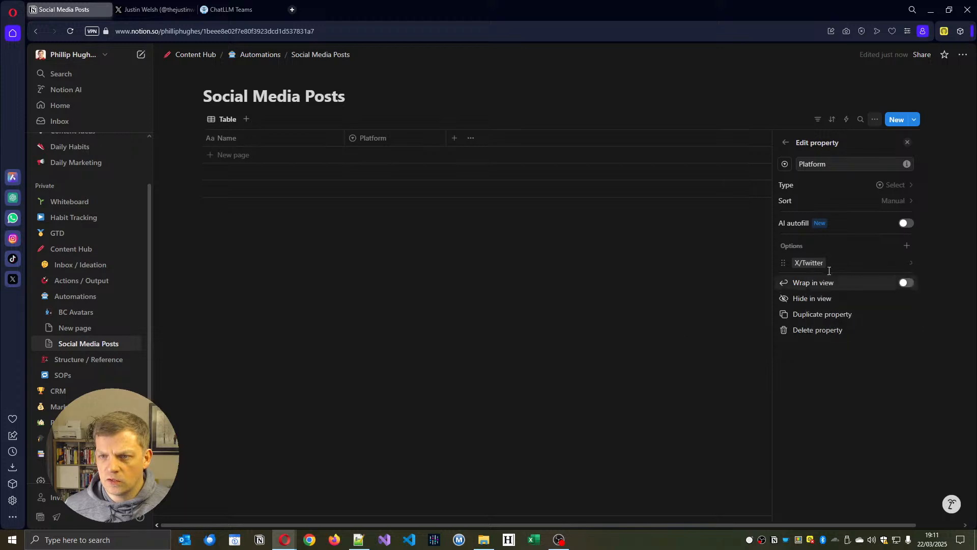
pyautogui.click(907, 246)
pyautogui.write('LinkedIn')
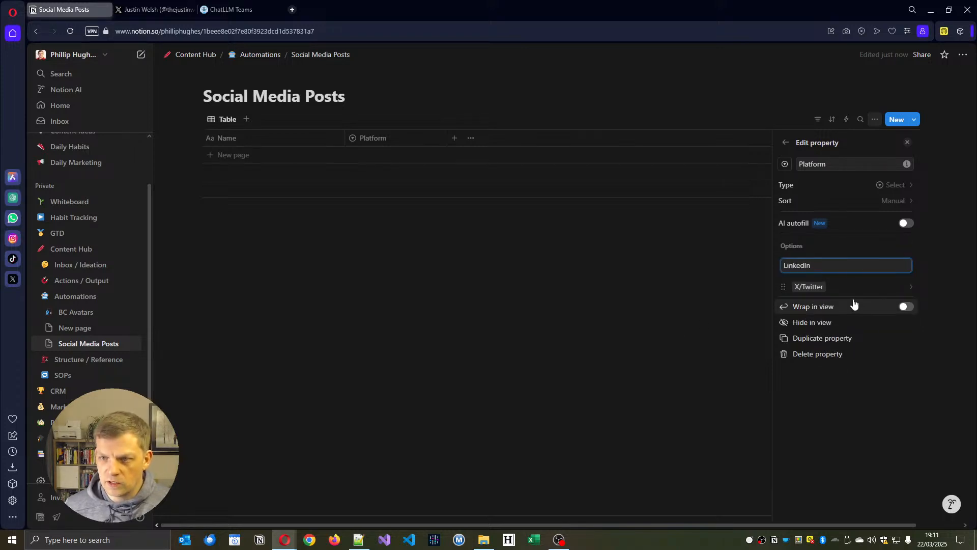
pyautogui.click(860, 448)
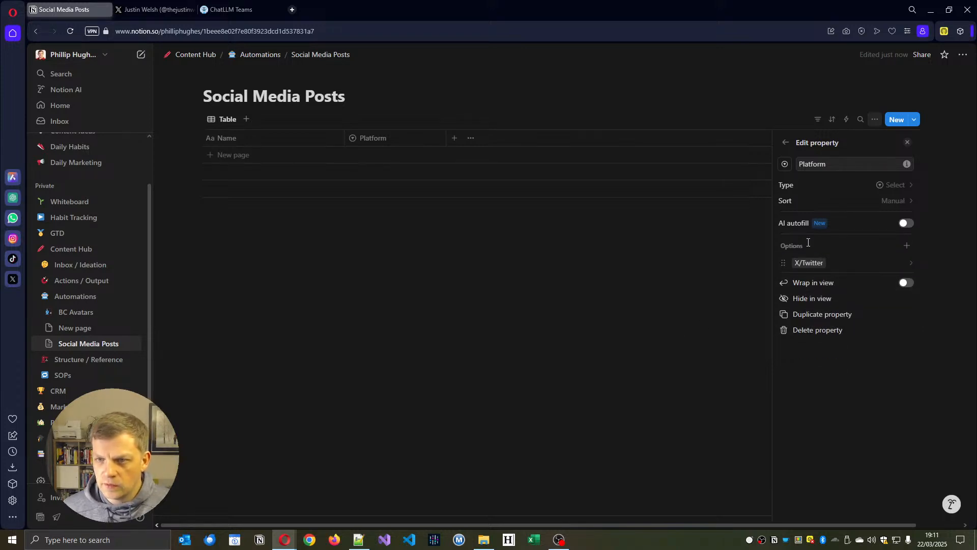
# Add a LinkedIn option to the Platform property and colour it blue.
pyautogui.click(908, 245)
pyautogui.write('LinkedIn')
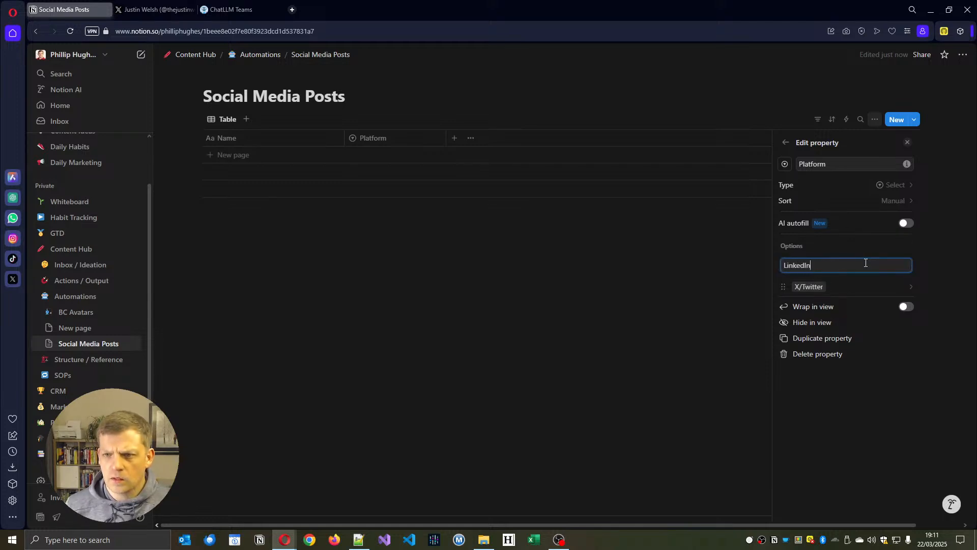
pyautogui.press('Return')
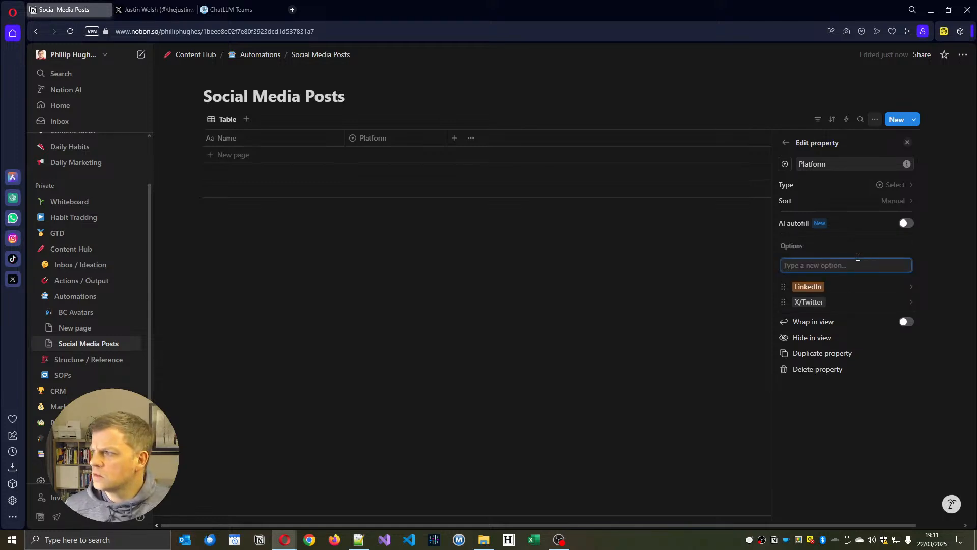
pyautogui.hotkey('alt', 'Tab')
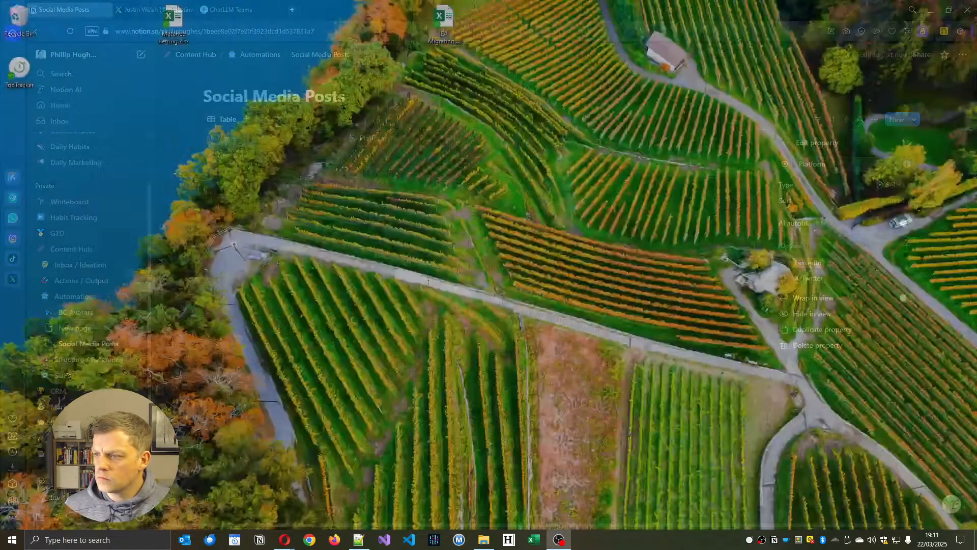
pyautogui.hotkey('alt', 'Tab')
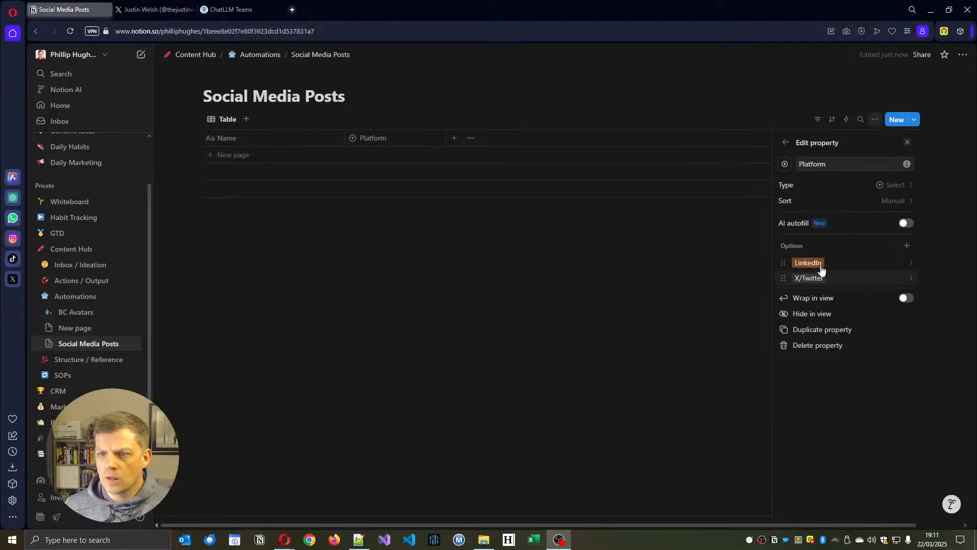
pyautogui.click(829, 262)
pyautogui.click(865, 437)
pyautogui.click(585, 338)
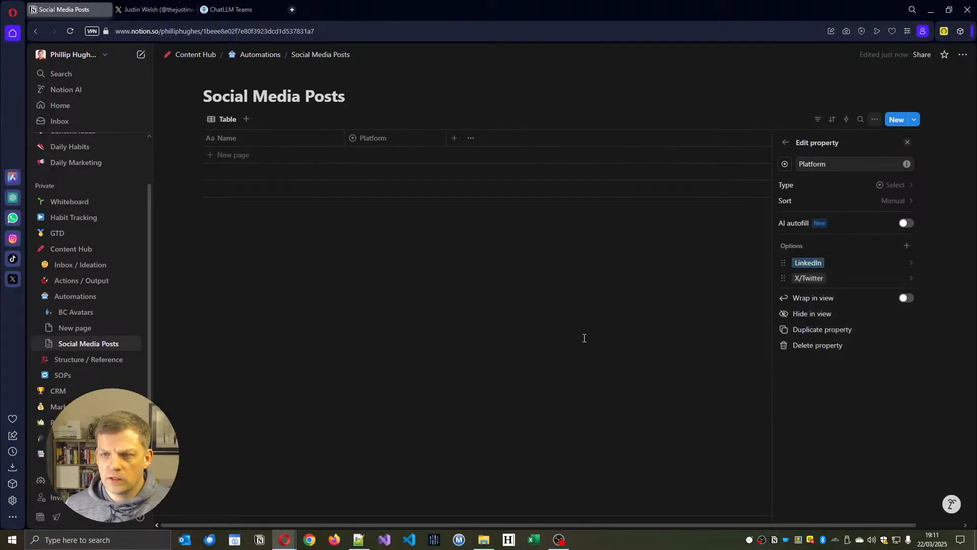
# Close the Platform property settings and narrow the Name column slightly.
pyautogui.click(371, 349)
pyautogui.moveTo(344, 139); pyautogui.dragTo(312, 139)
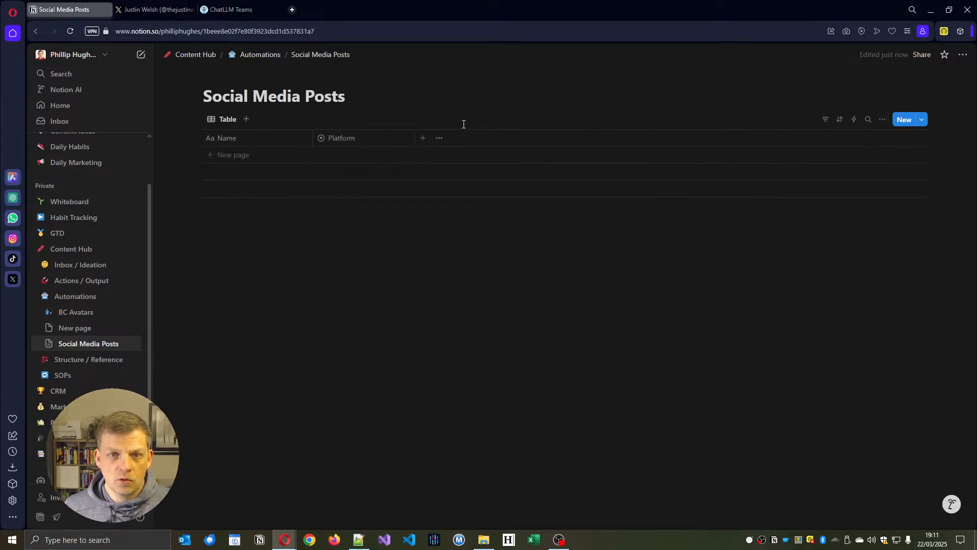
# Add another Select property named Automation to the table.
pyautogui.click(422, 138)
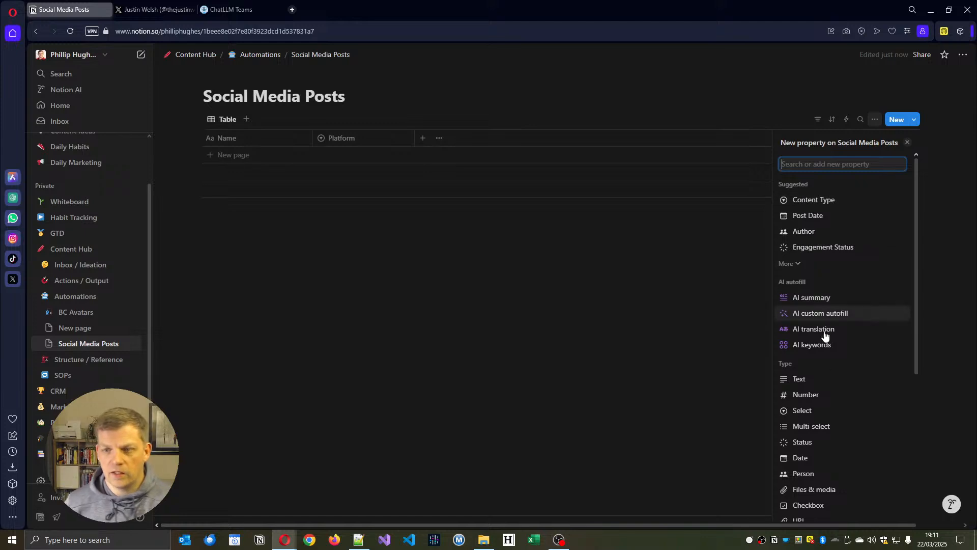
pyautogui.click(803, 410)
pyautogui.write('Automation')
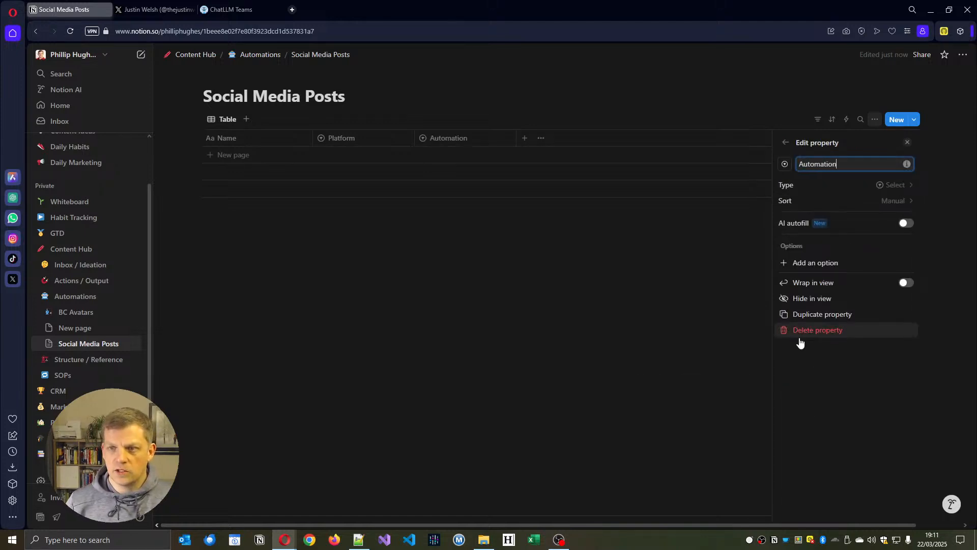
# Add the options Create and Processed to the Automation property.
pyautogui.click(843, 263)
pyautogui.write('C')
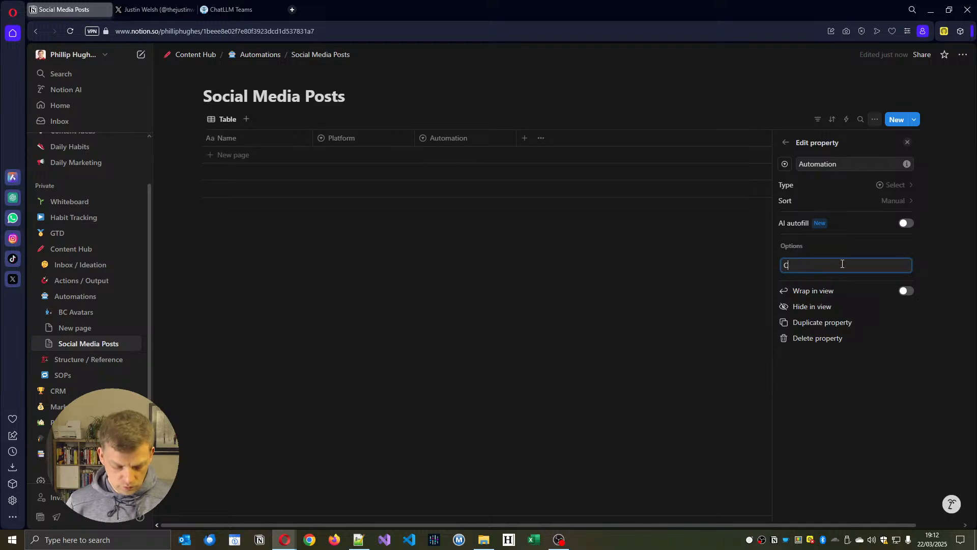
pyautogui.write('reate')
pyautogui.press('Return')
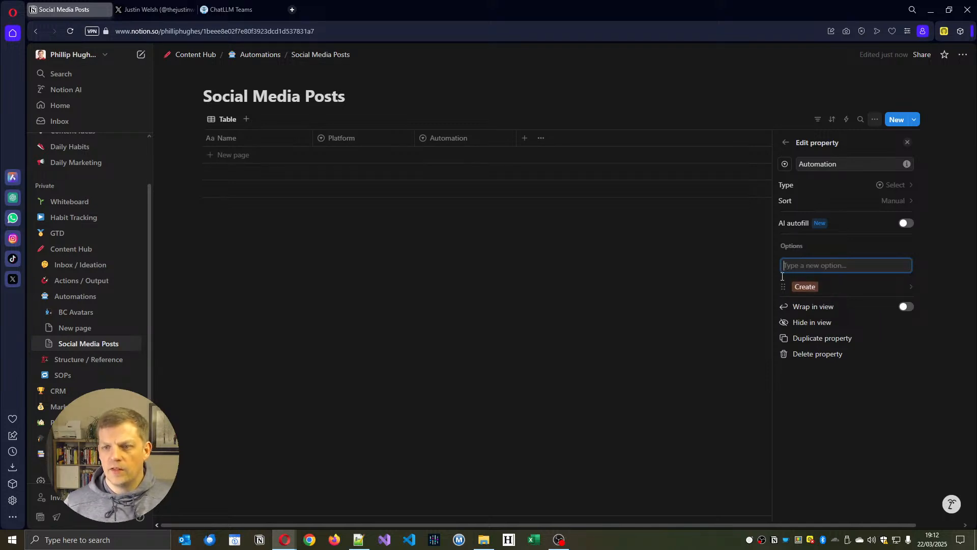
pyautogui.write('Processed')
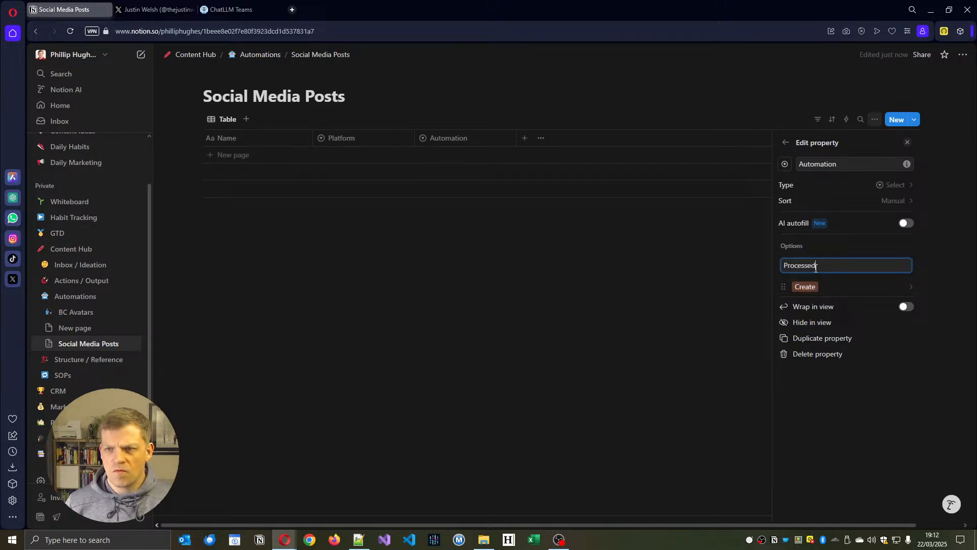
pyautogui.press('Return')
pyautogui.press('Escape')
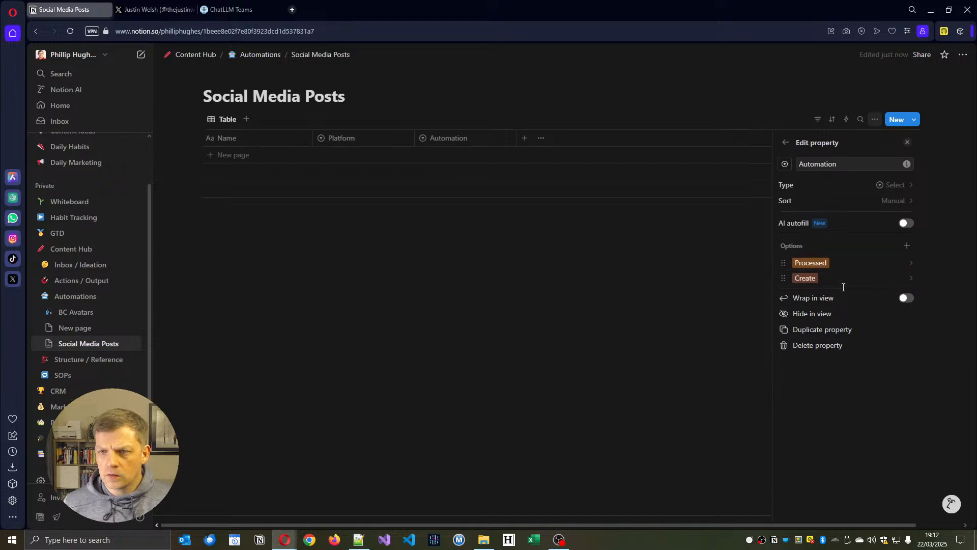
# Colour the Processed option green and the Create option yellow, and close the Automation property settings.
pyautogui.click(839, 262)
pyautogui.click(839, 420)
pyautogui.click(774, 405)
pyautogui.click(850, 279)
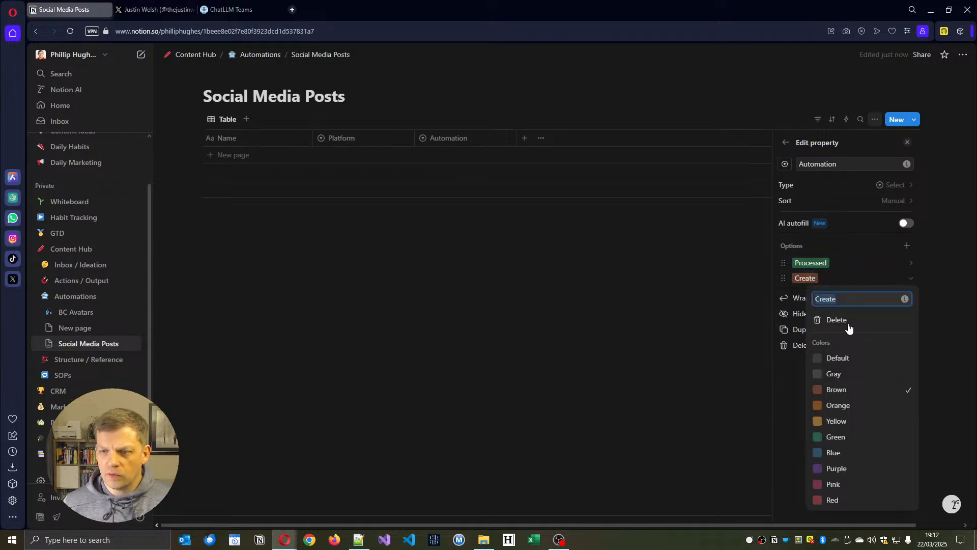
pyautogui.click(850, 421)
pyautogui.click(774, 410)
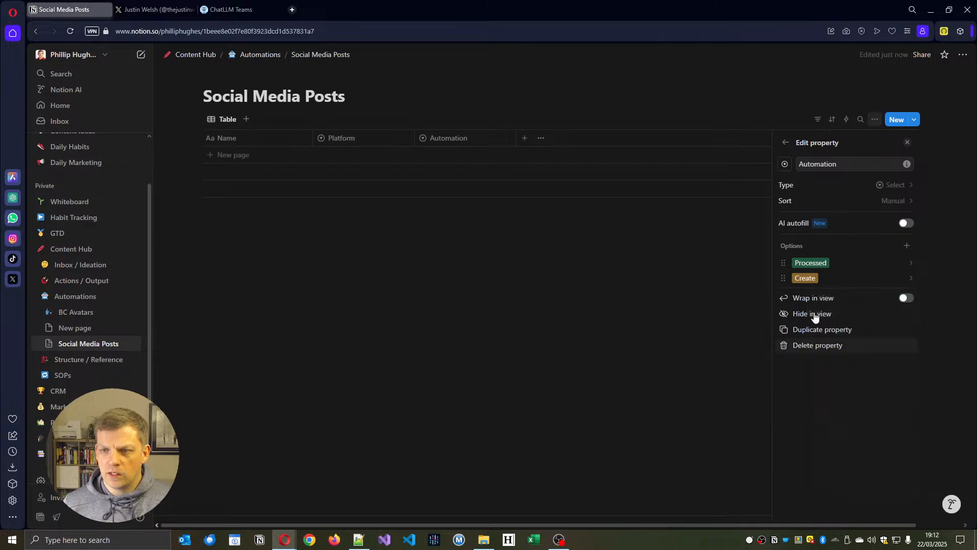
pyautogui.click(416, 322)
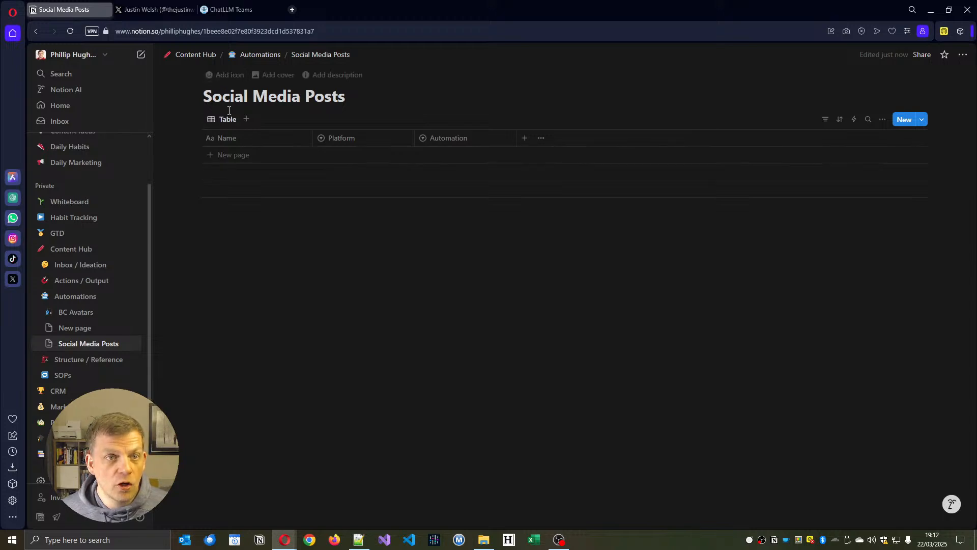
# Switch to the ChatLLM conversation, highlight the topic line in the earlier prompt, and return to the Notion database.
pyautogui.click(217, 9)
pyautogui.scroll(20, 446, 283)
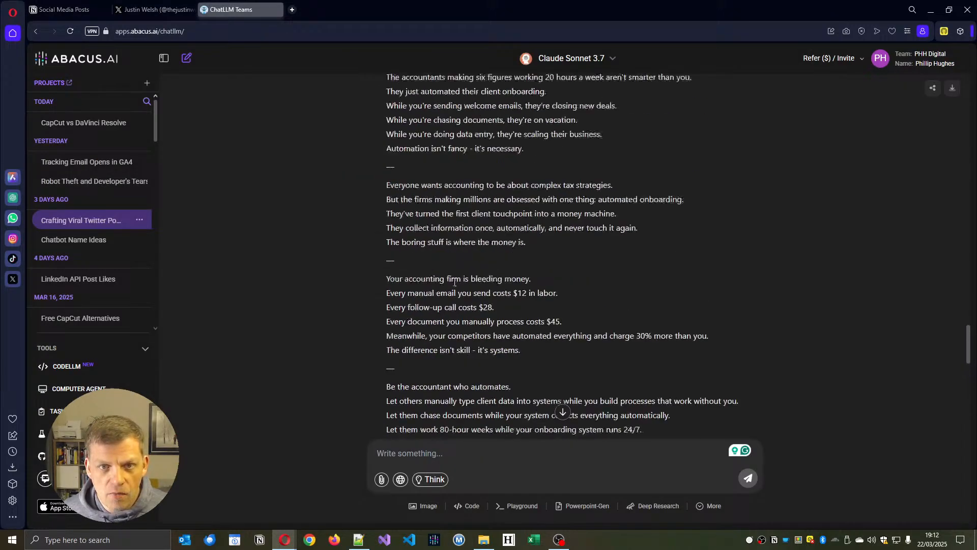
pyautogui.scroll(1, 458, 289)
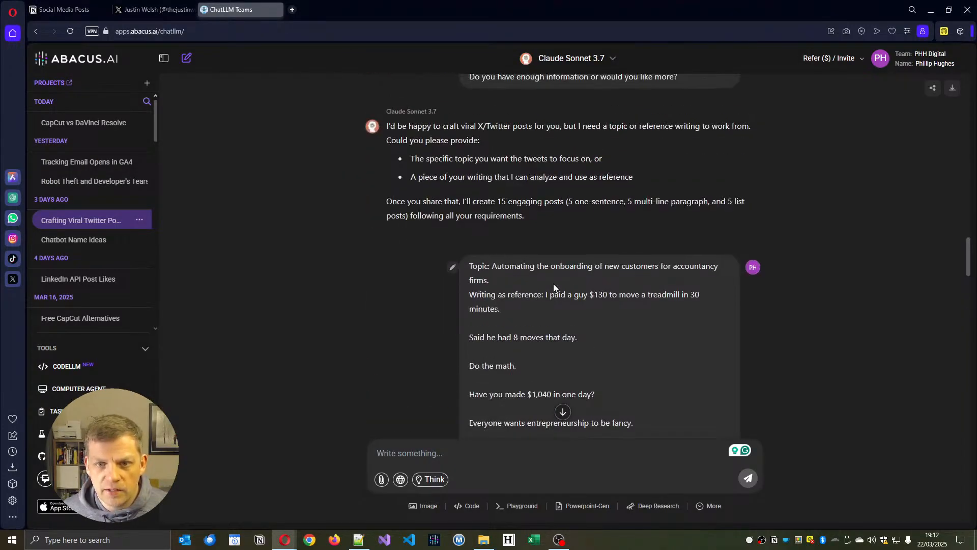
pyautogui.tripleClick(489, 277)
pyautogui.click(489, 276)
pyautogui.tripleClick(492, 272)
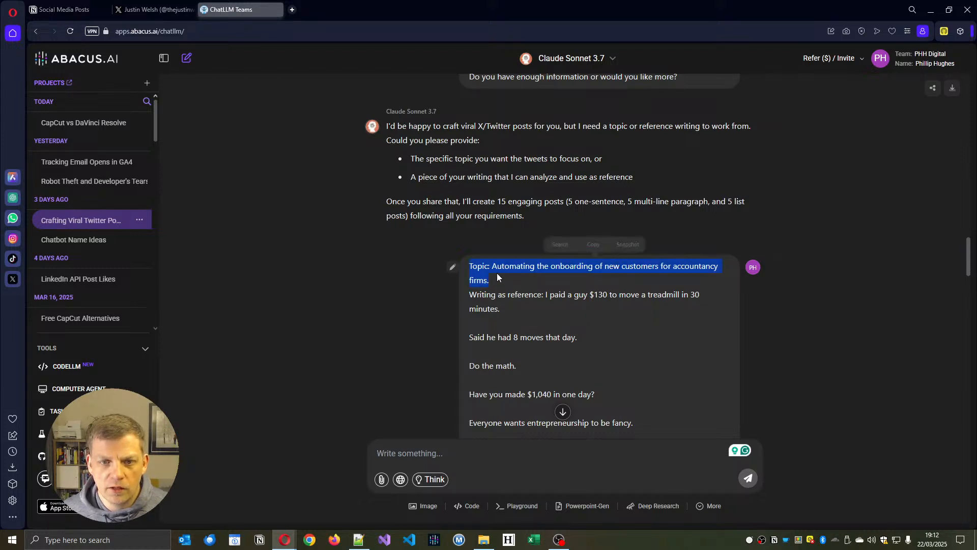
pyautogui.click(64, 11)
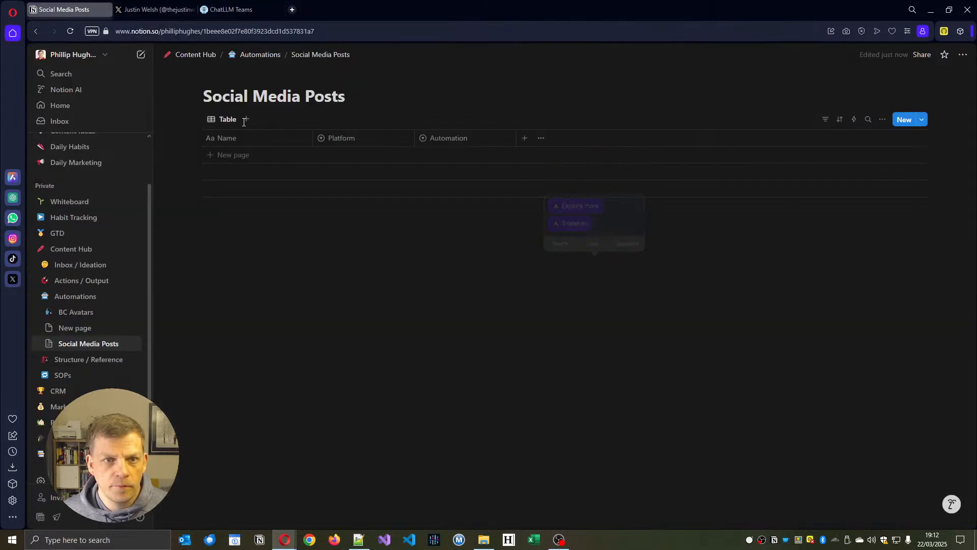
# Add a new entry to the Social Media Posts table and open its page in the side peek.
pyautogui.click(257, 139)
pyautogui.click(340, 298)
pyautogui.click(254, 154)
pyautogui.click(324, 291)
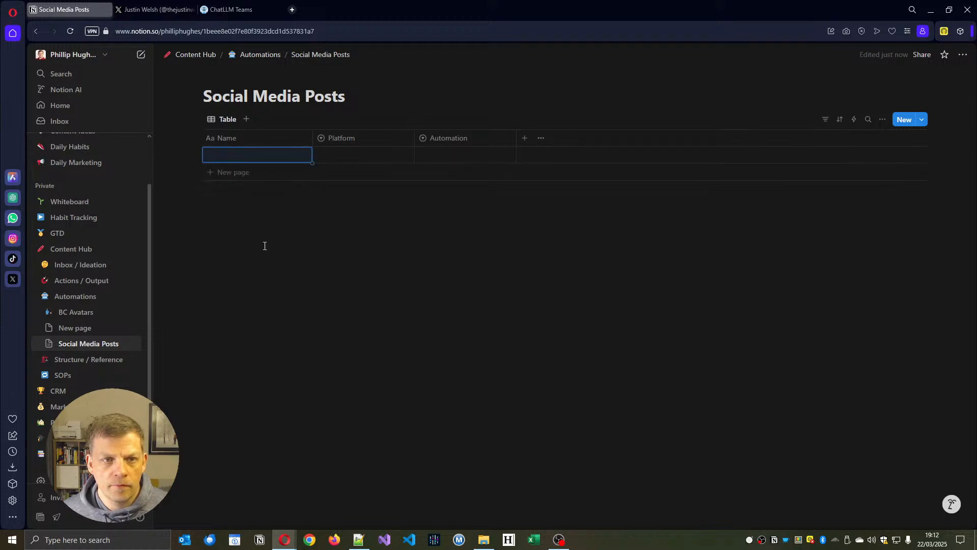
pyautogui.click(292, 155)
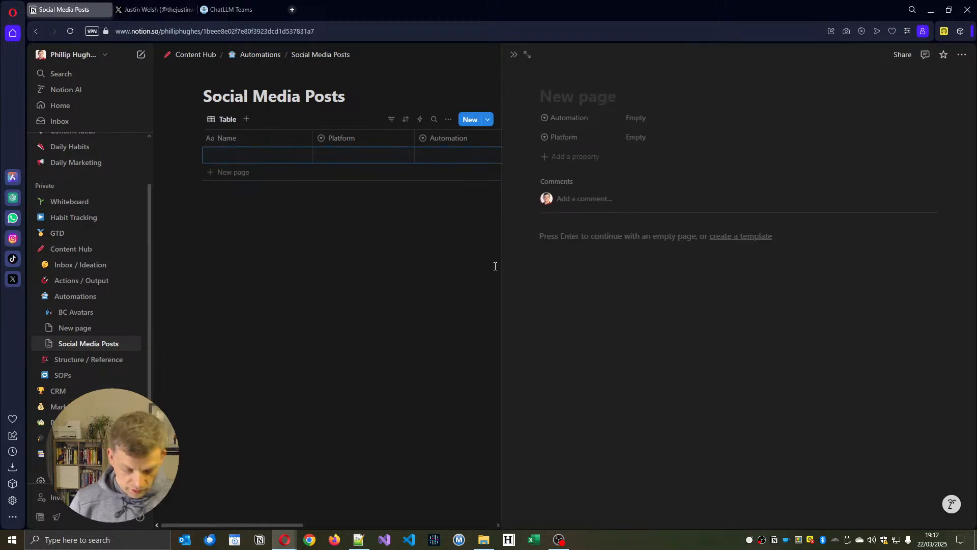
# Title the new entry "Automate the onboarding of clients for accountants".
pyautogui.write('Automate the ')
pyautogui.write('onbardon')
pyautogui.press('BackSpace')
pyautogui.press('BackSpace')
pyautogui.press('BackSpace')
pyautogui.press('BackSpace')
pyautogui.press('BackSpace')
pyautogui.write('oar')
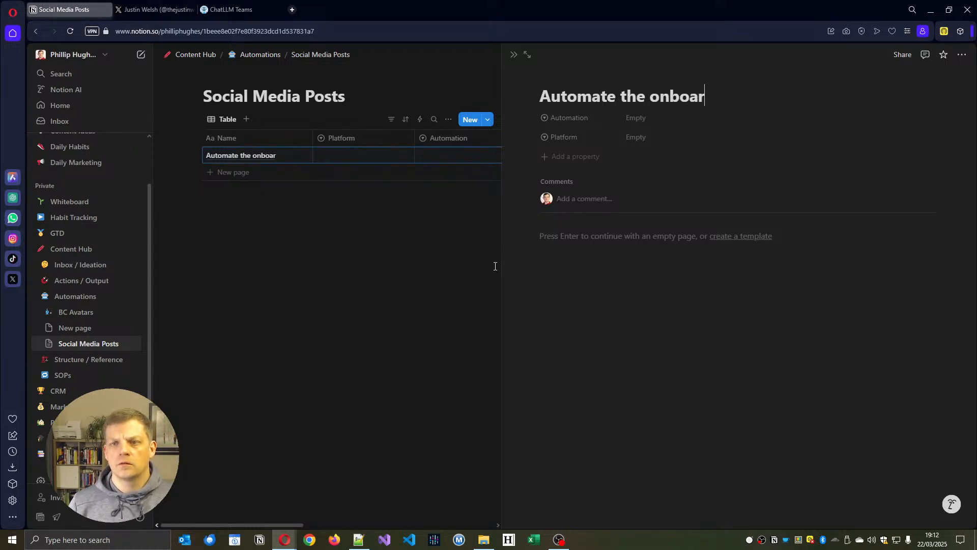
pyautogui.write('ding of client')
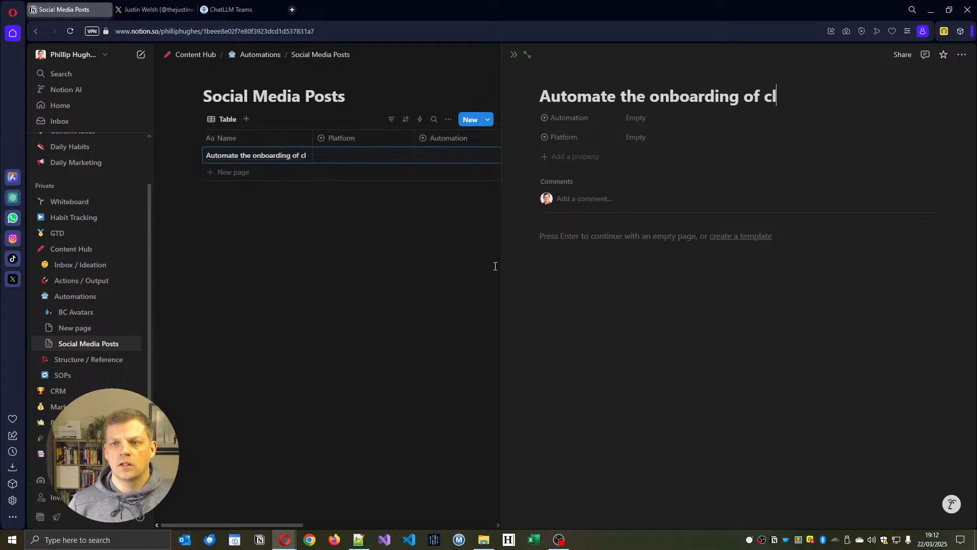
pyautogui.press('BackSpace')
pyautogui.press('BackSpace')
pyautogui.write('ents ')
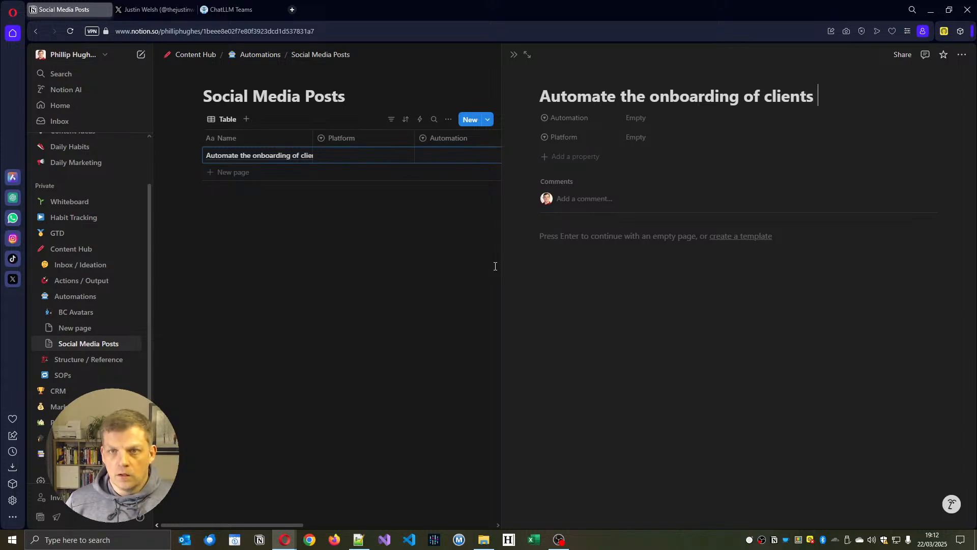
pyautogui.write('for accountn')
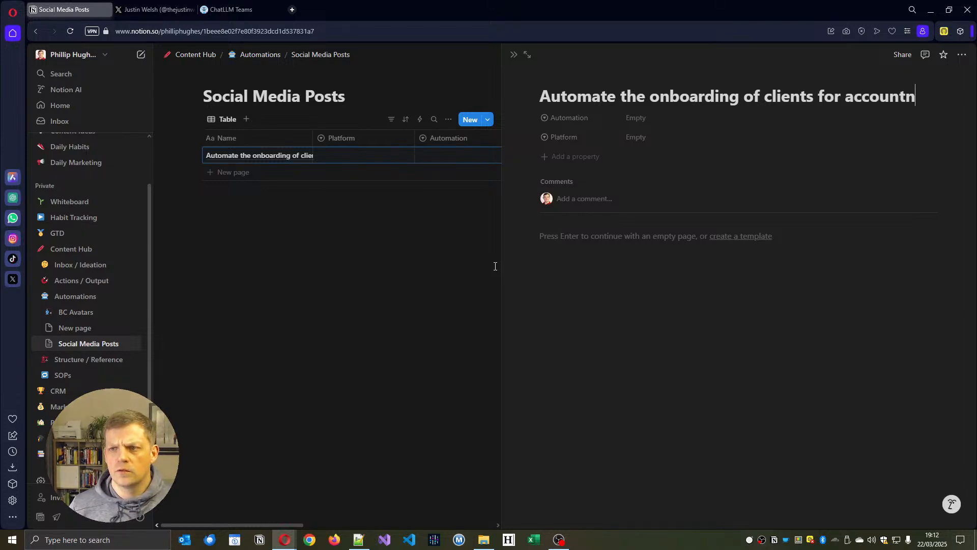
pyautogui.press('BackSpace')
pyautogui.write('ants')
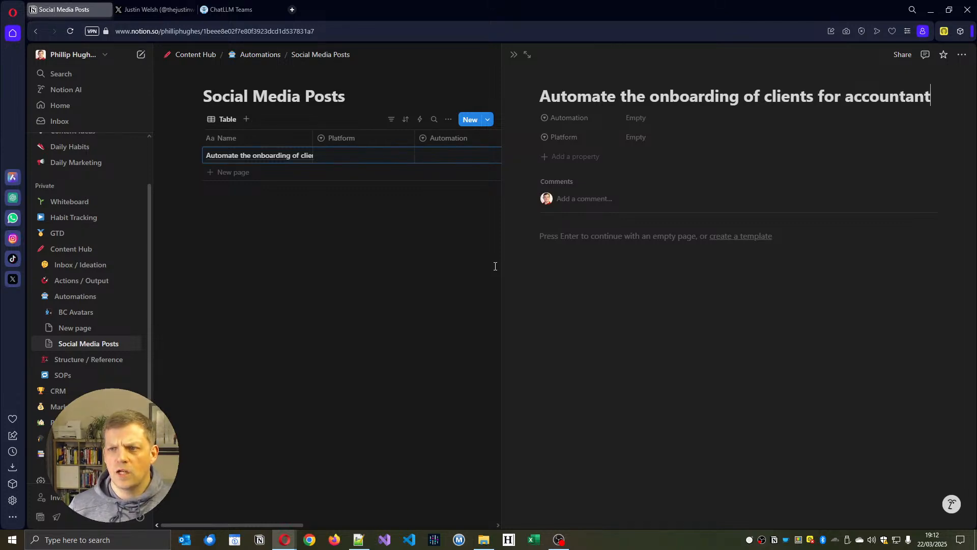
# Set the entry's Platform to X/Twitter and its Automation status to Create, and close its page.
pyautogui.click(675, 137)
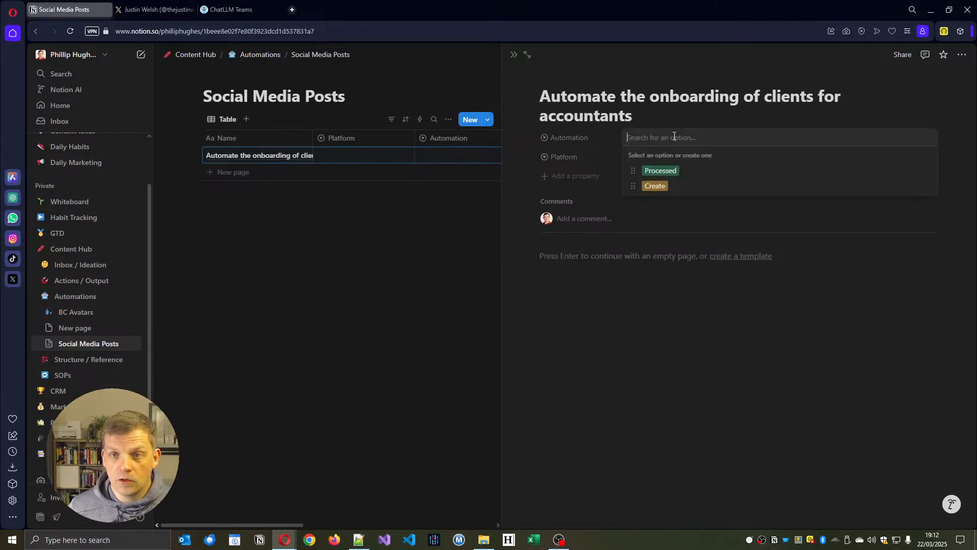
pyautogui.click(634, 253)
pyautogui.click(629, 155)
pyautogui.click(657, 205)
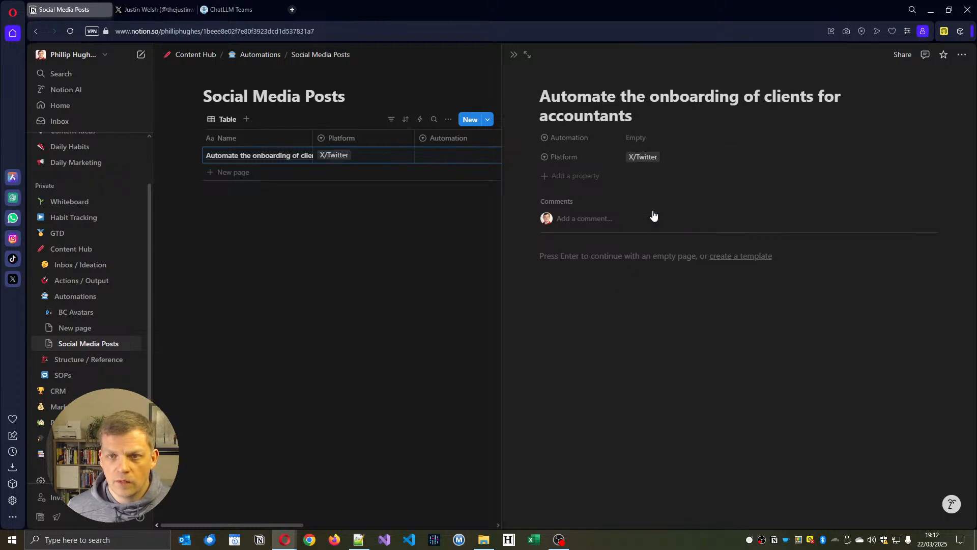
pyautogui.click(661, 137)
pyautogui.click(653, 187)
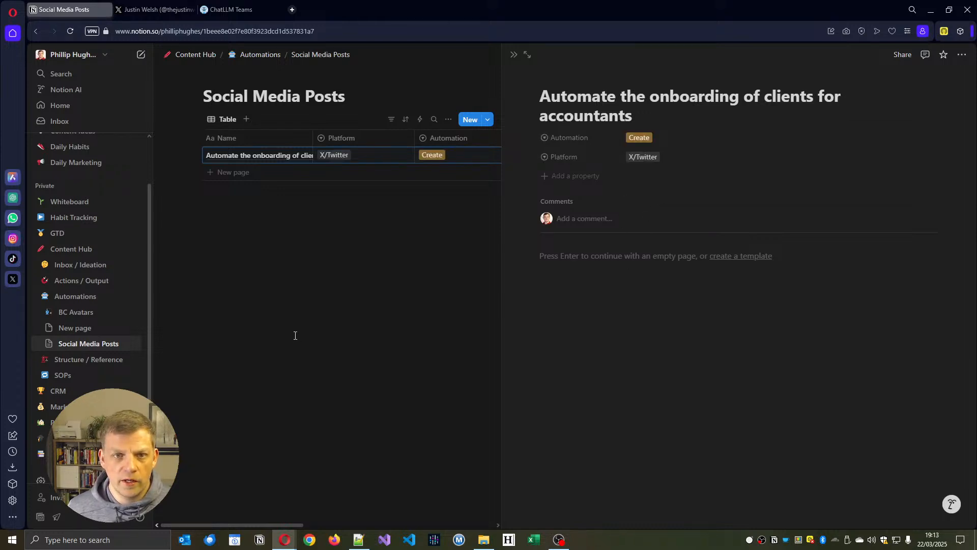
pyautogui.click(294, 336)
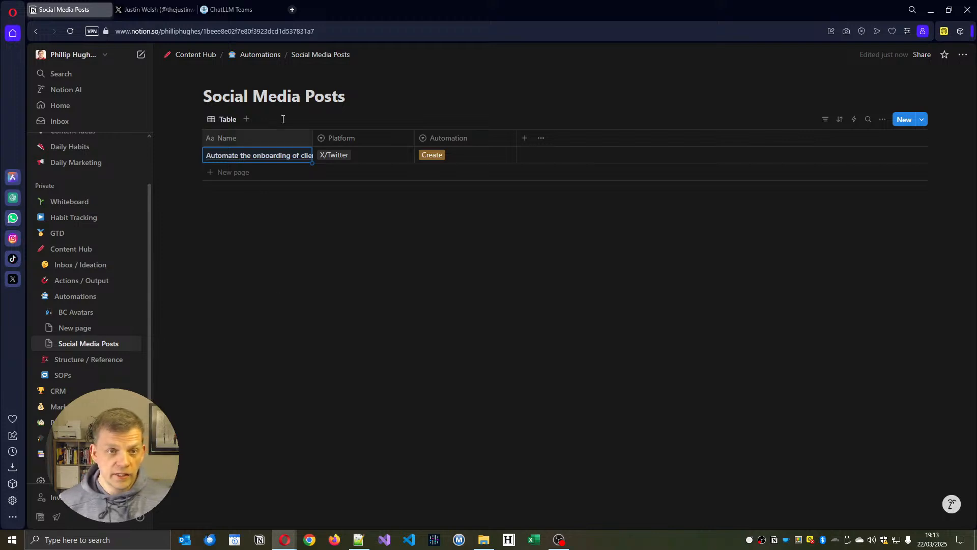
# Fill the entry's page body with the example post beginning "I paid a guy $130 to move a treadmill in 30 minutes." and close the page.
pyautogui.click(303, 155)
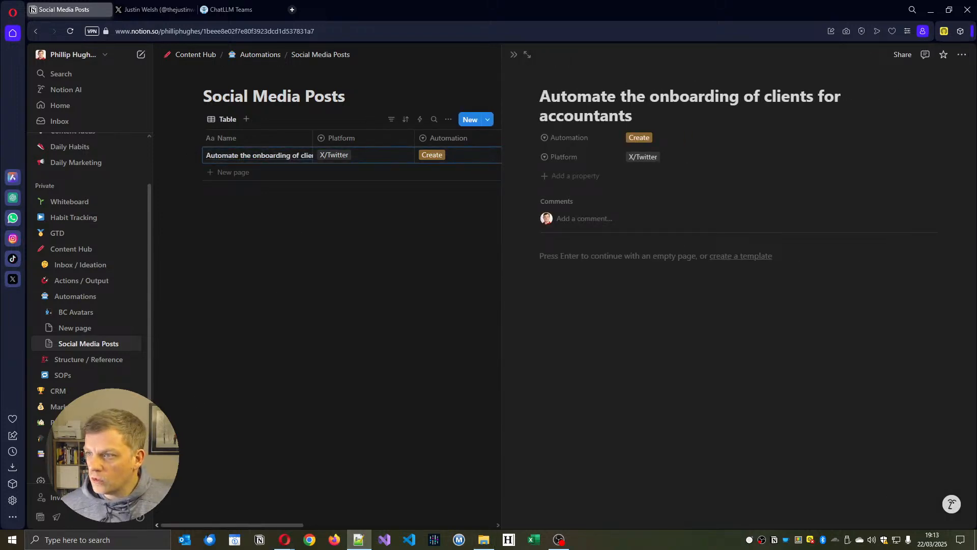
pyautogui.click(722, 296)
pyautogui.write("I paid a guy $130 to move a treadmill in 30 minutes. Said he had 8 moves that day. Do the math. Have you made $1,040 in one day? Everyone wants entrepreneurship to be fancy. Sometimes it's just movin' treadmills.")
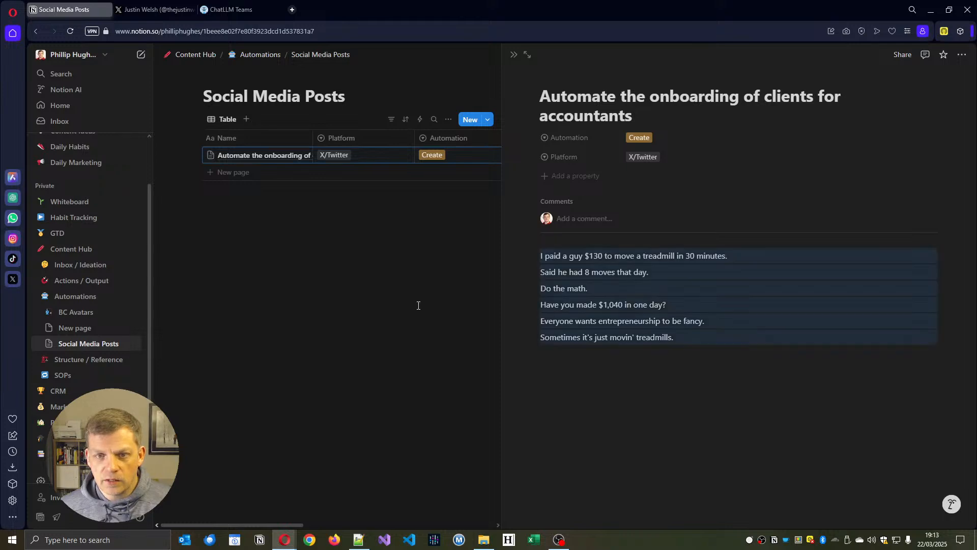
pyautogui.click(419, 305)
# Reopen the entry's page, move the Automation property below Platform, and return to the table.
pyautogui.click(309, 155)
pyautogui.press('Escape')
pyautogui.click(299, 156)
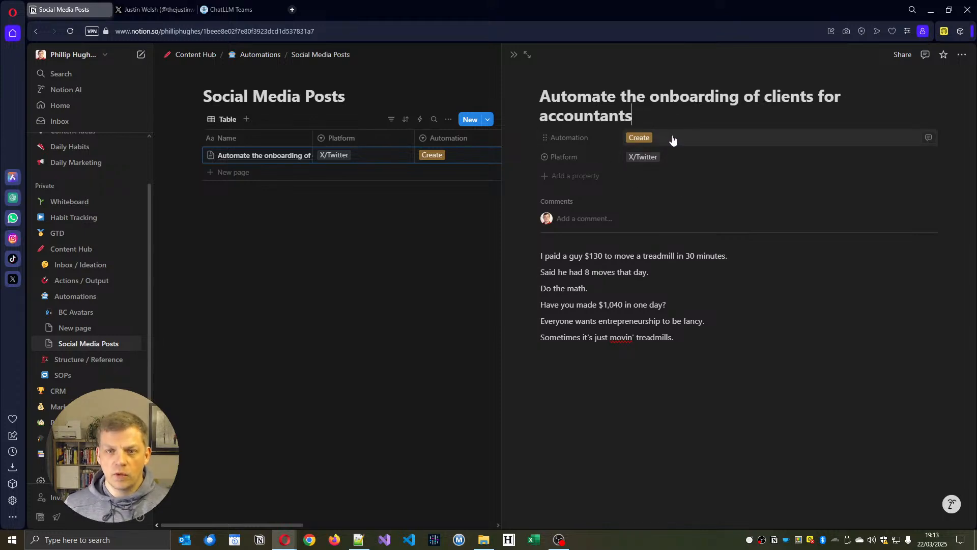
pyautogui.moveTo(541, 139); pyautogui.dragTo(545, 168)
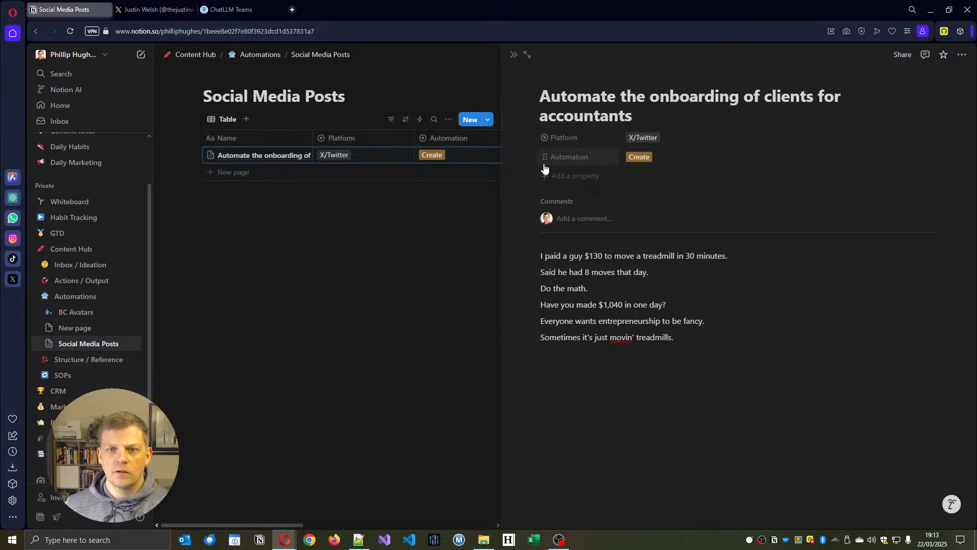
pyautogui.click(420, 257)
pyautogui.click(304, 157)
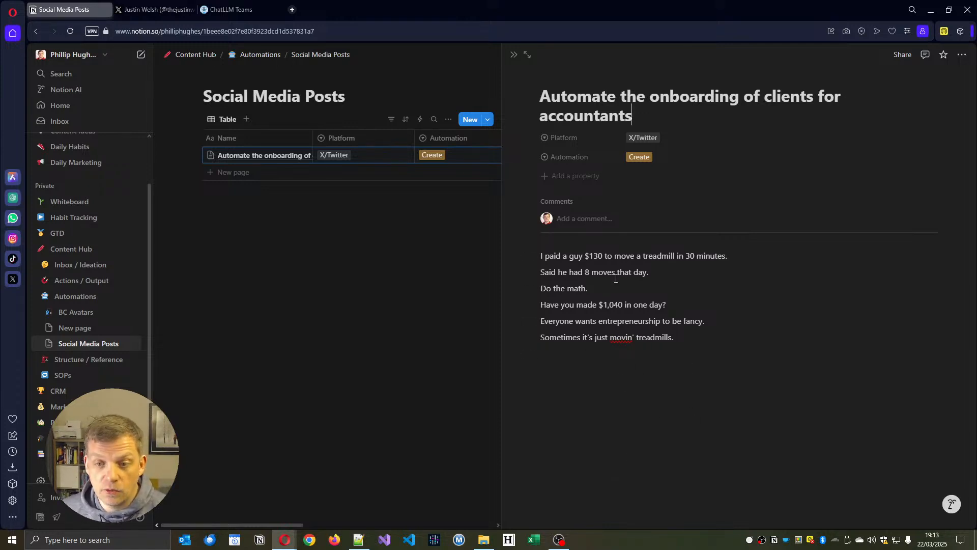
pyautogui.click(541, 356)
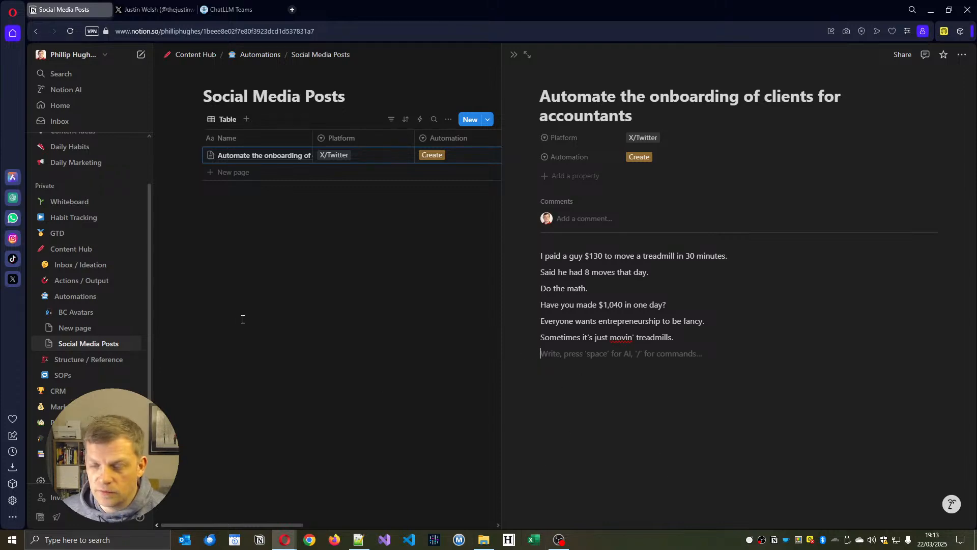
pyautogui.click(359, 227)
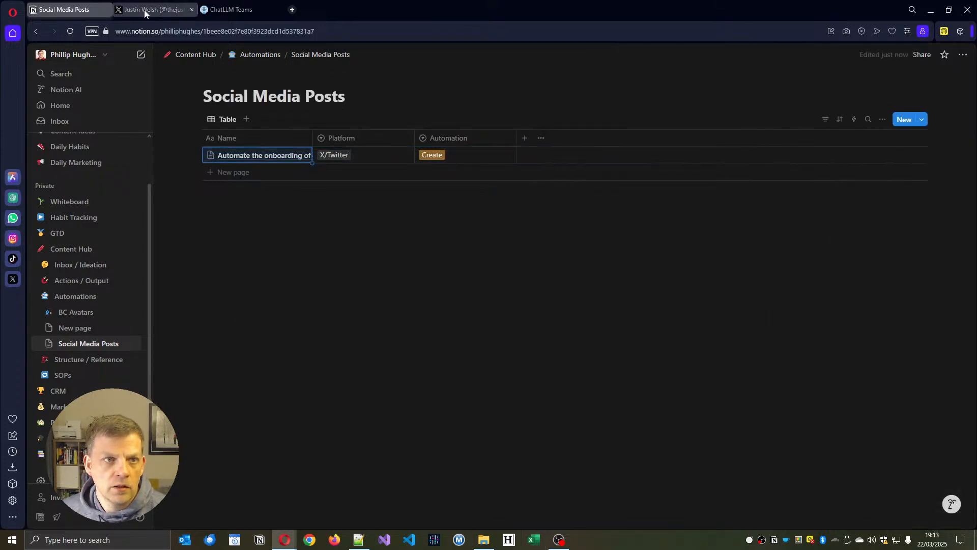
# Close the X profile and ChatLLM Teams pages, keeping only the Notion database open.
pyautogui.click(144, 10)
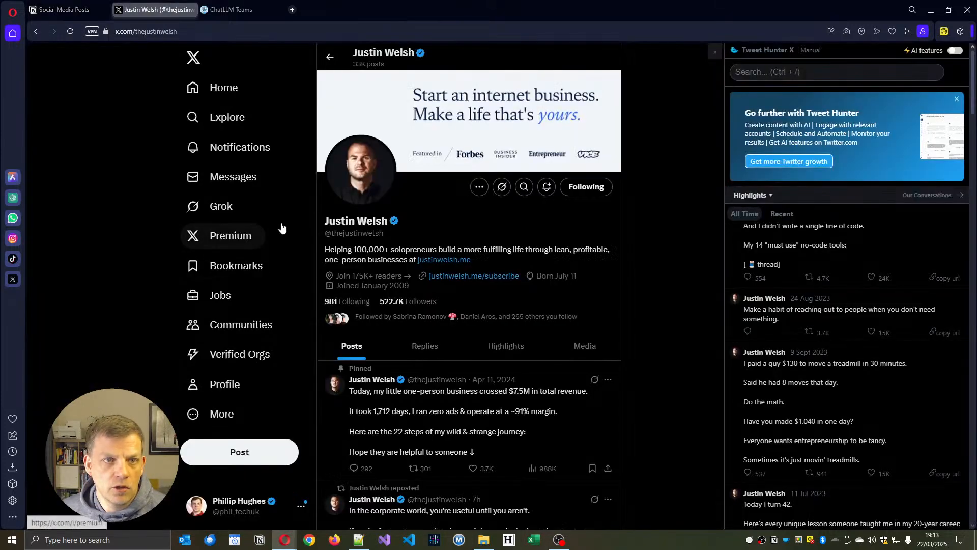
pyautogui.click(191, 10)
pyautogui.click(192, 9)
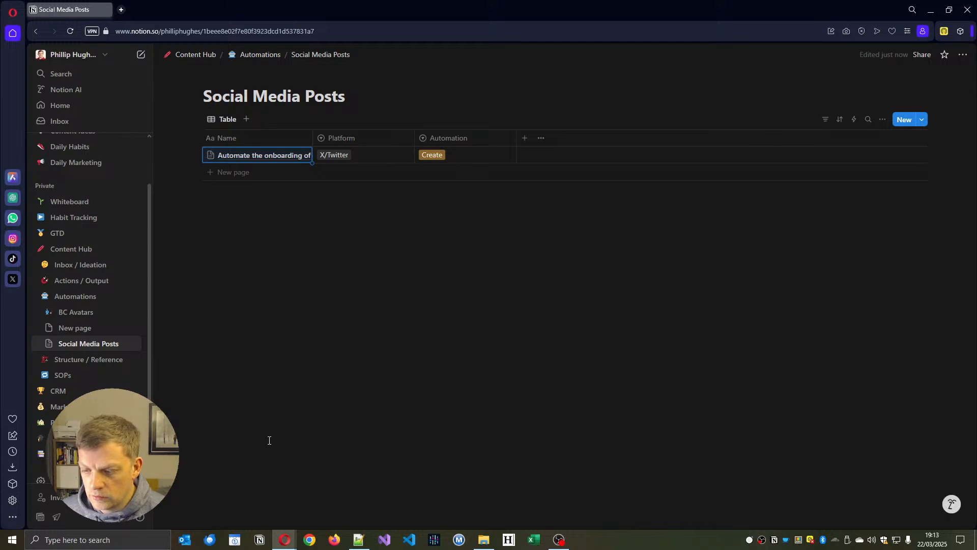
# Switch to the n8n window and open the workflow "PHILH - Social Post Generator" from the workflow overview.
pyautogui.moveTo(283, 545)
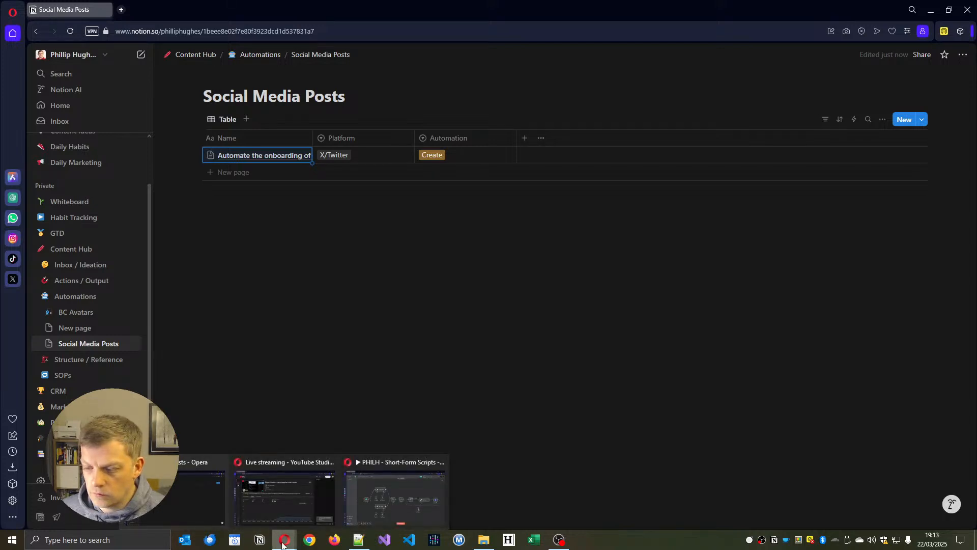
pyautogui.click(392, 498)
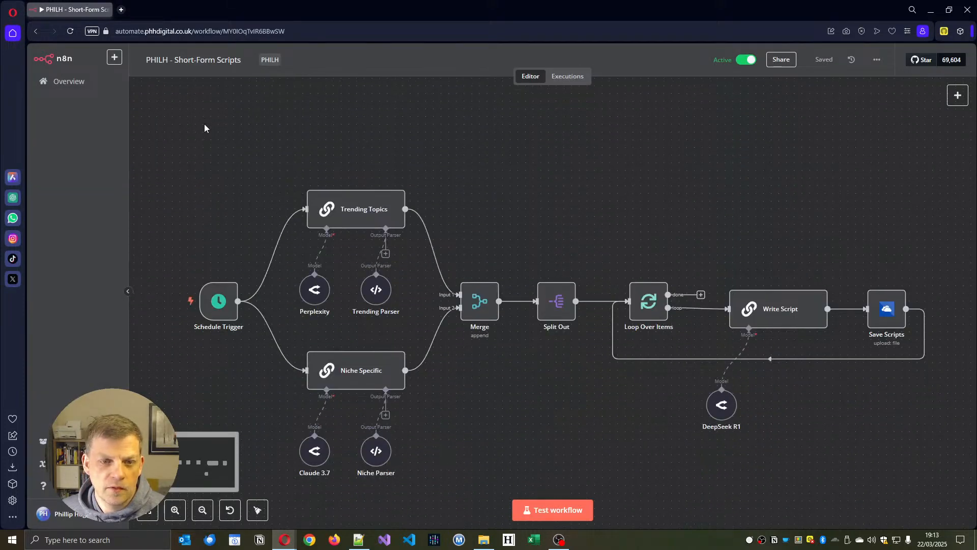
pyautogui.click(92, 88)
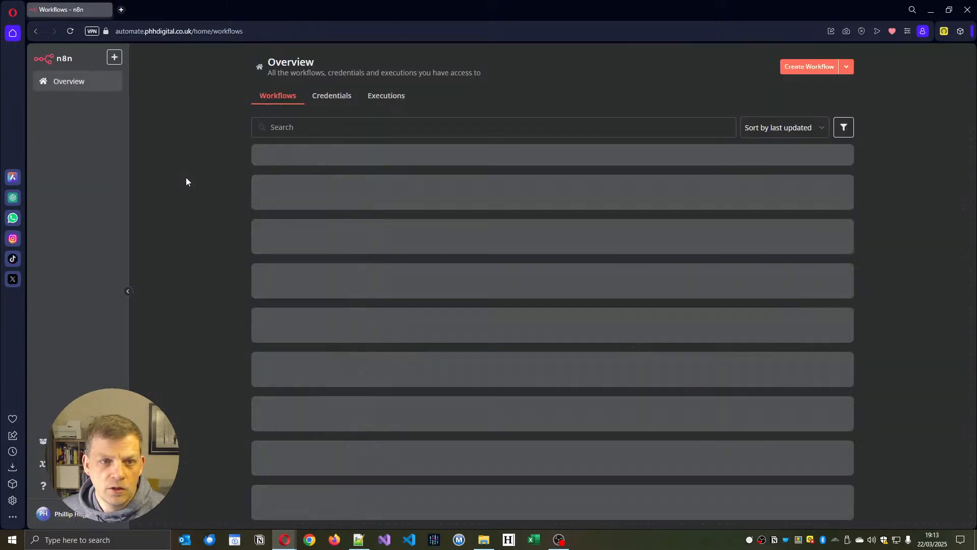
pyautogui.click(279, 444)
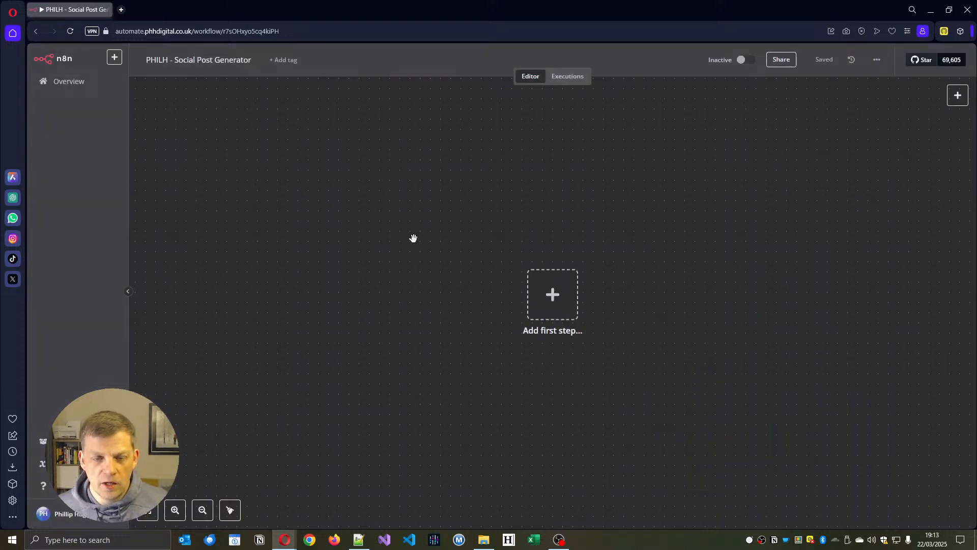
# Add a manual trigger as the first step of the empty workflow.
pyautogui.moveTo(413, 238); pyautogui.dragTo(302, 224)
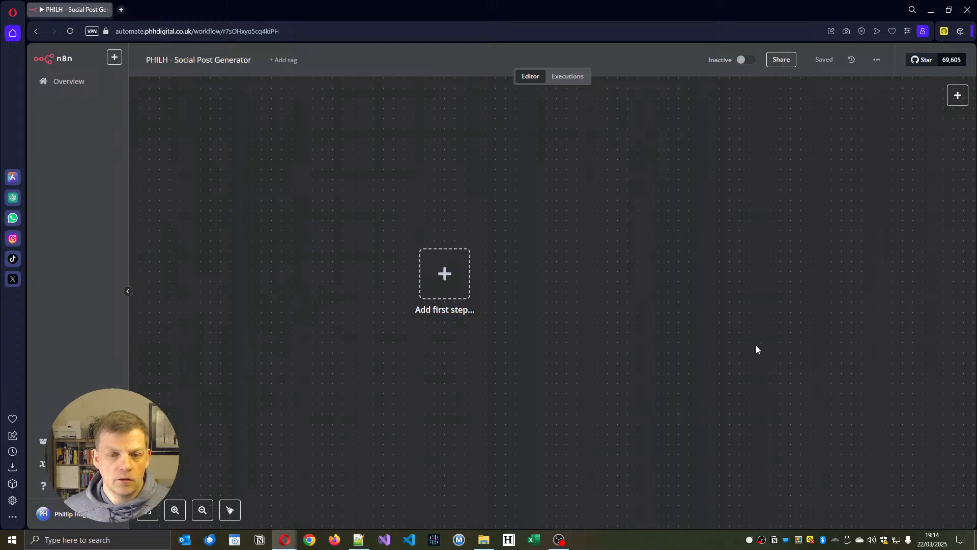
pyautogui.click(438, 279)
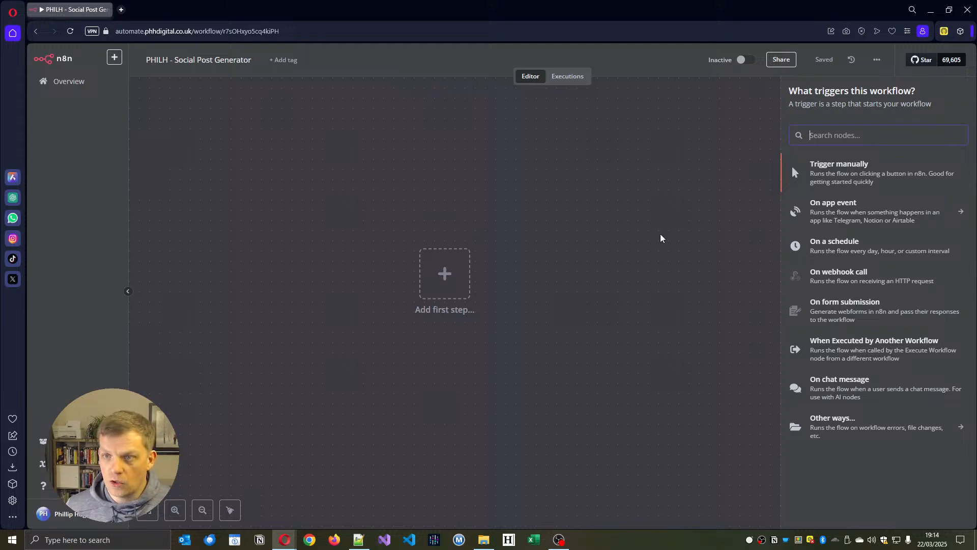
pyautogui.click(864, 158)
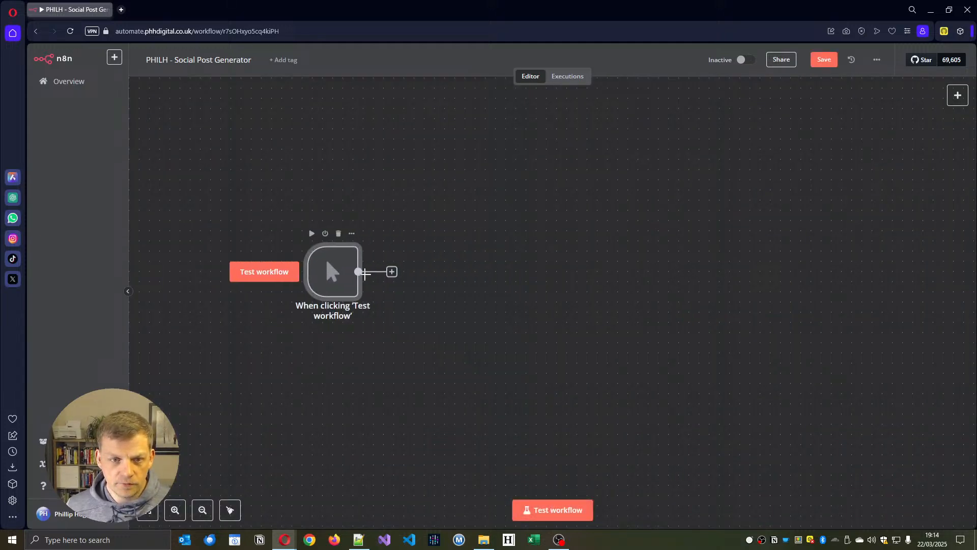
# Add a Notion node after the manual trigger using the "Get a database page" action.
pyautogui.click(391, 272)
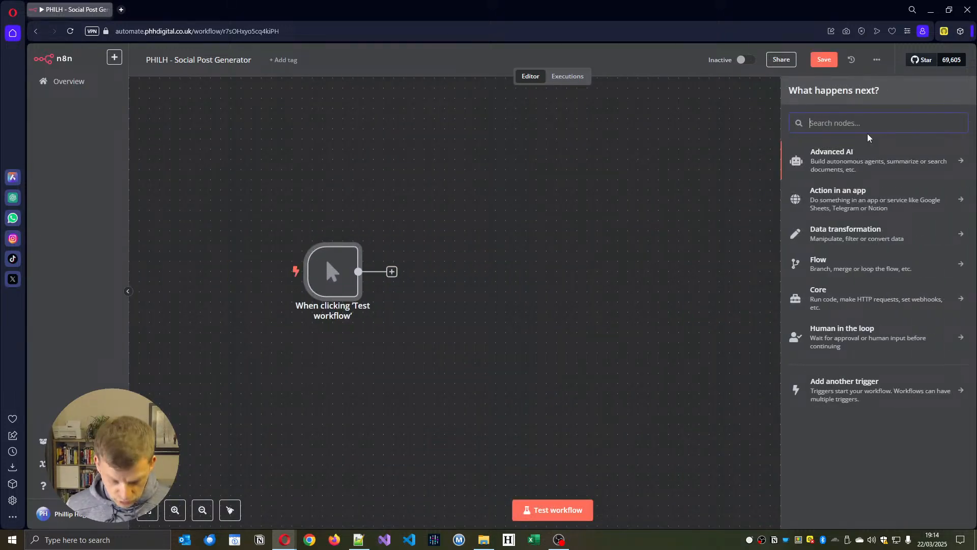
pyautogui.write('not')
pyautogui.click(849, 160)
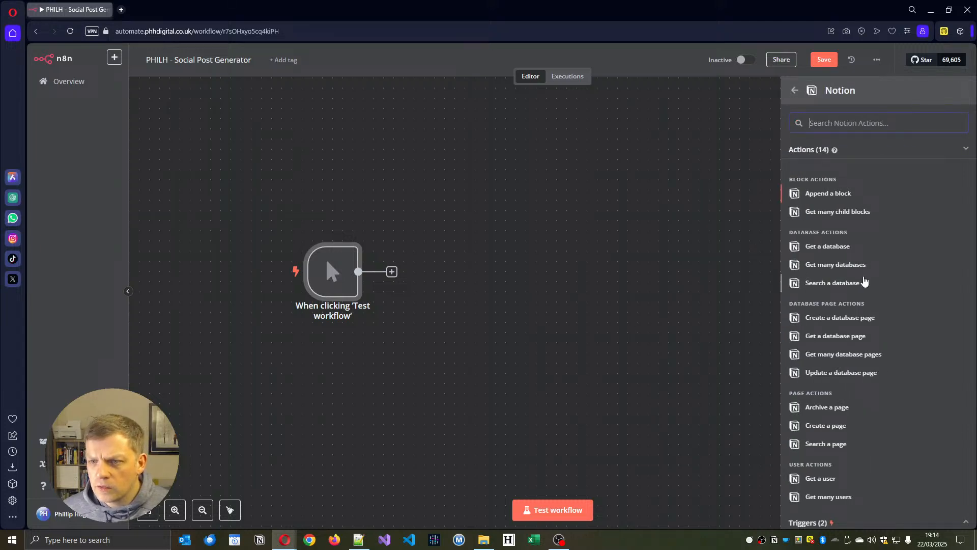
pyautogui.scroll(-2, 822, 334)
pyautogui.scroll(2, 872, 438)
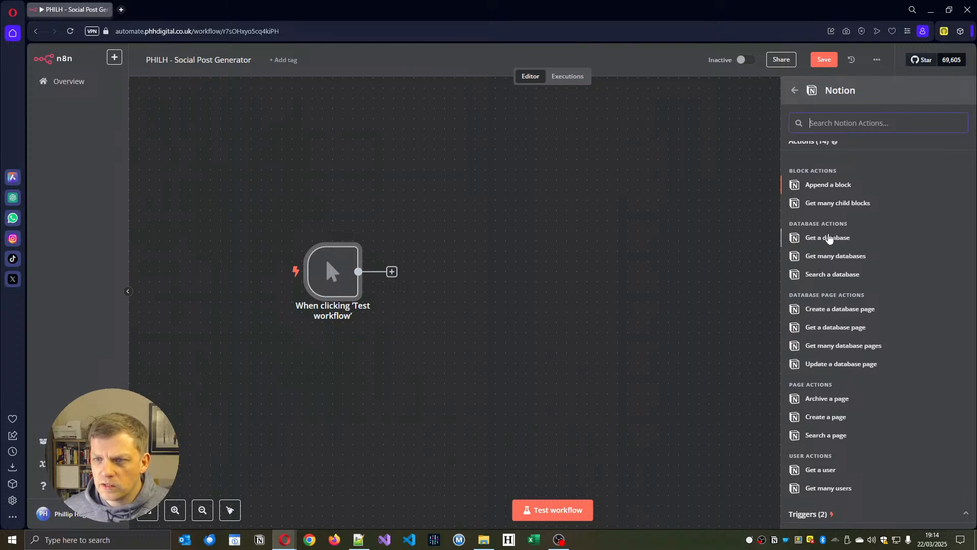
pyautogui.click(836, 330)
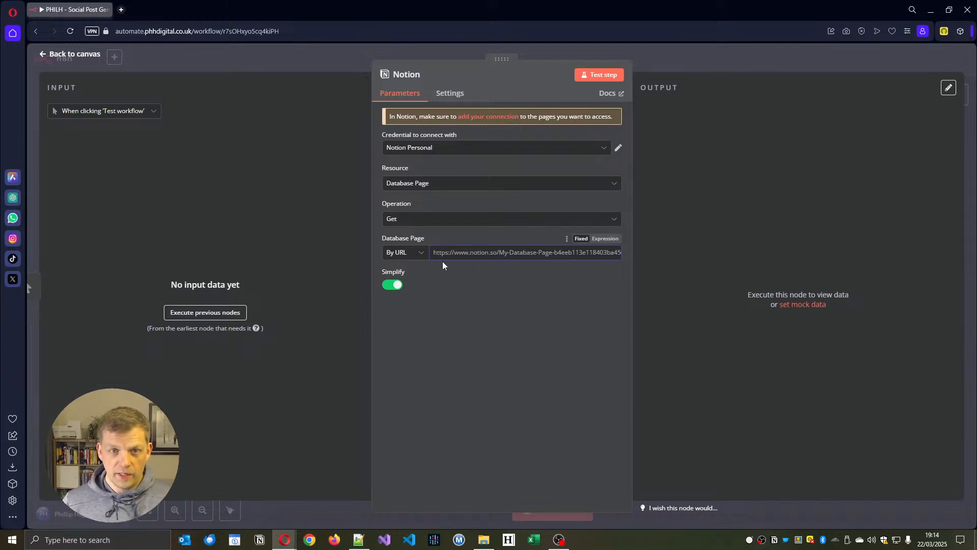
pyautogui.click(421, 252)
pyautogui.click(399, 295)
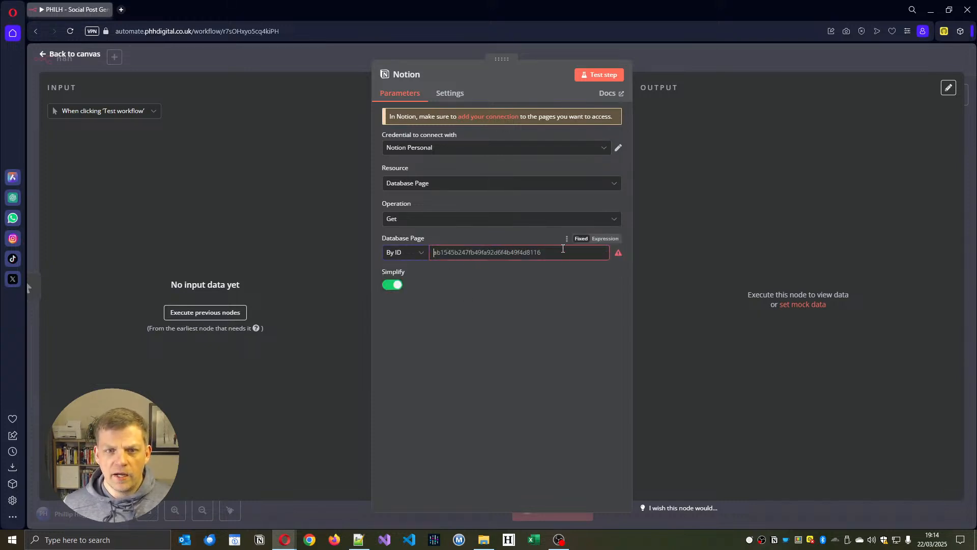
pyautogui.click(487, 220)
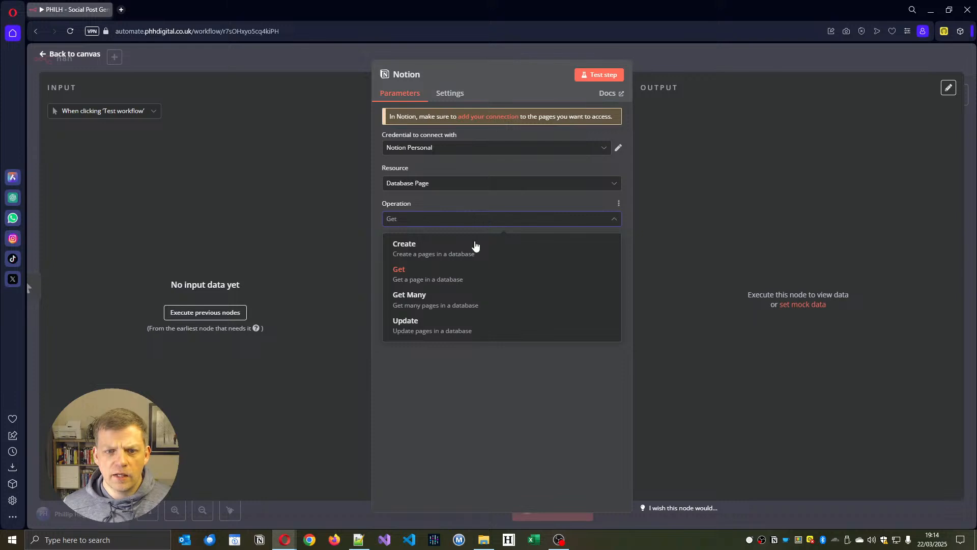
pyautogui.click(466, 275)
# Set the Notion node's operation to Get Many and choose Social Media Posts as its database.
pyautogui.click(415, 220)
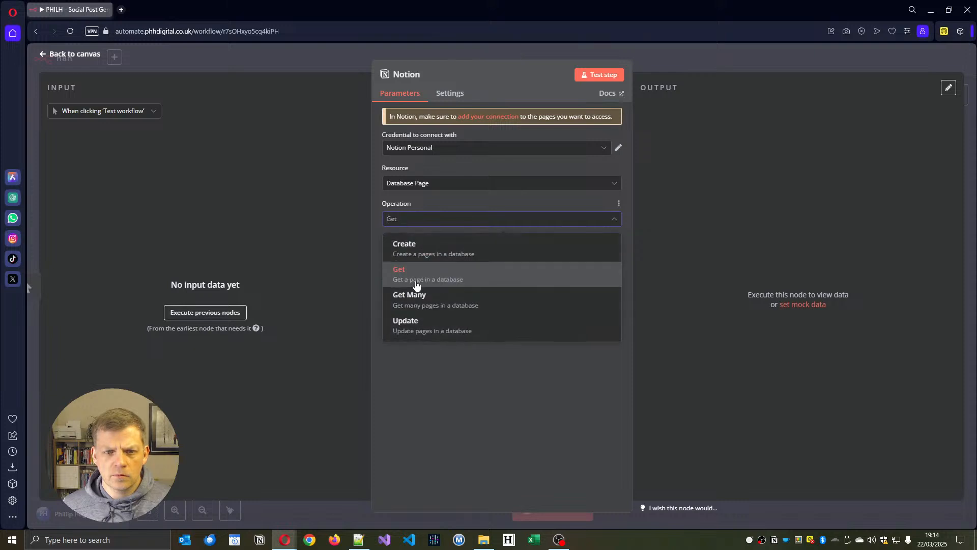
pyautogui.click(414, 300)
pyautogui.click(524, 254)
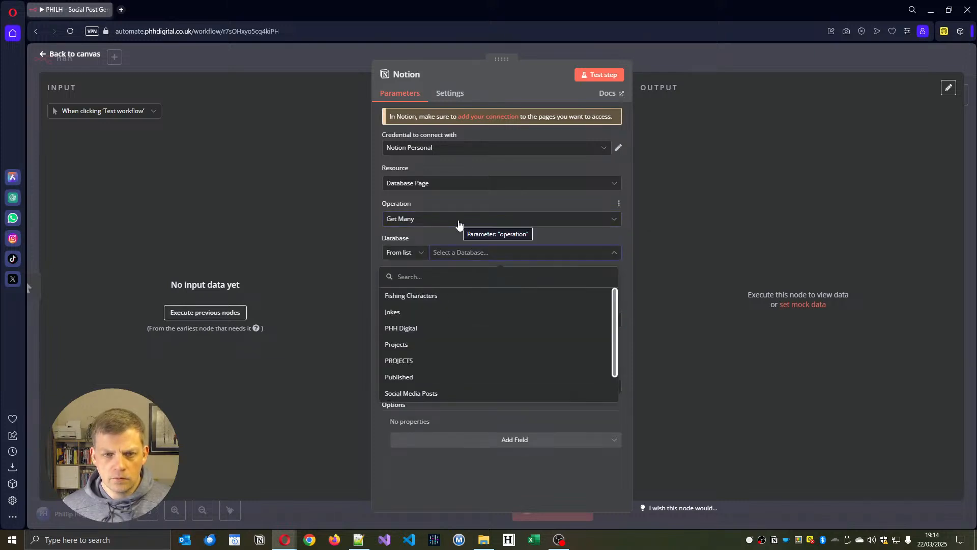
pyautogui.scroll(-1, 502, 328)
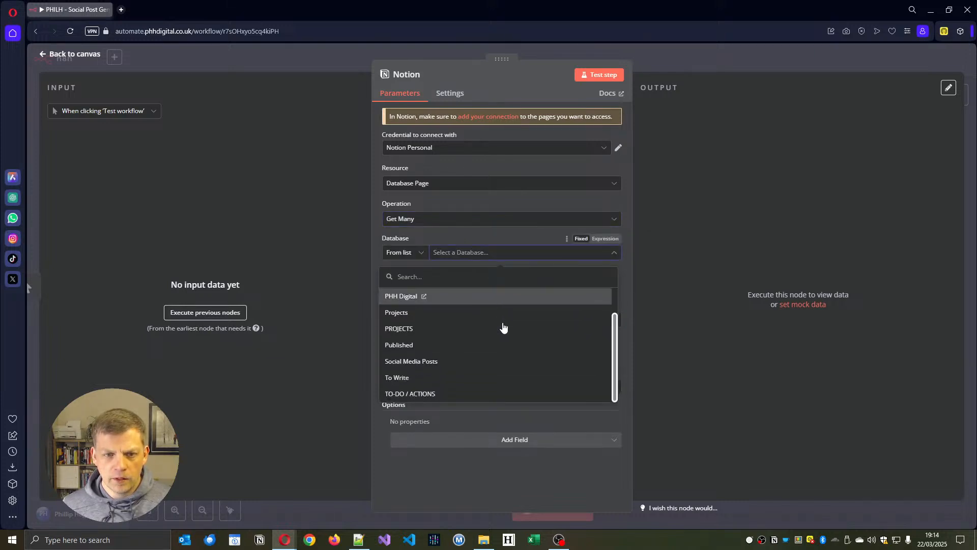
pyautogui.click(473, 361)
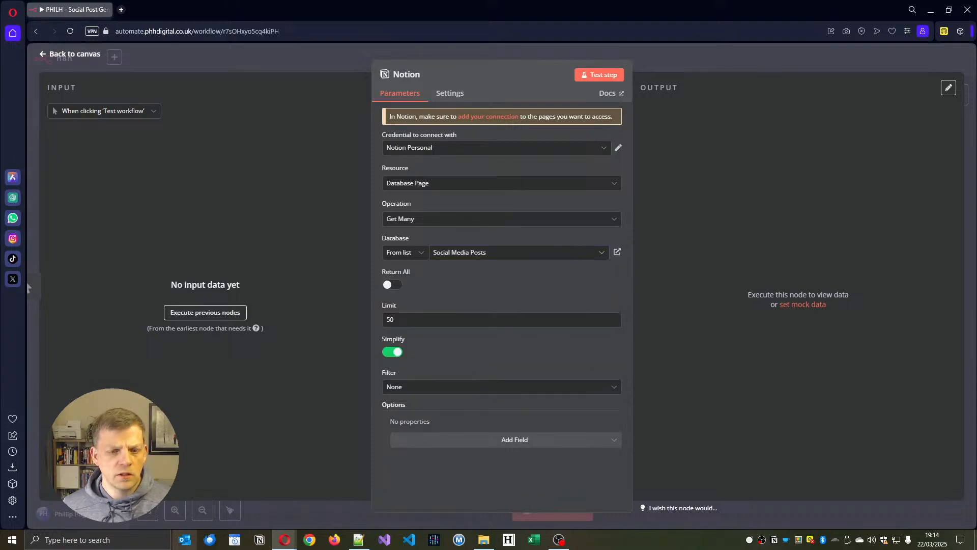
# Compare the Social Media Posts database in Notion with the databases offered in the n8n Notion node, and check the database's page actions.
pyautogui.moveTo(284, 538)
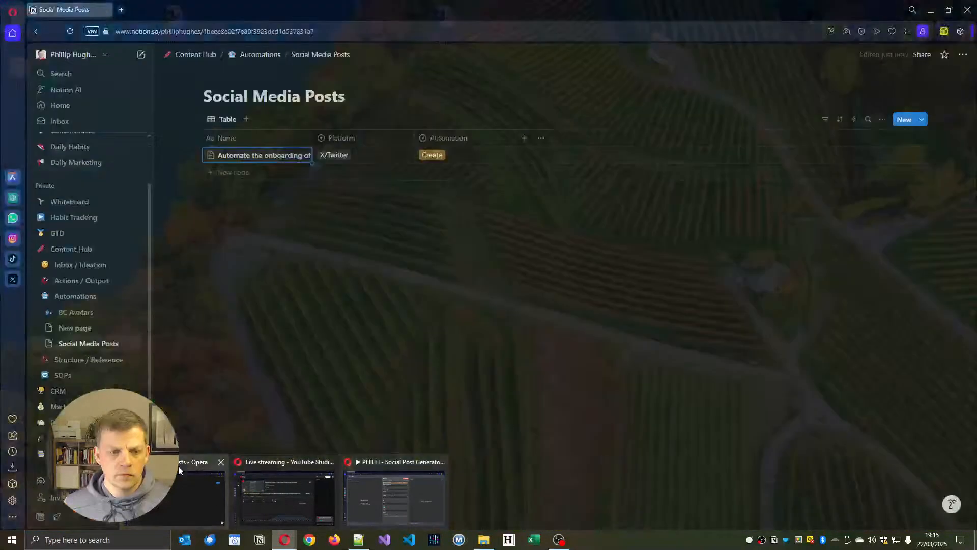
pyautogui.click(178, 465)
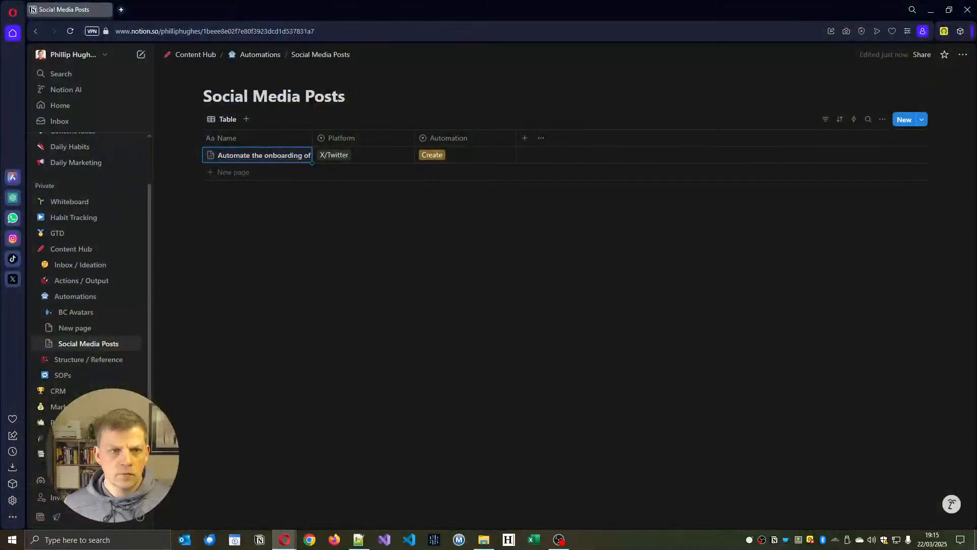
pyautogui.hotkey('alt', 'Tab')
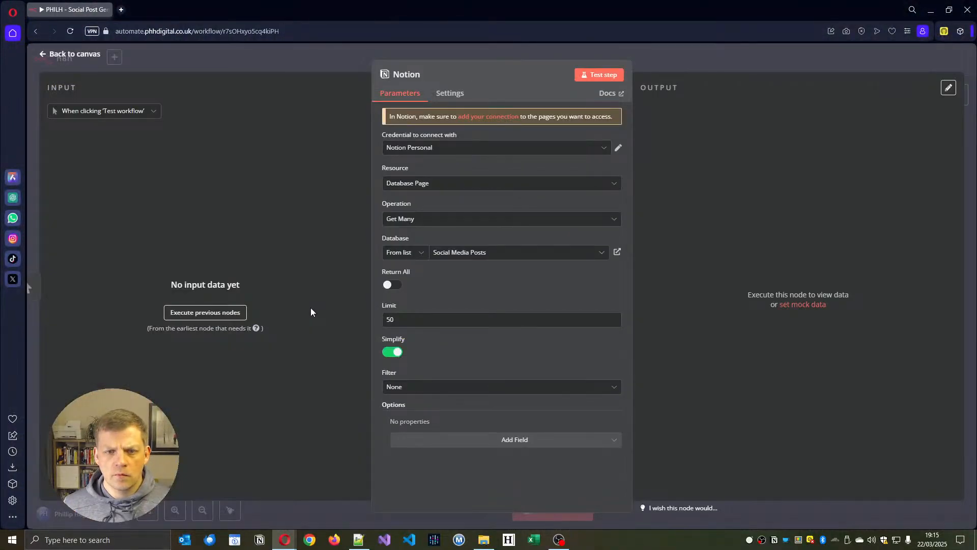
pyautogui.click(446, 255)
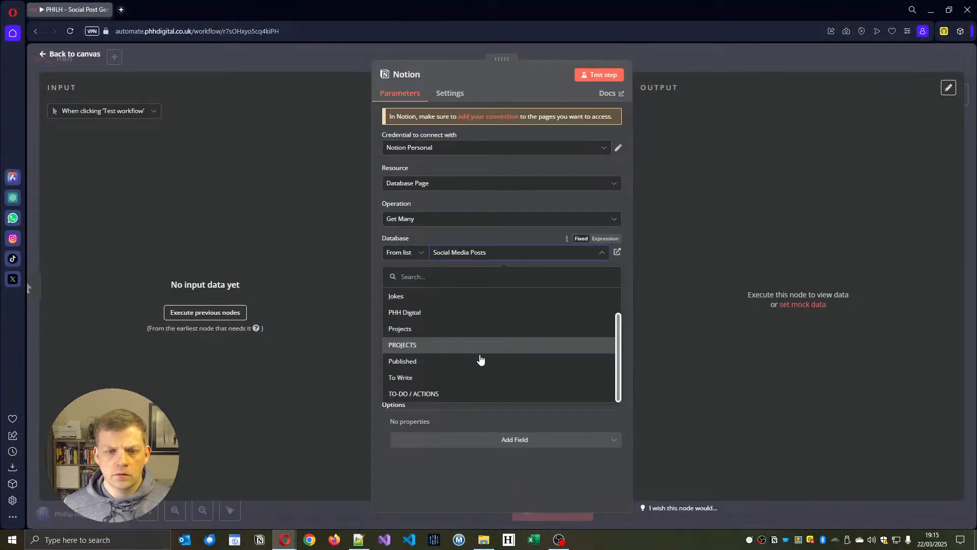
pyautogui.scroll(2, 480, 364)
pyautogui.hotkey('alt', 'Tab')
pyautogui.click(381, 90)
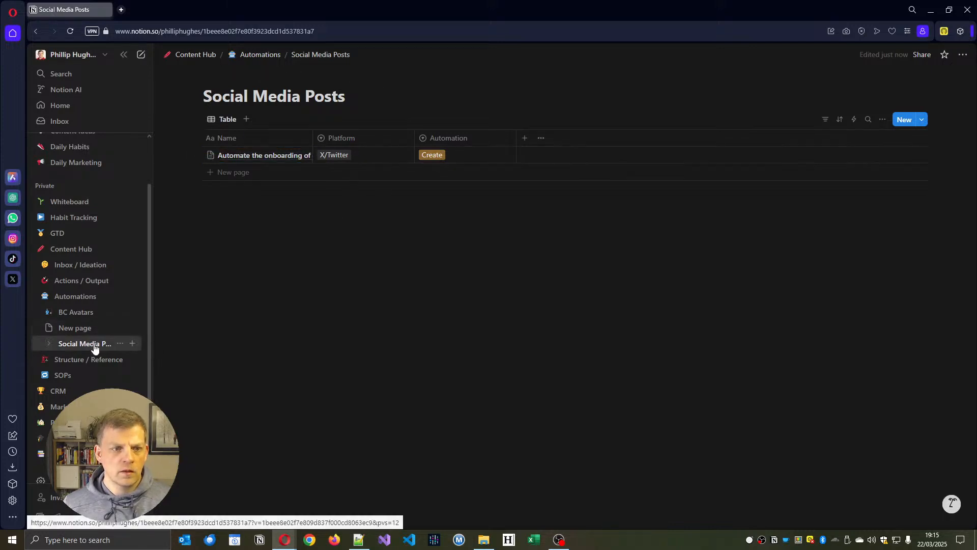
pyautogui.click(963, 54)
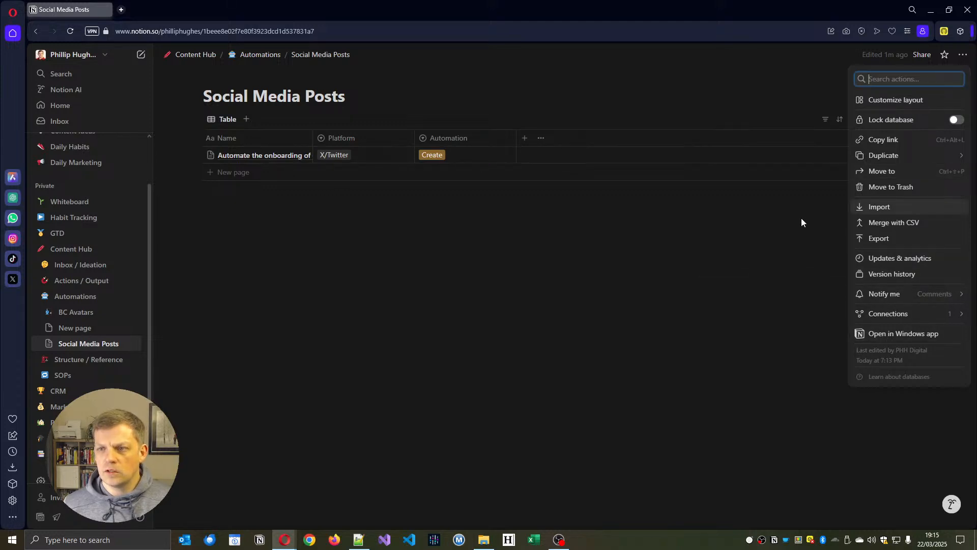
pyautogui.click(772, 221)
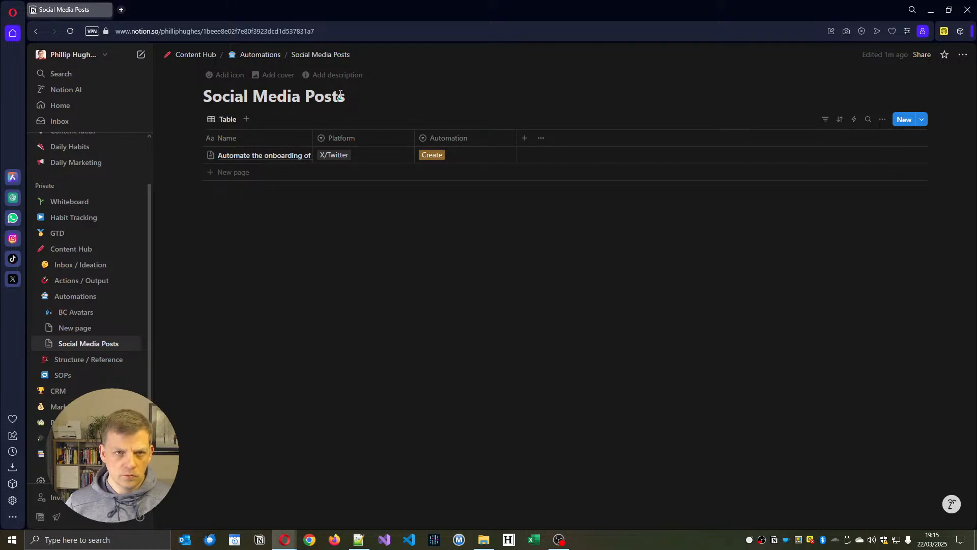
# Rename the Notion database to "Viral Social Media Posts".
pyautogui.click(325, 94)
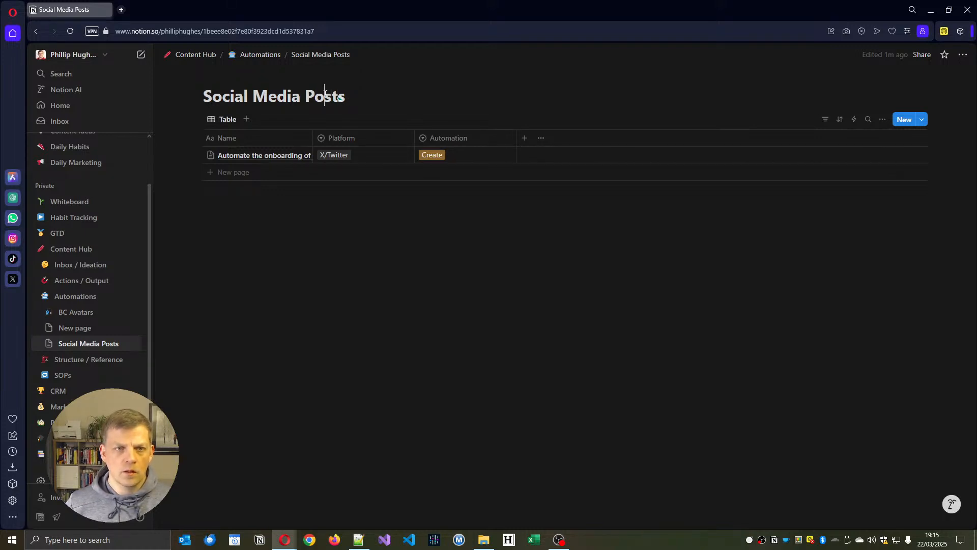
pyautogui.press('Home')
pyautogui.write('Viral')
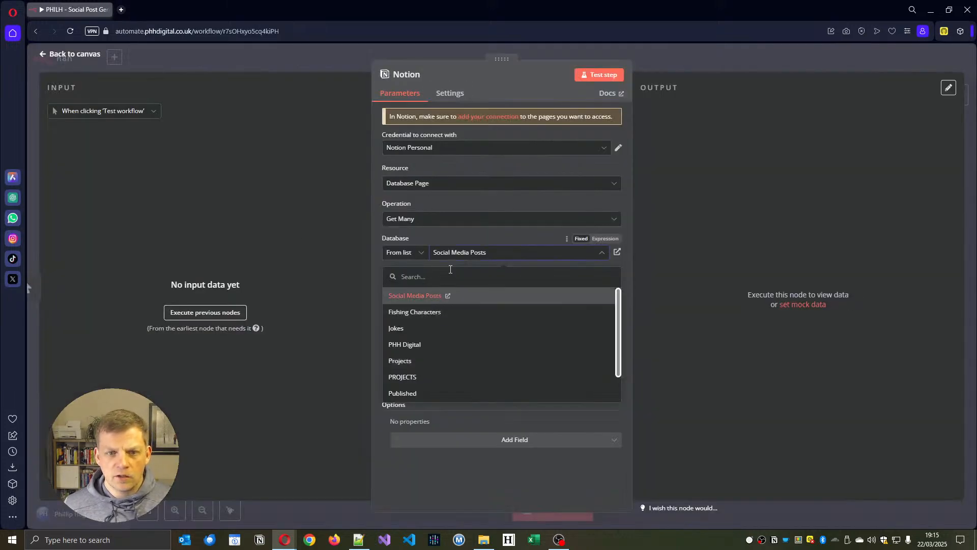
# Switch to n8n, search the Notion node's database choices for "vir", and return to the canvas.
pyautogui.scroll(-1, 477, 348)
pyautogui.scroll(-1, 476, 348)
pyautogui.write('vir')
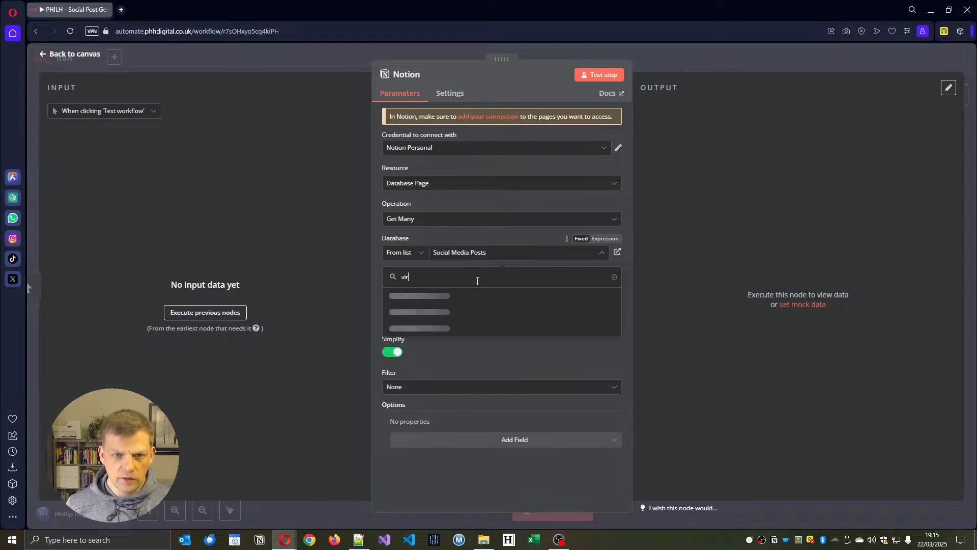
pyautogui.click(82, 57)
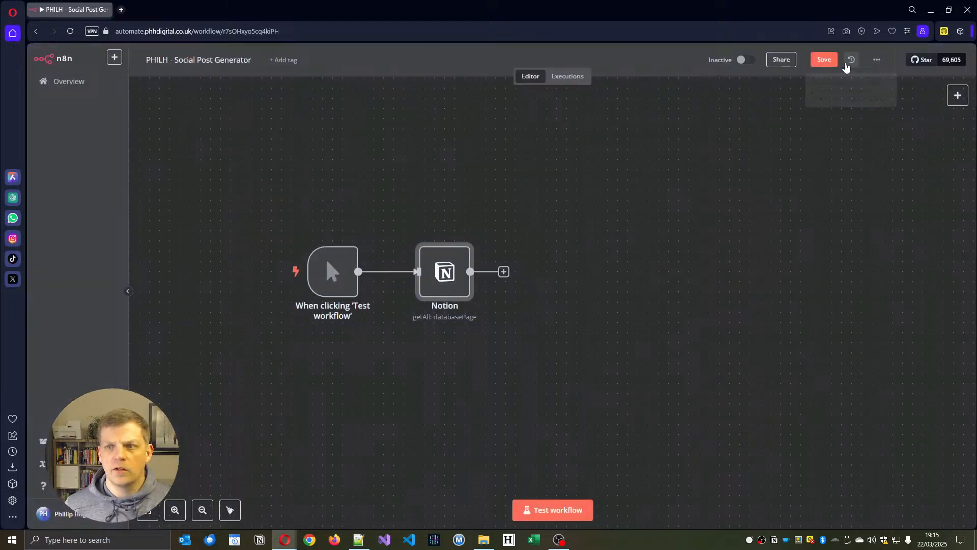
# Reopen the Notion node and set its database to Viral Social Media Posts.
pyautogui.doubleClick(458, 290)
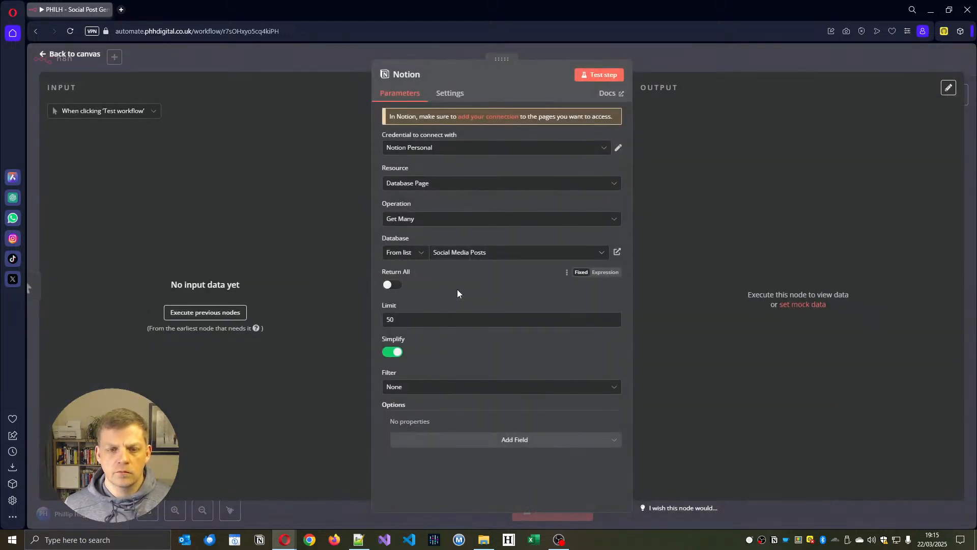
pyautogui.click(447, 260)
pyautogui.scroll(-2, 447, 327)
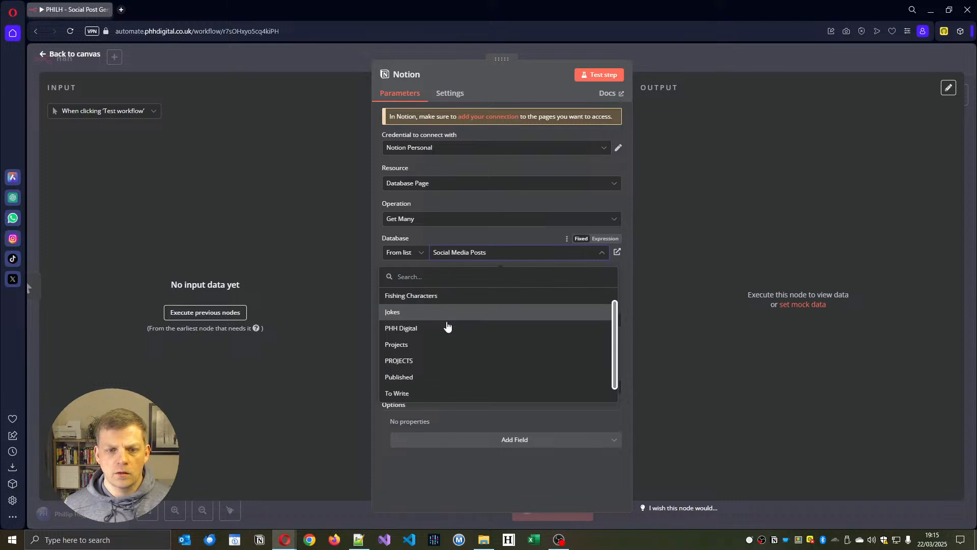
pyautogui.scroll(2, 448, 330)
pyautogui.scroll(-2, 456, 340)
pyautogui.click(511, 251)
pyautogui.click(575, 252)
pyautogui.scroll(2, 524, 344)
pyautogui.scroll(-3, 523, 343)
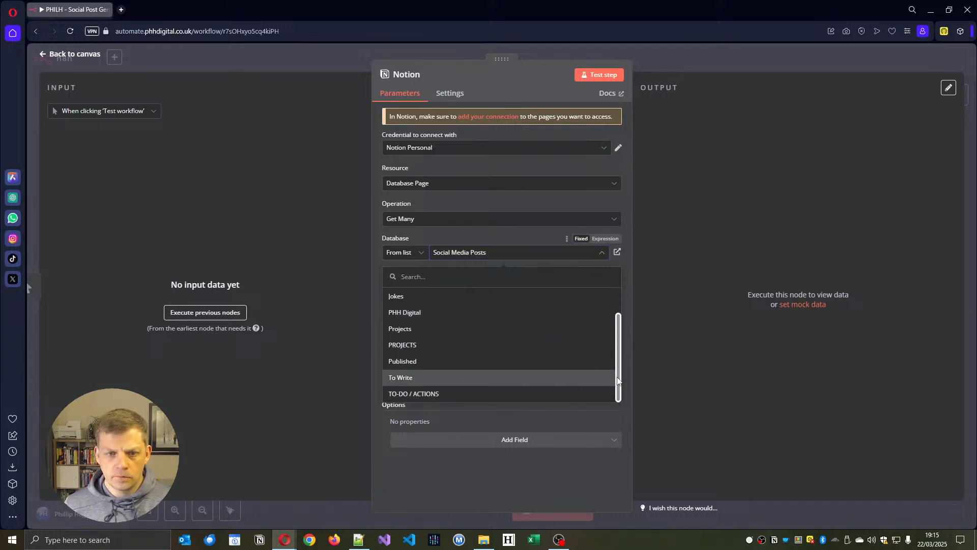
pyautogui.scroll(2, 563, 305)
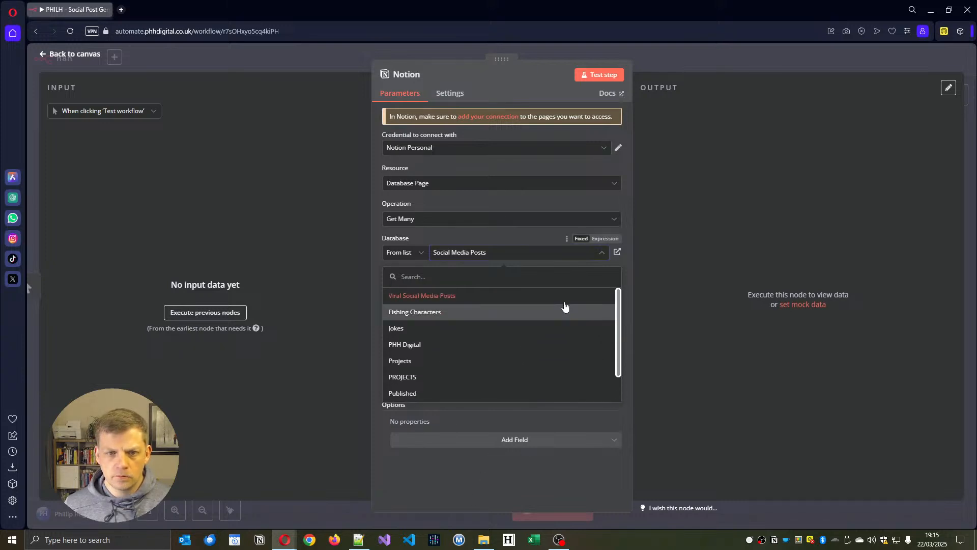
pyautogui.click(431, 298)
# Set the Notion node's limit to 1 and its filter mode to Build Manually.
pyautogui.click(434, 325)
pyautogui.write('1')
pyautogui.click(439, 386)
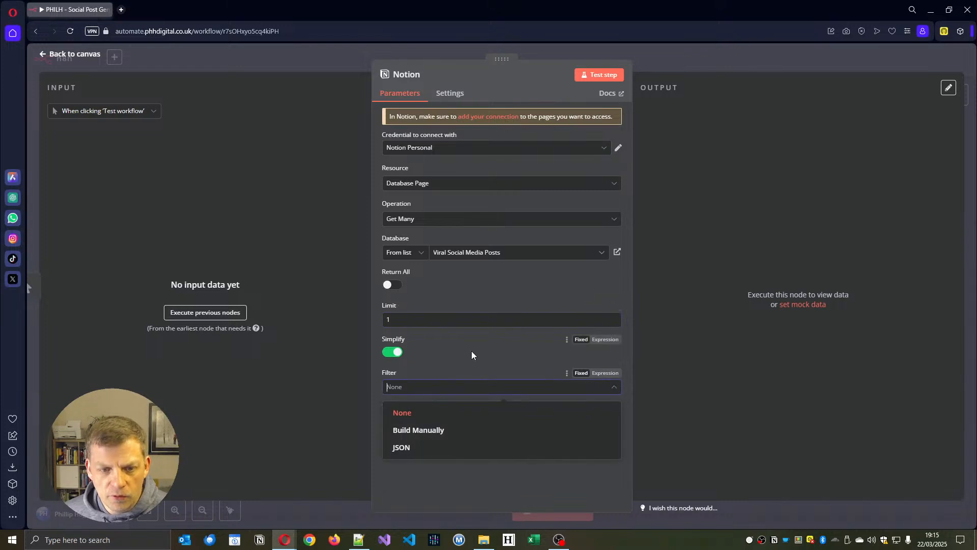
pyautogui.click(448, 430)
pyautogui.scroll(-1, 509, 367)
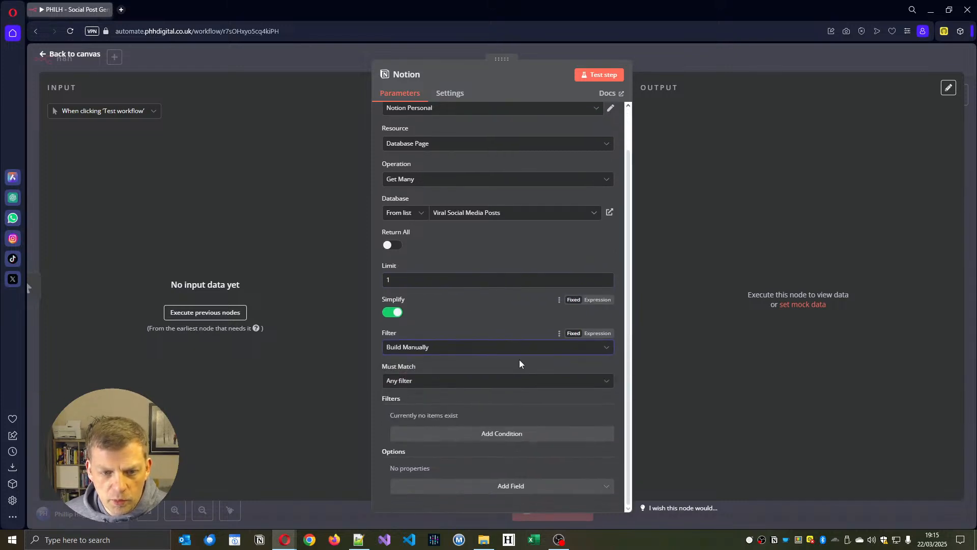
# Add a filter condition to the Notion node requiring the Automation property to equal Create.
pyautogui.click(472, 431)
pyautogui.scroll(-1, 496, 307)
pyautogui.click(495, 399)
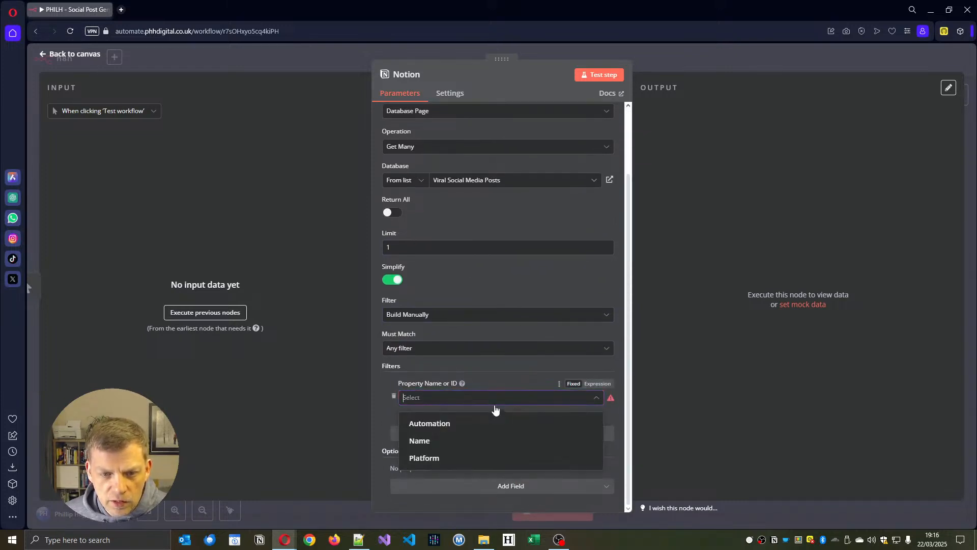
pyautogui.click(478, 424)
pyautogui.scroll(-1, 423, 433)
pyautogui.click(427, 380)
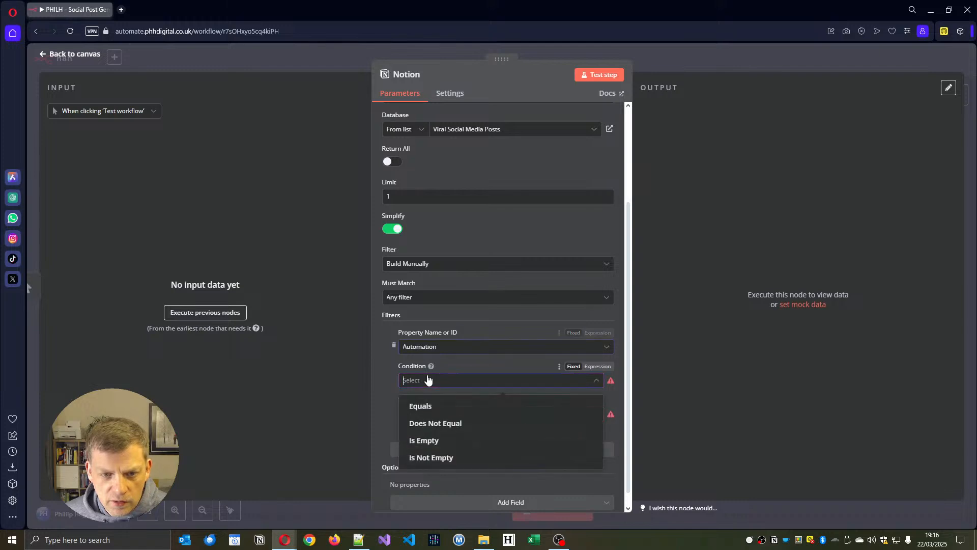
pyautogui.click(418, 406)
pyautogui.click(415, 415)
pyautogui.click(414, 461)
# Save the workflow, run a test of it, and inspect the Notion node's output.
pyautogui.click(72, 54)
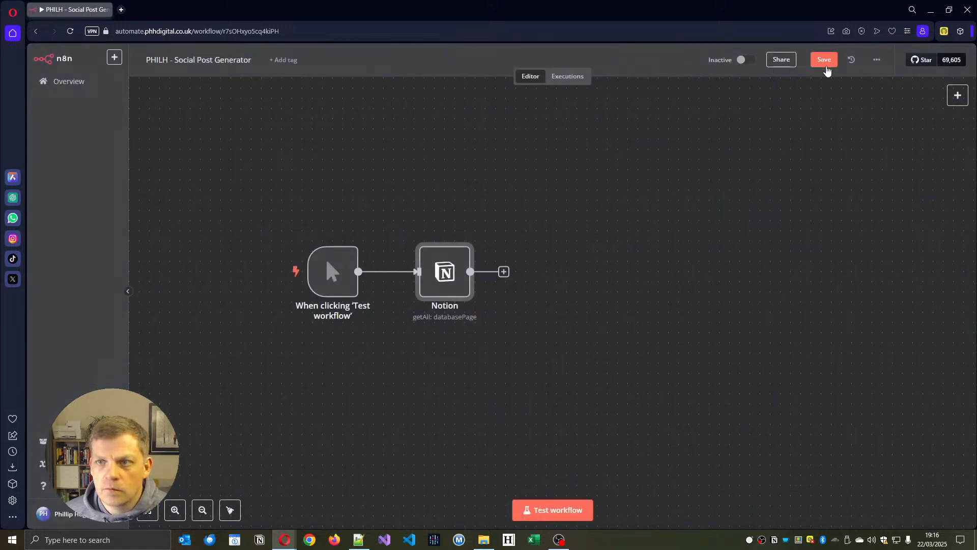
pyautogui.click(822, 62)
pyautogui.click(534, 512)
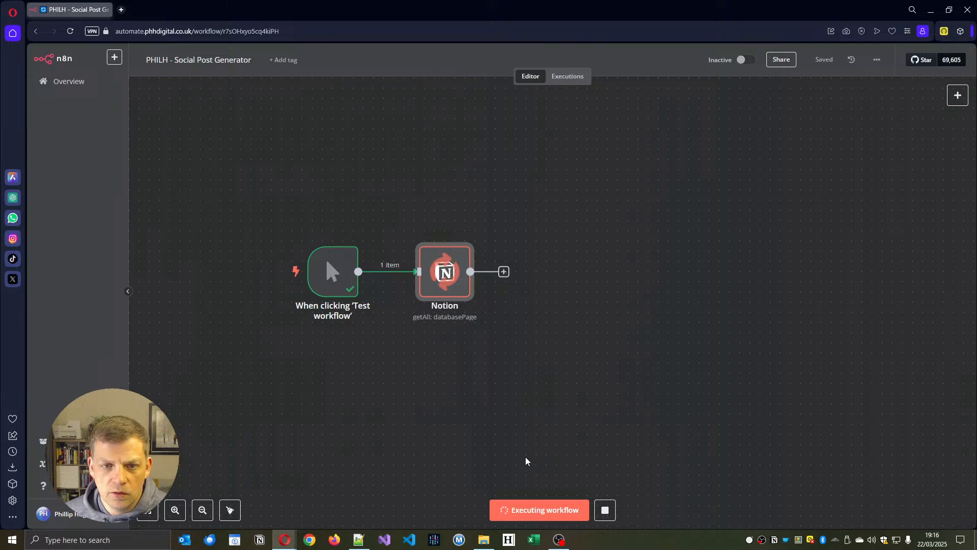
pyautogui.doubleClick(448, 275)
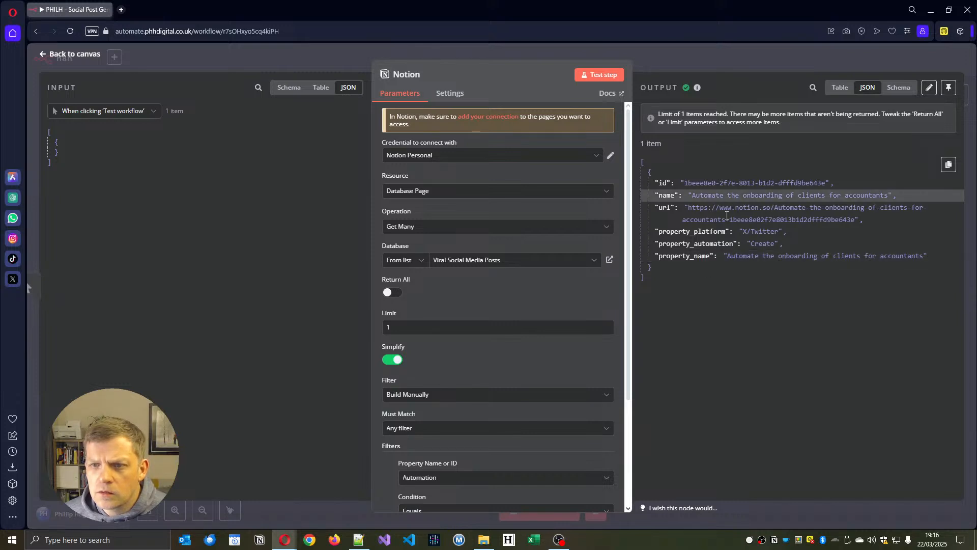
pyautogui.click(89, 53)
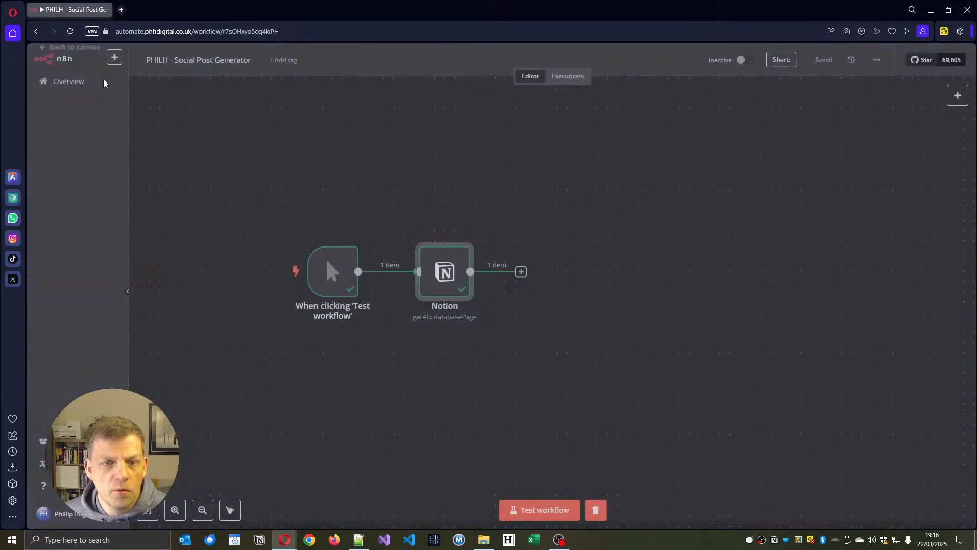
# Shift the trigger and Notion nodes leftward on the canvas and rename the Notion node "Find Post To Create".
pyautogui.moveTo(319, 262); pyautogui.dragTo(279, 263)
pyautogui.moveTo(445, 275); pyautogui.dragTo(405, 275)
pyautogui.rightClick(401, 293)
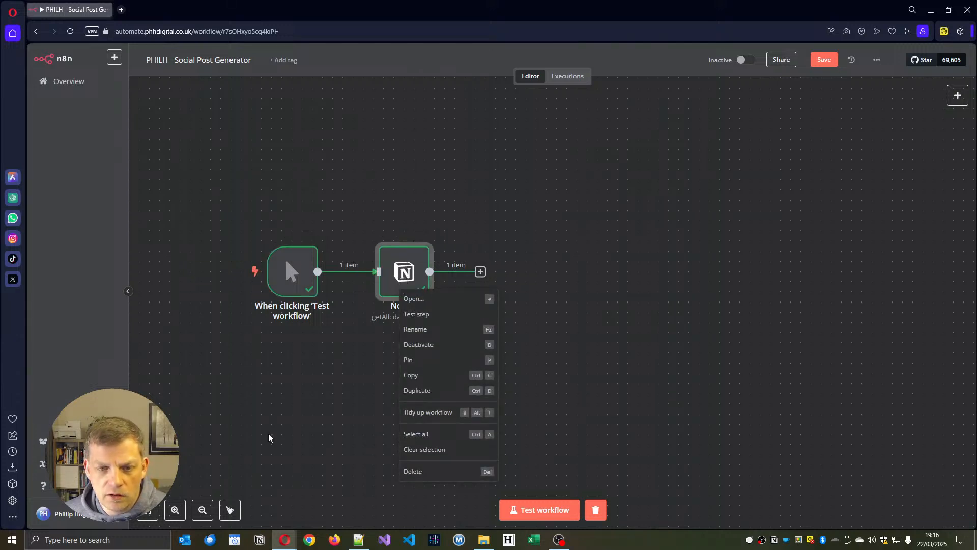
pyautogui.click(427, 330)
pyautogui.write('Find ')
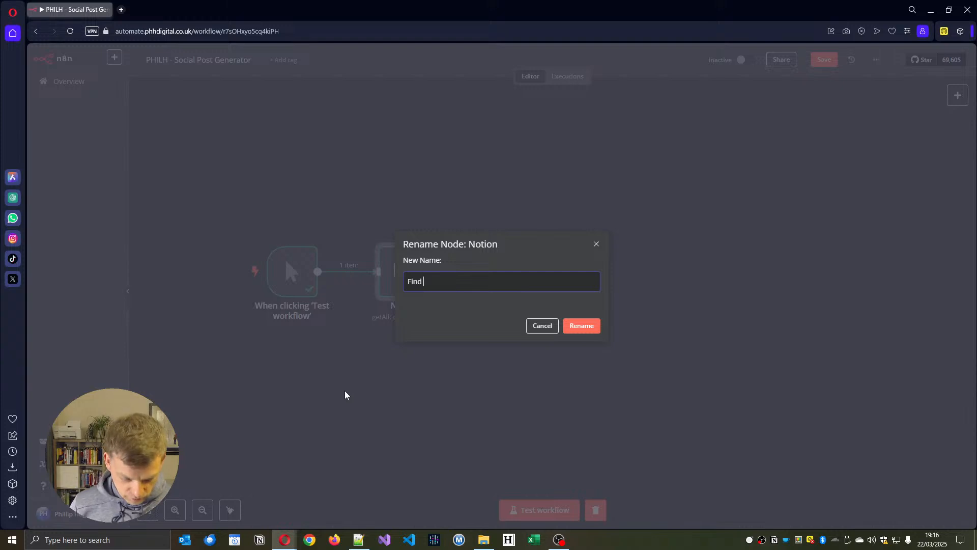
pyautogui.write('Po')
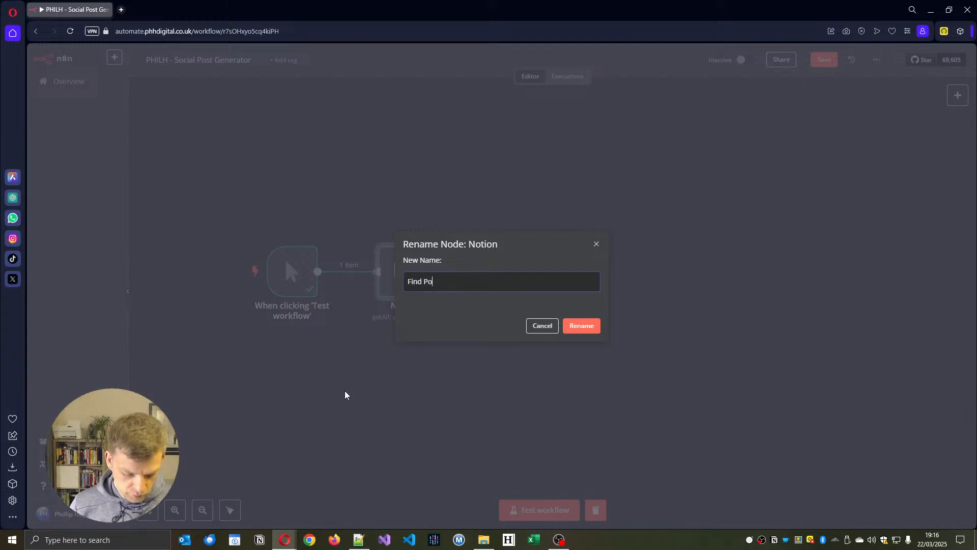
pyautogui.write('st To Create')
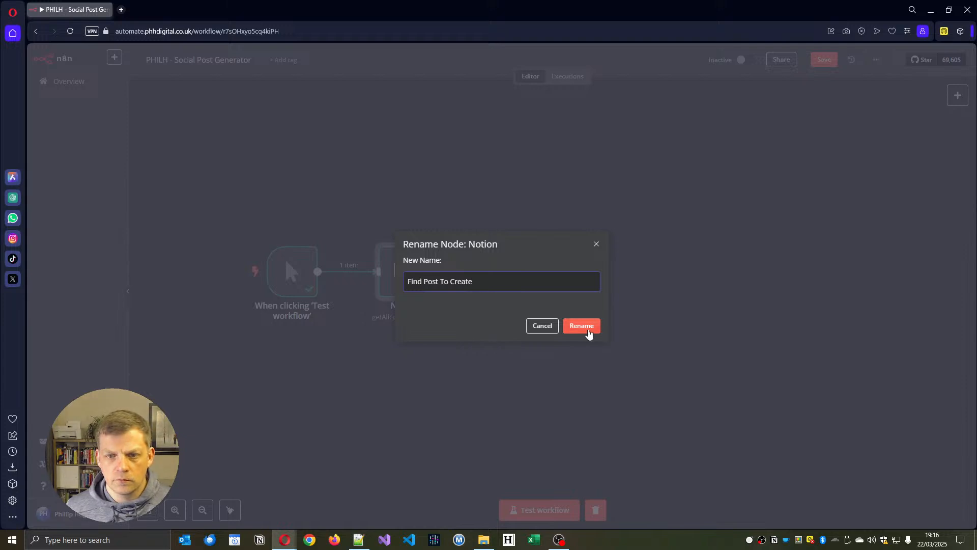
pyautogui.click(589, 332)
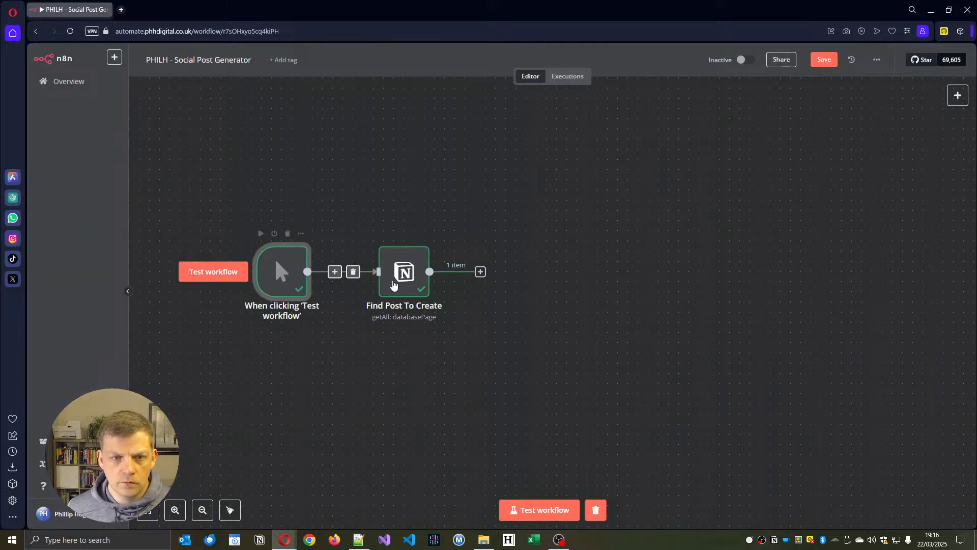
pyautogui.moveTo(385, 285); pyautogui.dragTo(375, 285)
# Add a second Notion node after Find Post To Create using the "Get a database page" action.
pyautogui.click(470, 271)
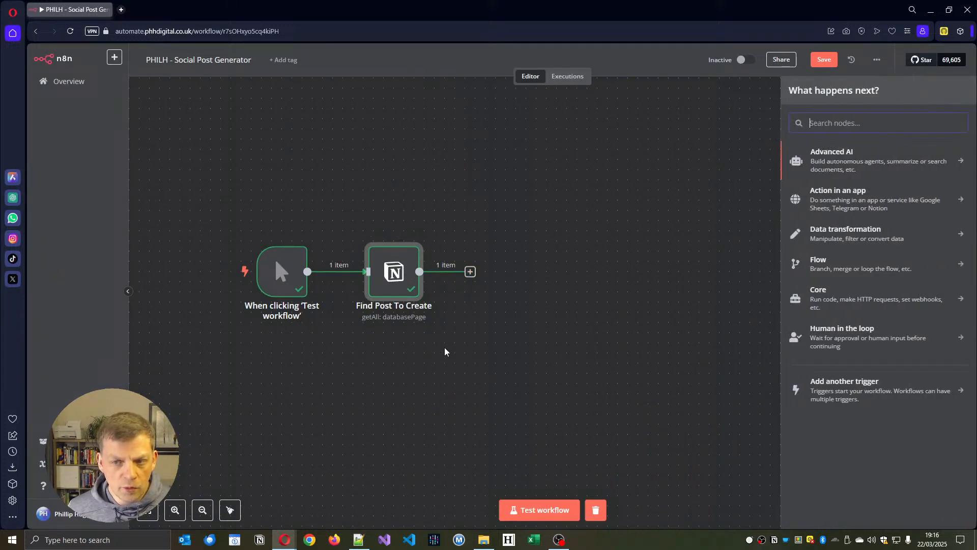
pyautogui.write('noti')
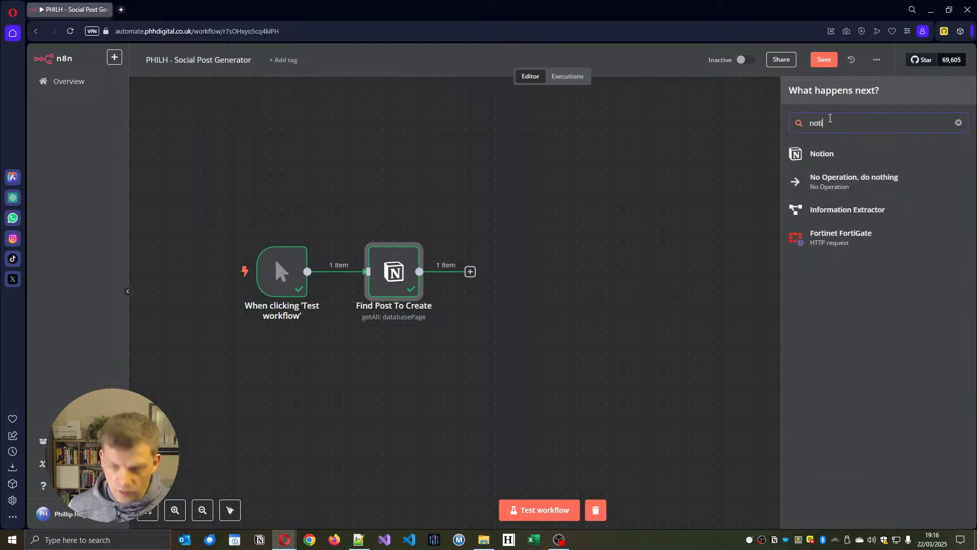
pyautogui.click(825, 162)
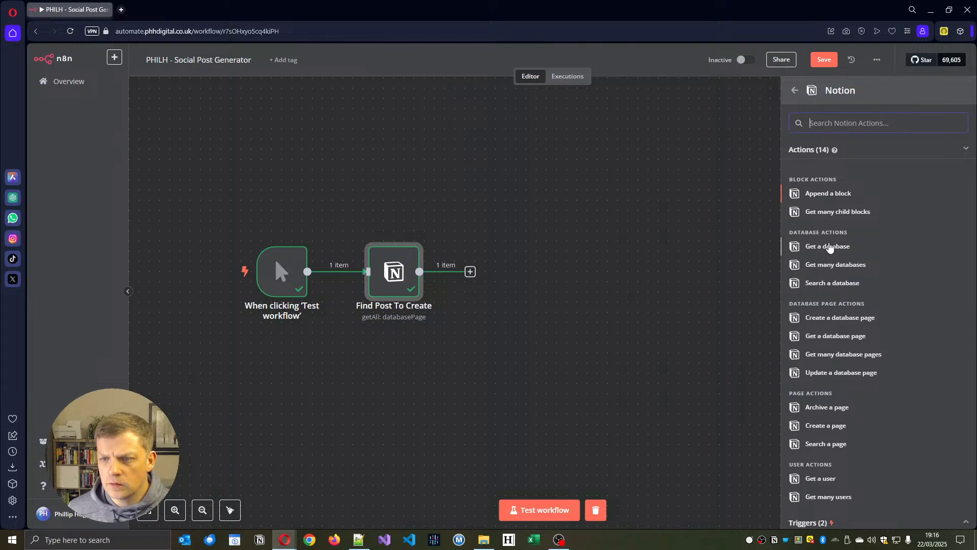
pyautogui.click(837, 336)
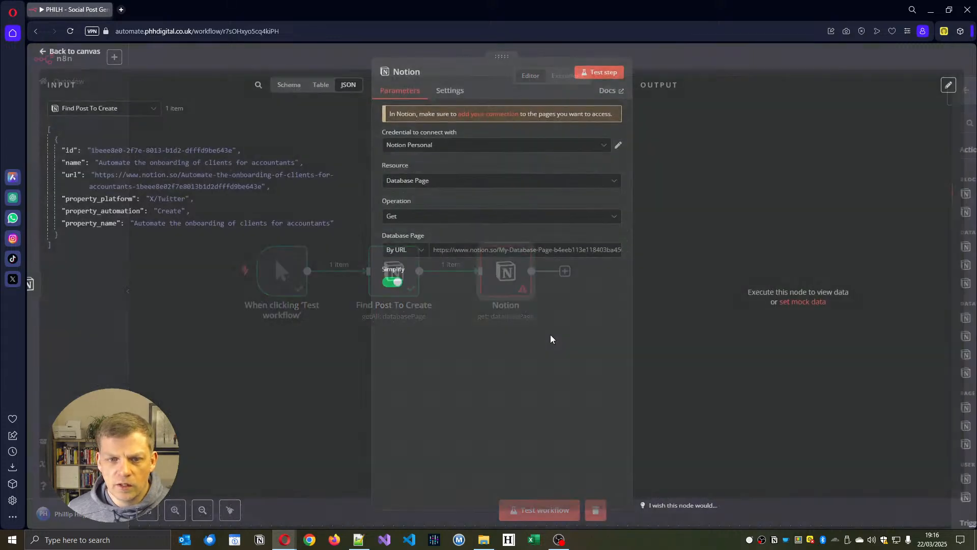
# Set the new Notion node to get the database page By ID with {{ $json.id }} from Find Post To Create, and test the step.
pyautogui.click(454, 253)
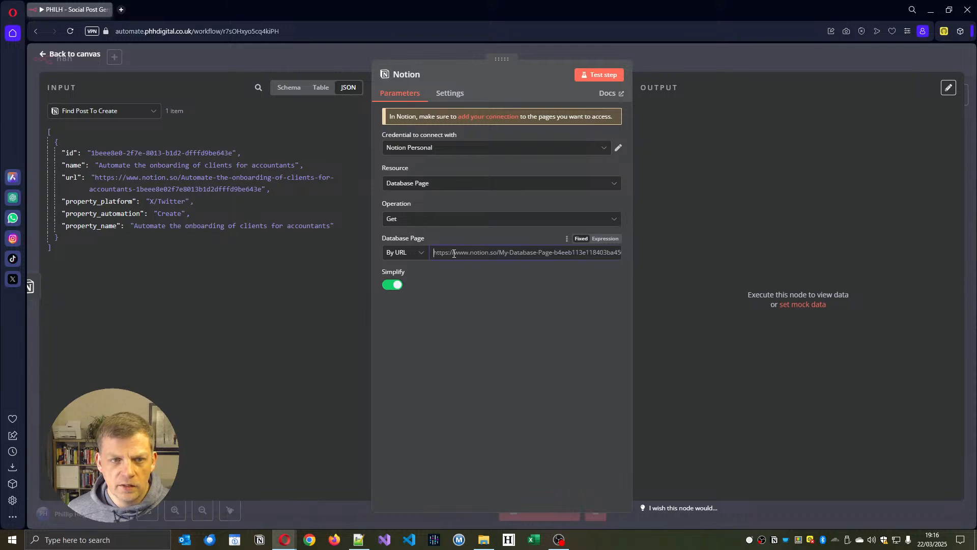
pyautogui.click(407, 252)
pyautogui.click(400, 294)
pyautogui.moveTo(64, 153); pyautogui.dragTo(442, 259)
pyautogui.moveTo(69, 153); pyautogui.dragTo(449, 253)
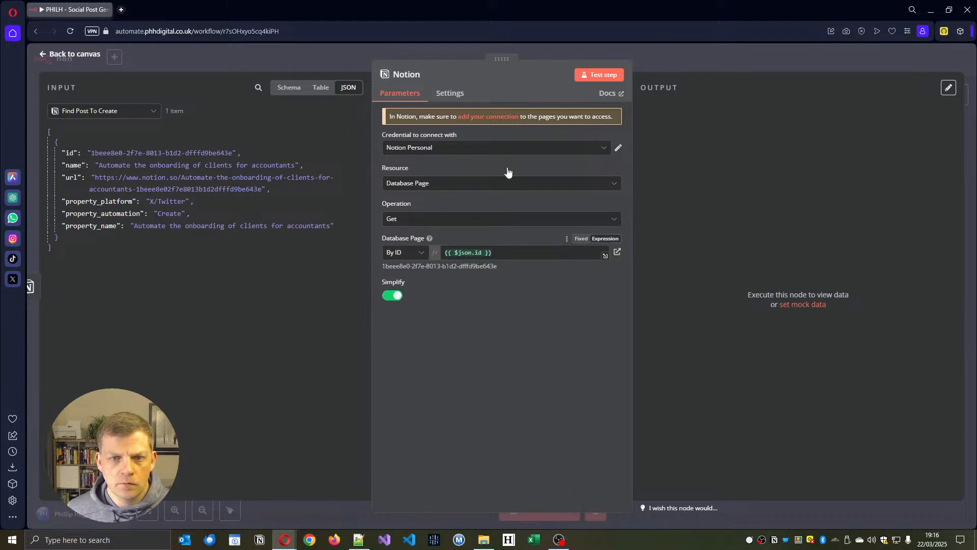
pyautogui.click(599, 75)
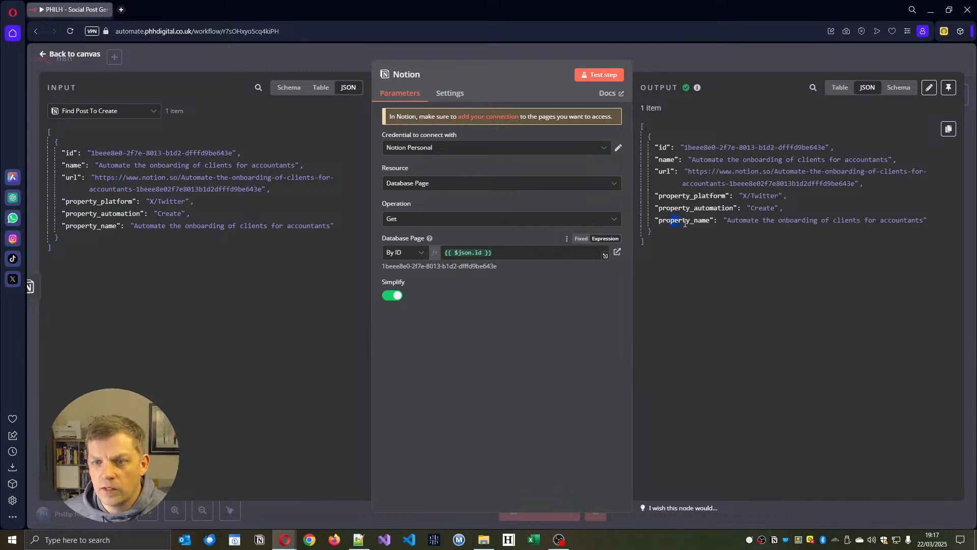
# Switch the second Notion node to the Block resource, identify the block By ID with {{ $json.id }}, and test the step.
pyautogui.moveTo(752, 220); pyautogui.dragTo(755, 220)
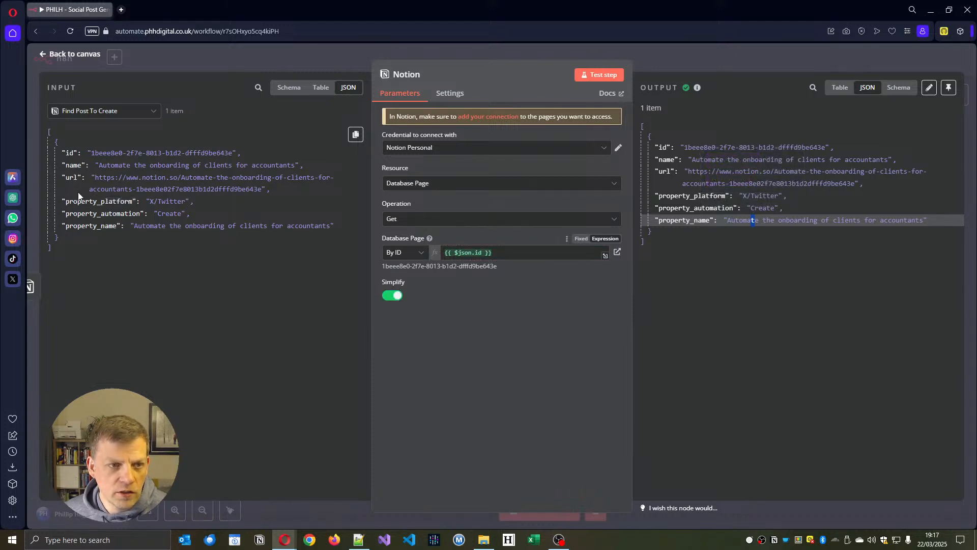
pyautogui.click(92, 56)
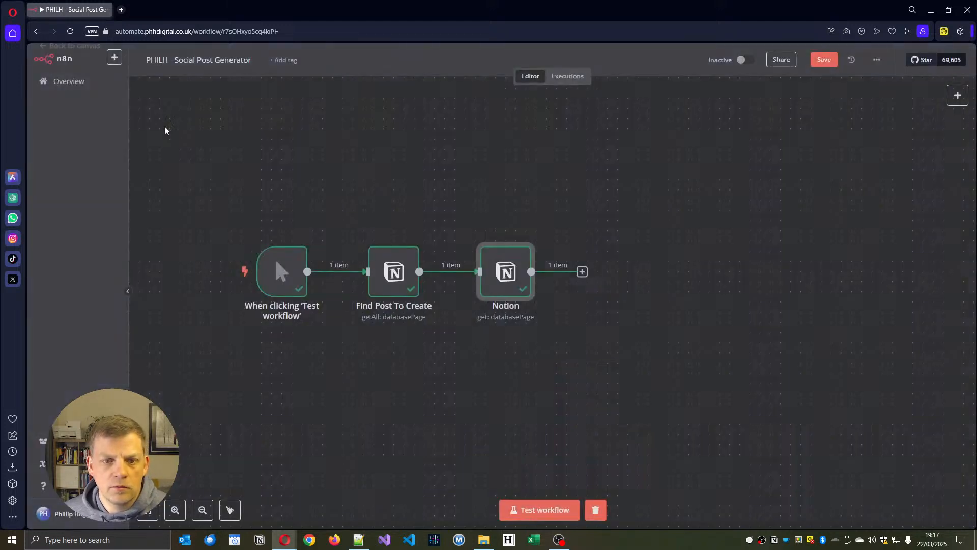
pyautogui.doubleClick(516, 285)
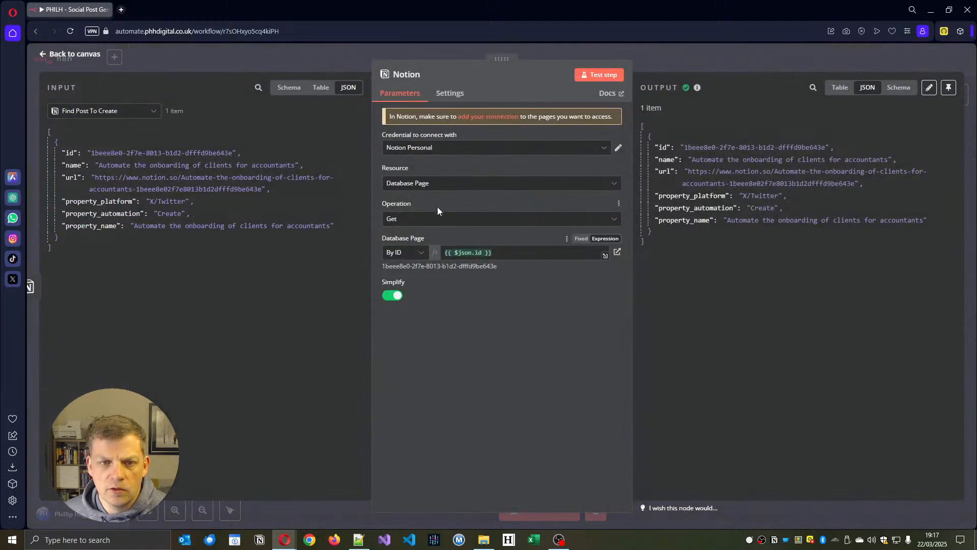
pyautogui.click(440, 185)
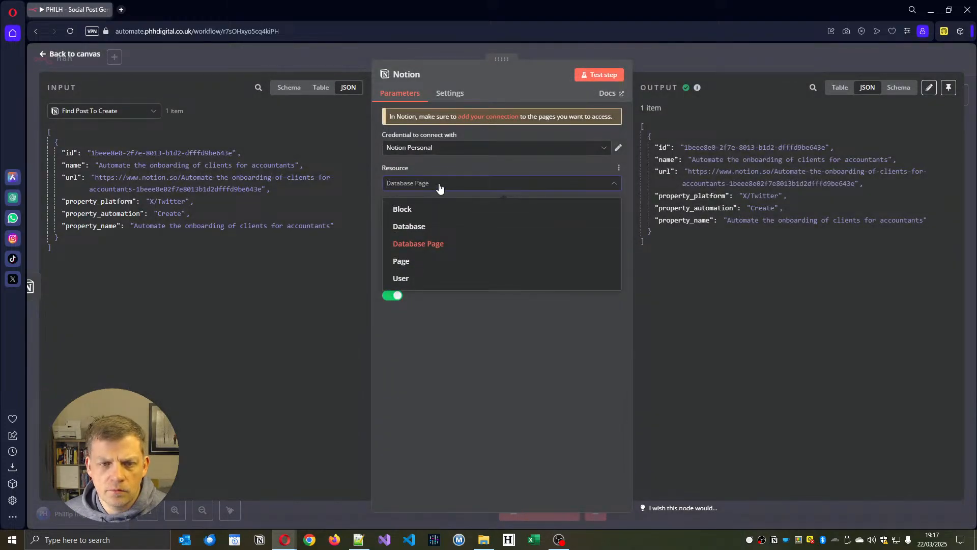
pyautogui.click(435, 210)
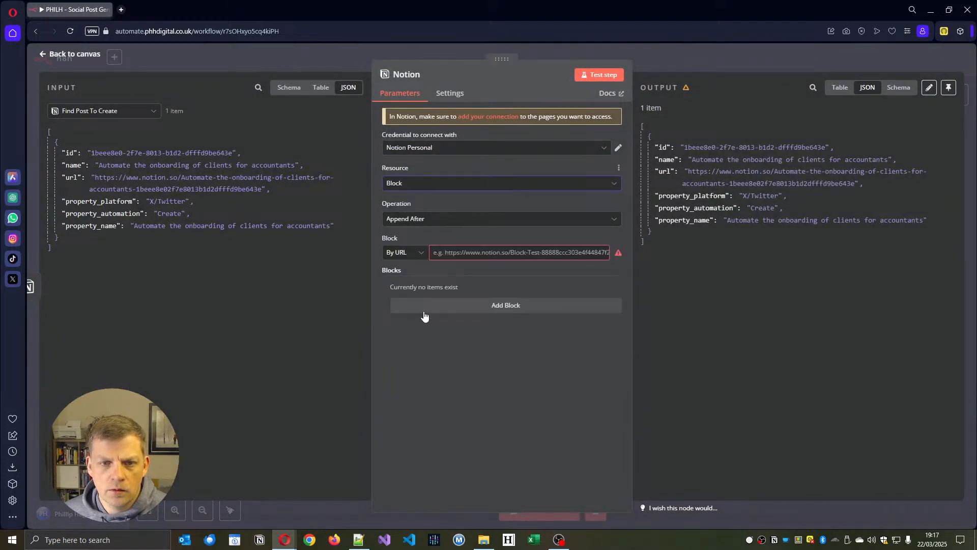
pyautogui.click(427, 257)
pyautogui.click(400, 294)
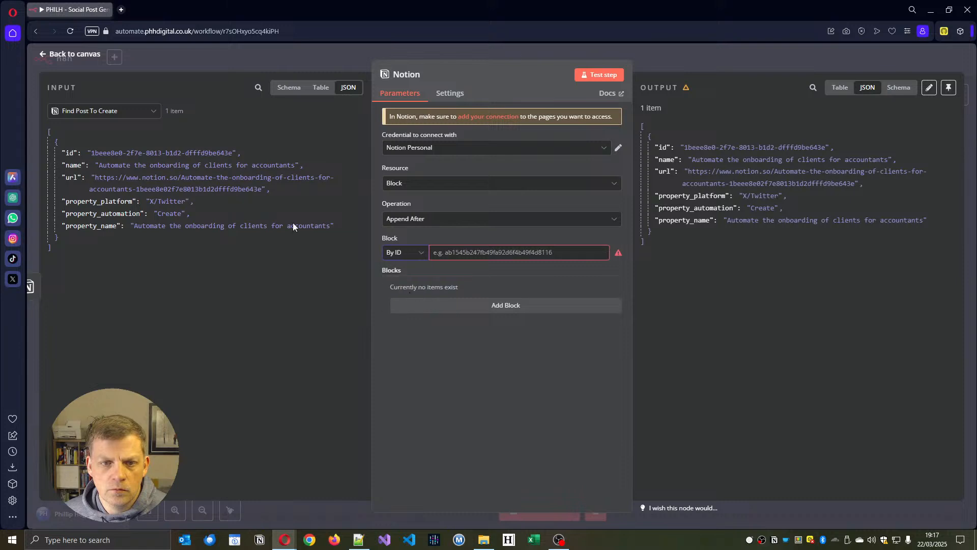
pyautogui.moveTo(67, 153); pyautogui.dragTo(443, 252)
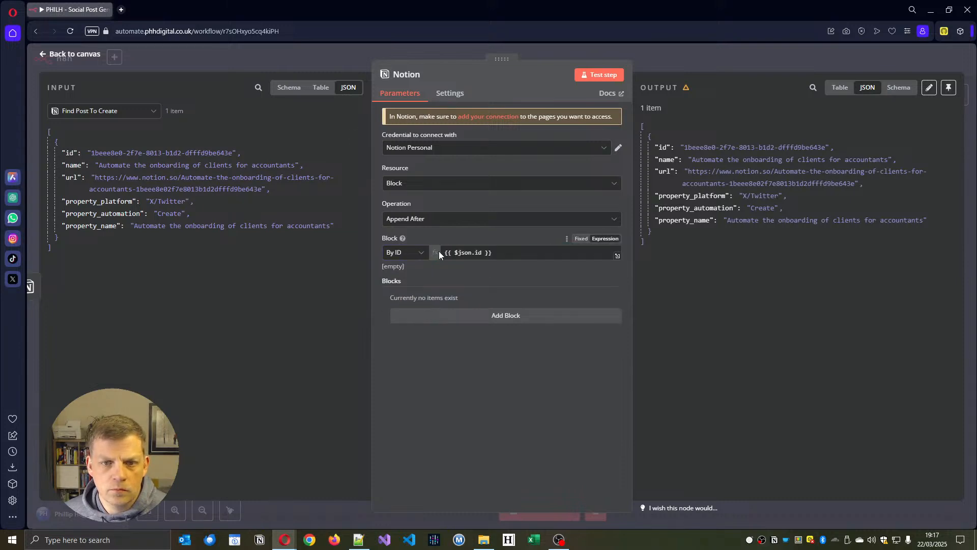
pyautogui.click(590, 75)
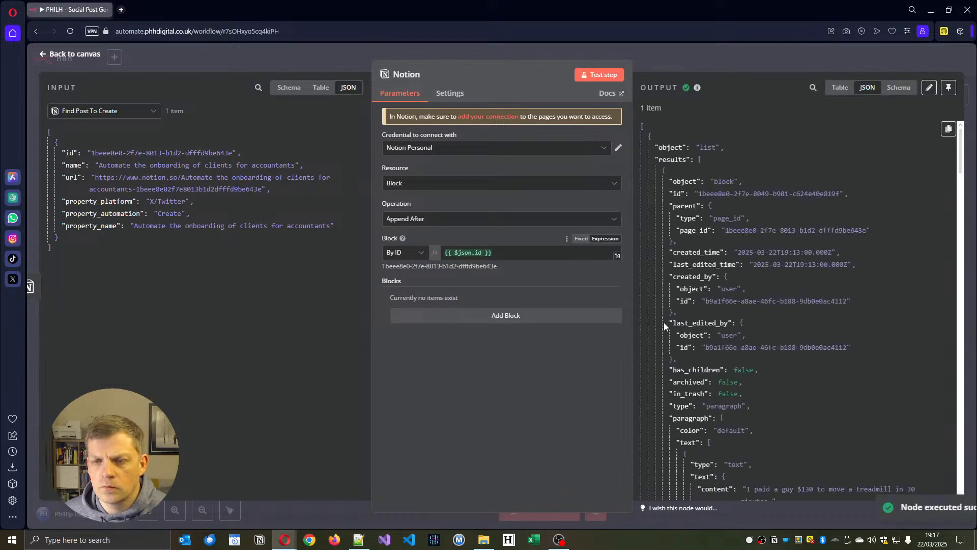
pyautogui.scroll(-4, 826, 306)
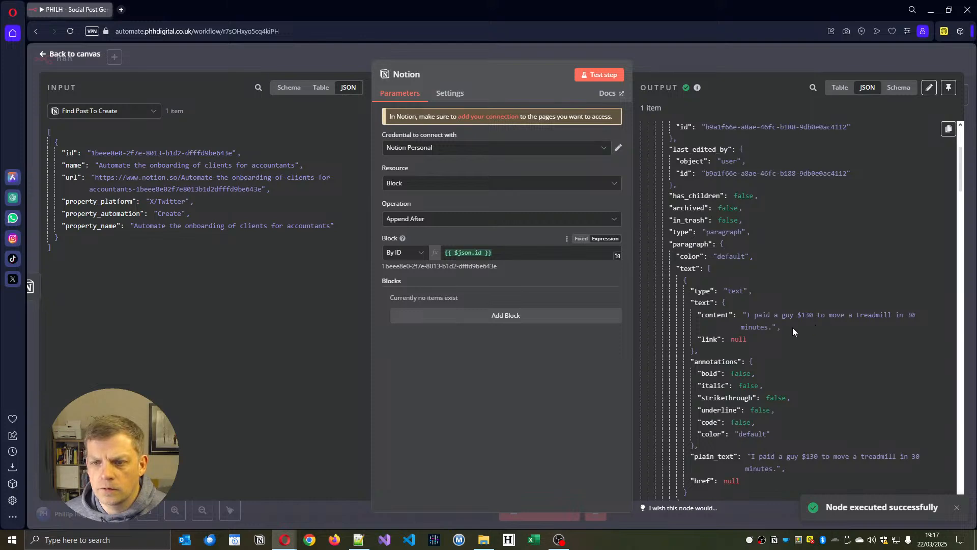
pyautogui.scroll(-9, 728, 322)
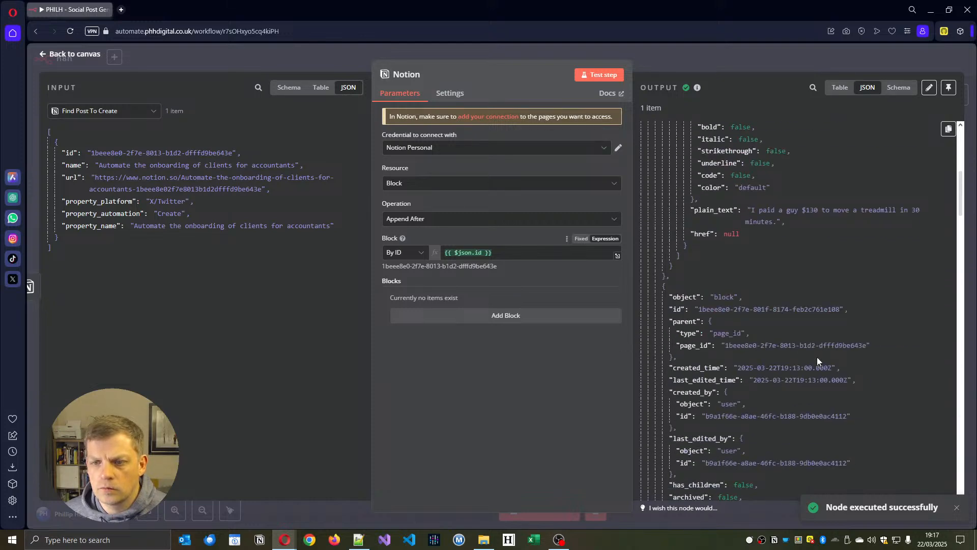
pyautogui.scroll(10, 817, 361)
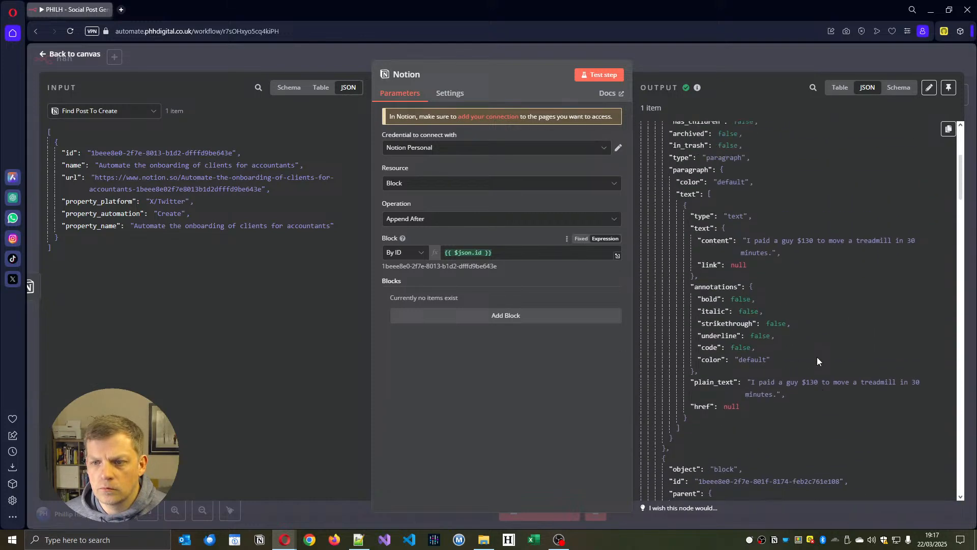
# Set the Notion node's operation to Get Child Blocks, test the step, and review the content of the returned blocks.
pyautogui.click(418, 219)
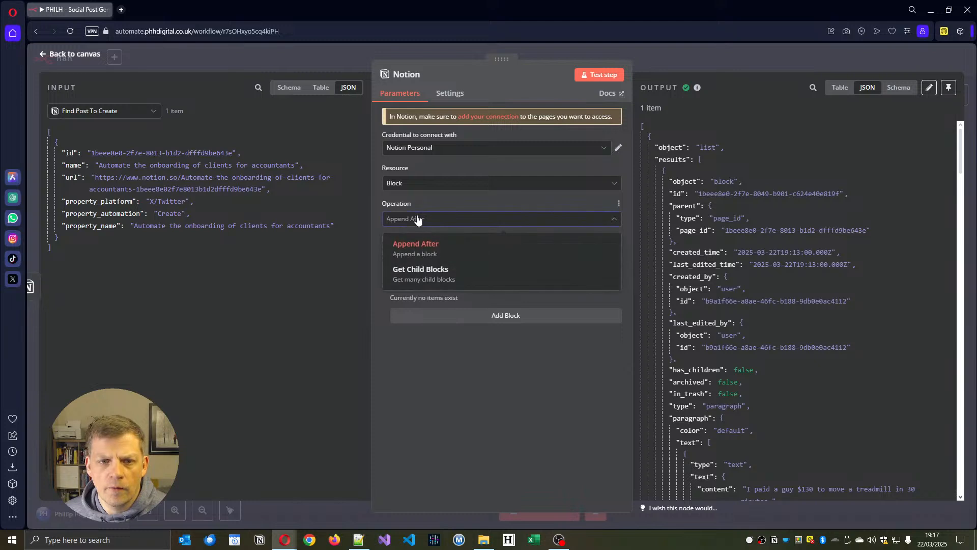
pyautogui.click(410, 264)
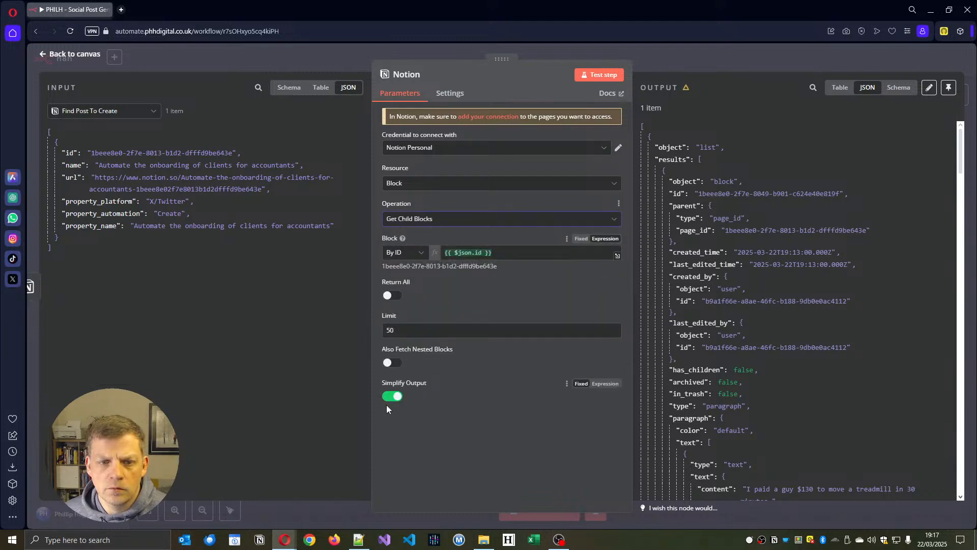
pyautogui.click(599, 77)
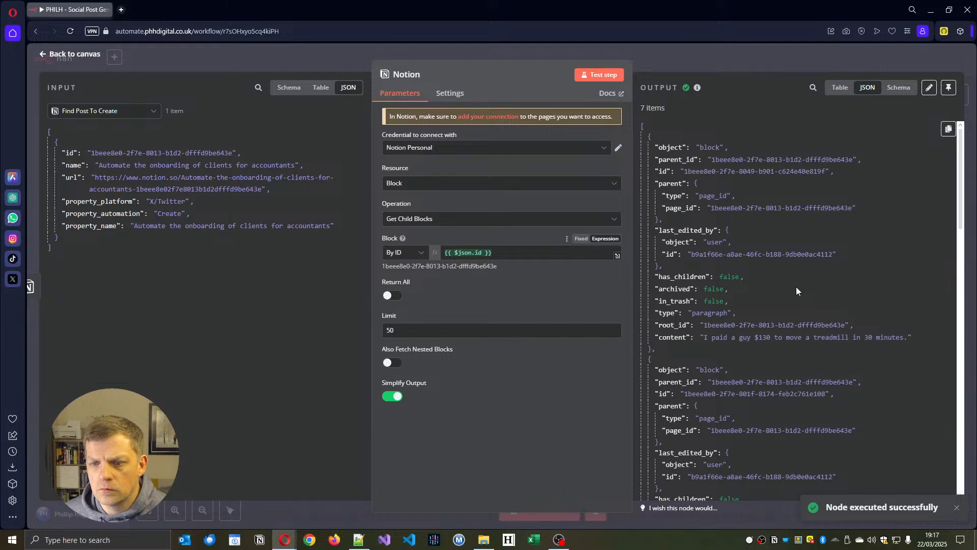
pyautogui.scroll(-3, 797, 290)
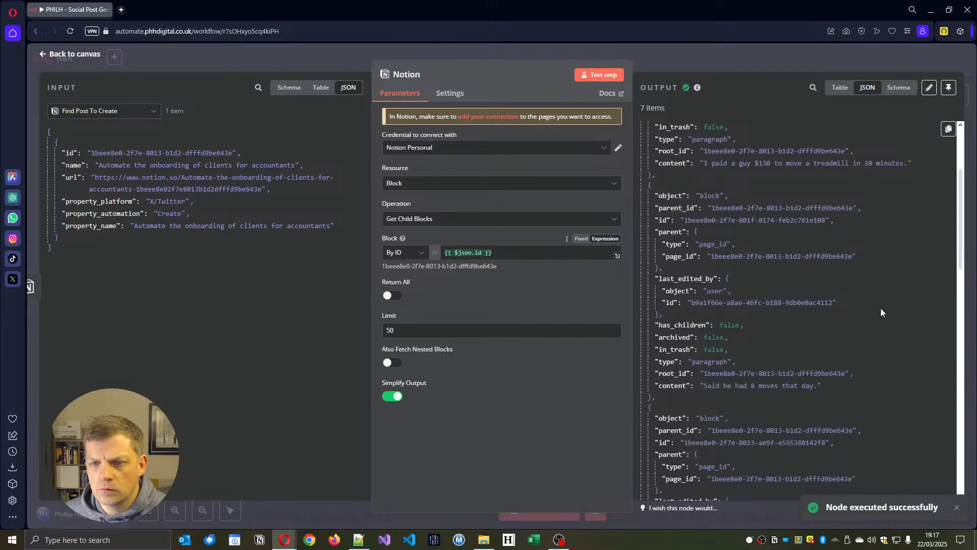
pyautogui.scroll(-6, 881, 309)
pyautogui.scroll(-5, 881, 307)
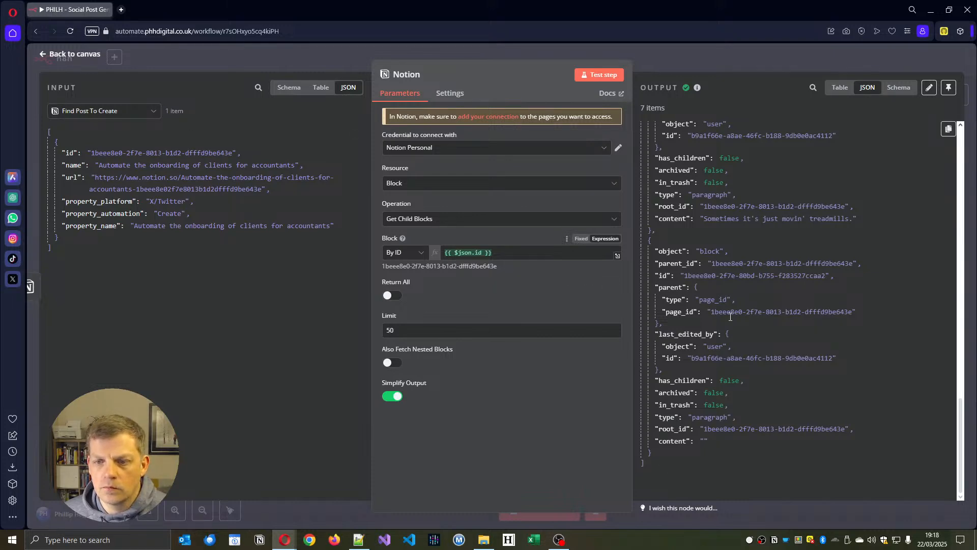
pyautogui.scroll(15, 739, 305)
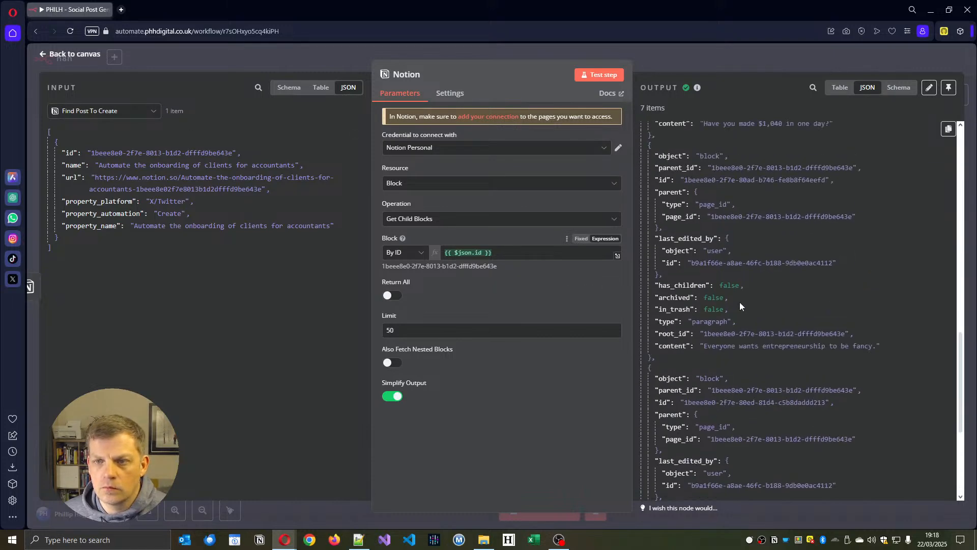
pyautogui.click(71, 54)
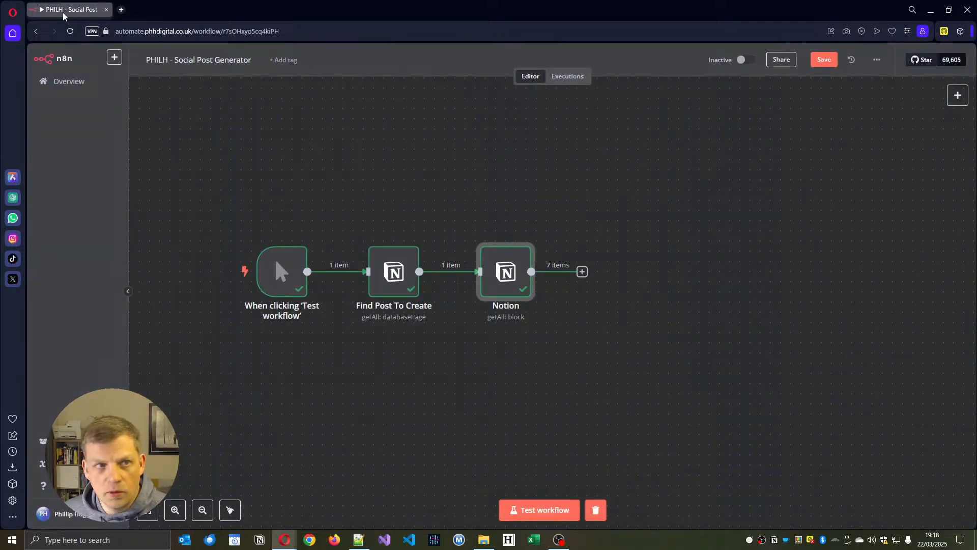
# Switch to the Notion Viral Social Media Posts database and check the body text of the accountants onboarding entry.
pyautogui.moveTo(285, 539)
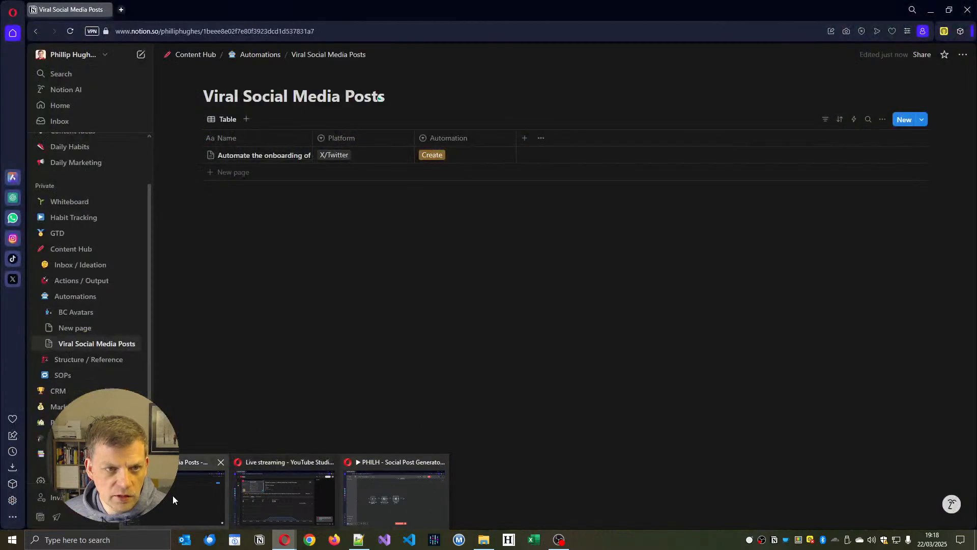
pyautogui.click(172, 495)
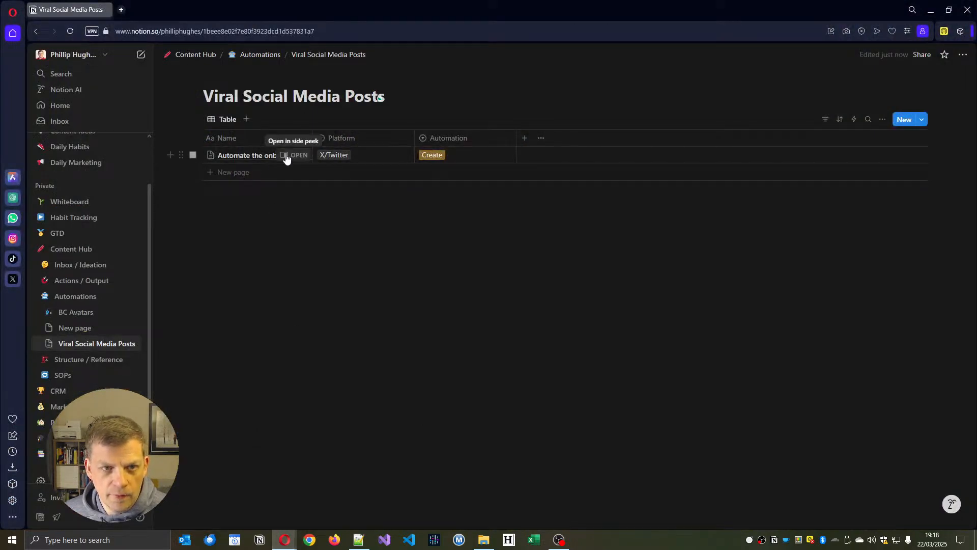
pyautogui.click(286, 155)
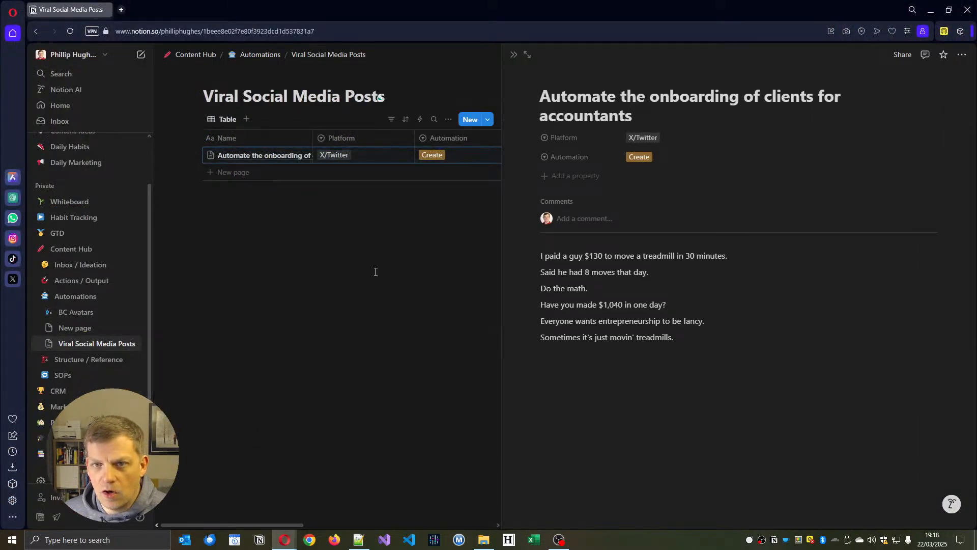
pyautogui.click(513, 55)
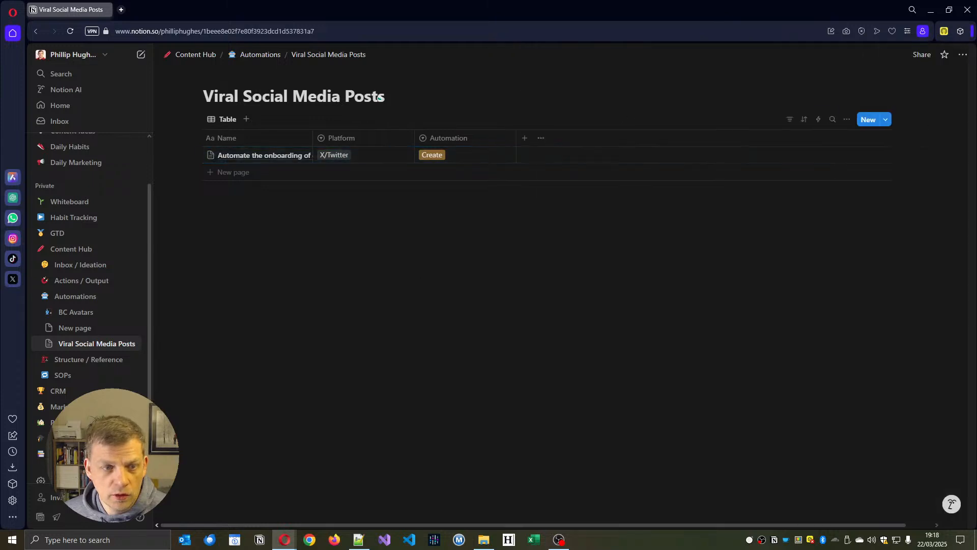
# Return to the n8n workflow and delete the second Notion node after Find Post To Create.
pyautogui.moveTo(285, 539)
pyautogui.click(423, 498)
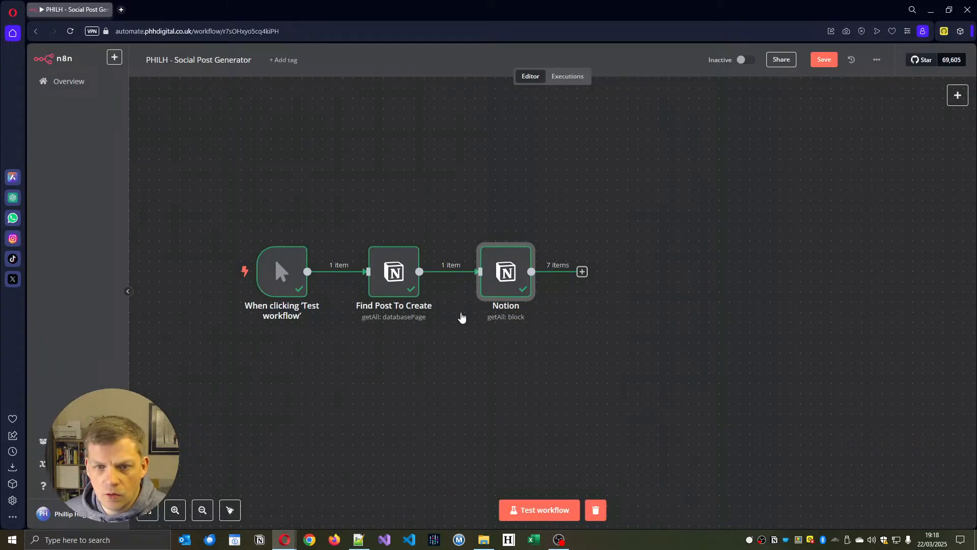
pyautogui.rightClick(504, 275)
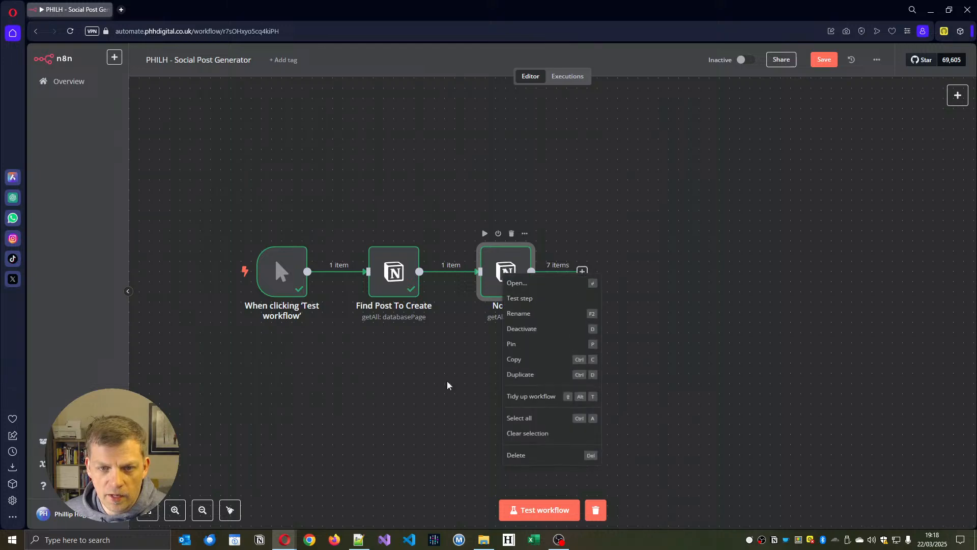
pyautogui.click(540, 454)
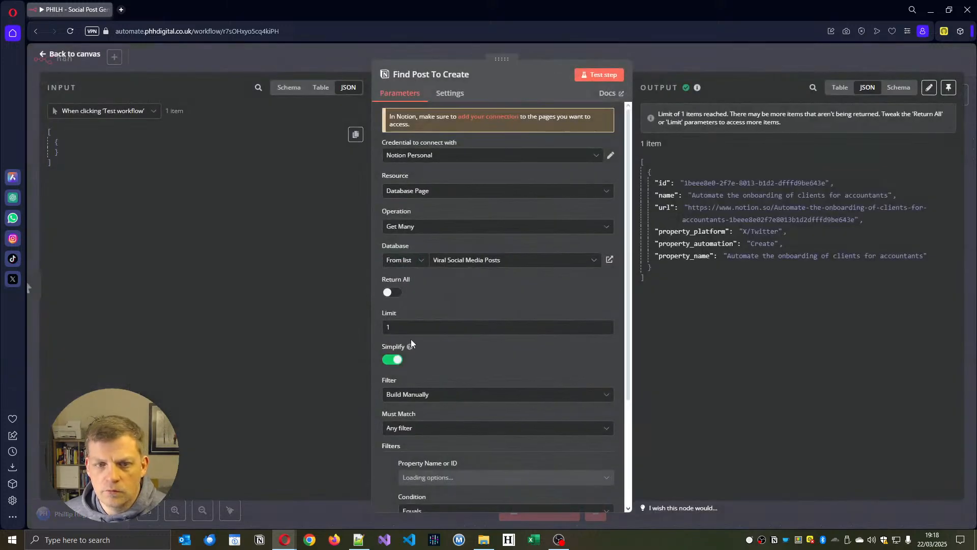
# Review the filter settings and the JSON output of the Find Post To Create node.
pyautogui.scroll(-5, 544, 302)
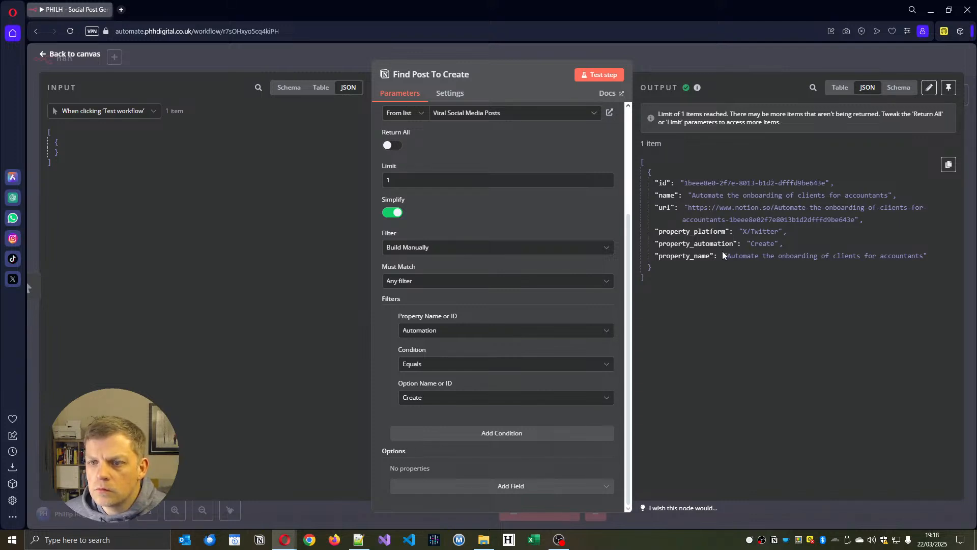
pyautogui.moveTo(697, 260); pyautogui.dragTo(696, 260)
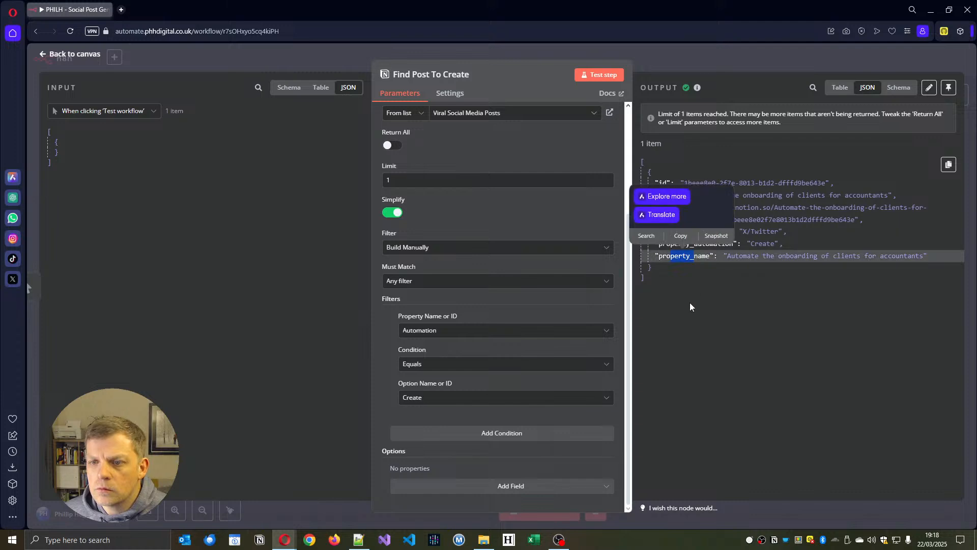
pyautogui.click(712, 346)
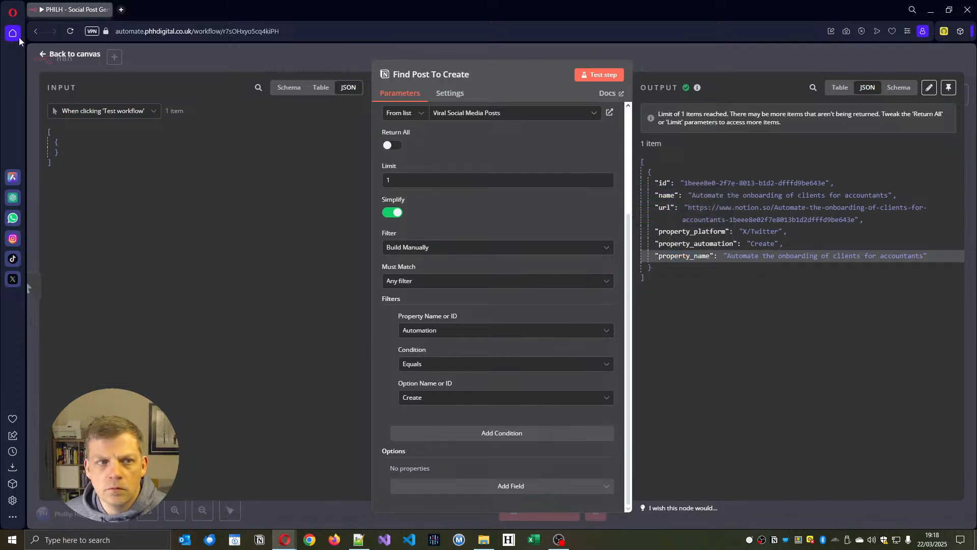
pyautogui.click(74, 55)
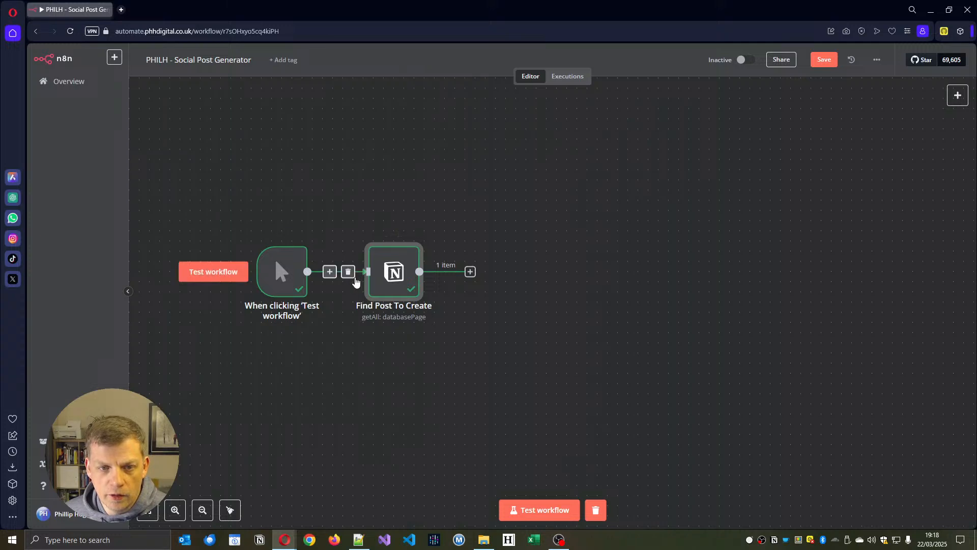
# Shift Find Post To Create slightly away from the trigger and add an AI Agent node after it.
pyautogui.moveTo(398, 274); pyautogui.dragTo(409, 278)
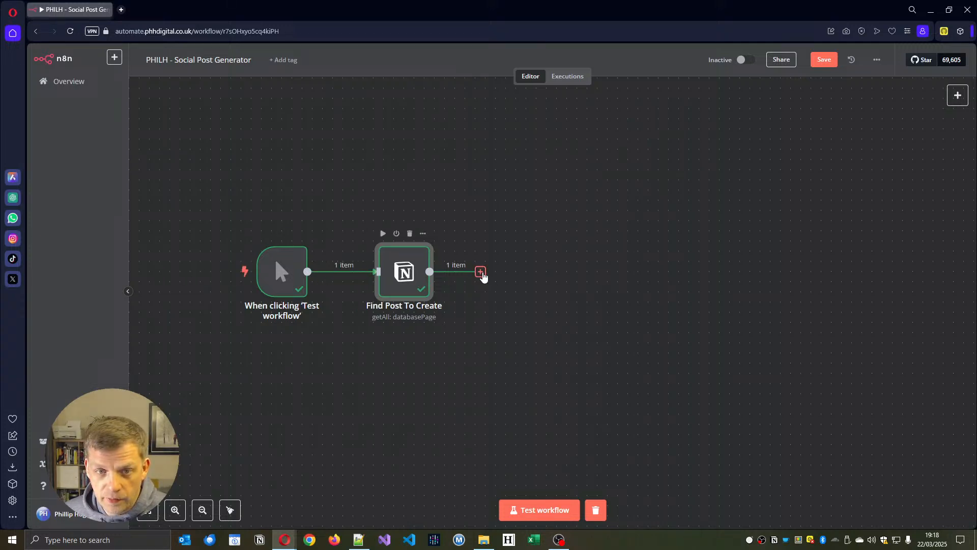
pyautogui.hotkey('alt', 'Tab')
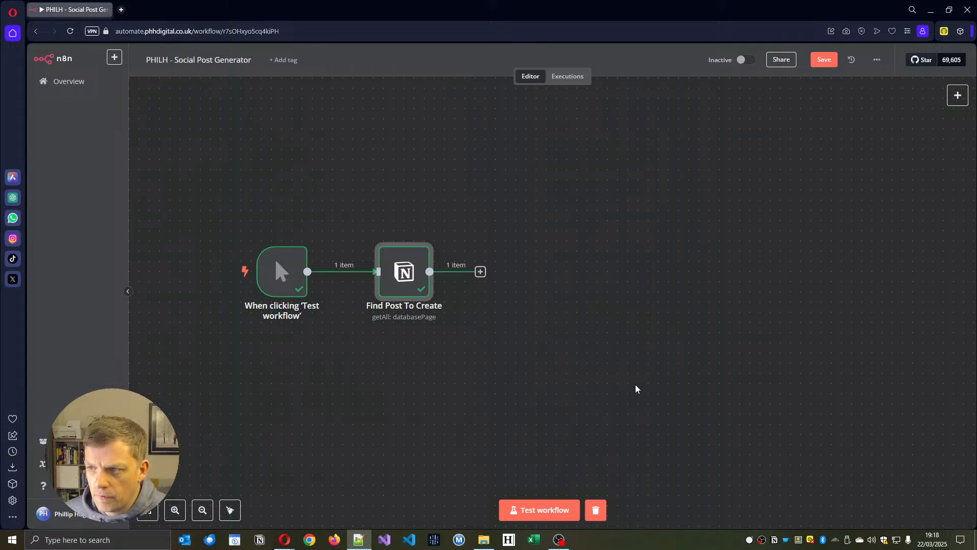
pyautogui.click(481, 272)
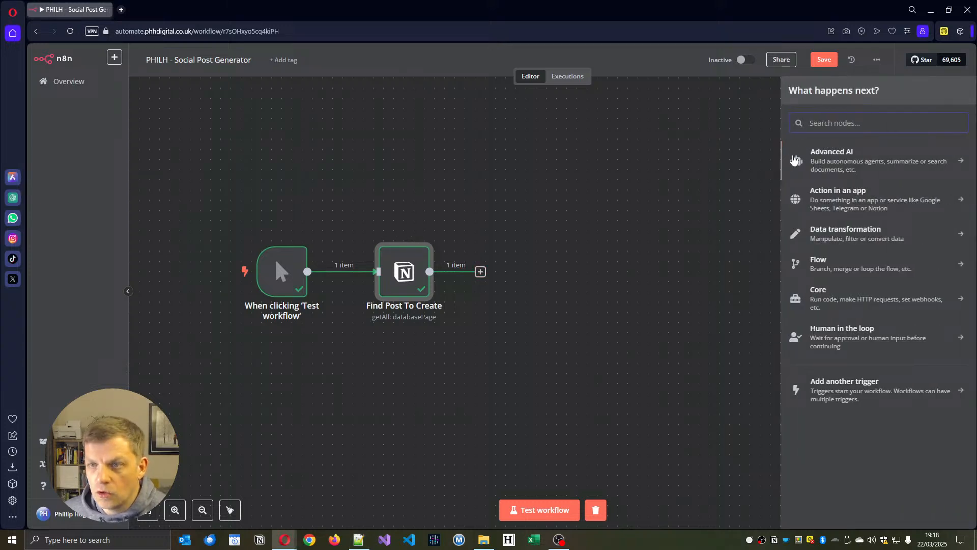
pyautogui.click(840, 163)
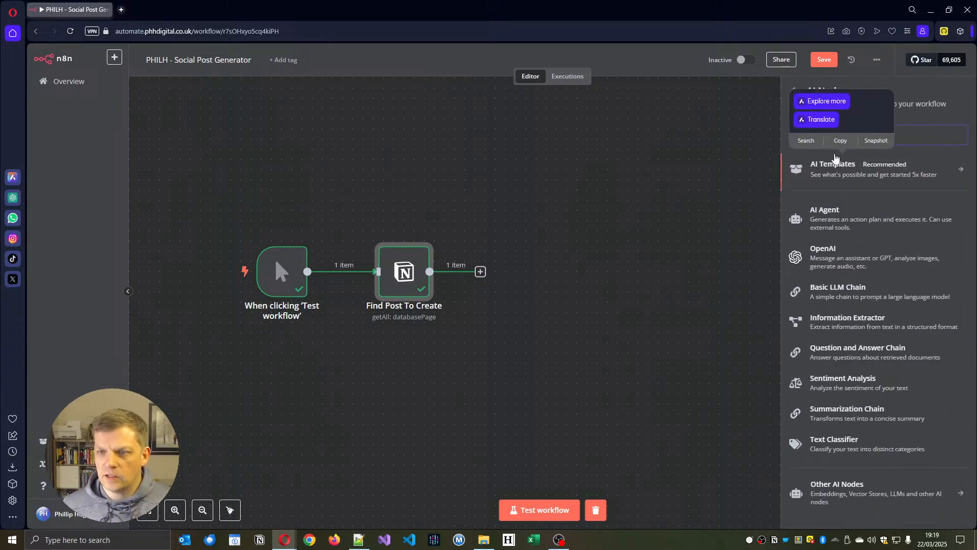
pyautogui.click(824, 219)
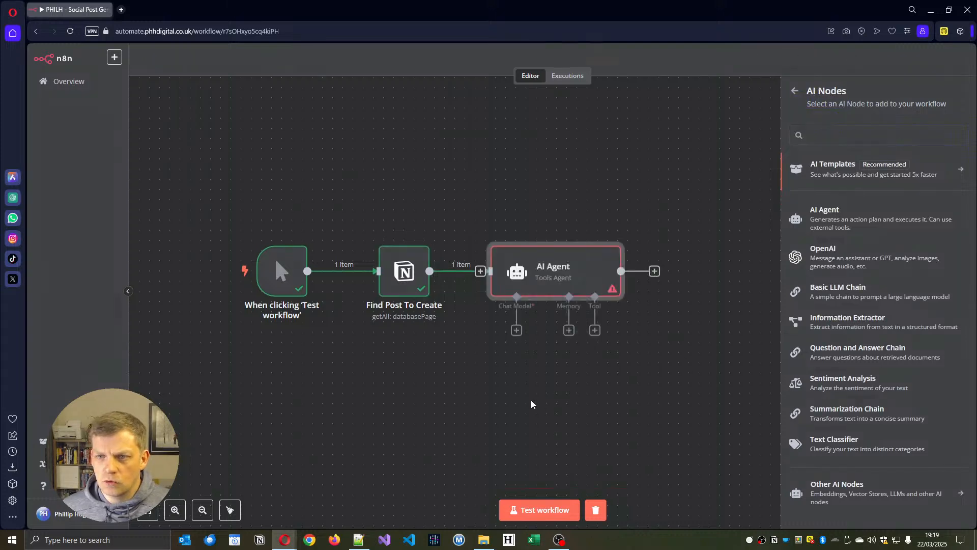
pyautogui.click(71, 54)
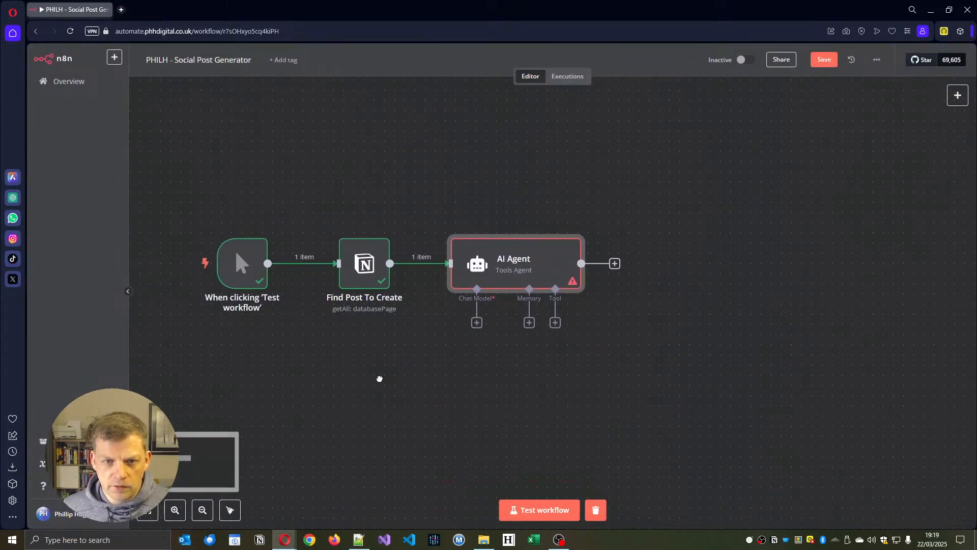
# Rename the AI Agent node to Create Viral Posts and shift it slightly further away from Find Post To Create.
pyautogui.rightClick(517, 281)
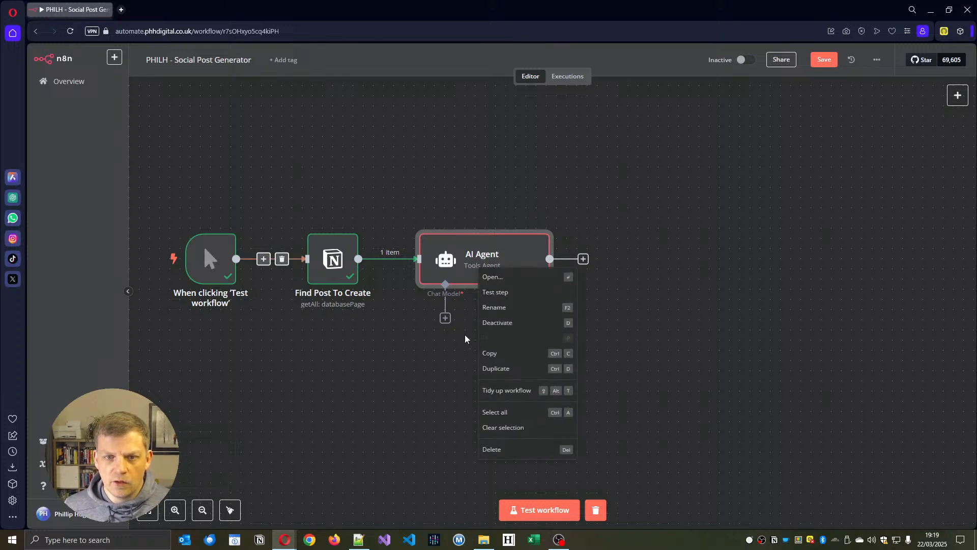
pyautogui.click(500, 316)
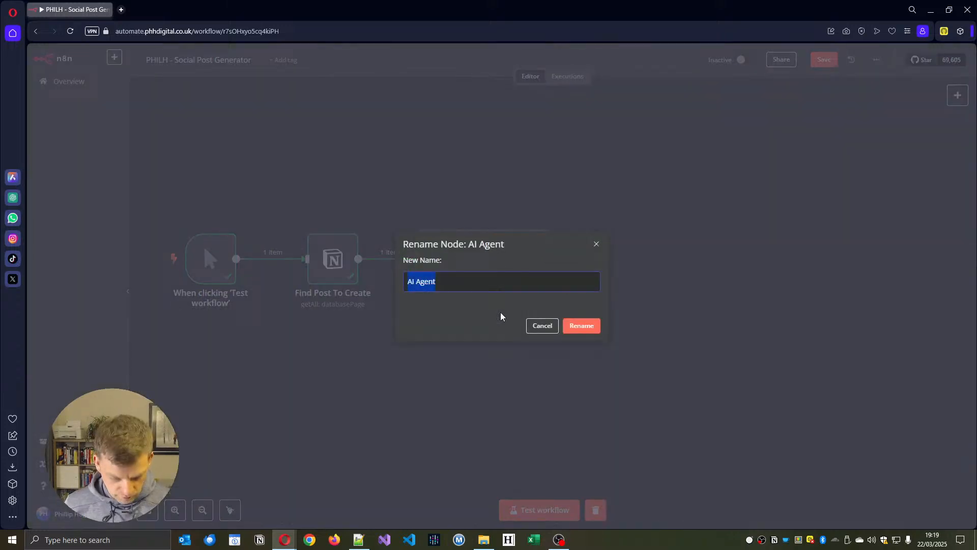
pyautogui.write('Create')
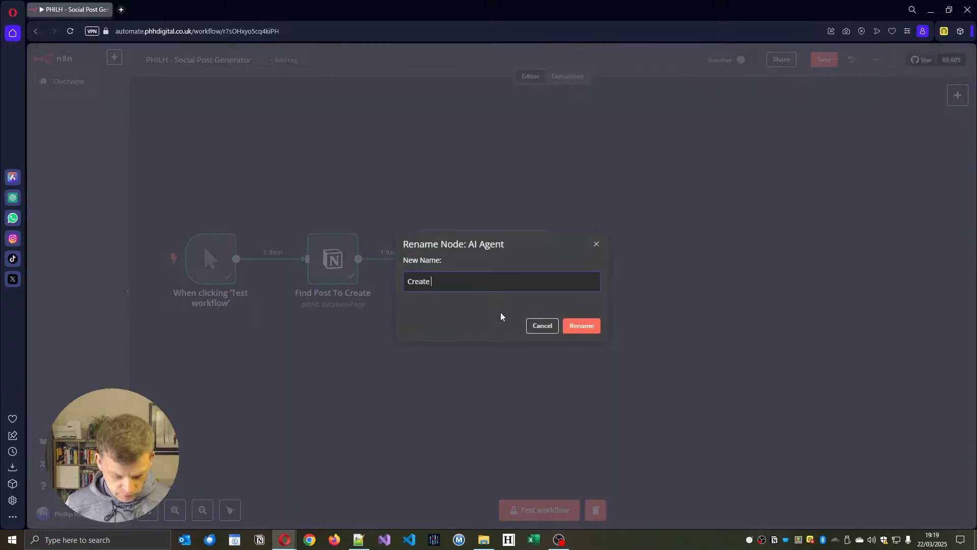
pyautogui.write(' Viral Posts')
pyautogui.click(583, 327)
pyautogui.moveTo(477, 275); pyautogui.dragTo(488, 275)
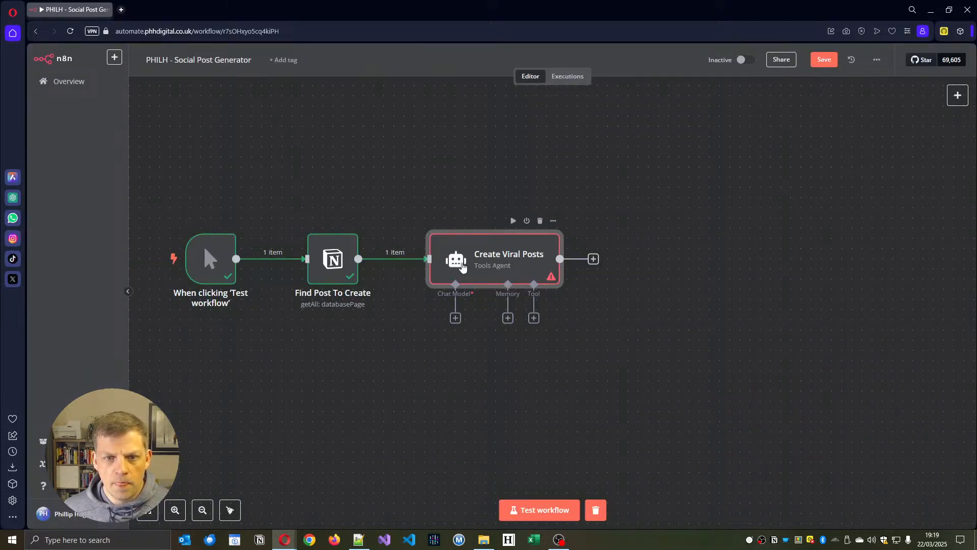
# Attach an OpenRouter Chat Model to Create Viral Posts with anthropic/claude-3.7-sonnet as the model.
pyautogui.click(455, 318)
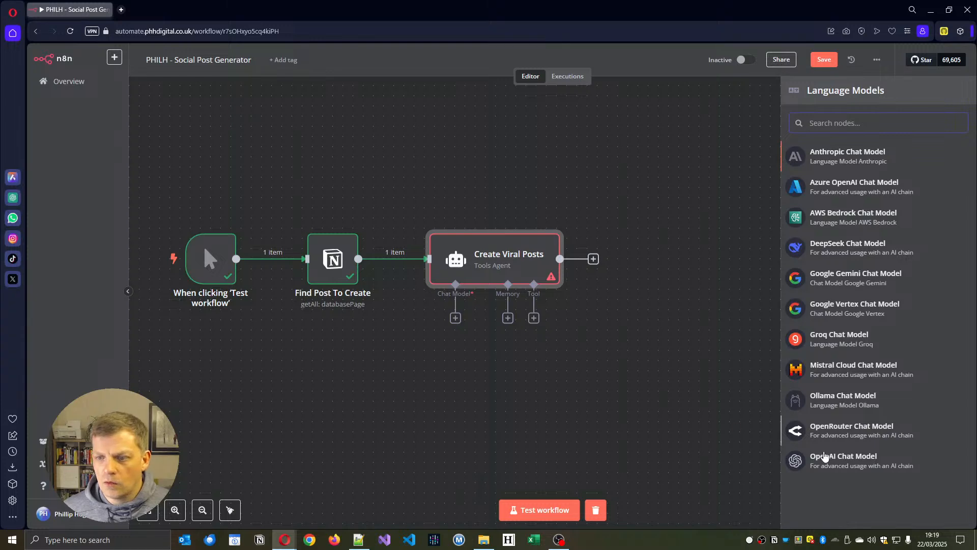
pyautogui.click(819, 430)
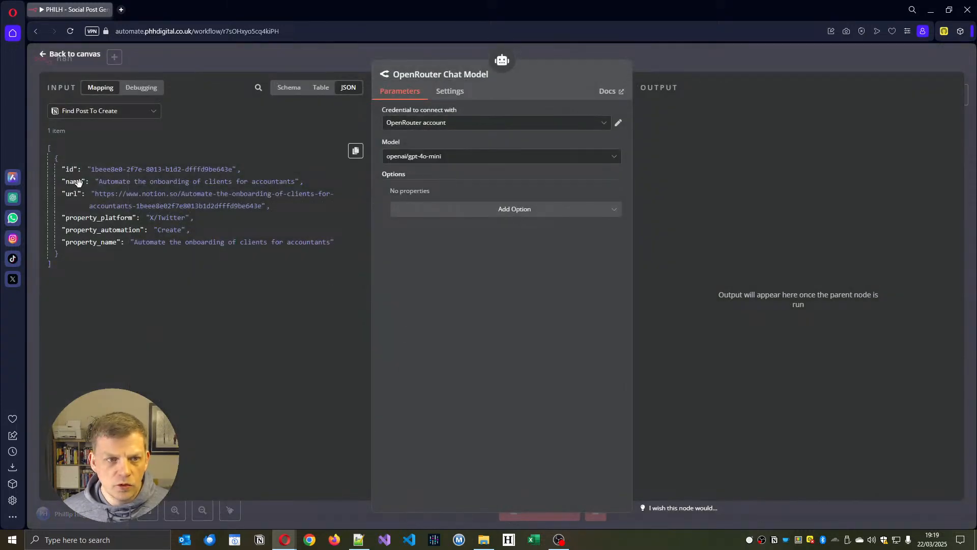
pyautogui.click(418, 159)
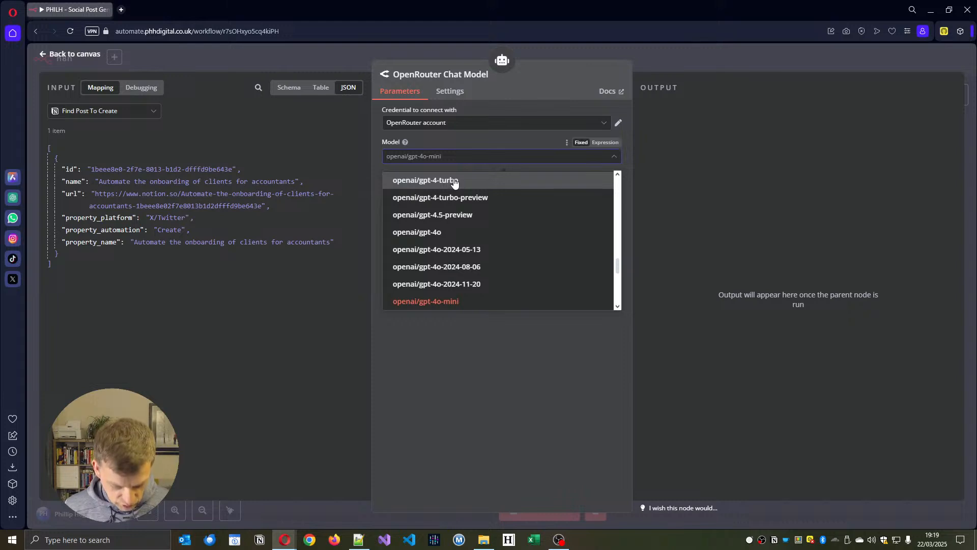
pyautogui.write('cla')
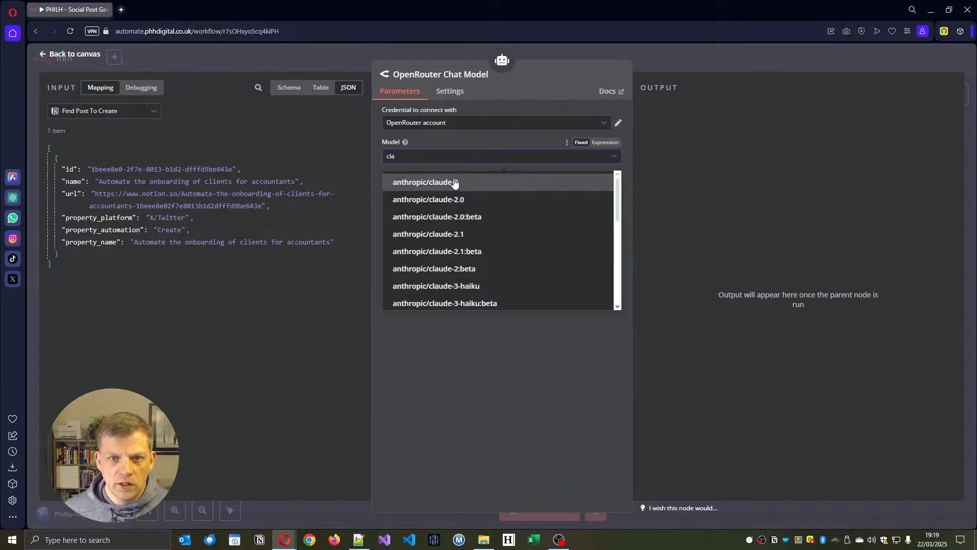
pyautogui.scroll(-5, 537, 229)
pyautogui.scroll(-5, 537, 233)
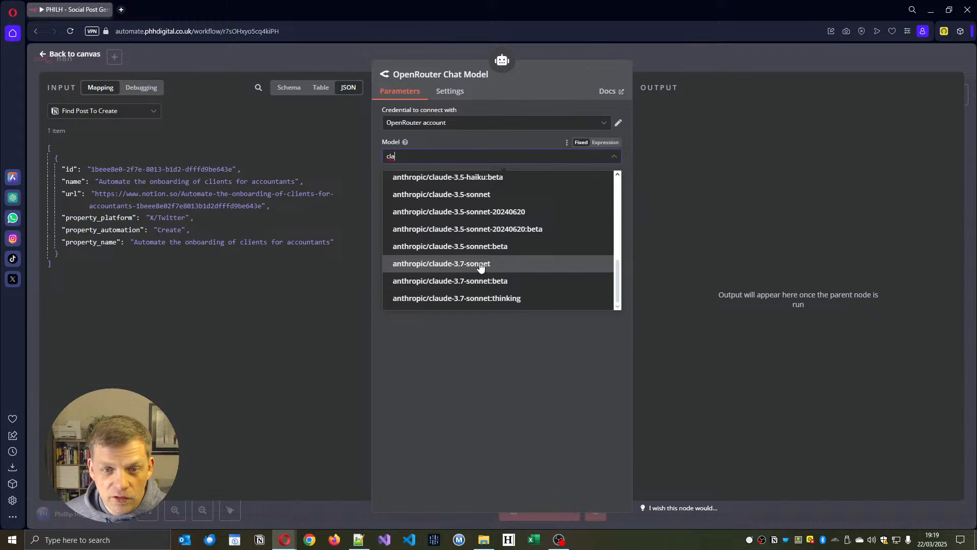
pyautogui.click(480, 264)
pyautogui.click(72, 54)
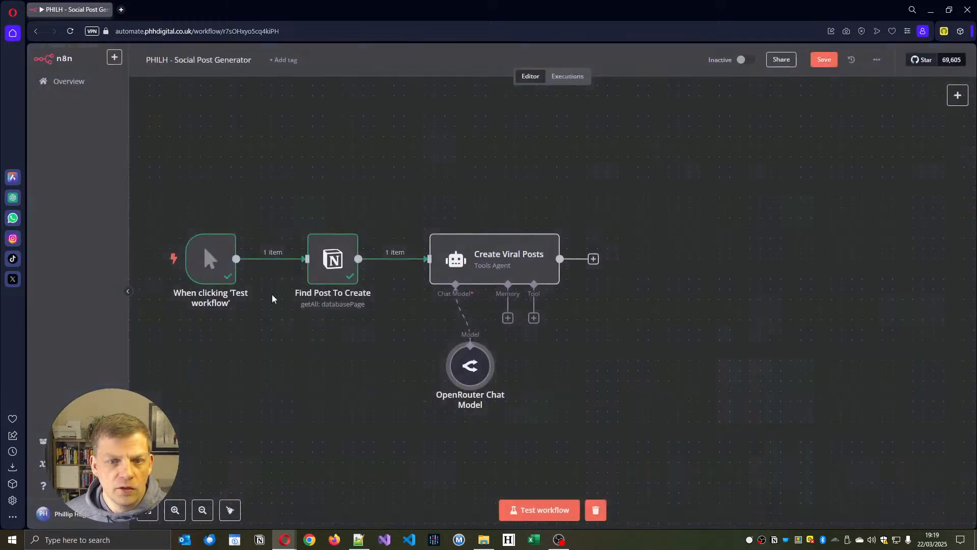
# Reposition the OpenRouter Chat Model node below and to the left of the agent, and save the workflow.
pyautogui.moveTo(467, 378); pyautogui.dragTo(406, 378)
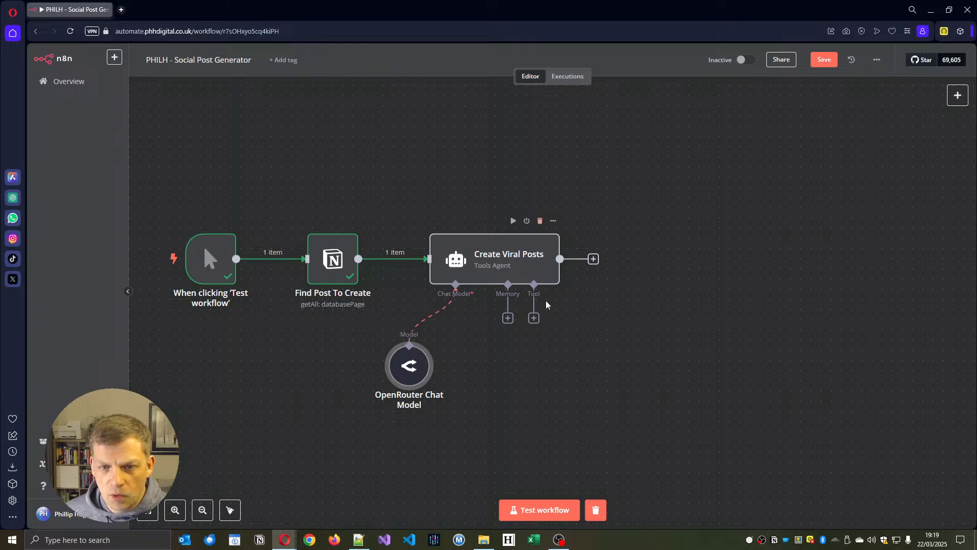
pyautogui.click(826, 60)
# Add a Notion tool to Create Viral Posts, check its available operations for pages, and open the resource choices.
pyautogui.click(533, 318)
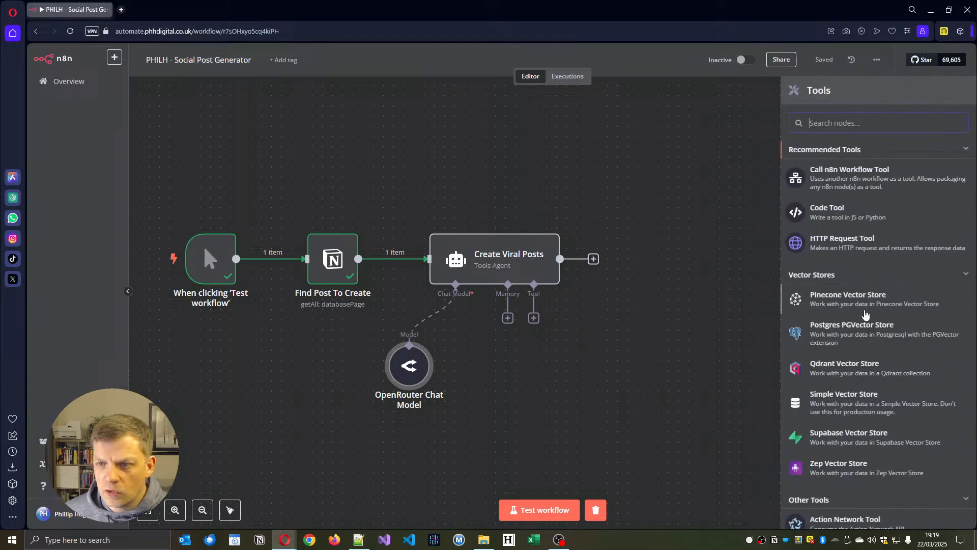
pyautogui.write('noti')
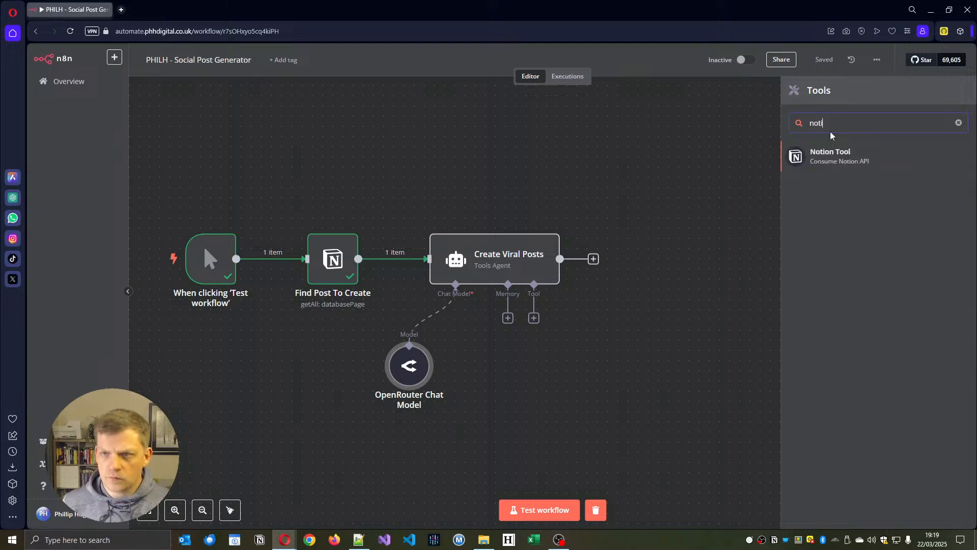
pyautogui.click(830, 165)
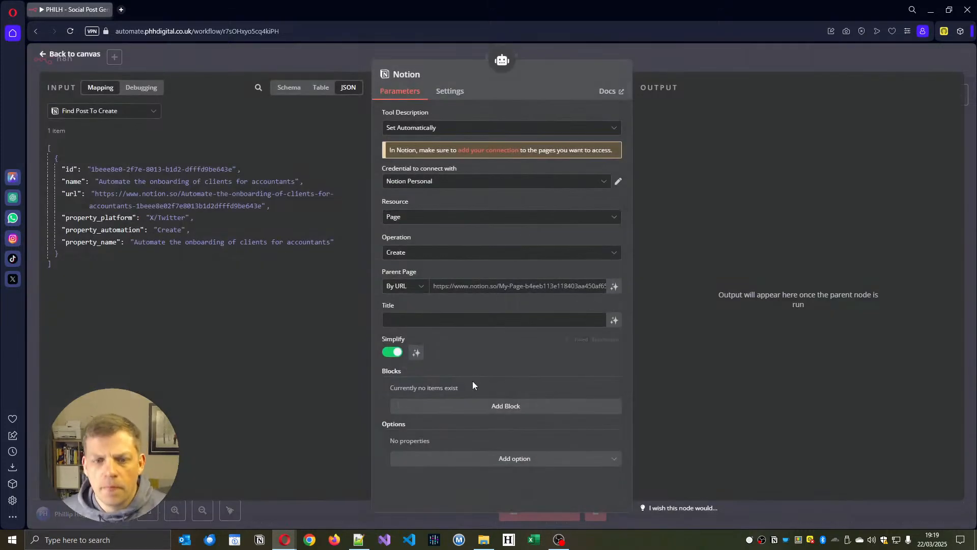
pyautogui.click(421, 260)
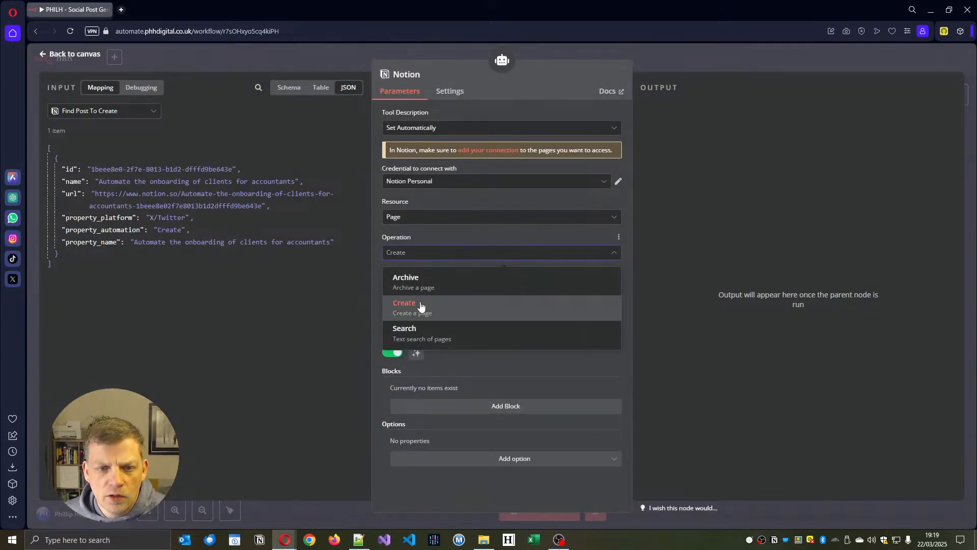
pyautogui.click(424, 218)
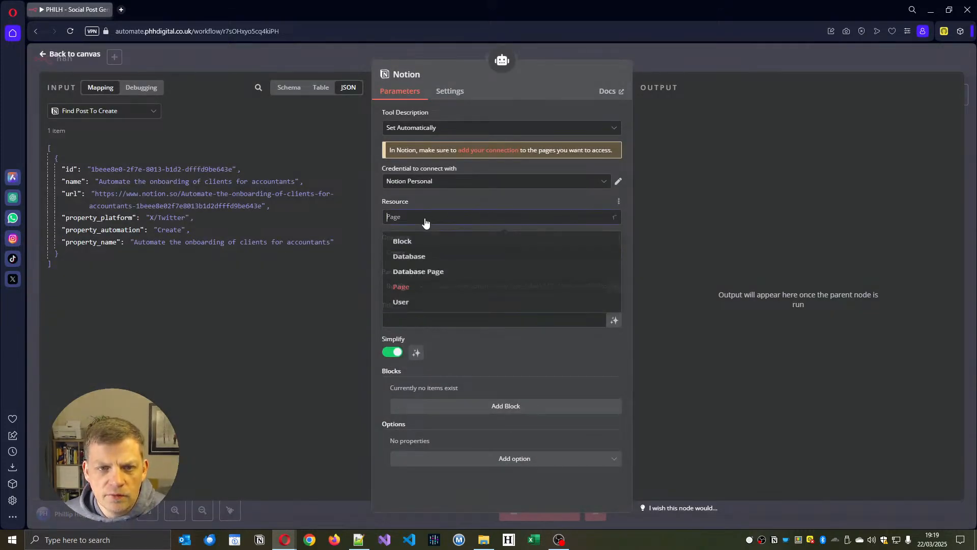
# Set the Notion tool's resource to Database Page and its operation to Update.
pyautogui.click(423, 277)
pyautogui.click(424, 260)
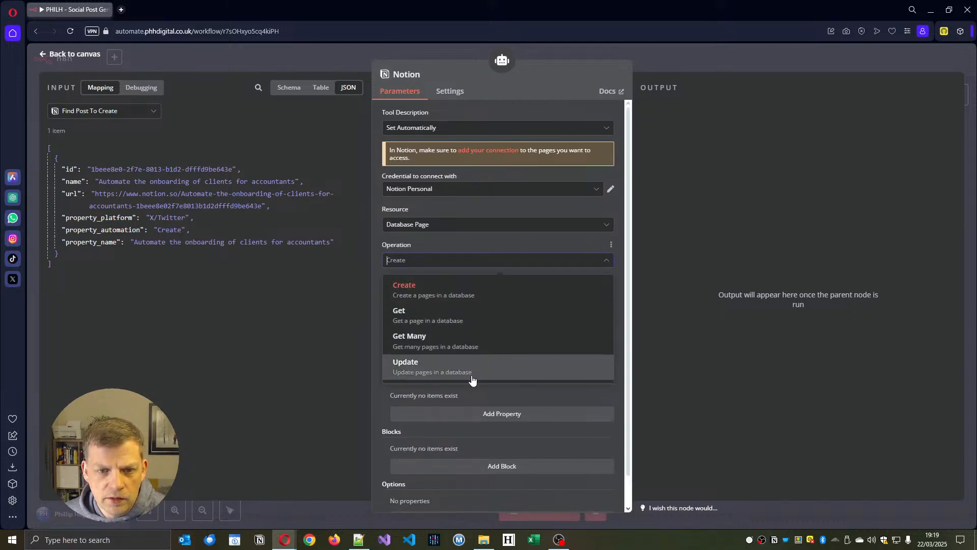
pyautogui.click(472, 375)
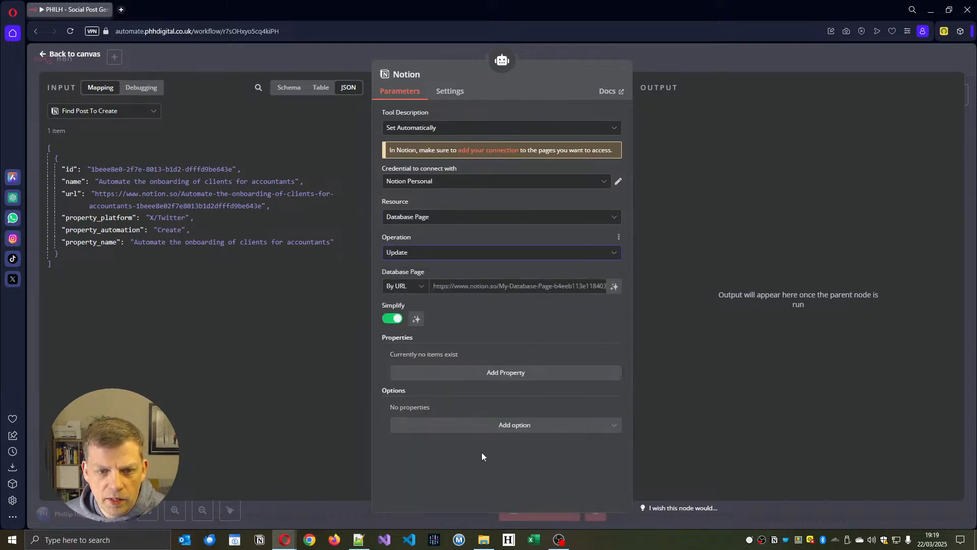
# Identify the database page to update By ID, mapping the id field from Find Post To Create.
pyautogui.click(455, 374)
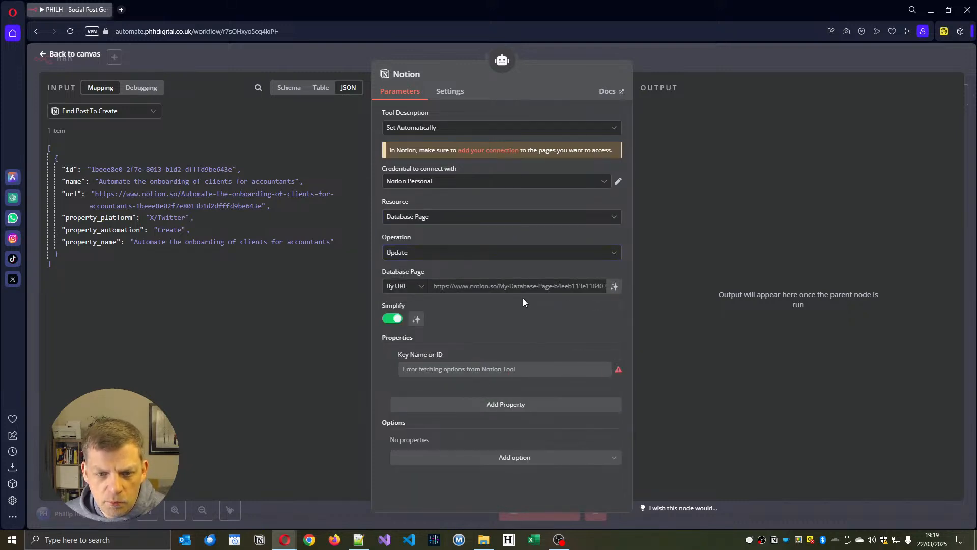
pyautogui.click(401, 285)
pyautogui.click(402, 330)
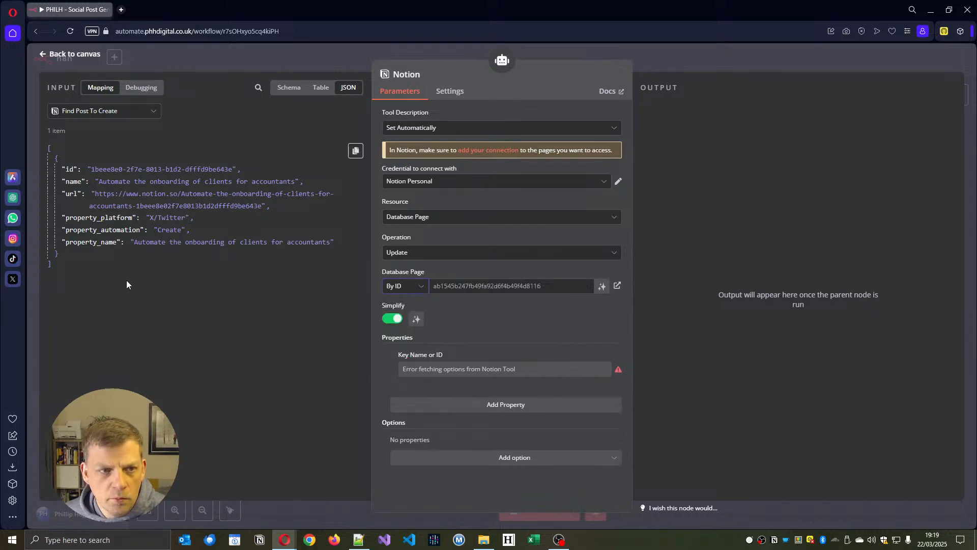
pyautogui.moveTo(70, 171); pyautogui.dragTo(499, 286)
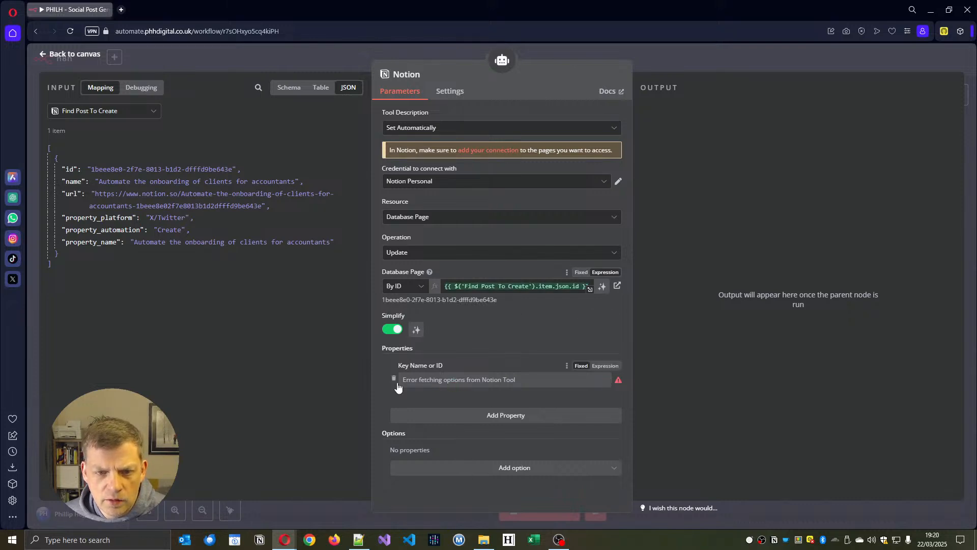
# Replace the blank property entry in the Notion tool with a new one whose key is Automation.
pyautogui.click(394, 380)
pyautogui.click(470, 385)
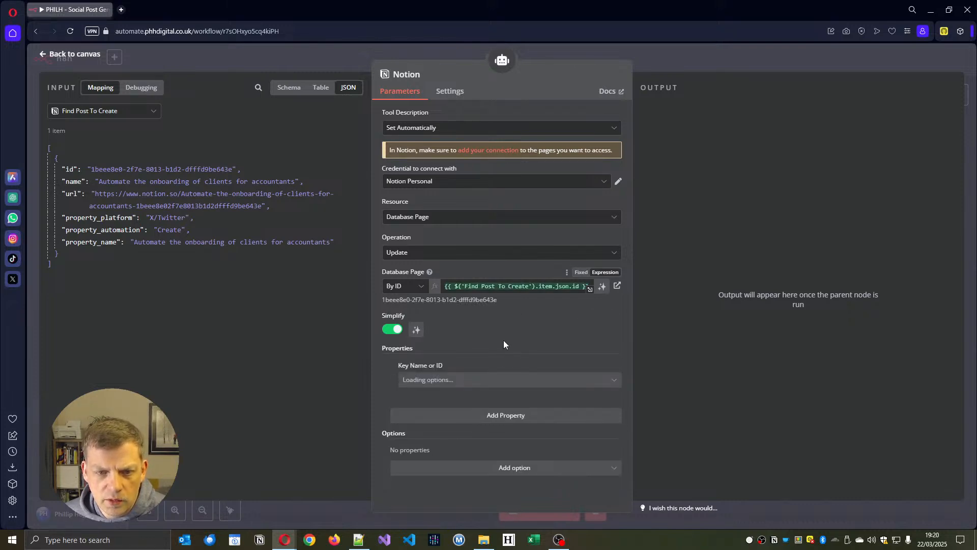
pyautogui.click(394, 378)
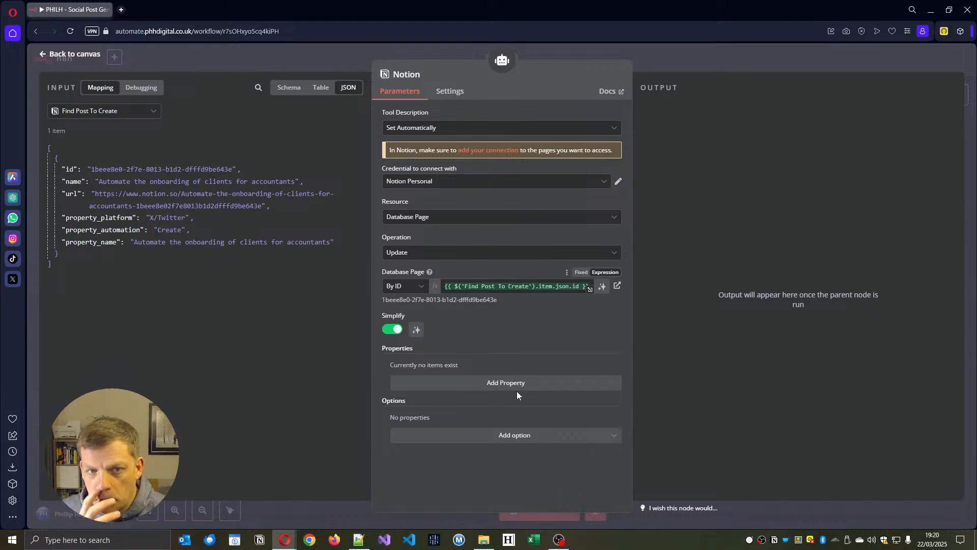
pyautogui.click(614, 437)
pyautogui.click(584, 359)
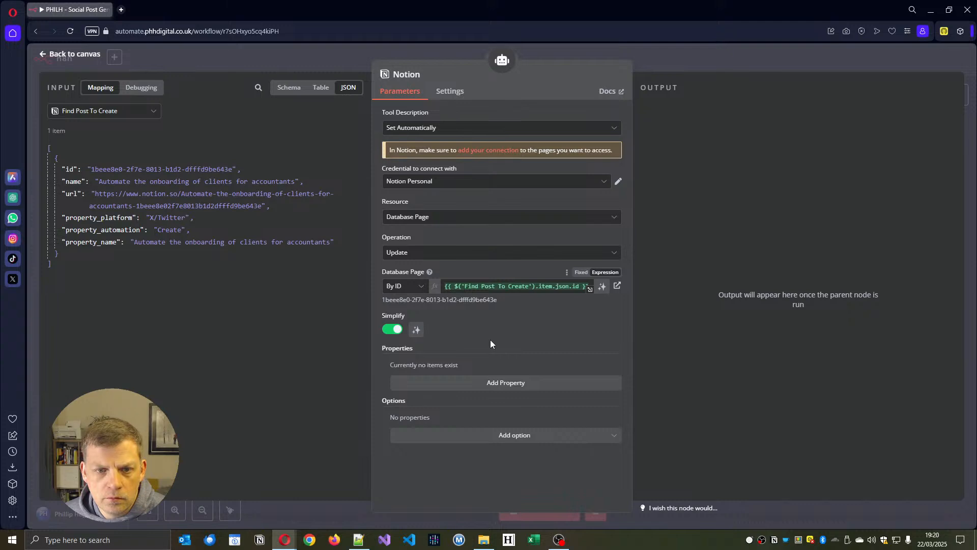
pyautogui.click(430, 386)
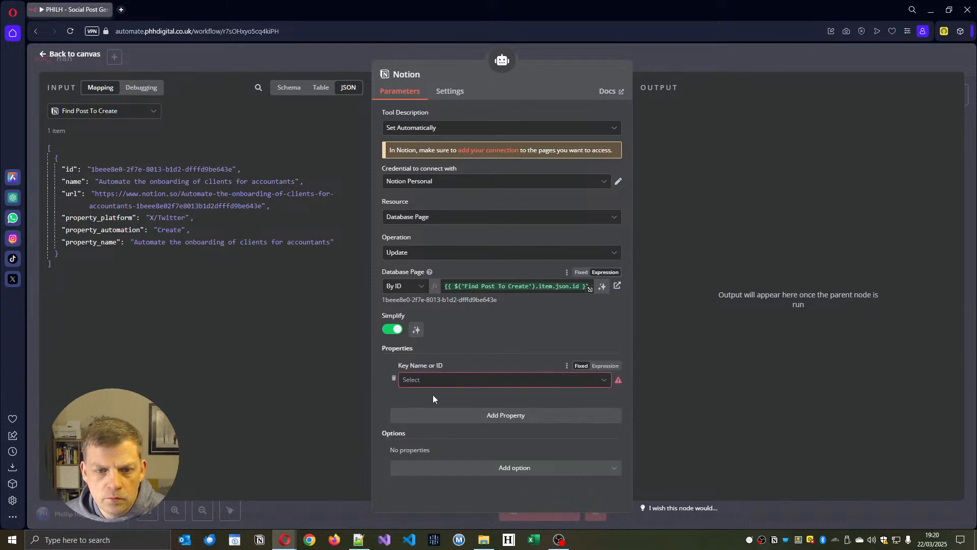
pyautogui.click(483, 383)
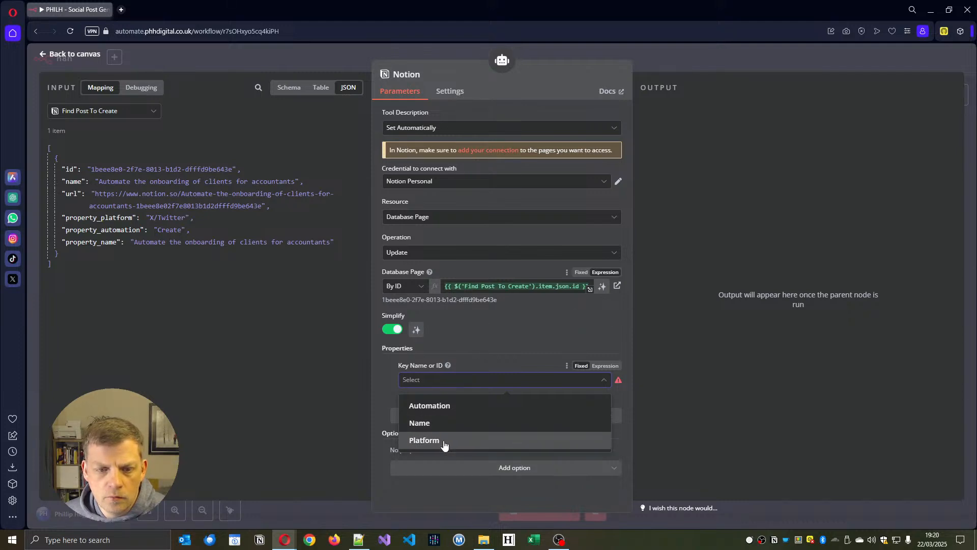
pyautogui.click(444, 407)
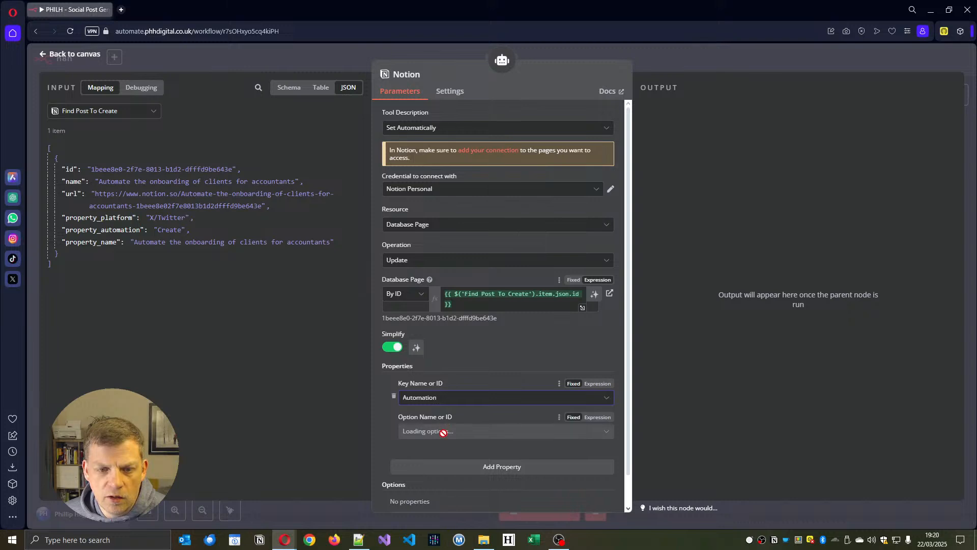
# Set the Automation property's option name to the expression {{ $fromAI("status") }} and return to the canvas.
pyautogui.click(444, 435)
pyautogui.click(444, 435)
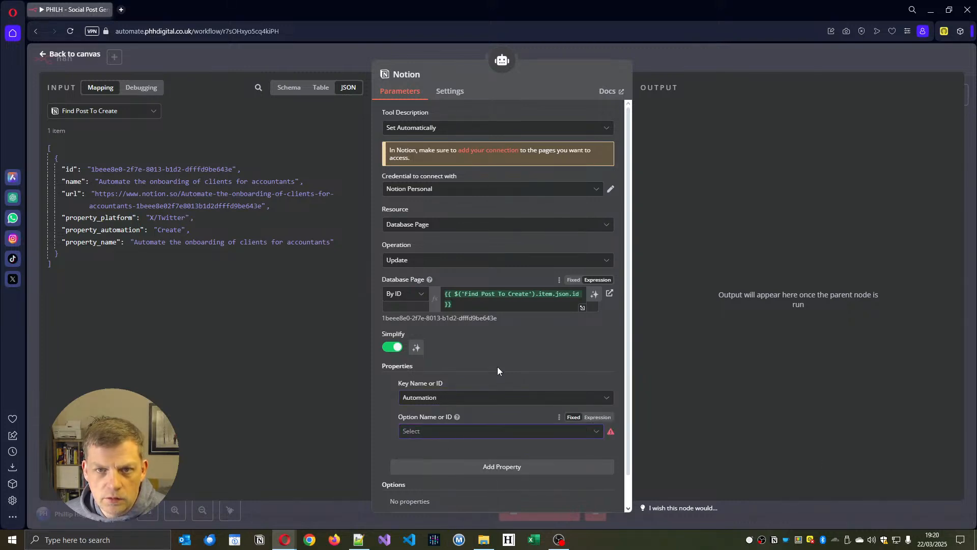
pyautogui.click(594, 421)
pyautogui.scroll(-1, 494, 314)
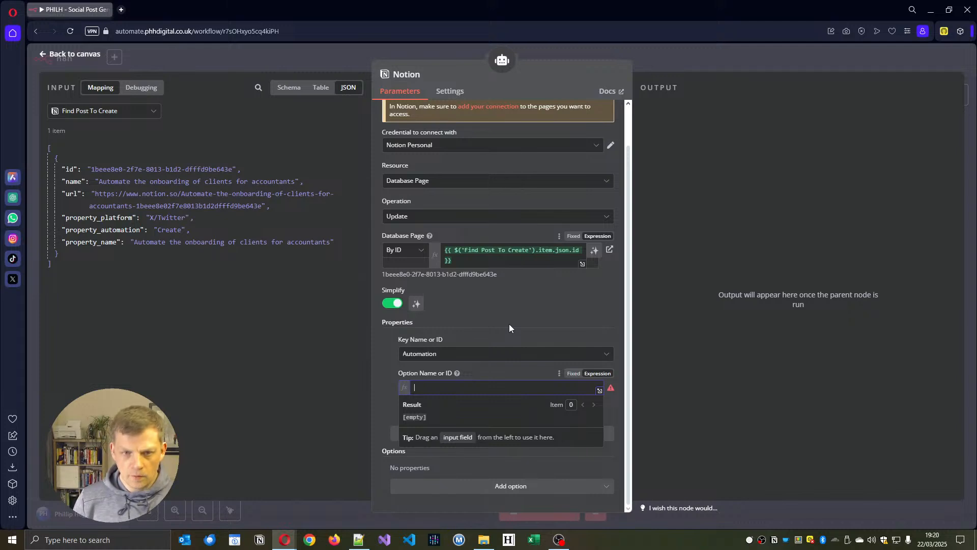
pyautogui.write('{{ ')
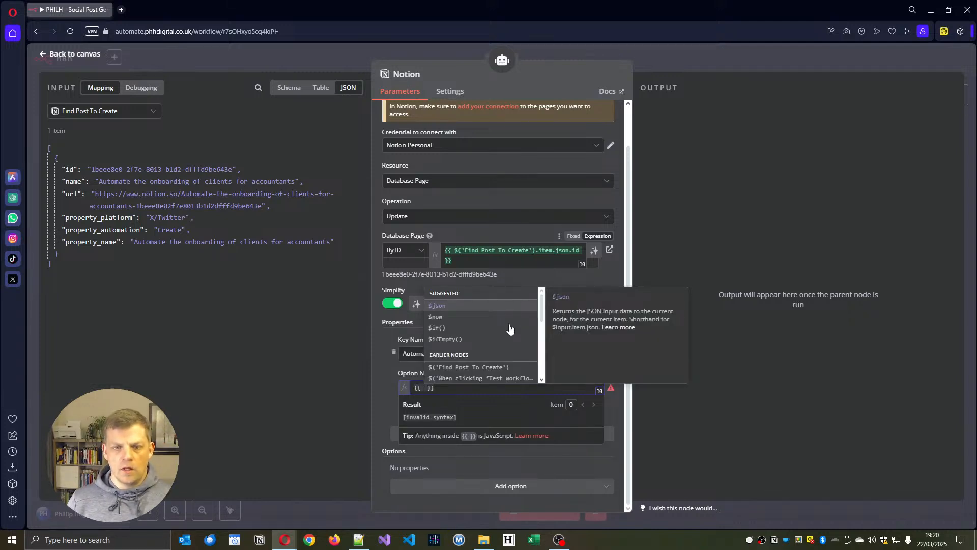
pyautogui.write('$')
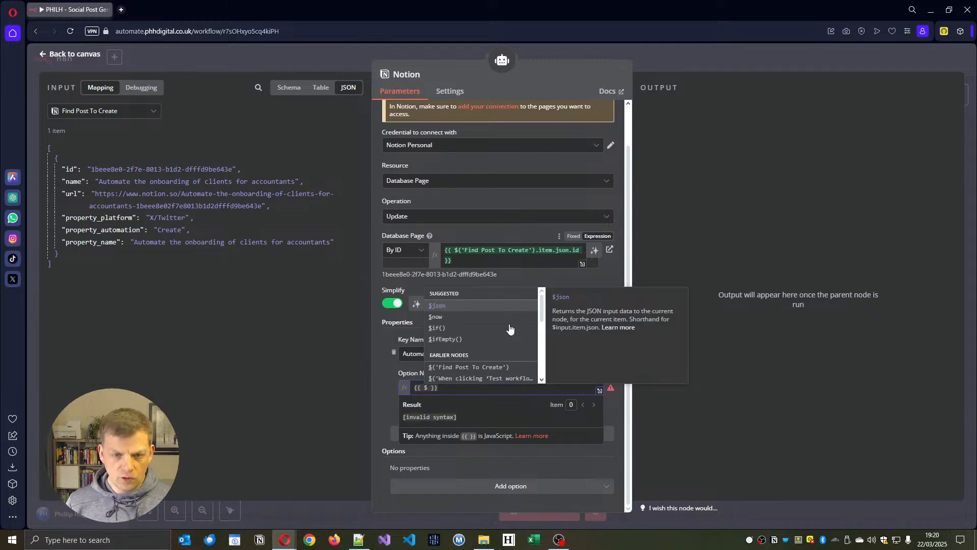
pyautogui.write('fromAI()')
pyautogui.press('Return')
pyautogui.write('"')
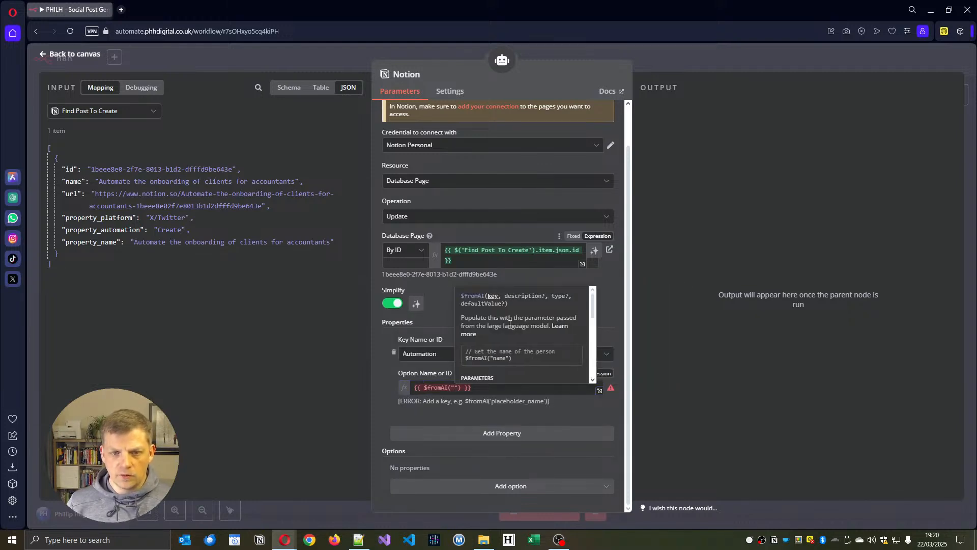
pyautogui.write('status')
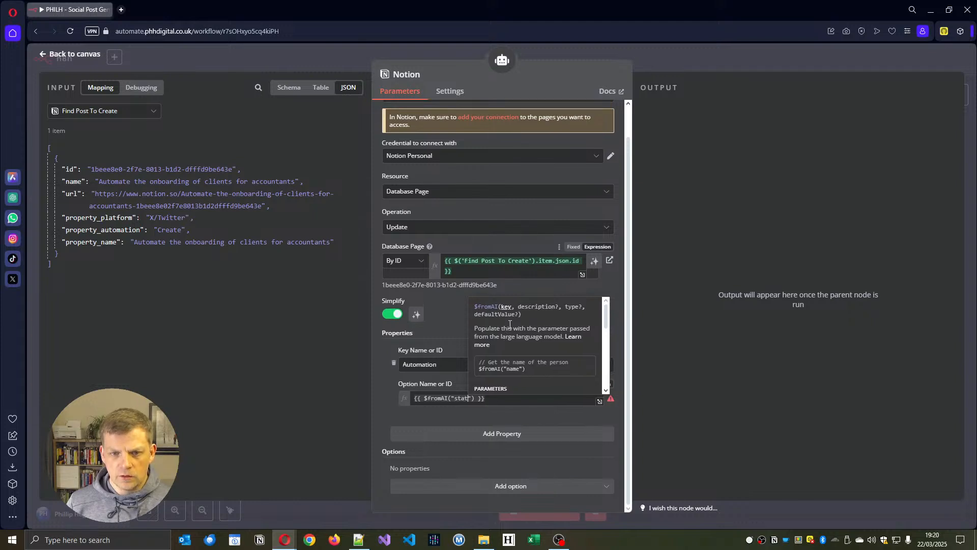
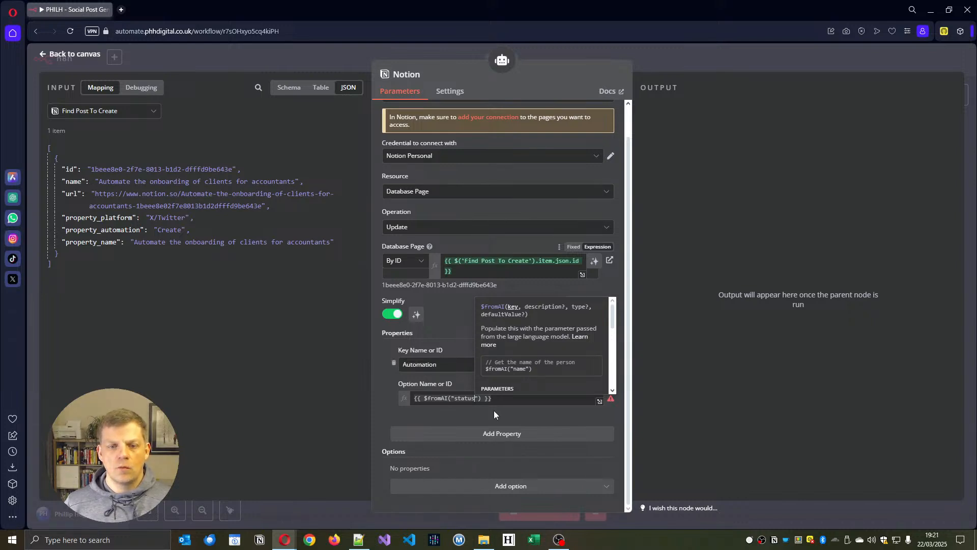
pyautogui.moveTo(498, 400); pyautogui.dragTo(413, 398)
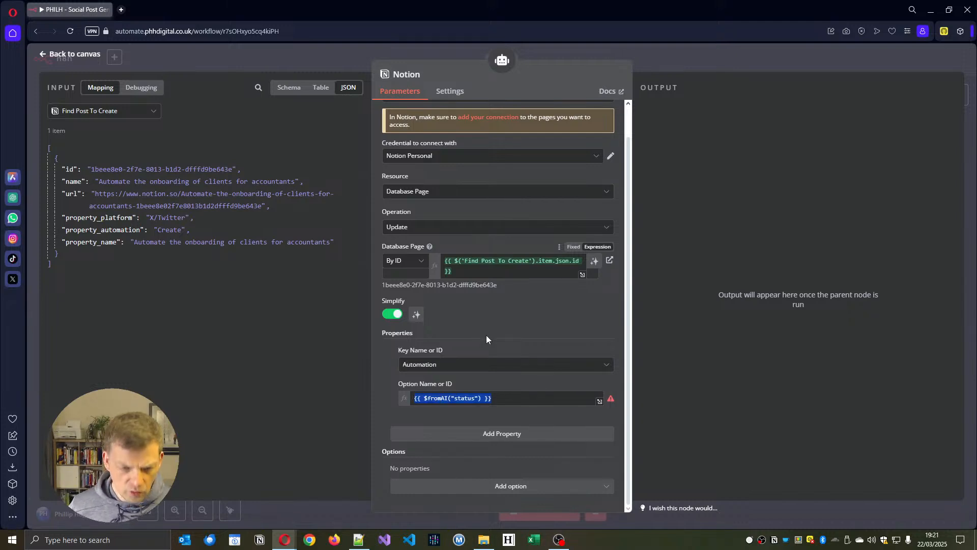
pyautogui.moveTo(280, 539)
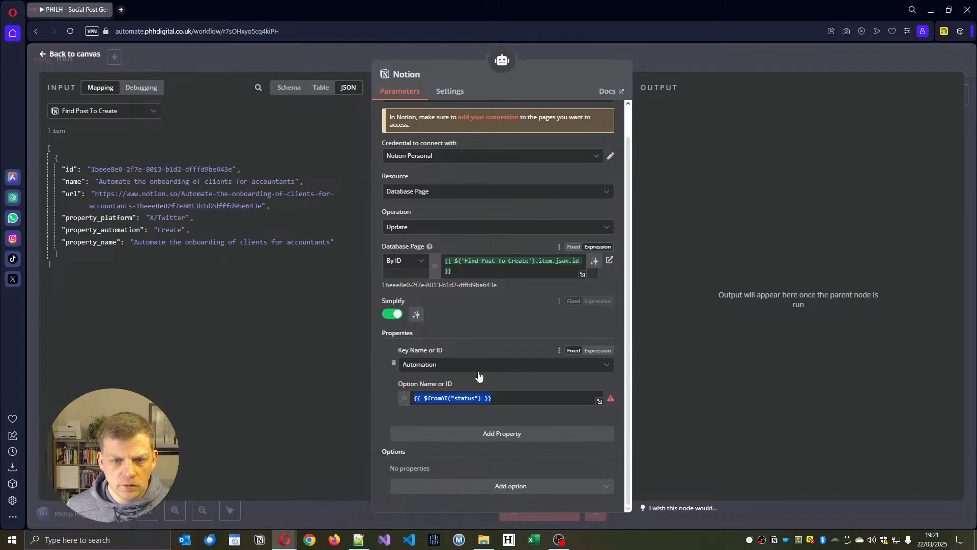
pyautogui.click(51, 54)
# Rename the Notion tool node on the canvas to Update.
pyautogui.moveTo(530, 368); pyautogui.dragTo(560, 369)
pyautogui.rightClick(559, 368)
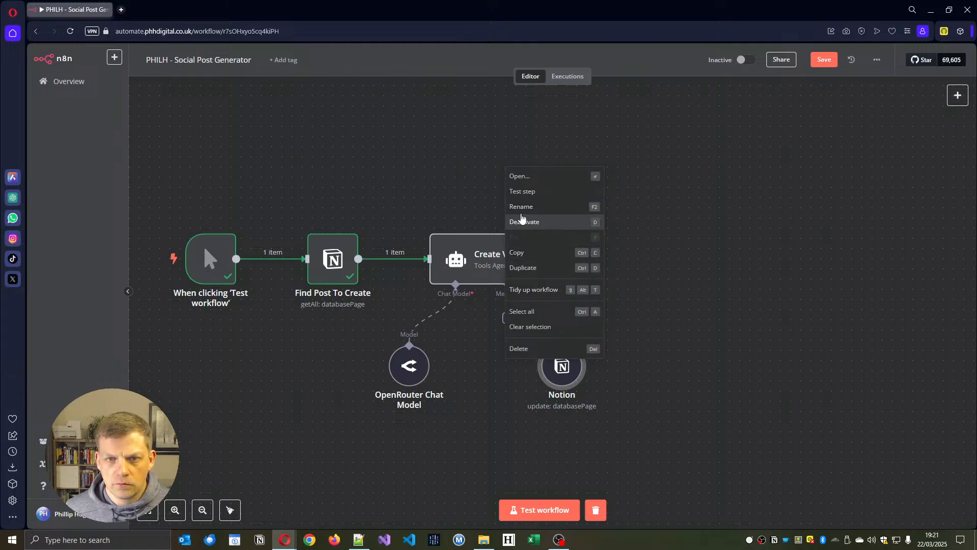
pyautogui.click(524, 207)
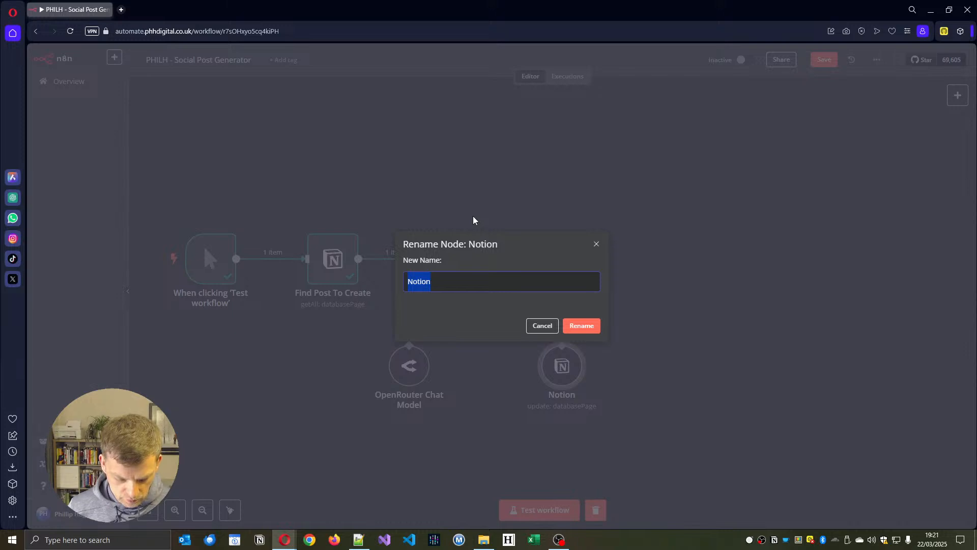
pyautogui.write('Update')
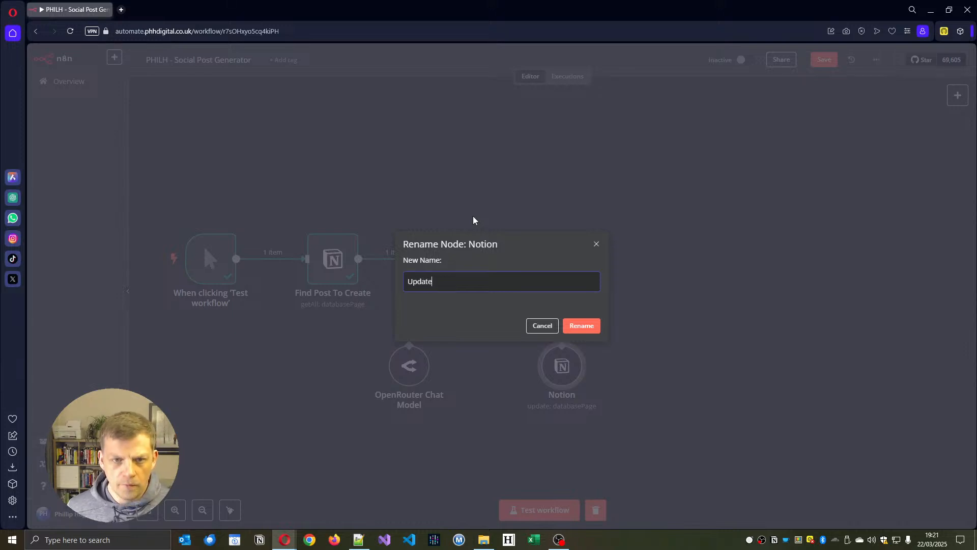
pyautogui.click(576, 325)
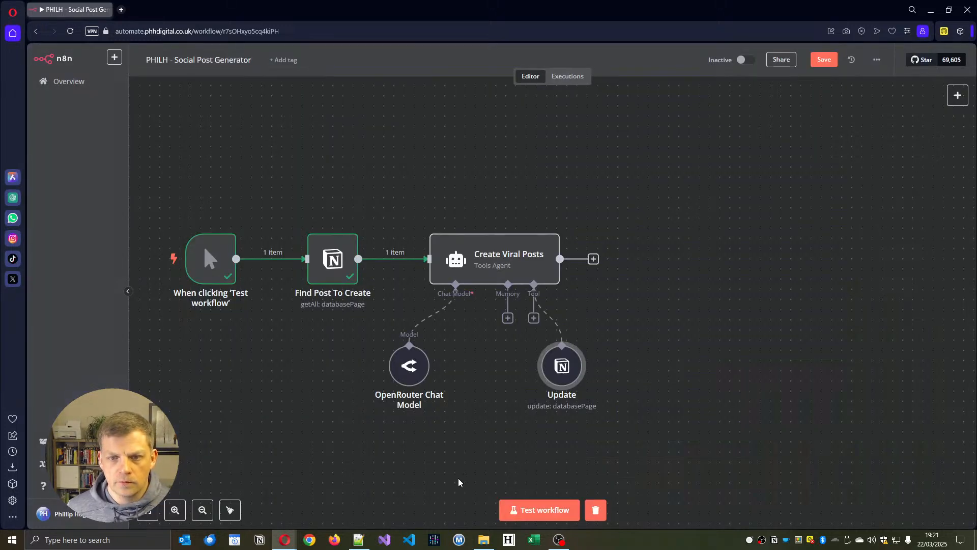
# Move the Update node slightly farther right on the canvas and start adding another tool to the Create Viral Posts agent.
pyautogui.moveTo(559, 369)
pyautogui.mouseDown()
pyautogui.moveTo(581, 368)
pyautogui.moveTo(568, 369)
pyautogui.mouseUp()
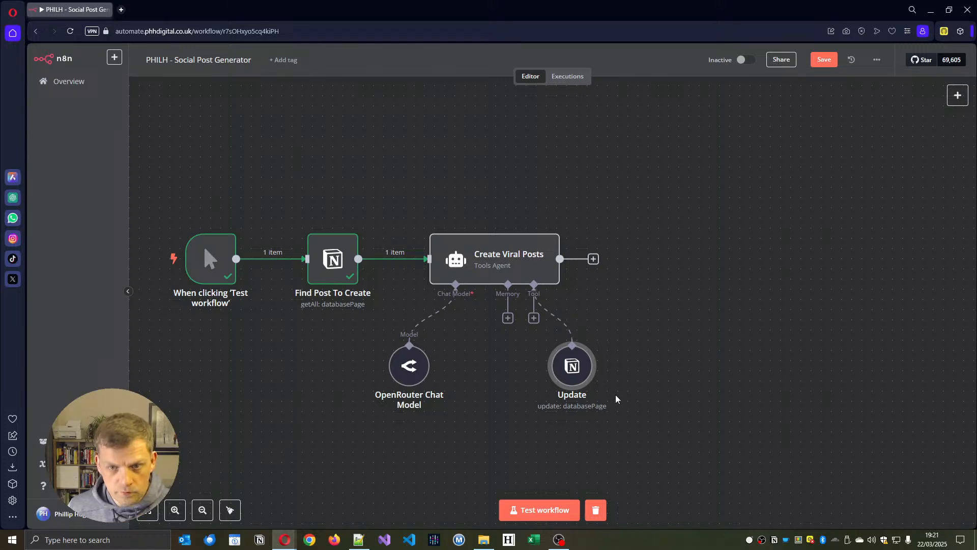
pyautogui.moveTo(562, 362)
pyautogui.mouseDown()
pyautogui.moveTo(500, 362)
pyautogui.moveTo(582, 362)
pyautogui.moveTo(571, 362)
pyautogui.mouseUp()
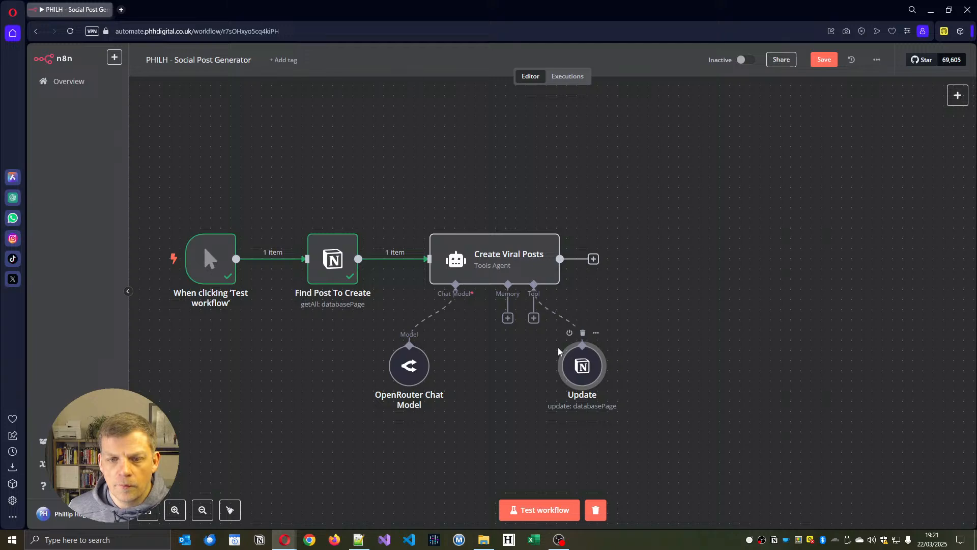
pyautogui.click(534, 318)
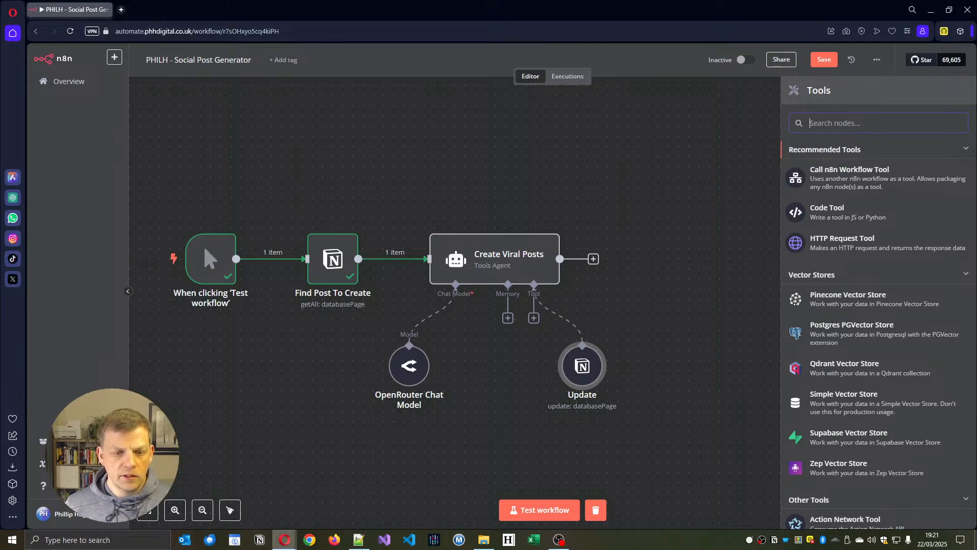
# Switch to Notion and add a URL property named Output to the accountants' onboarding page in Viral Social Media Posts.
pyautogui.moveTo(284, 539)
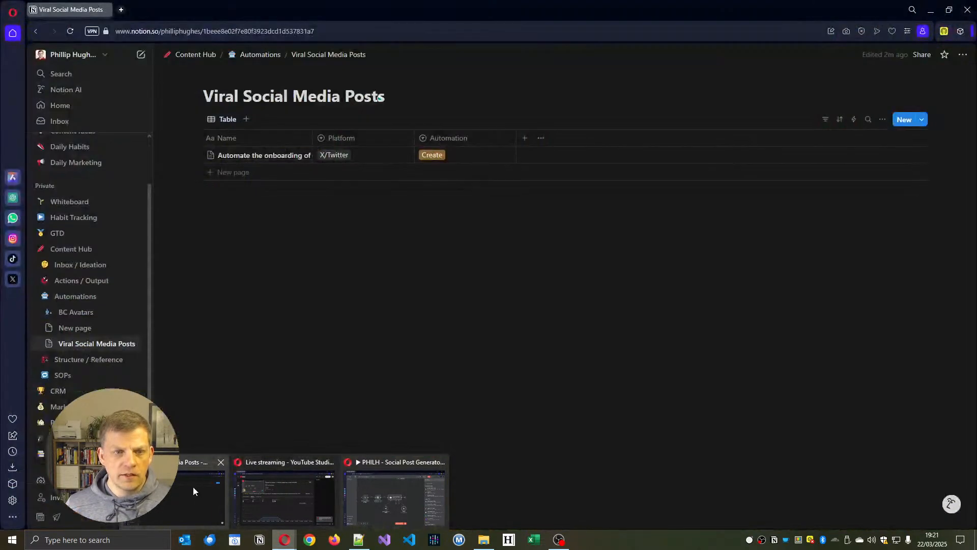
pyautogui.click(194, 487)
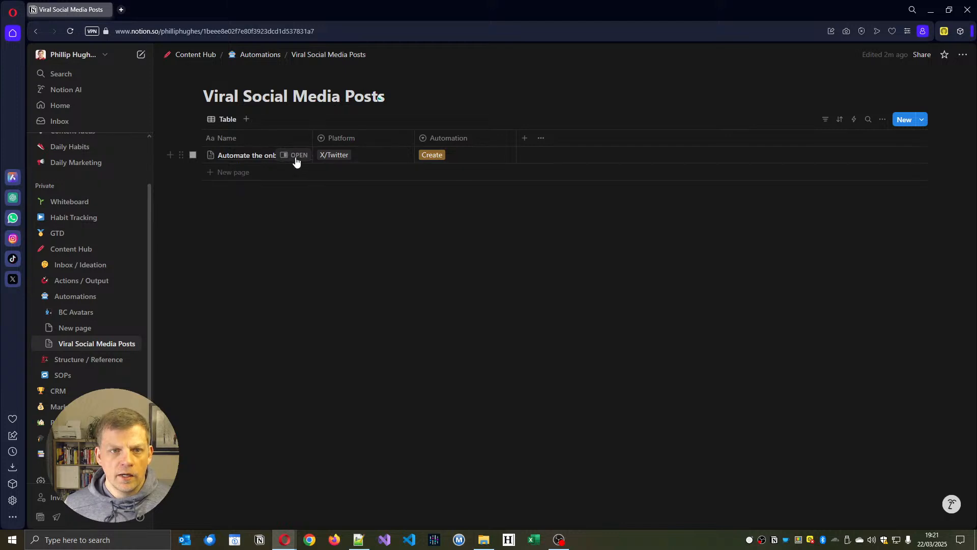
pyautogui.click(297, 155)
pyautogui.click(551, 177)
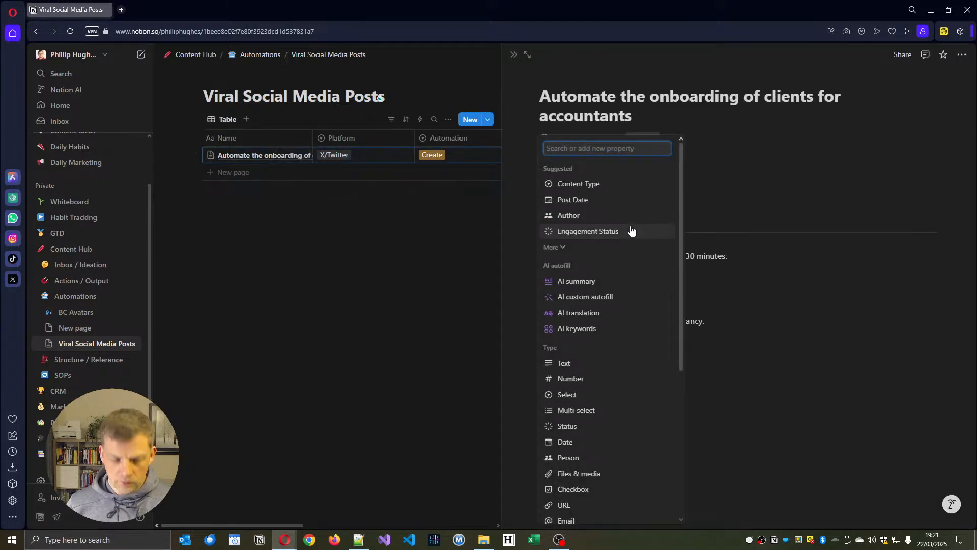
pyautogui.write('ur')
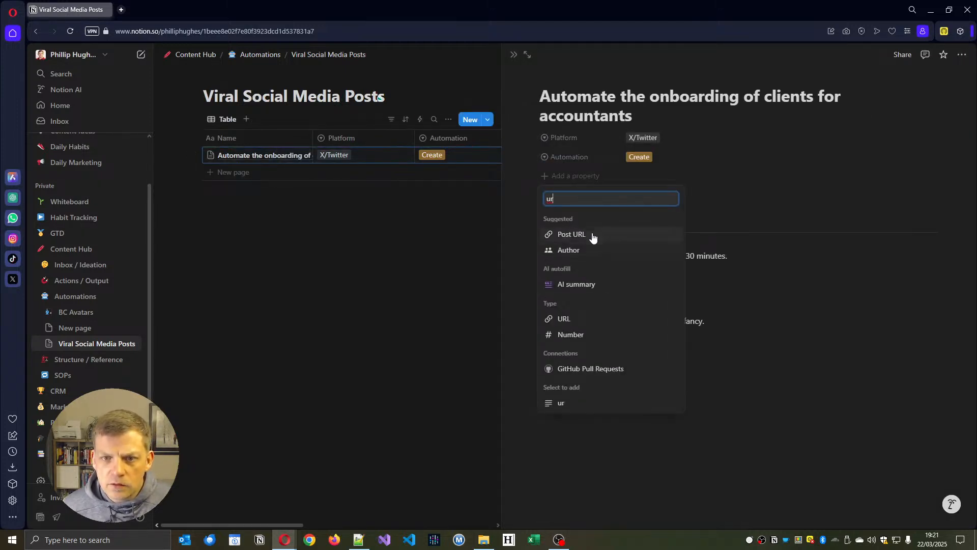
pyautogui.click(555, 320)
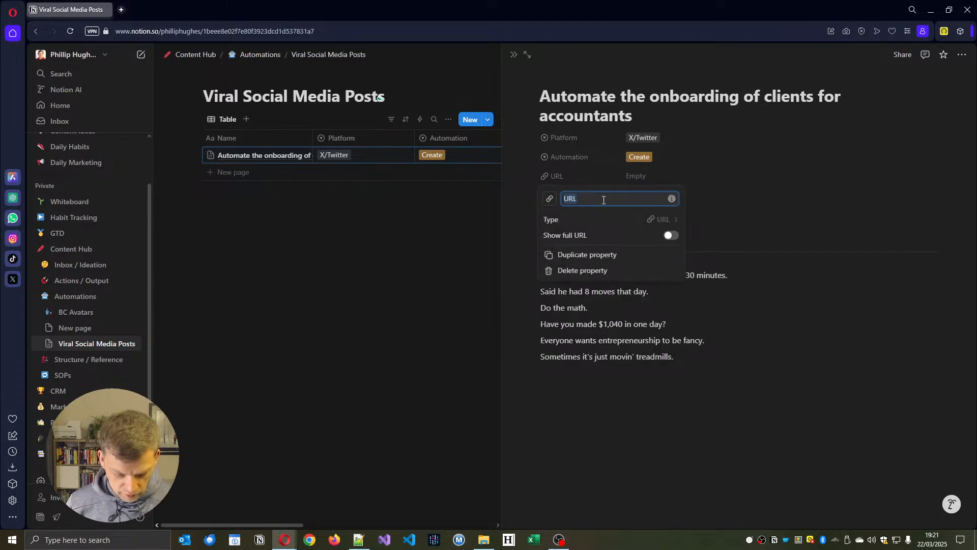
pyautogui.write('Output')
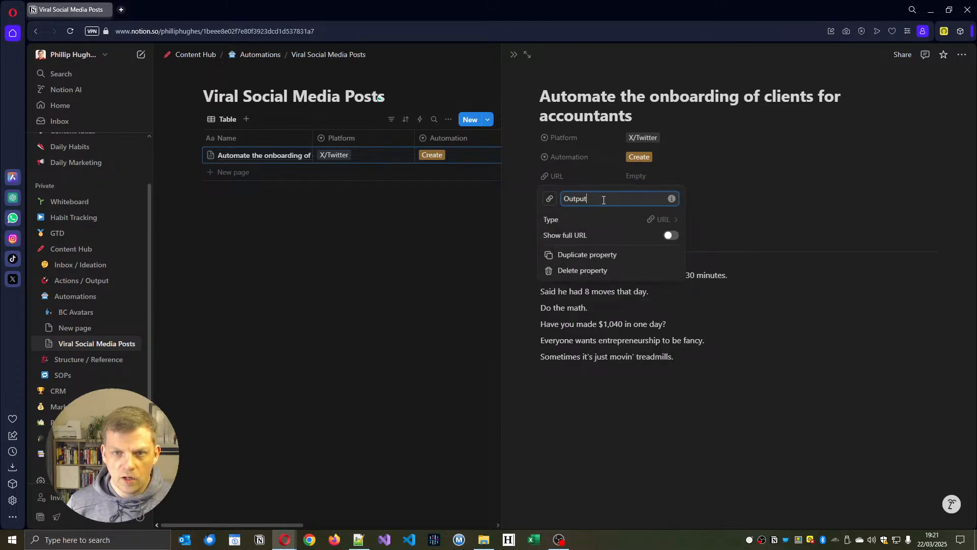
pyautogui.click(403, 314)
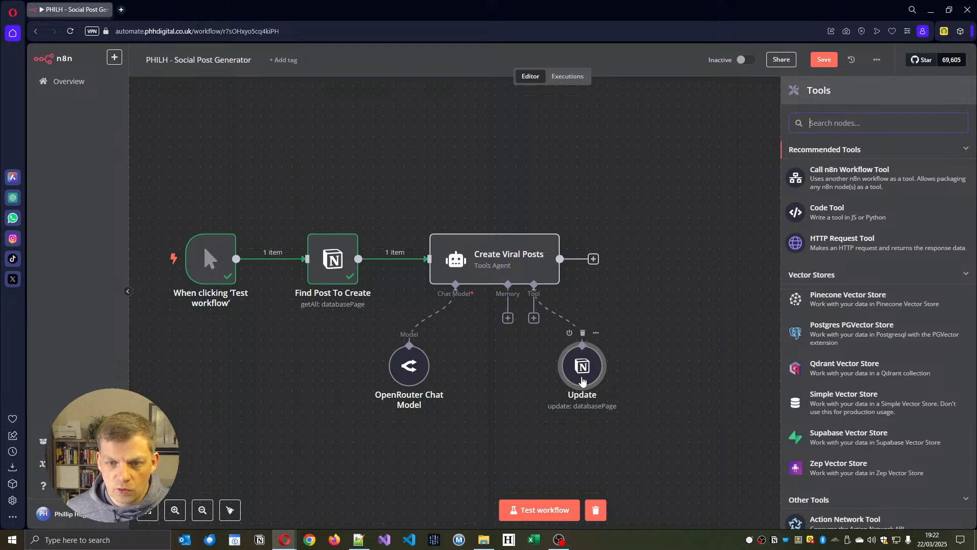
# Return to the n8n workflow and shift the Update node a little farther right, away from the OpenRouter Chat Model.
pyautogui.moveTo(583, 383); pyautogui.dragTo(593, 383)
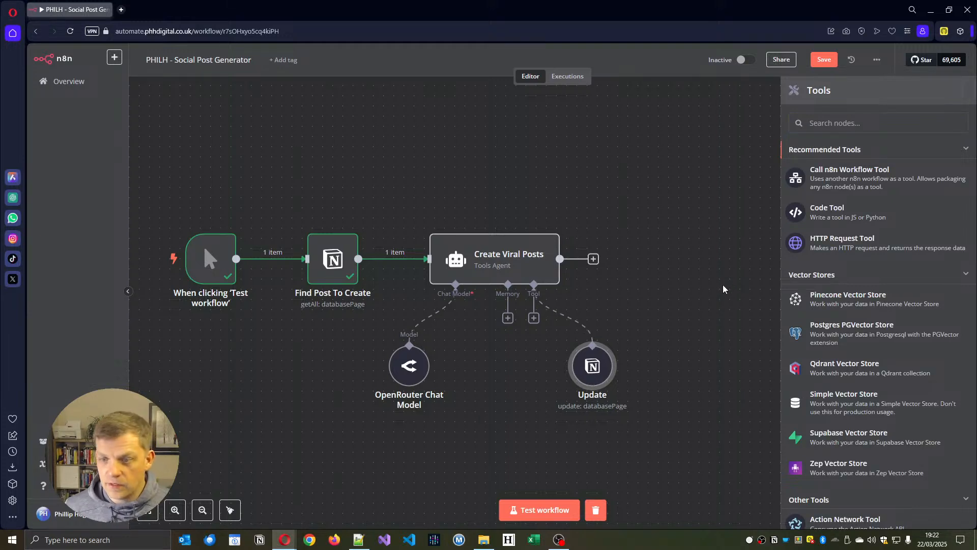
# Add a second property to the Update node's page update, using Output as its key.
pyautogui.scroll(-2, 684, 307)
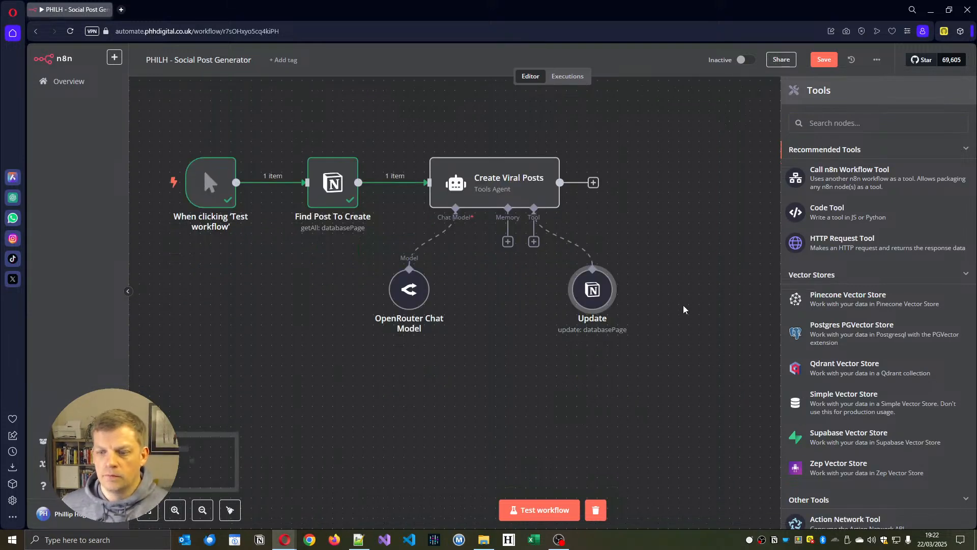
pyautogui.scroll(3, 697, 323)
pyautogui.scroll(-2, 702, 324)
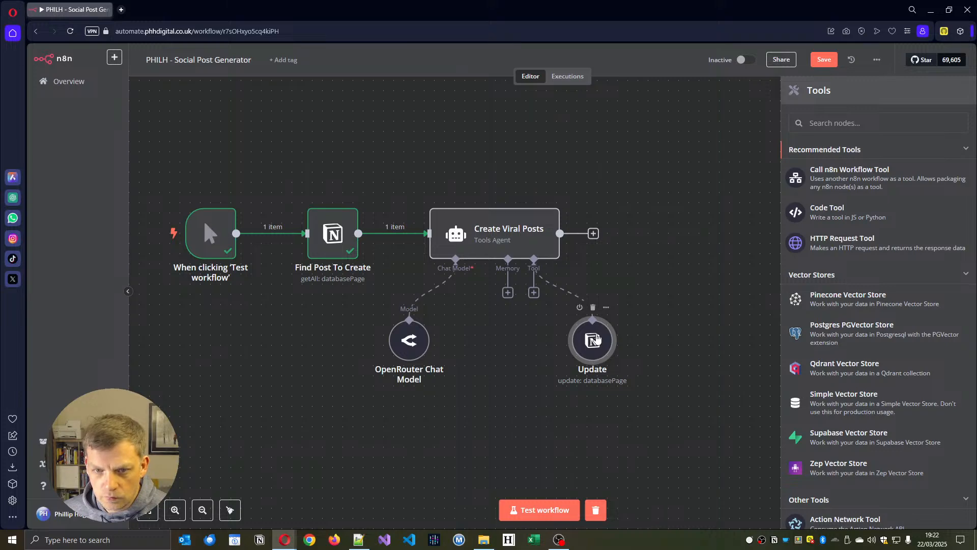
pyautogui.doubleClick(598, 339)
pyautogui.scroll(-1, 434, 443)
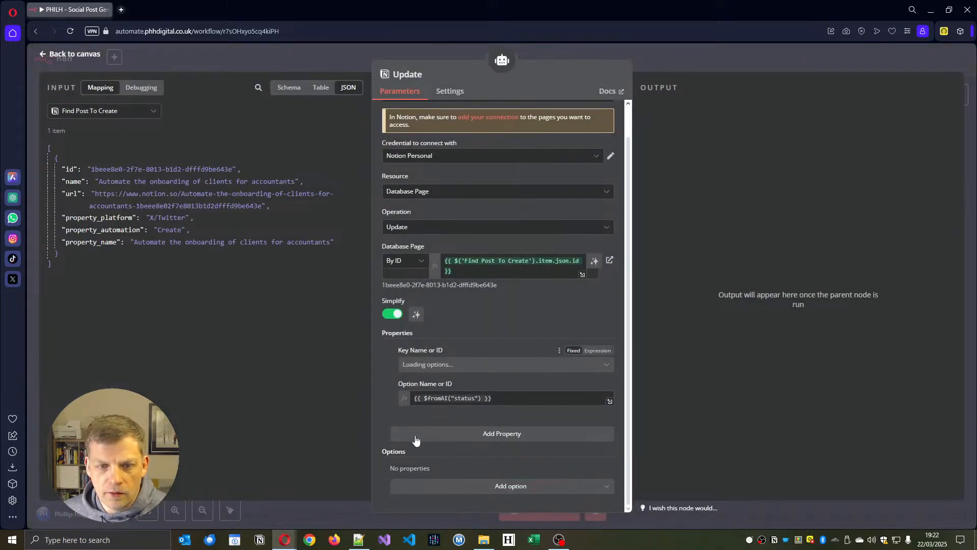
pyautogui.click(434, 440)
pyautogui.scroll(-1, 443, 422)
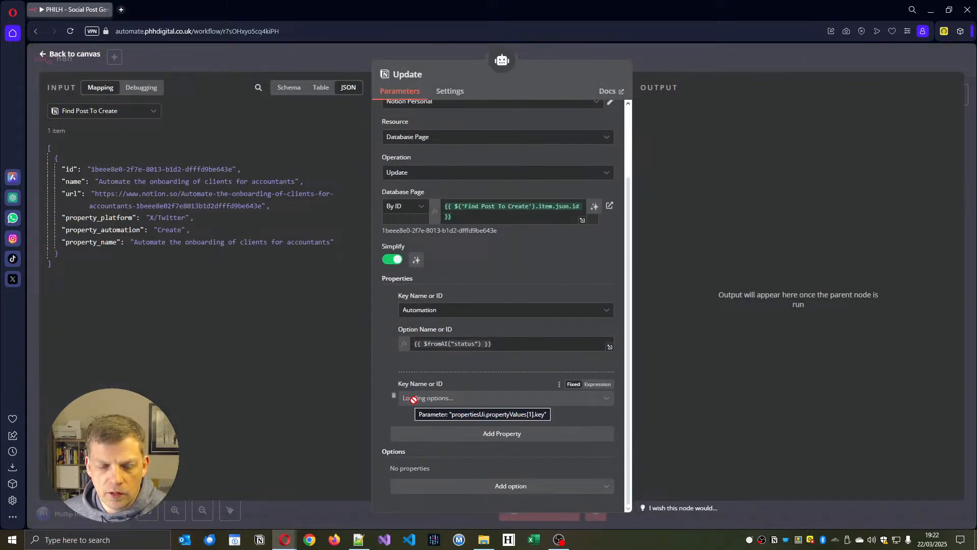
pyautogui.click(460, 400)
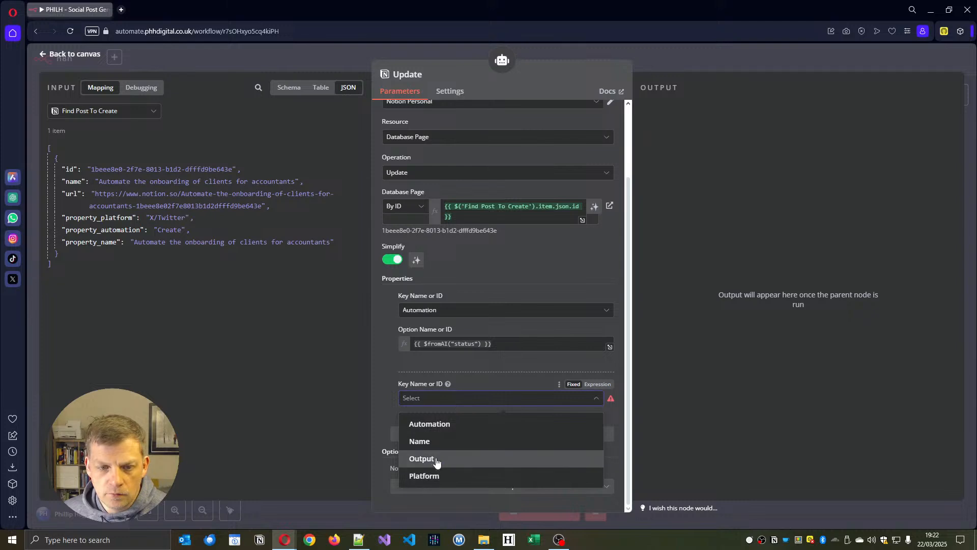
pyautogui.click(433, 458)
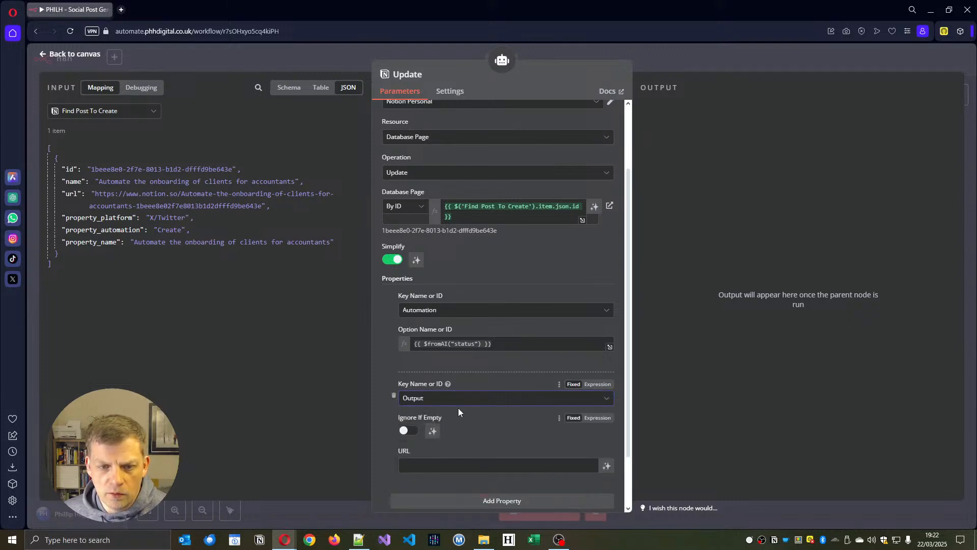
pyautogui.click(535, 398)
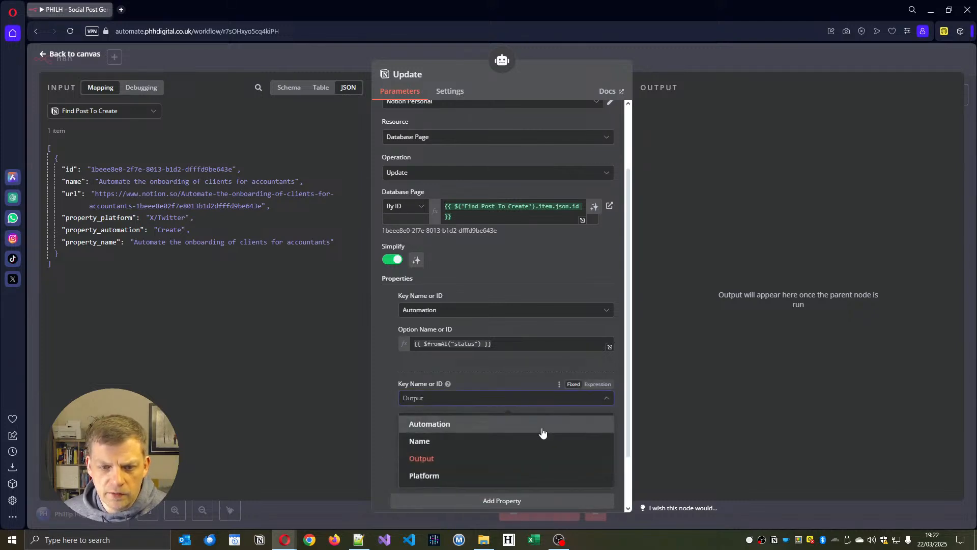
pyautogui.click(540, 422)
pyautogui.click(430, 402)
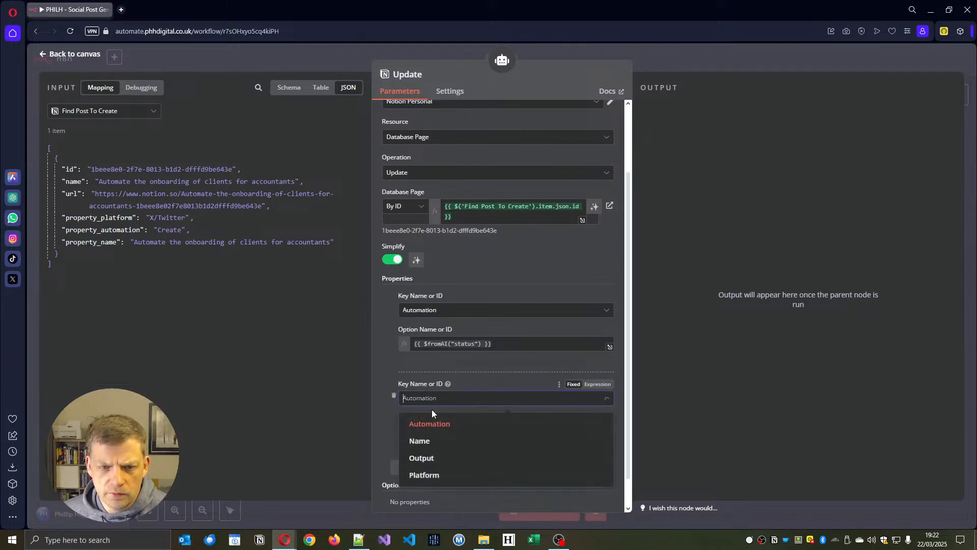
pyautogui.click(421, 458)
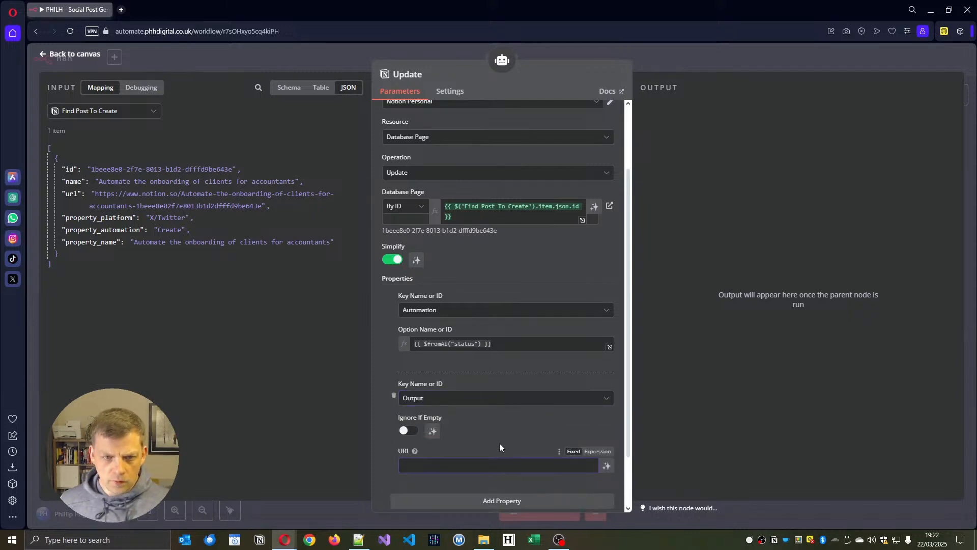
# Set the Output property's URL to an expression using $fromAI("document_url"), based on the status expression, and return to the canvas.
pyautogui.write('{{}}')
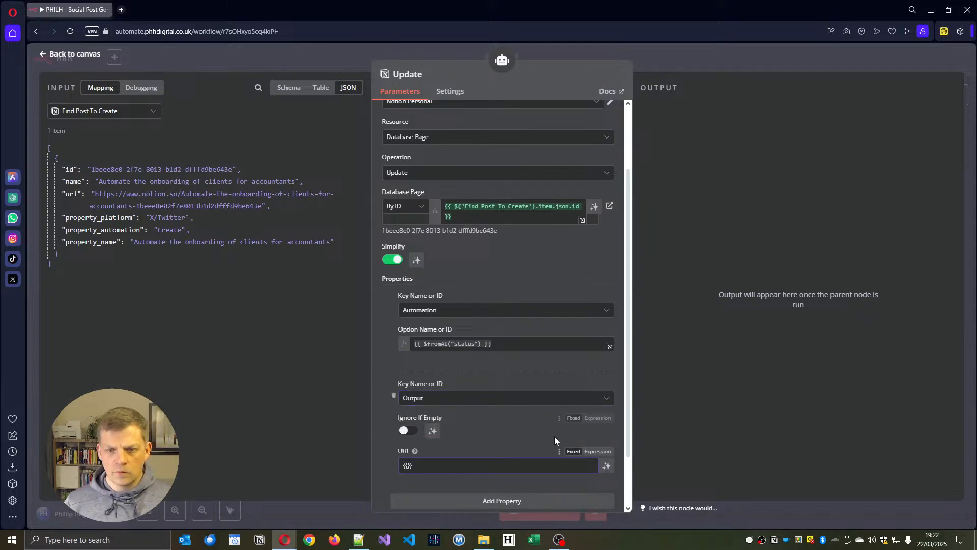
pyautogui.click(586, 453)
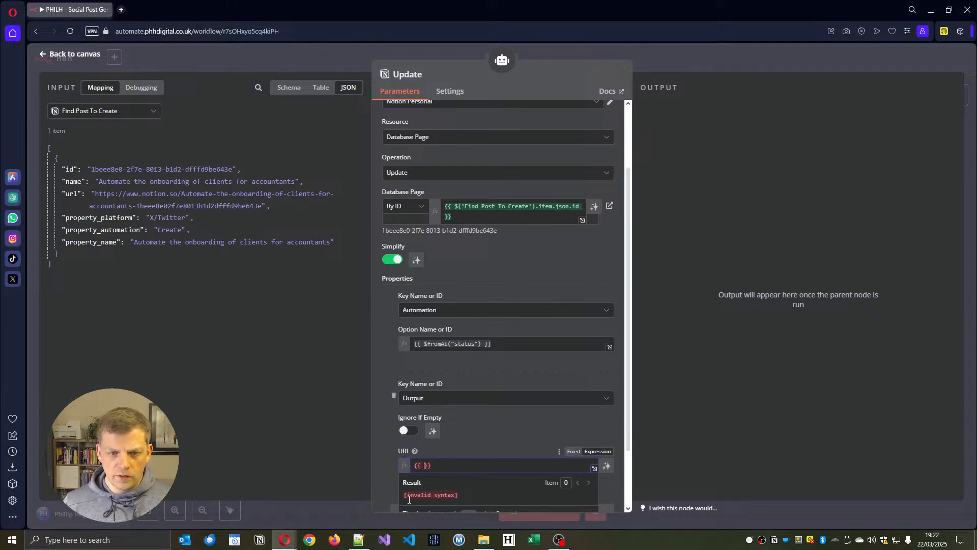
pyautogui.moveTo(493, 344); pyautogui.dragTo(393, 337)
pyautogui.hotkey('ctrl', 'c')
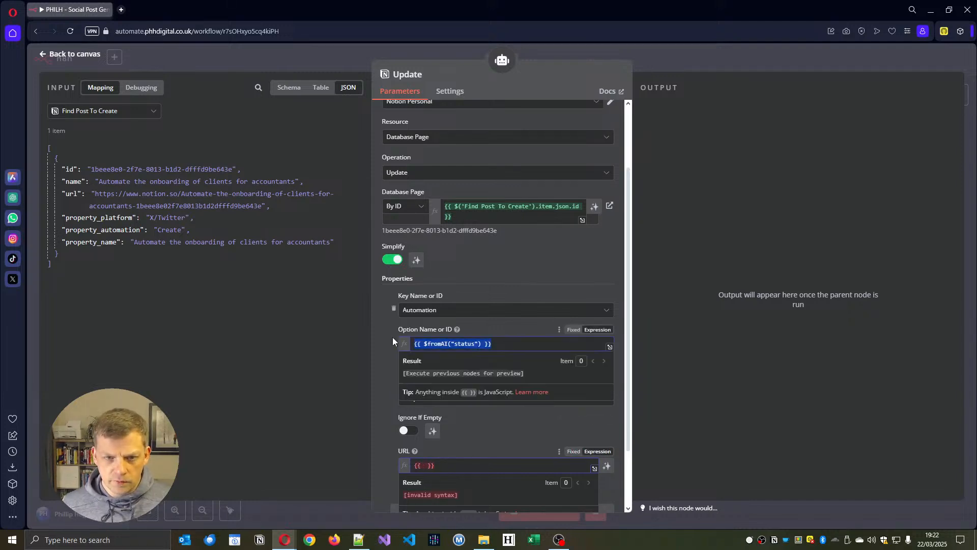
pyautogui.click(424, 465)
pyautogui.hotkey('ctrl', 'v')
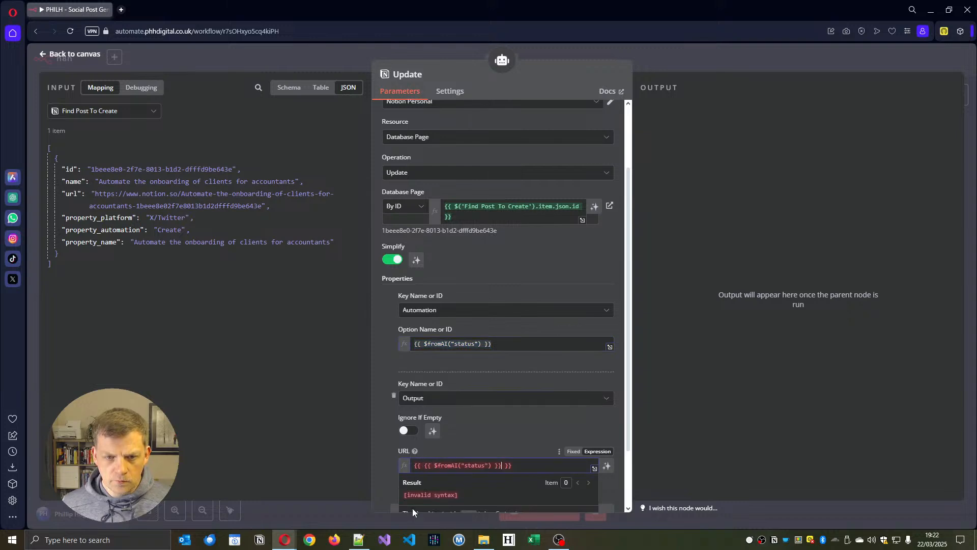
pyautogui.doubleClick(469, 464)
pyautogui.write('document_')
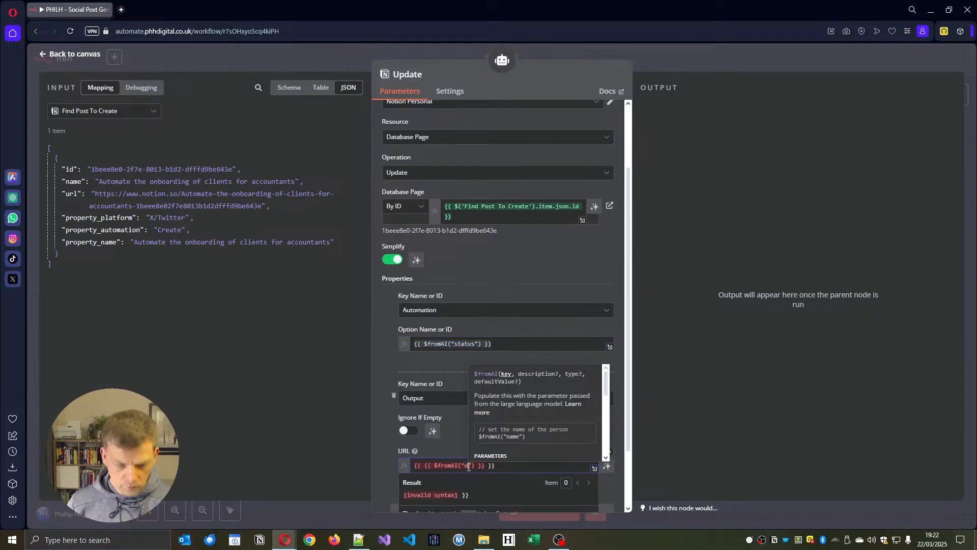
pyautogui.write('url')
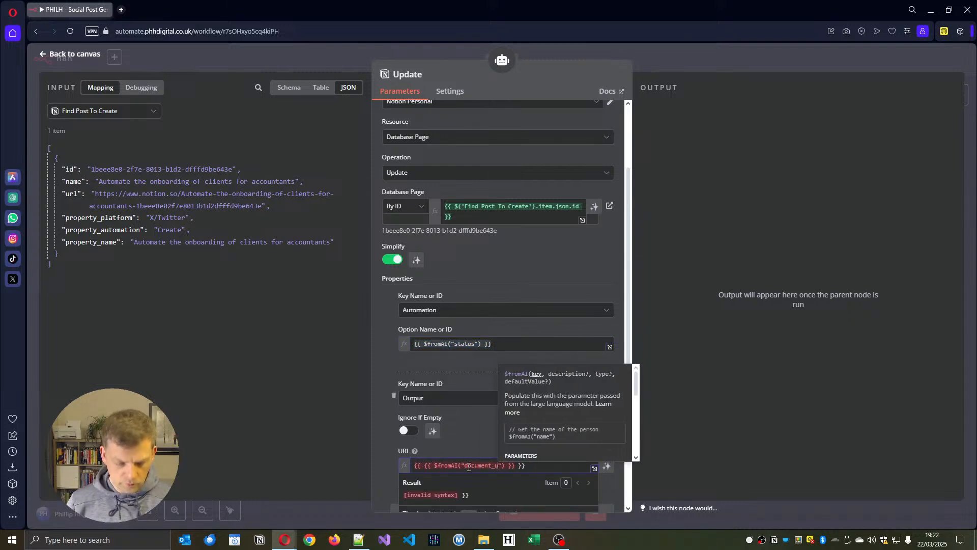
pyautogui.click(40, 54)
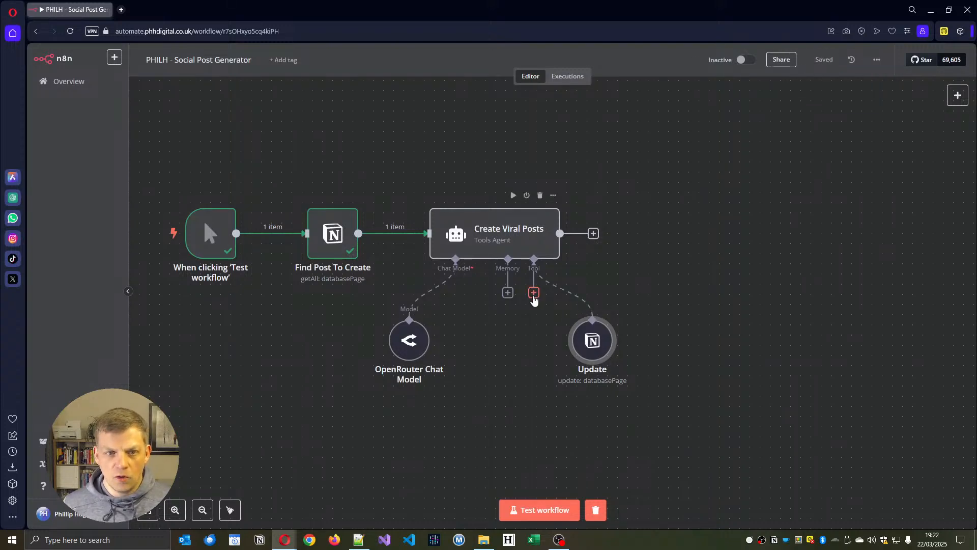
# Add a Google Drive tool to the Create Viral Posts agent and set its file operation to Create From Text.
pyautogui.click(534, 293)
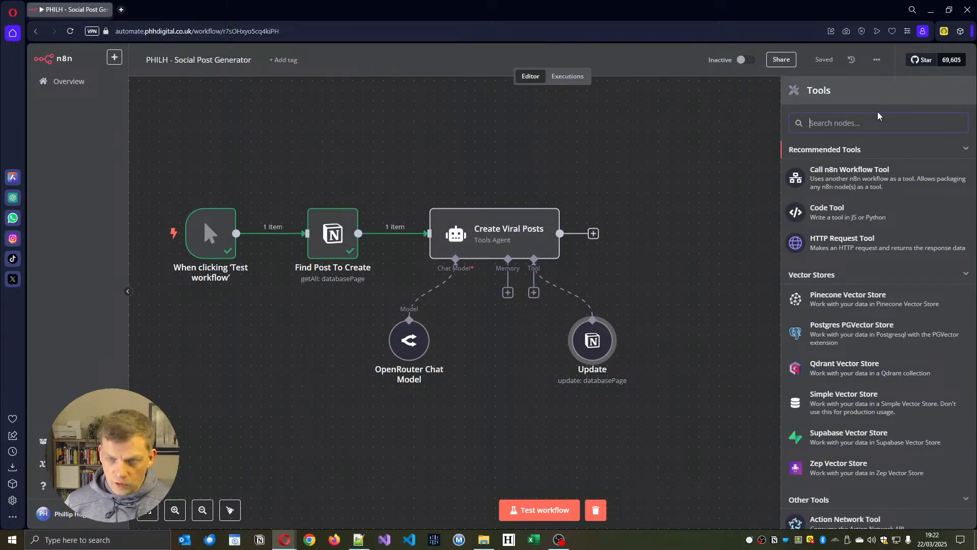
pyautogui.write('drive')
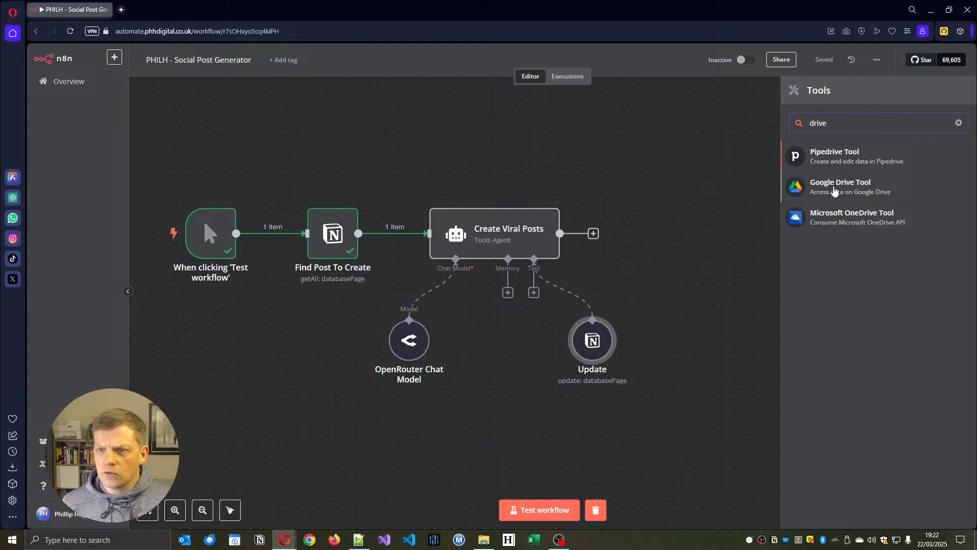
pyautogui.click(835, 190)
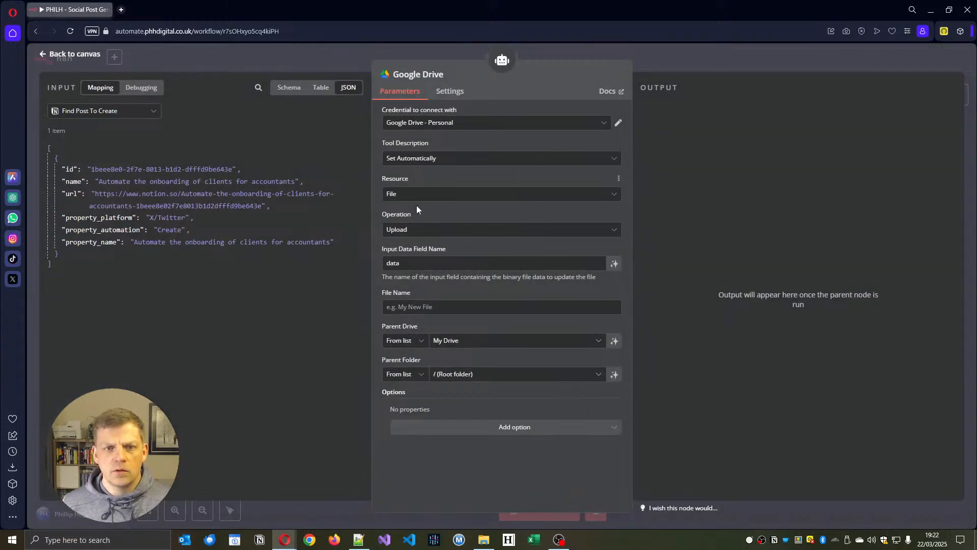
pyautogui.click(420, 232)
pyautogui.scroll(4, 523, 334)
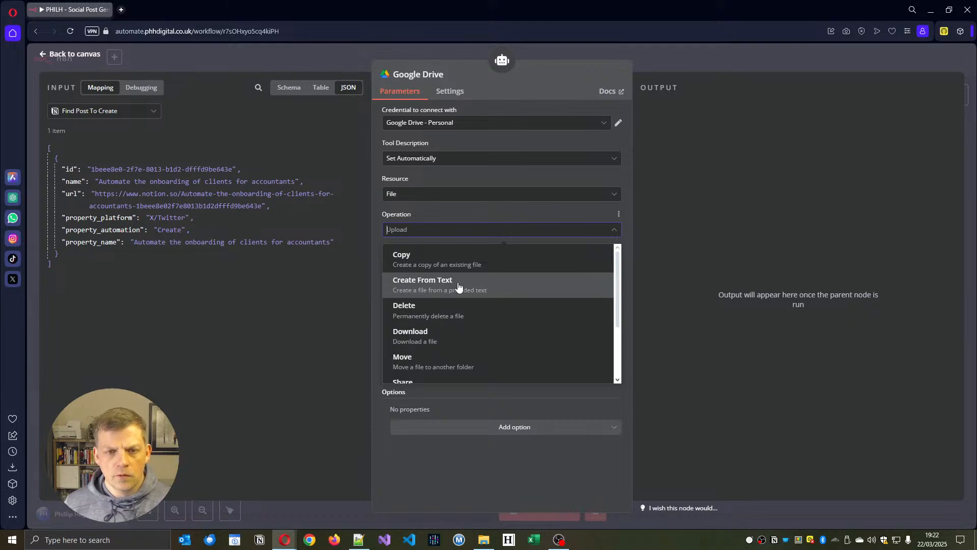
pyautogui.click(467, 285)
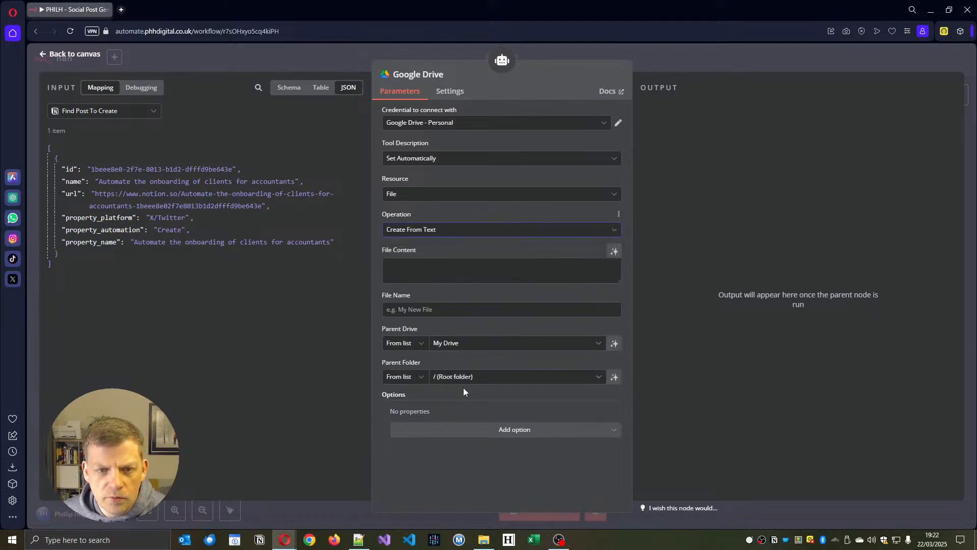
# Map the Google Drive file name to the name field from Find Post To Create.
pyautogui.click(433, 306)
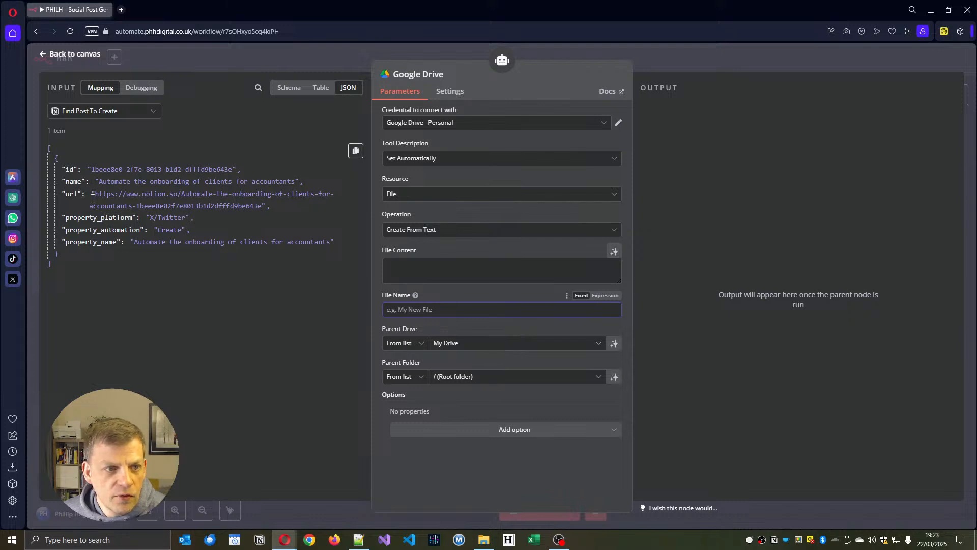
pyautogui.moveTo(73, 182); pyautogui.dragTo(421, 312)
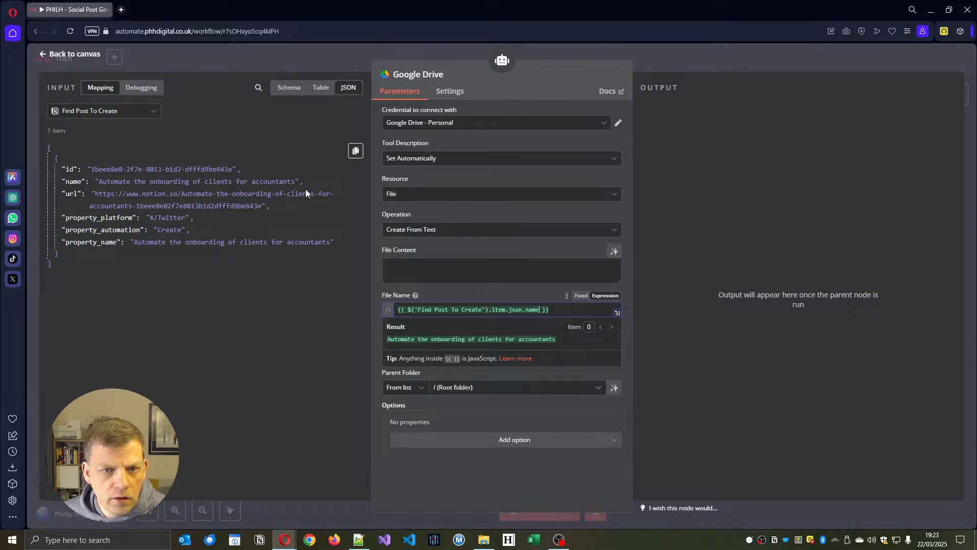
pyautogui.click(490, 391)
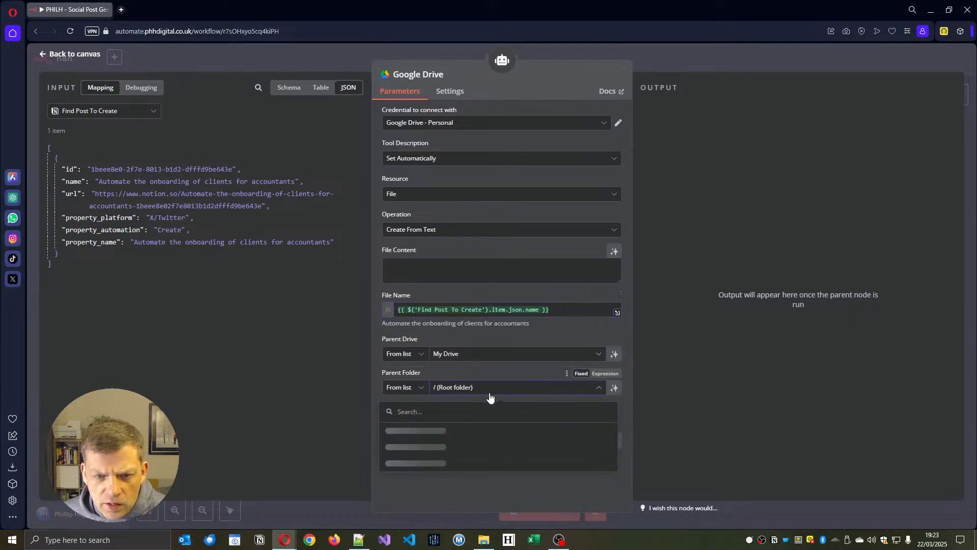
pyautogui.click(495, 365)
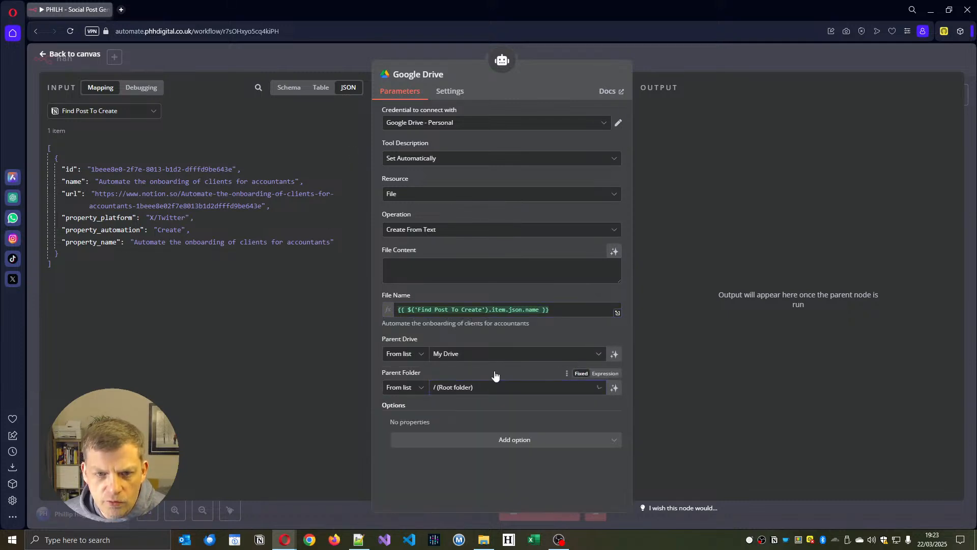
# Set the Google Drive tool's File Content to the expression {{ $fromAI("output") }}.
pyautogui.click(430, 270)
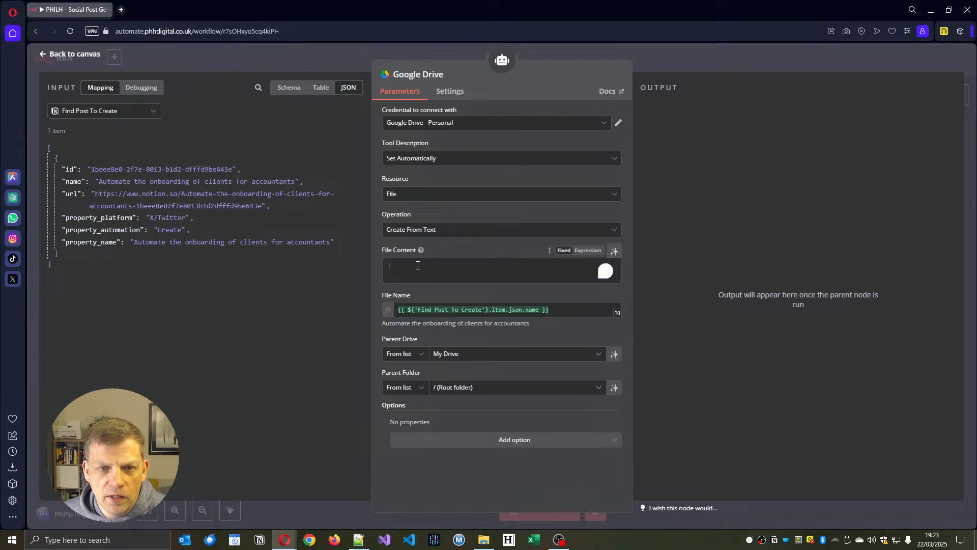
pyautogui.click(588, 250)
pyautogui.write('{{ ')
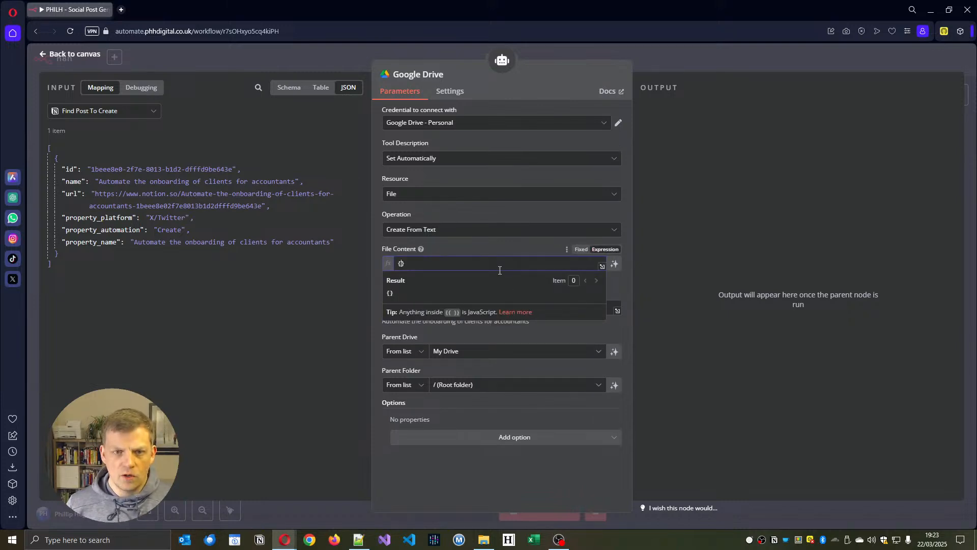
pyautogui.write('$ ')
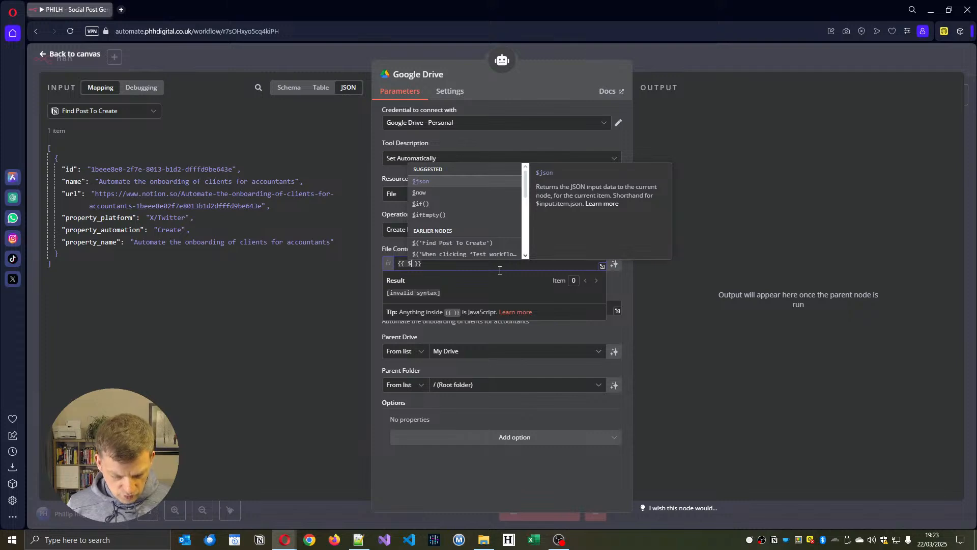
pyautogui.write('from')
pyautogui.press('Return')
pyautogui.write('"')
pyautogui.write('putput')
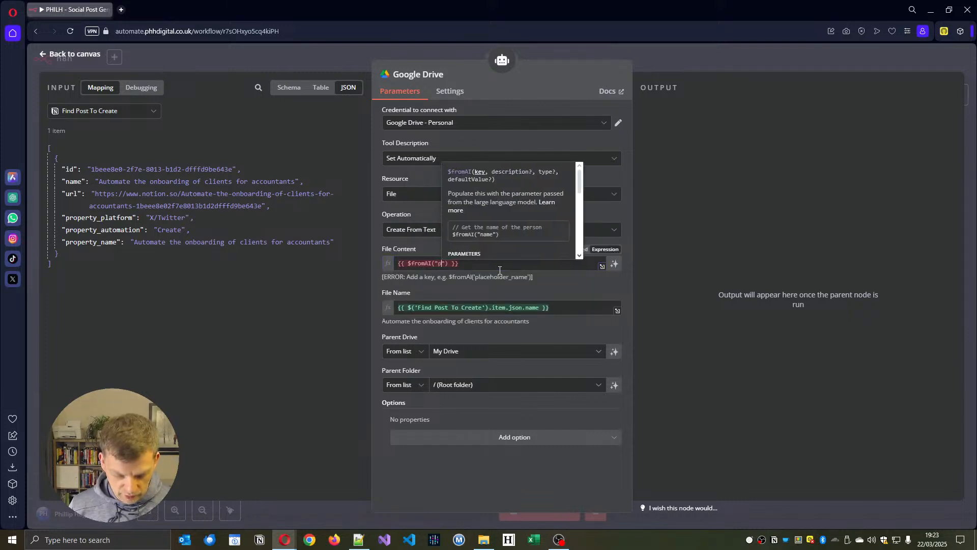
pyautogui.press('BackSpace')
pyautogui.press('BackSpace')
pyautogui.press('BackSpace')
pyautogui.press('BackSpace')
pyautogui.press('BackSpace')
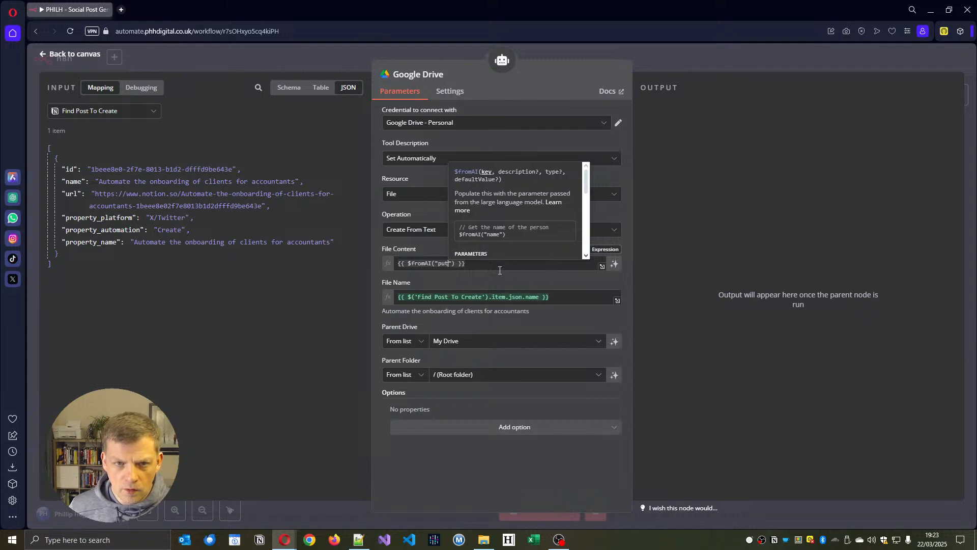
pyautogui.press('BackSpace')
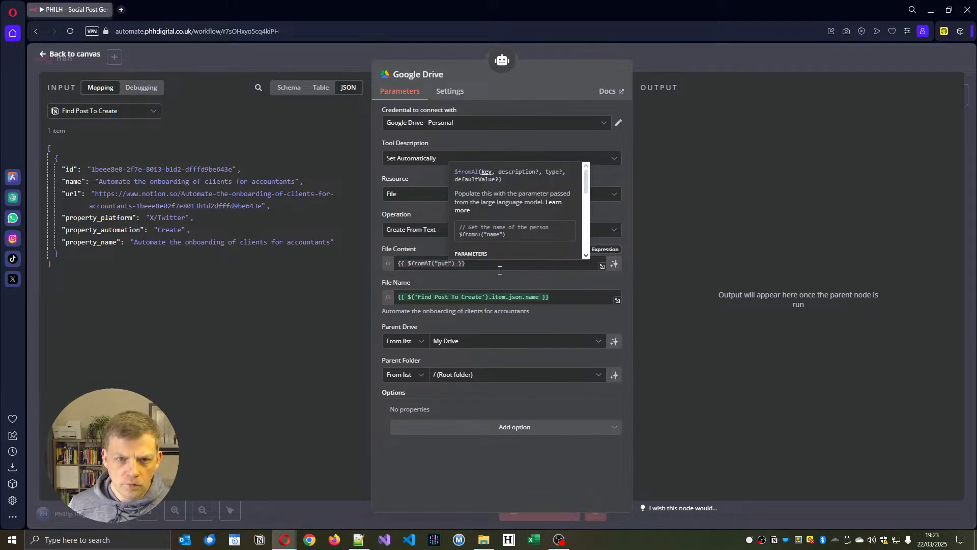
pyautogui.write('ouput')
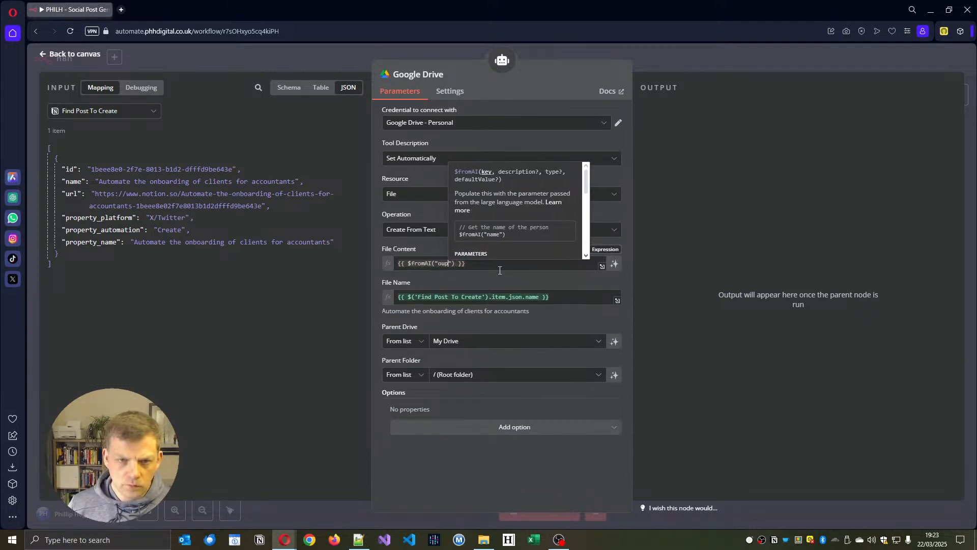
pyautogui.click(447, 260)
pyautogui.write('tput')
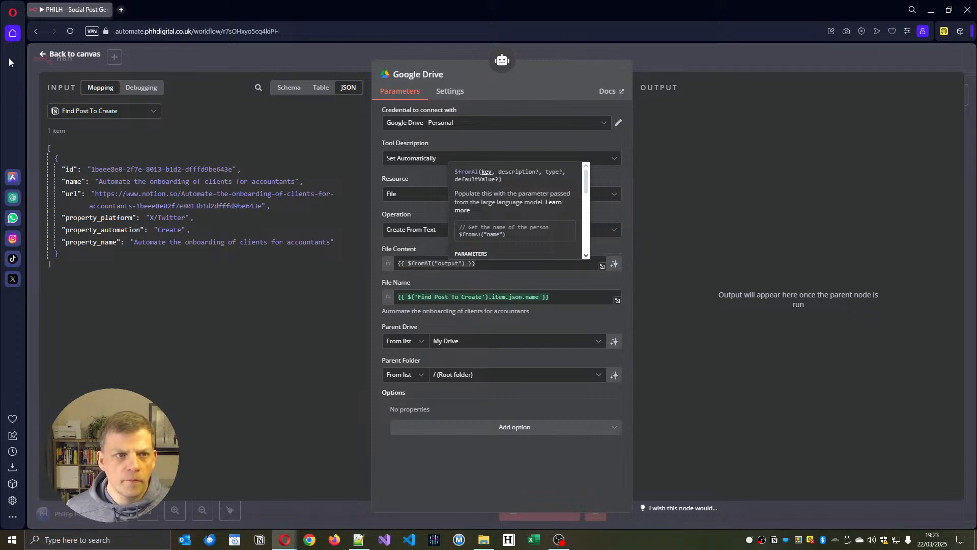
# Return to the canvas and shift the Update node slightly farther right, away from the Google Drive node.
pyautogui.click(46, 55)
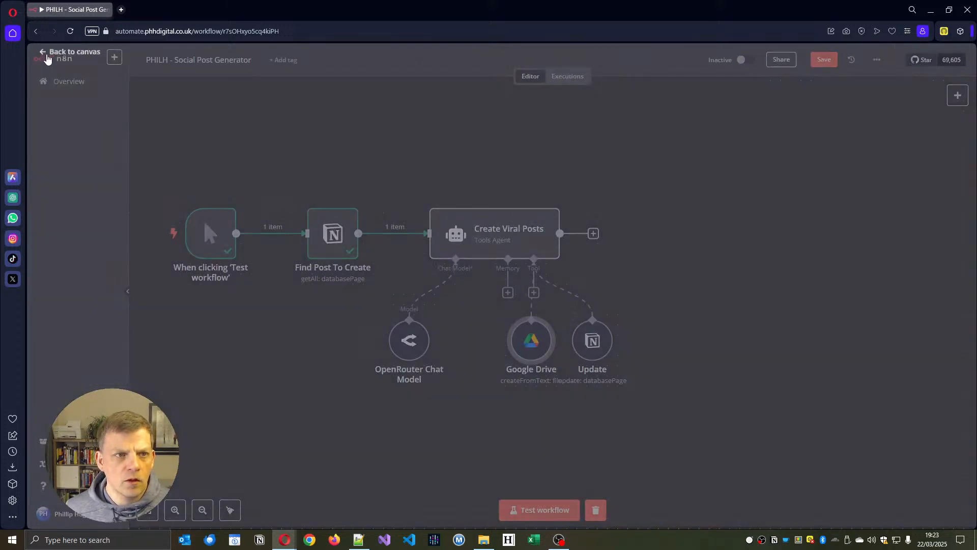
pyautogui.moveTo(606, 343); pyautogui.dragTo(638, 342)
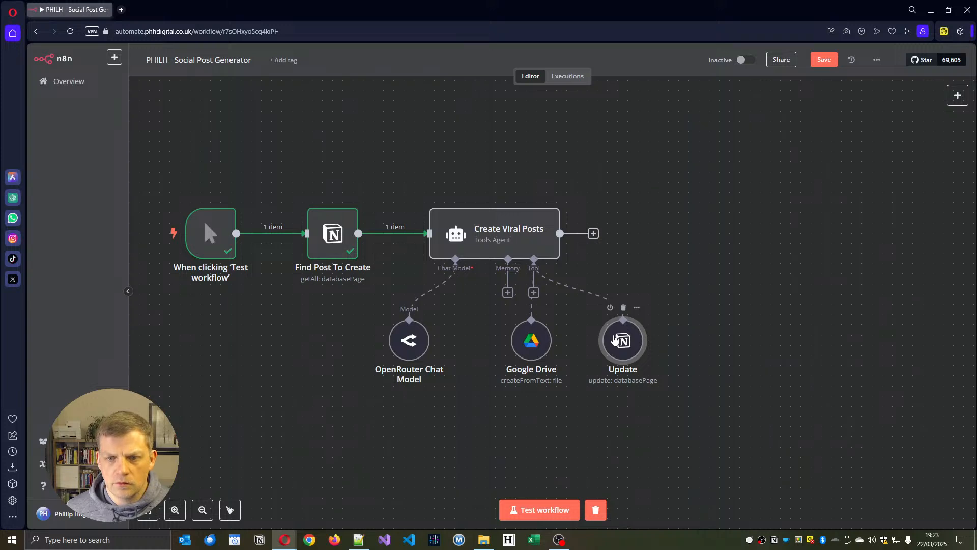
# Shift the Google Drive tool node slightly right and rename it Create File.
pyautogui.moveTo(526, 348); pyautogui.dragTo(536, 347)
pyautogui.rightClick(539, 344)
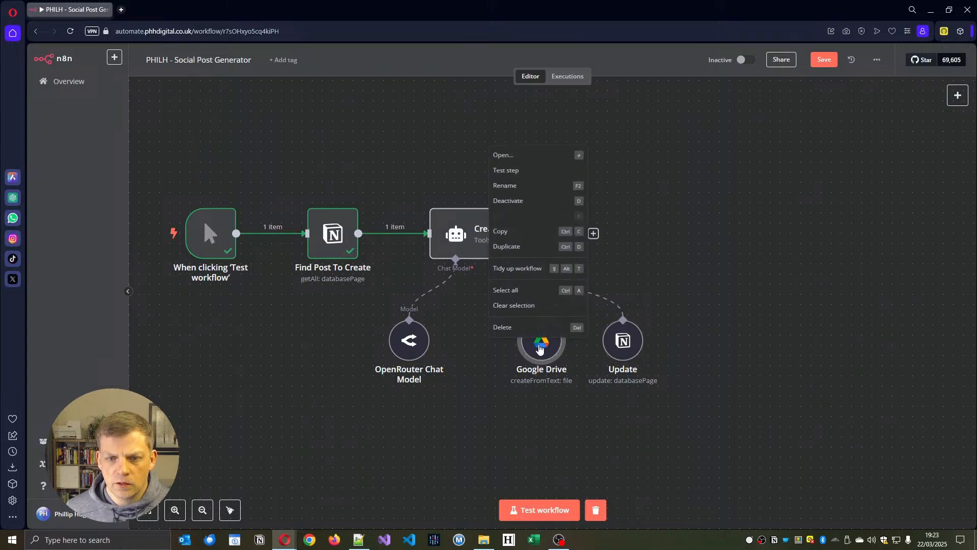
pyautogui.click(531, 186)
pyautogui.write('Create File')
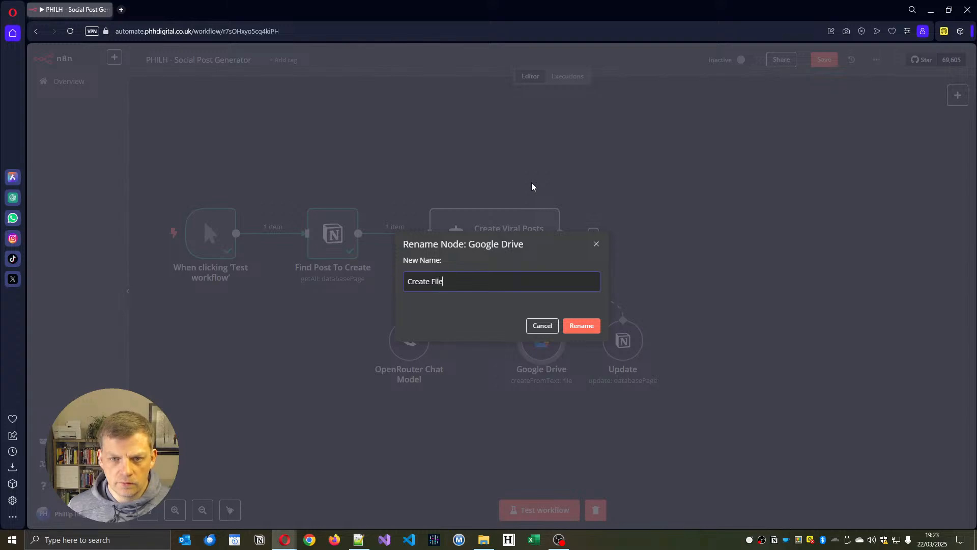
pyautogui.click(574, 326)
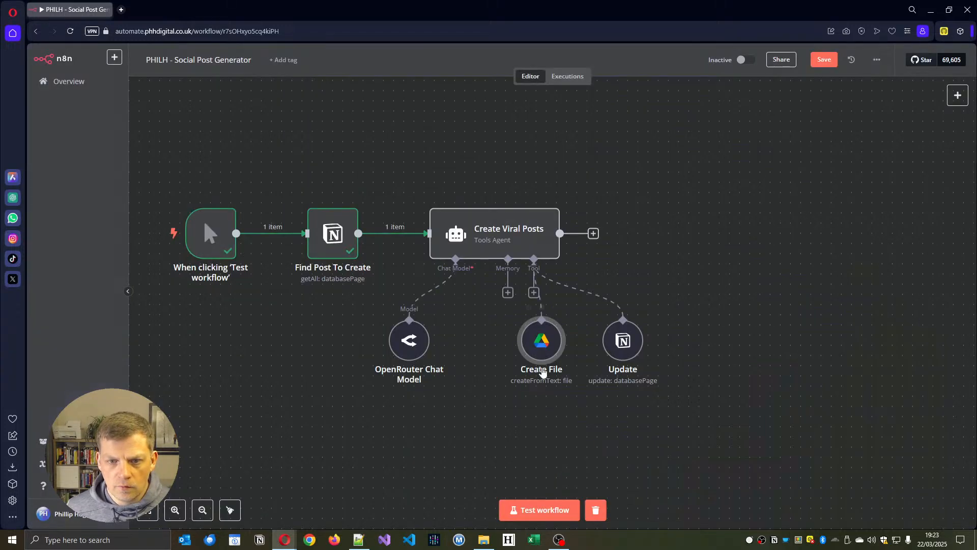
# Search for "social" among the parent folders of My Drive in the Create File node, leaving the root folder selected, and return to the canvas.
pyautogui.doubleClick(551, 353)
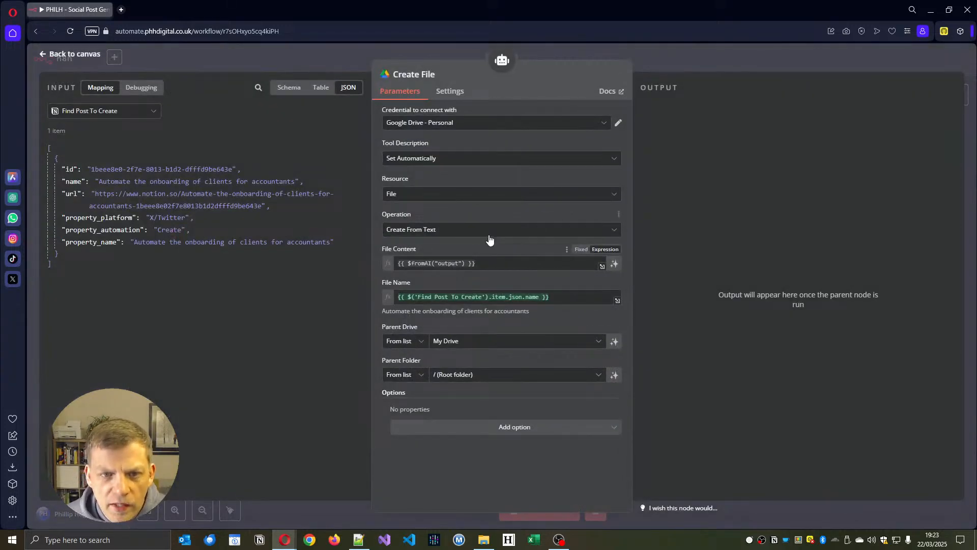
pyautogui.click(489, 345)
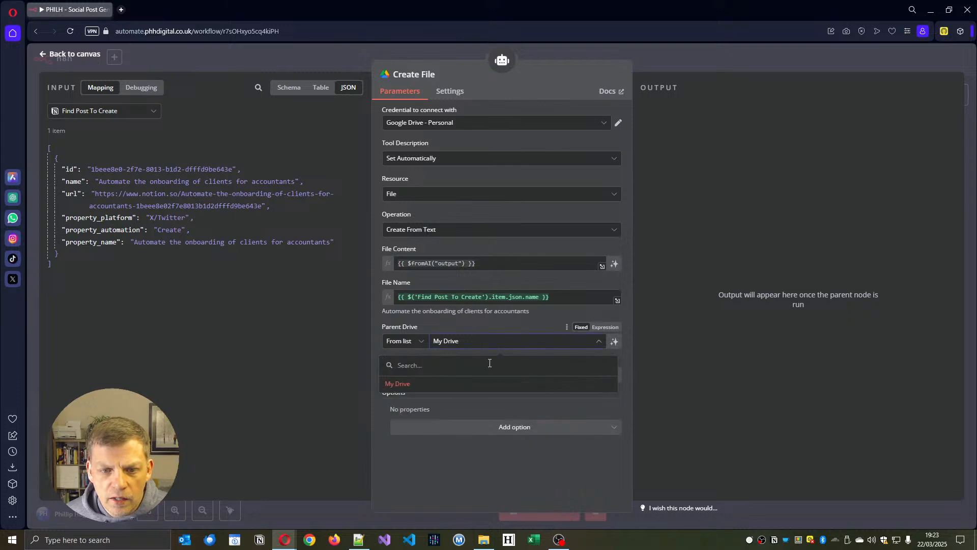
pyautogui.click(492, 383)
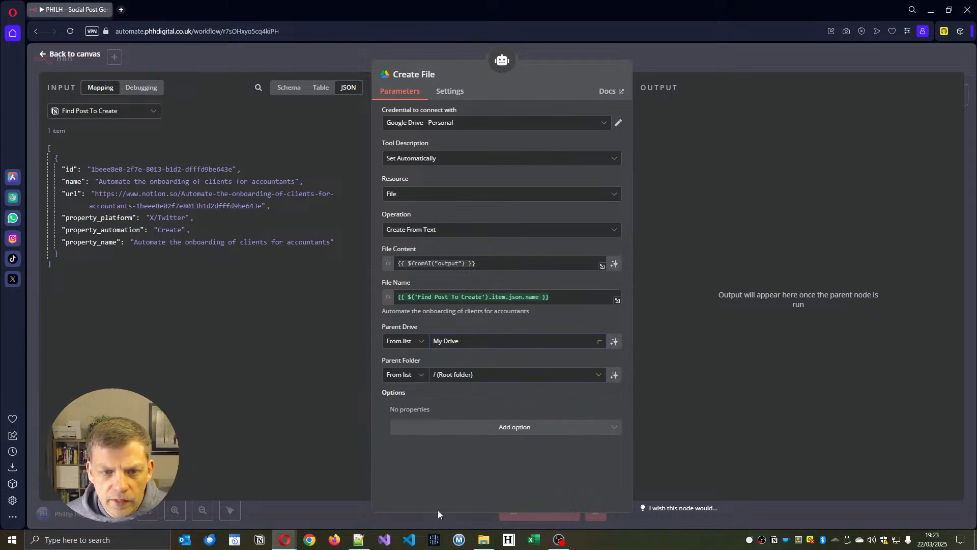
pyautogui.click(481, 375)
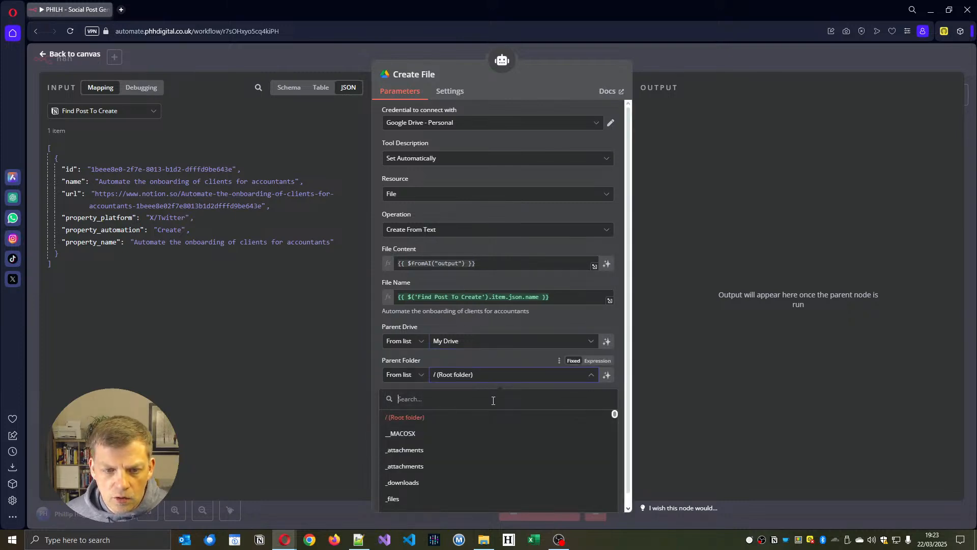
pyautogui.write('social')
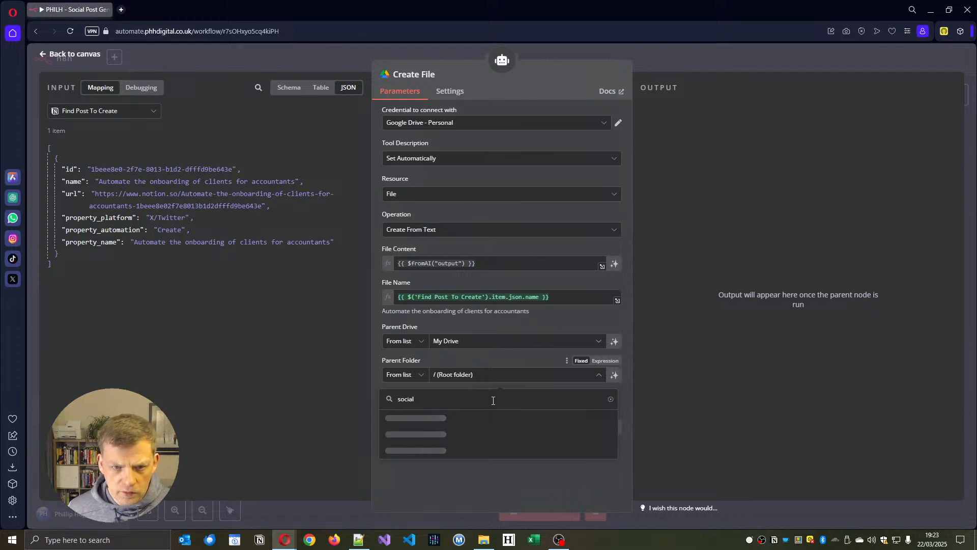
pyautogui.scroll(-2, 493, 463)
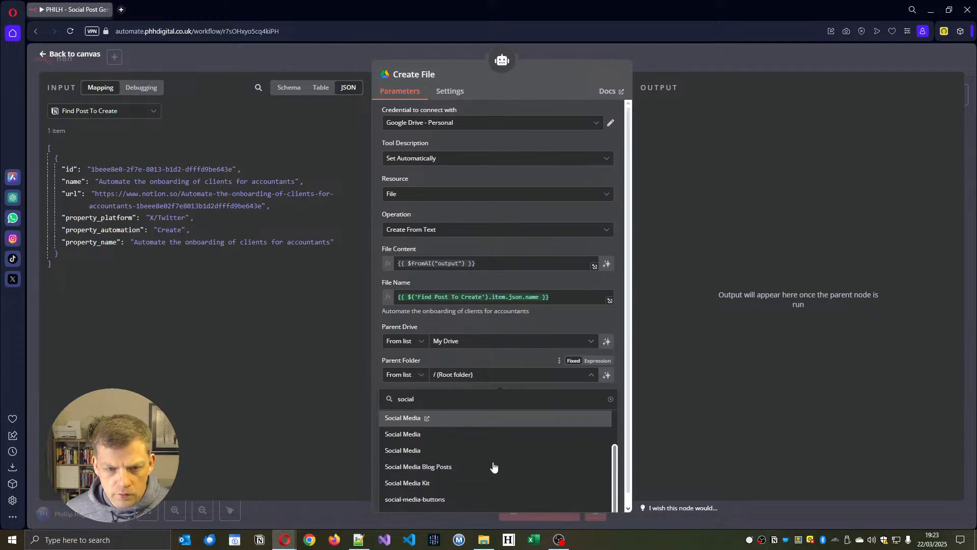
pyautogui.scroll(2, 495, 466)
pyautogui.scroll(-2, 492, 461)
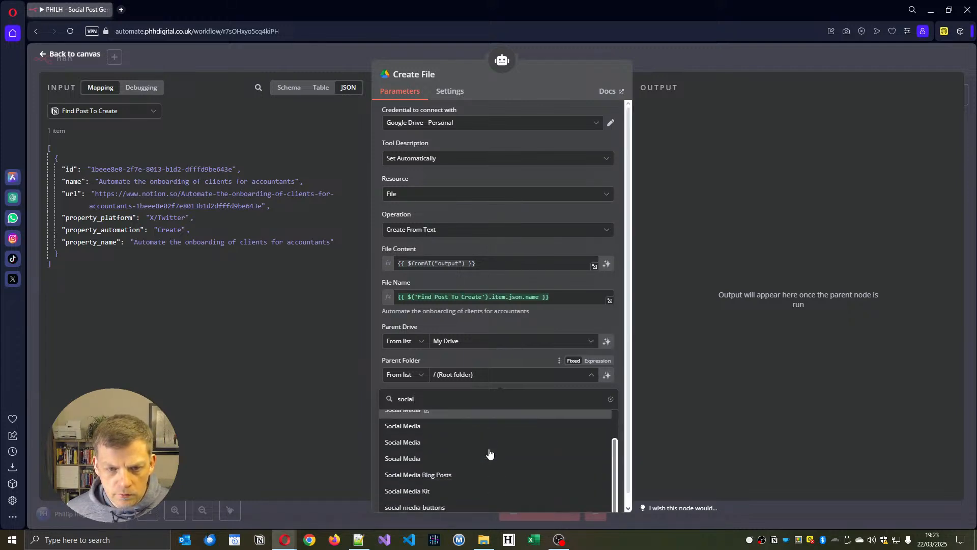
pyautogui.scroll(3, 454, 495)
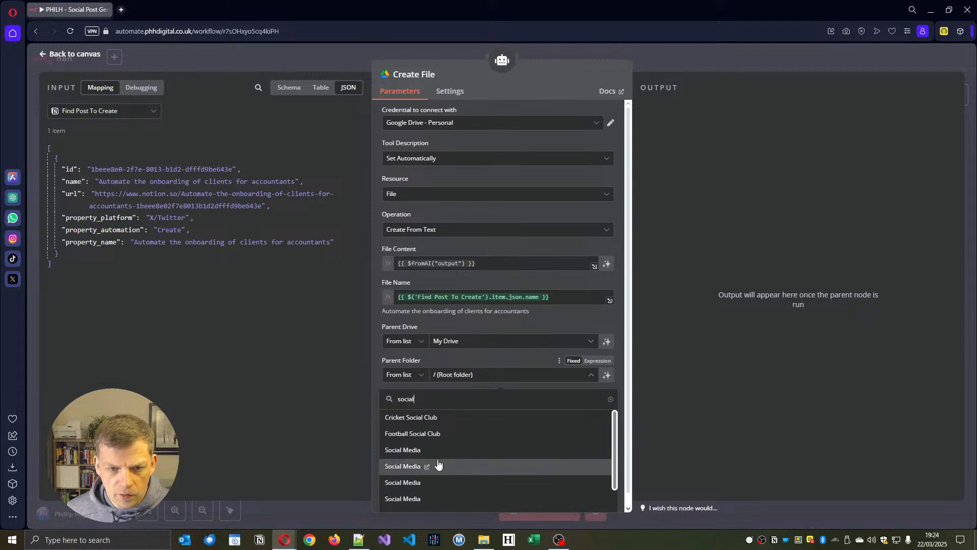
pyautogui.click(500, 356)
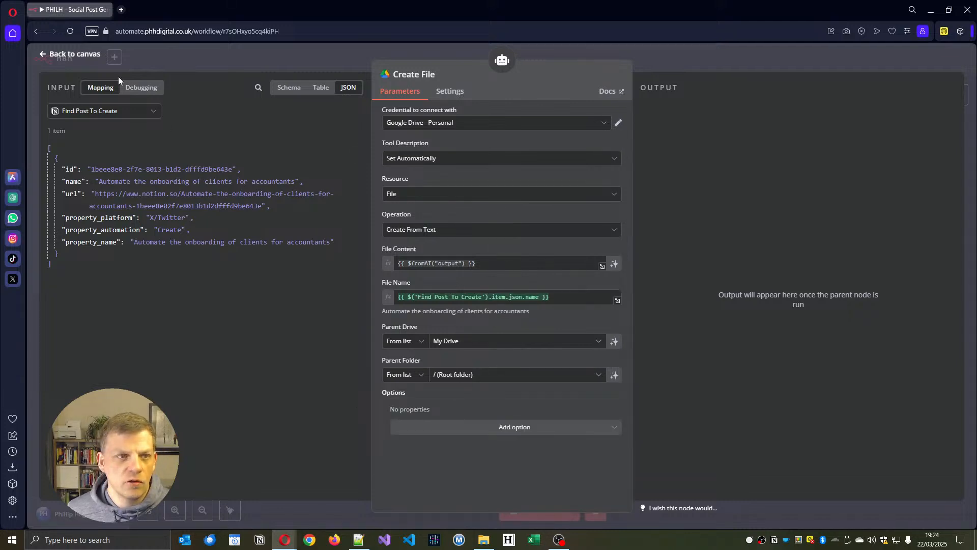
pyautogui.click(71, 56)
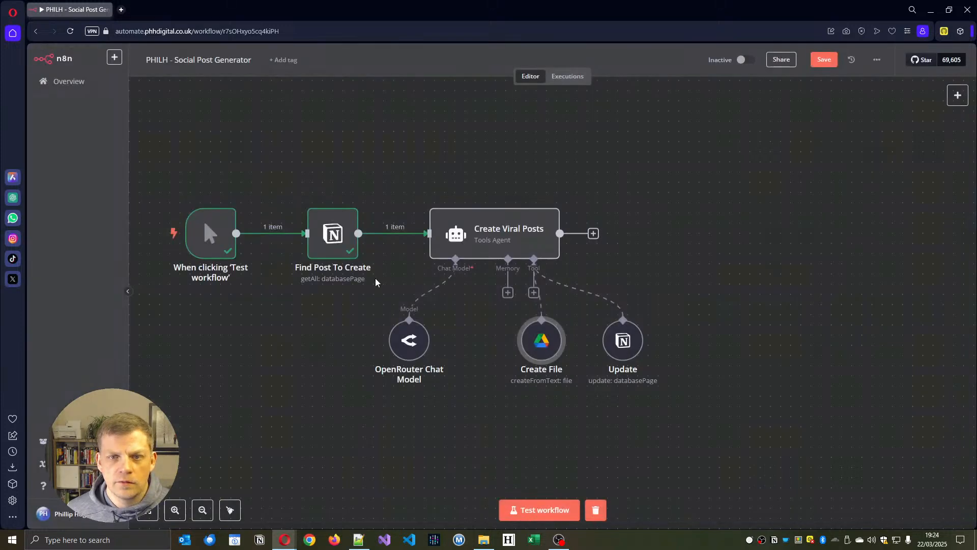
# Move the Create File node closer to Update and shift the OpenRouter Chat Model node slightly right.
pyautogui.moveTo(544, 360); pyautogui.dragTo(564, 359)
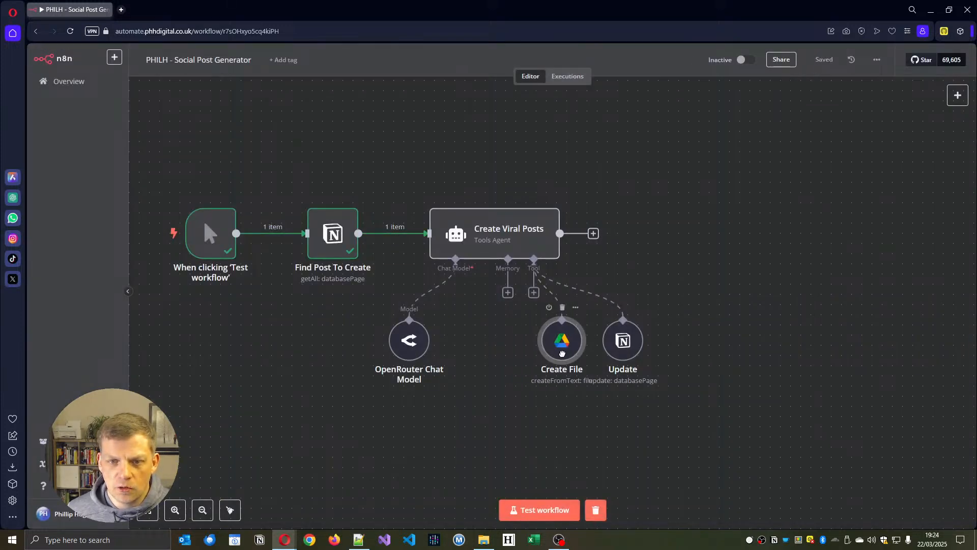
pyautogui.moveTo(414, 331); pyautogui.dragTo(424, 330)
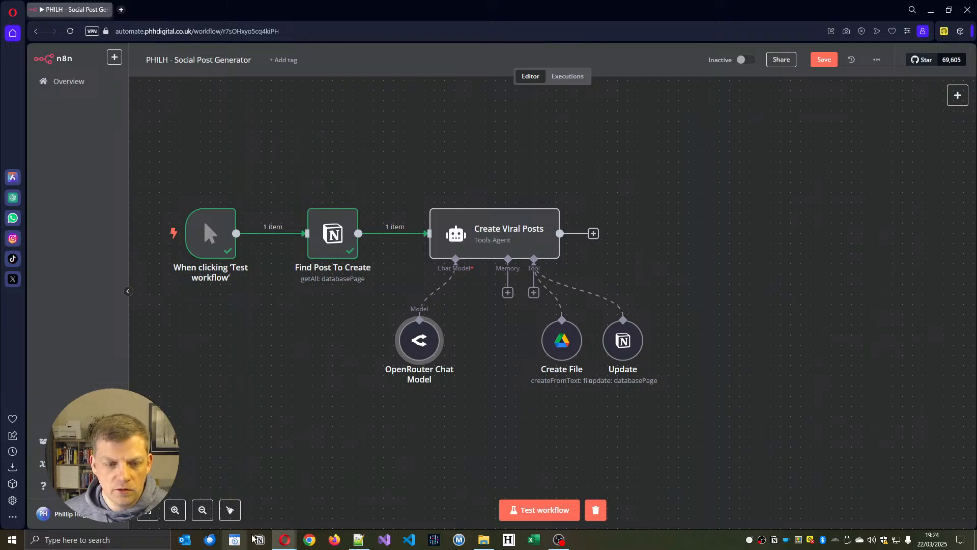
# Switch to the Notion window to check the Viral Social Media Posts database, and return to the n8n workflow.
pyautogui.moveTo(284, 539)
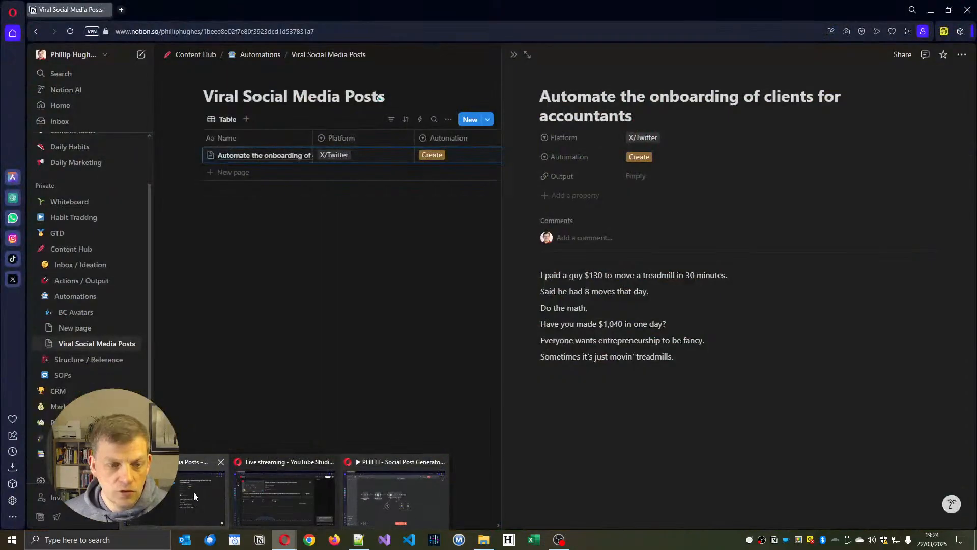
pyautogui.click(193, 491)
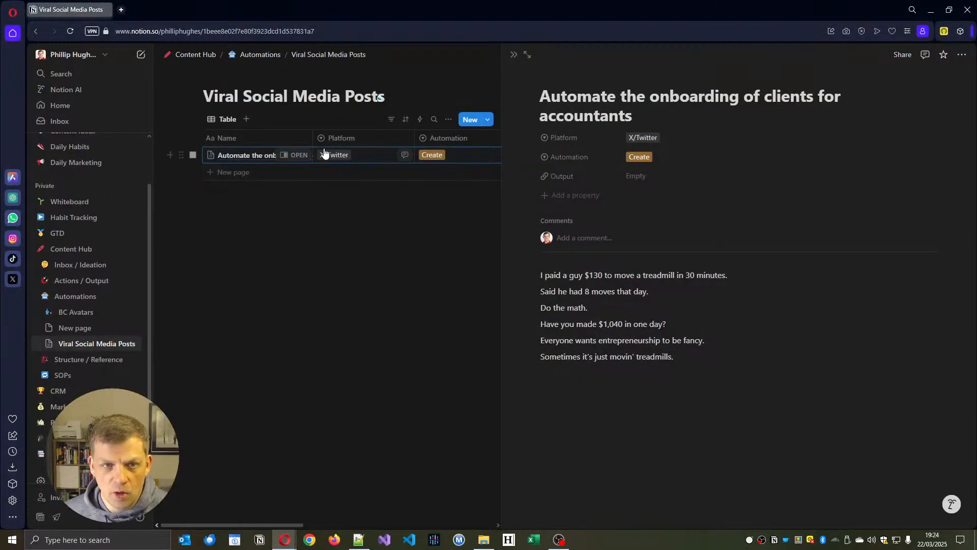
pyautogui.moveTo(285, 539)
pyautogui.click(405, 505)
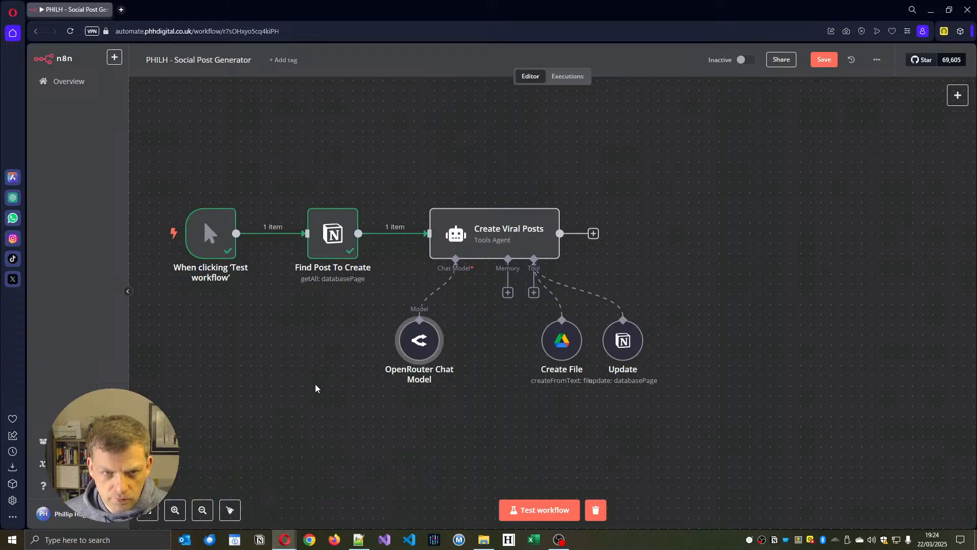
# Rename the OpenRouter Chat Model node to Claude 3.7.
pyautogui.click(476, 229)
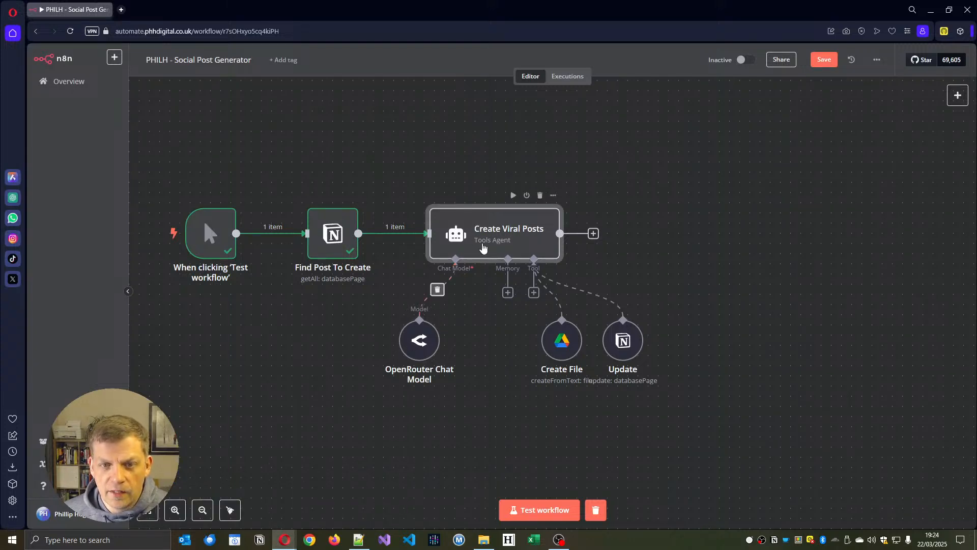
pyautogui.click(425, 345)
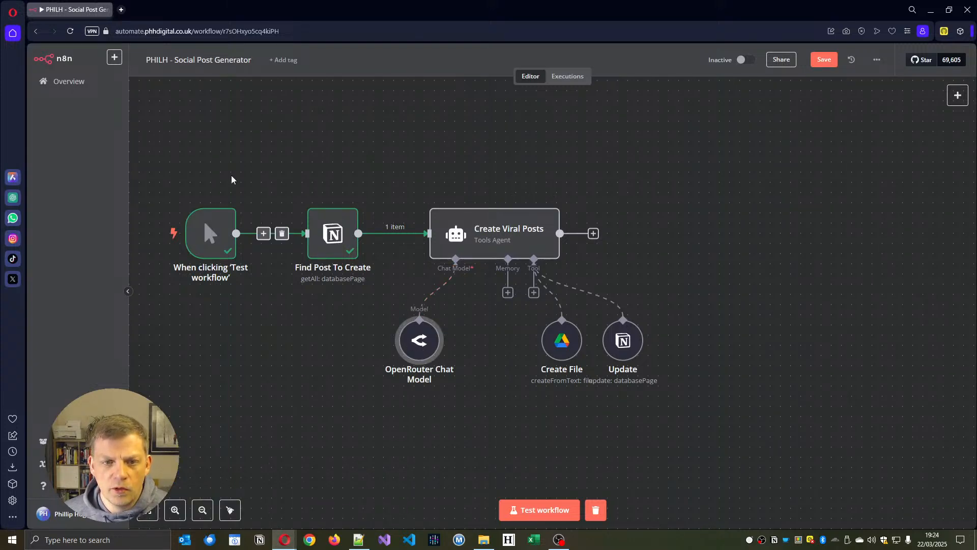
pyautogui.rightClick(408, 336)
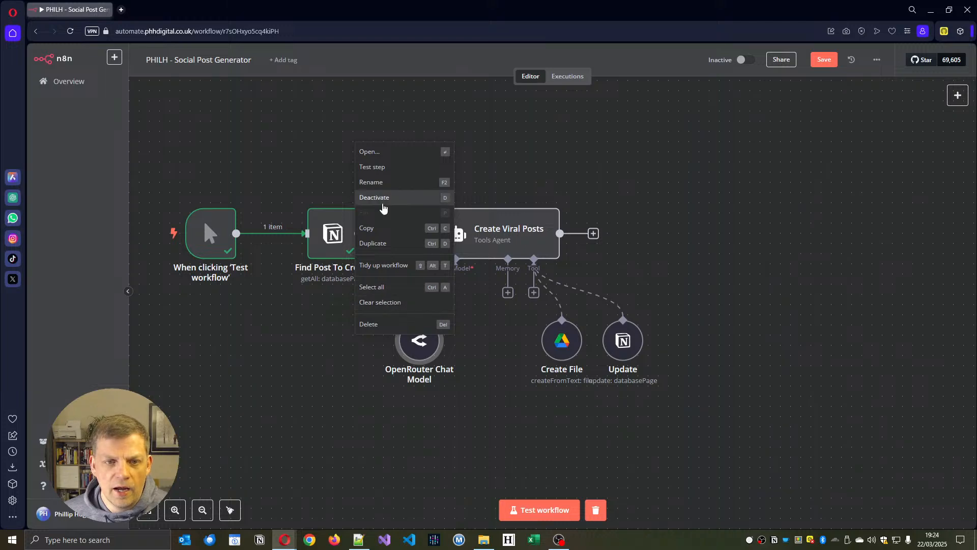
pyautogui.click(383, 182)
pyautogui.write('Cl')
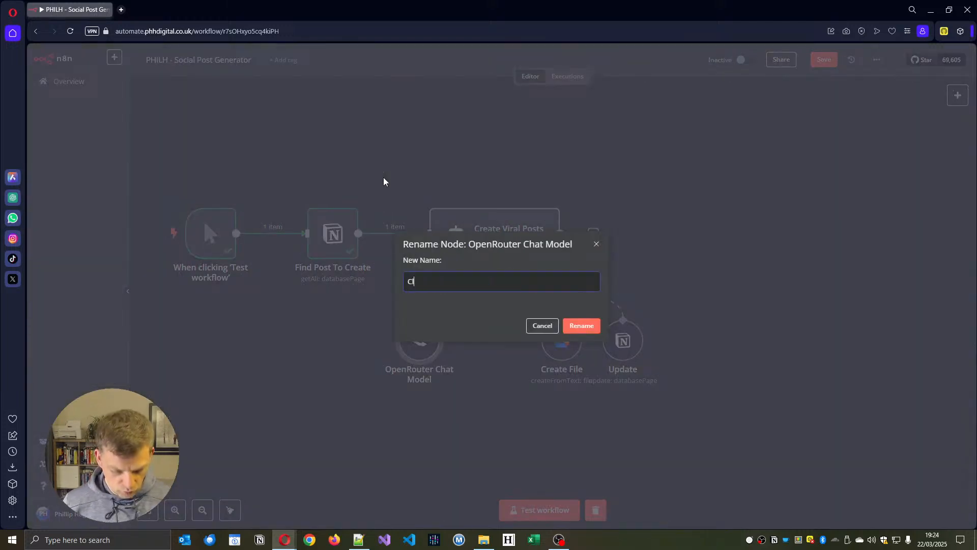
pyautogui.write('aude 3.7')
pyautogui.click(580, 329)
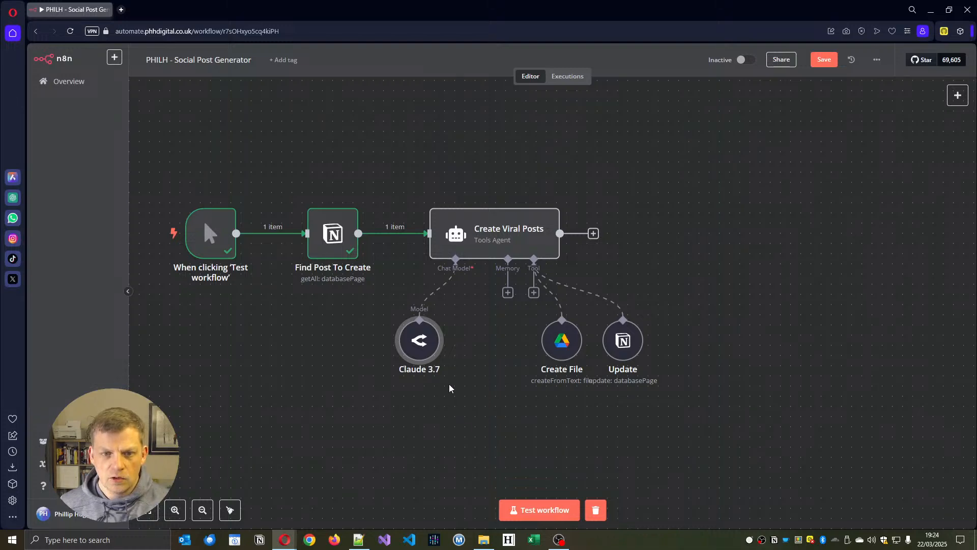
# Move the Update node slightly farther right to widen the gap from Create File.
pyautogui.doubleClick(418, 338)
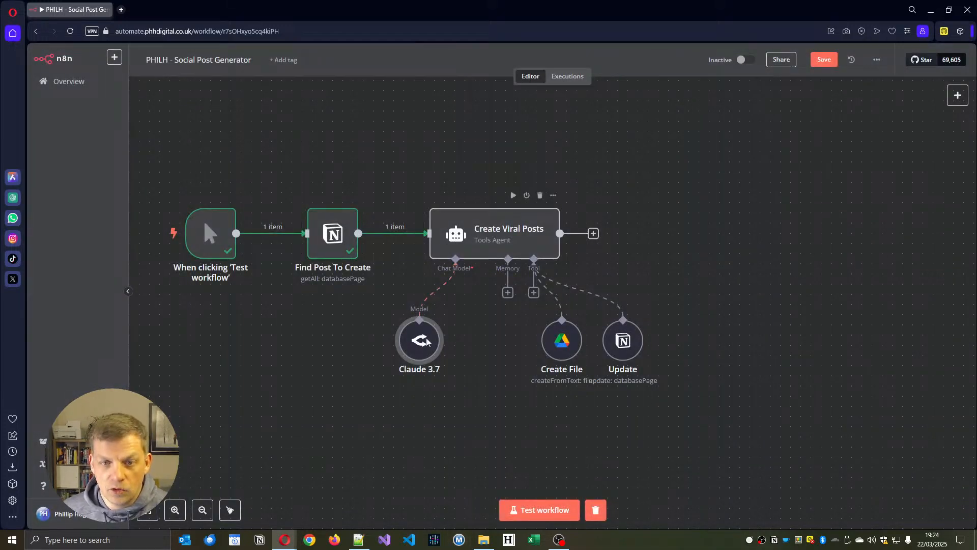
pyautogui.moveTo(609, 350); pyautogui.dragTo(630, 350)
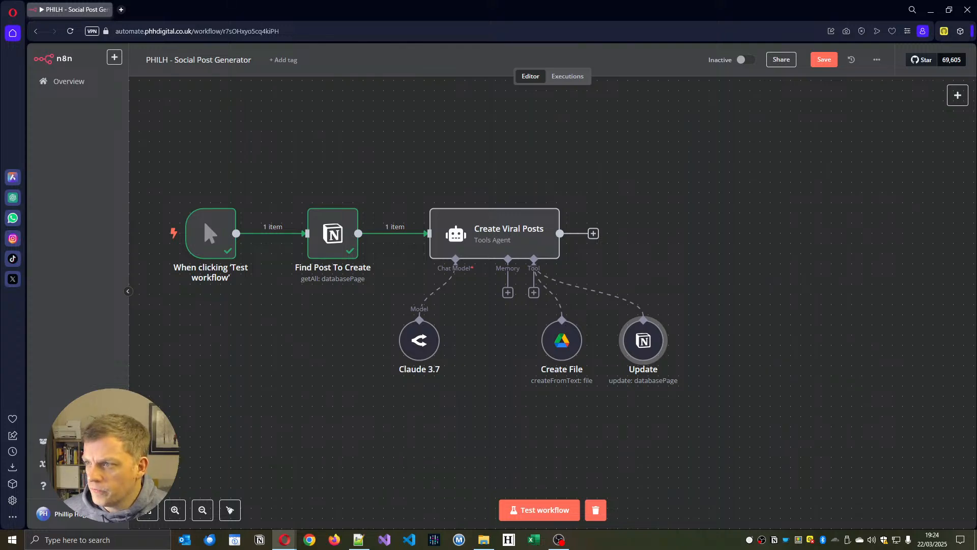
# Set the Create Viral Posts agent's prompt source to Define below and switch its user message to an expression.
pyautogui.doubleClick(470, 224)
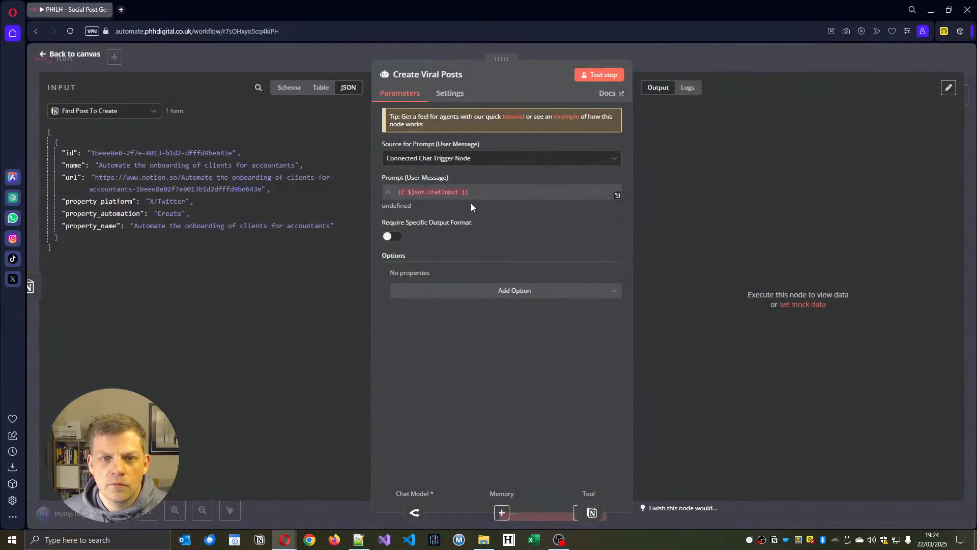
pyautogui.click(456, 158)
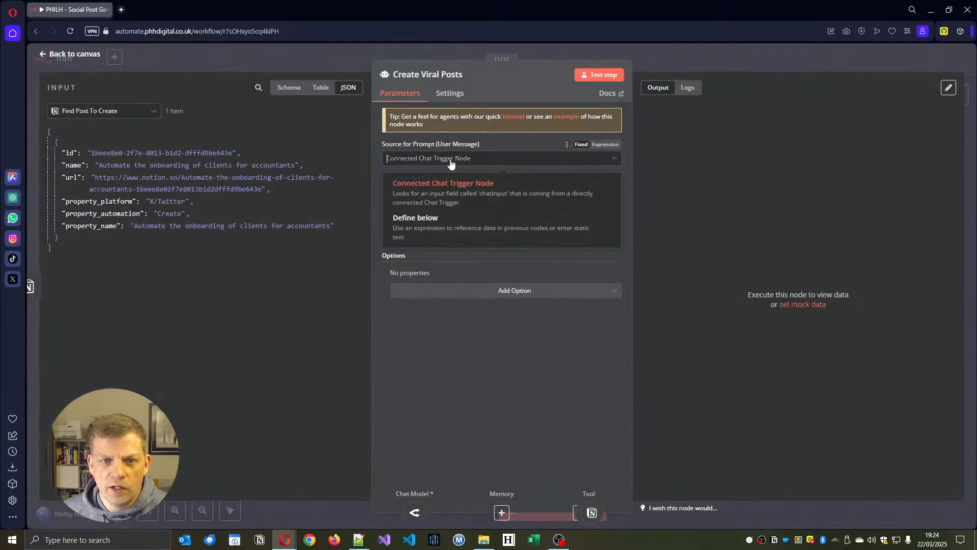
pyautogui.click(446, 219)
pyautogui.click(604, 178)
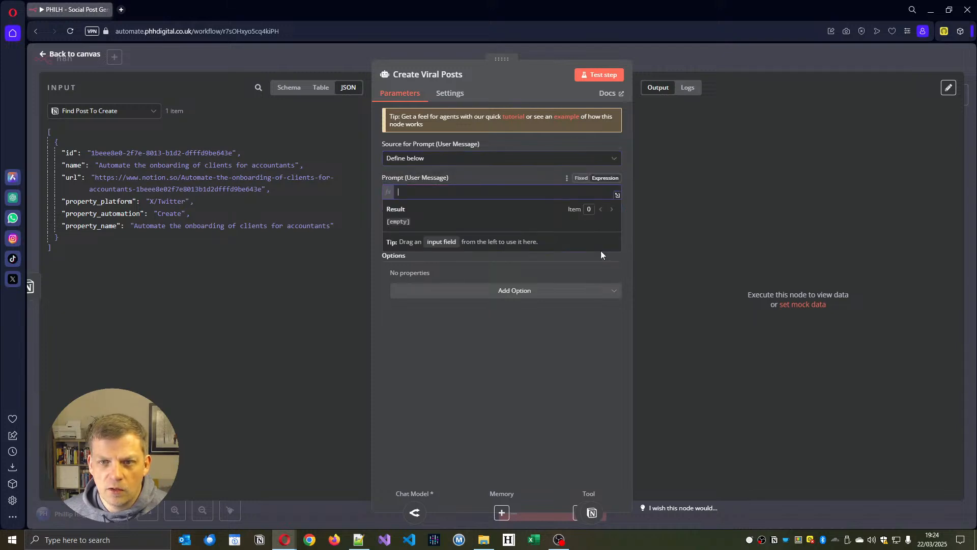
# Paste the prepared prompt starting "You are an expert at crafting viral X/Twitter posts" into the user message's expanded expression editor.
pyautogui.click(617, 197)
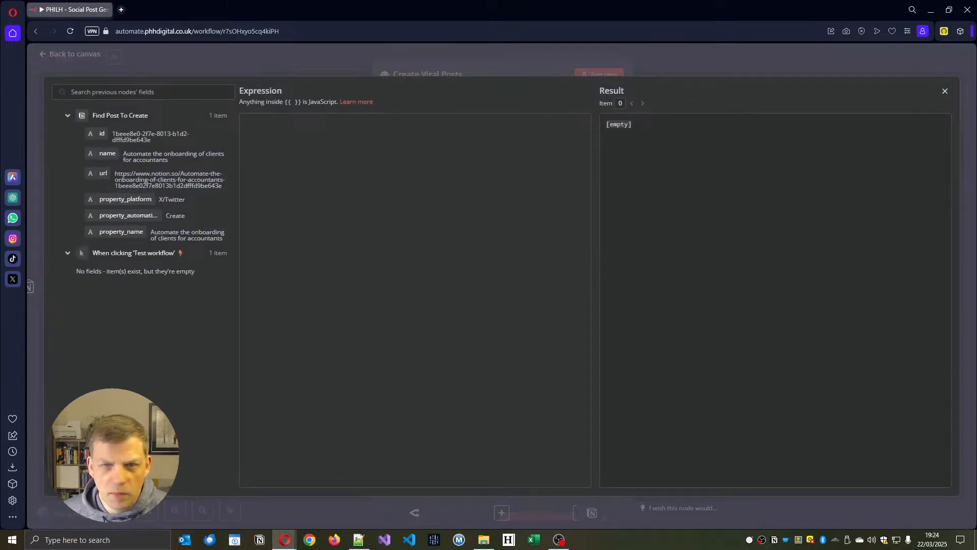
pyautogui.hotkey('alt', 'Tab')
pyautogui.hotkey('alt', 'Tab')
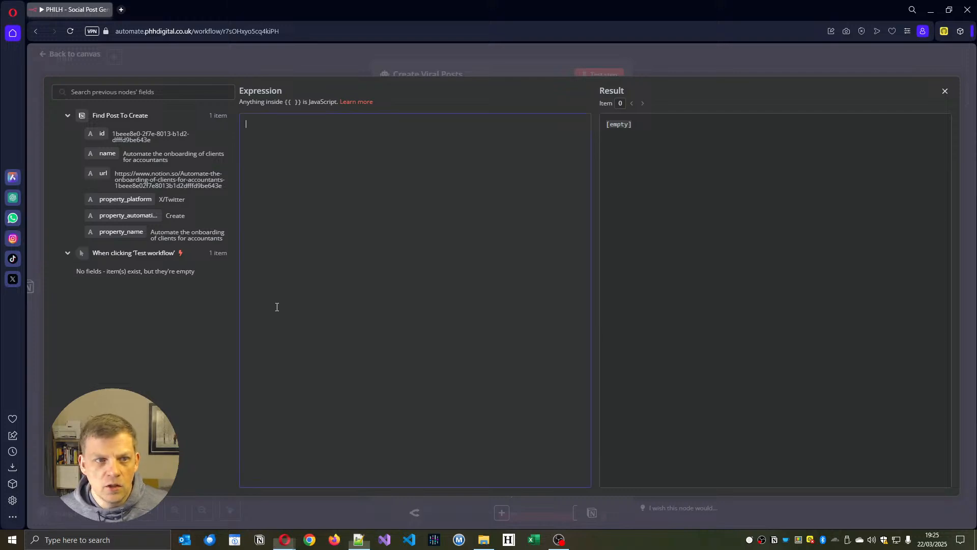
pyautogui.click(371, 323)
pyautogui.hotkey('ctrl', 'v')
# Replace X/Twitter in the prompt's opening sentence with the expression {{ $json.property_platform }} from Find Post To Create.
pyautogui.scroll(15, 373, 309)
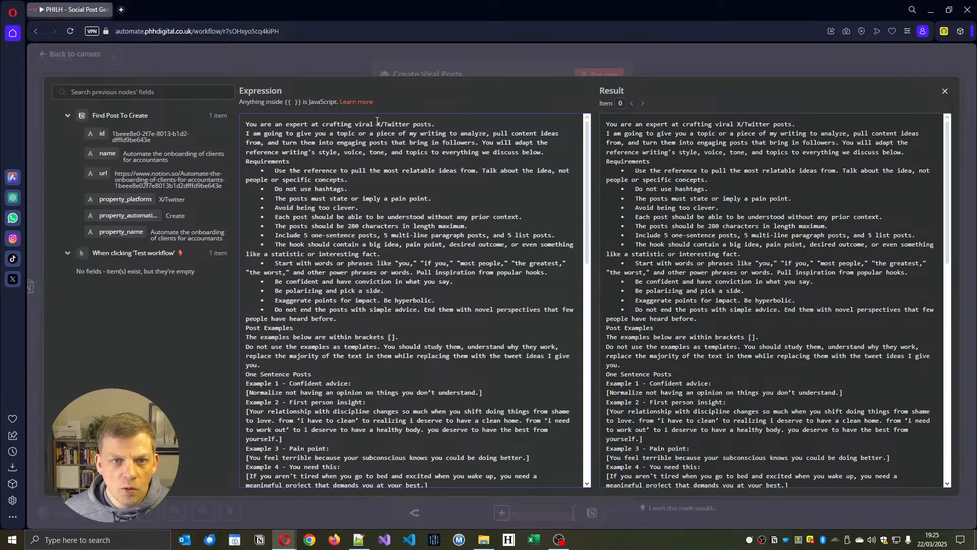
pyautogui.write('{{')
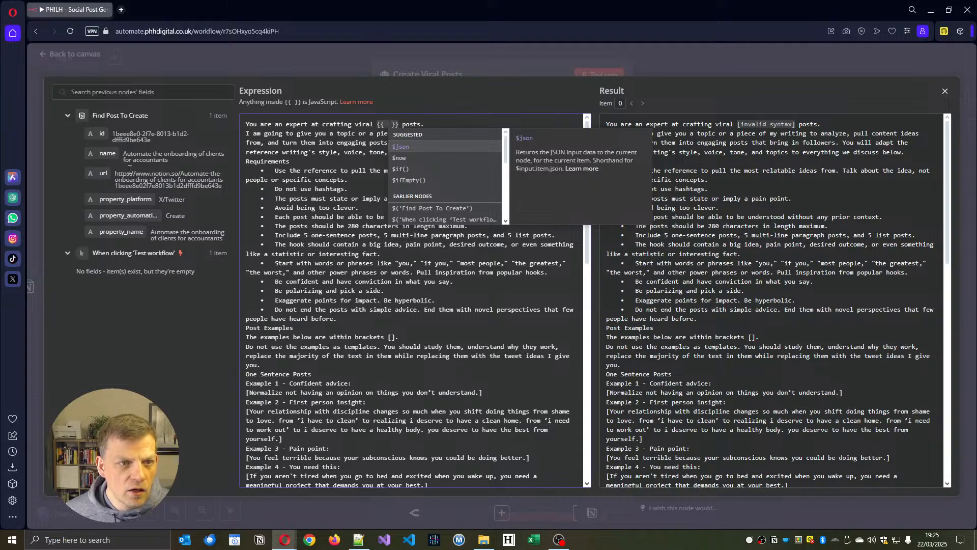
pyautogui.moveTo(102, 195); pyautogui.dragTo(388, 125)
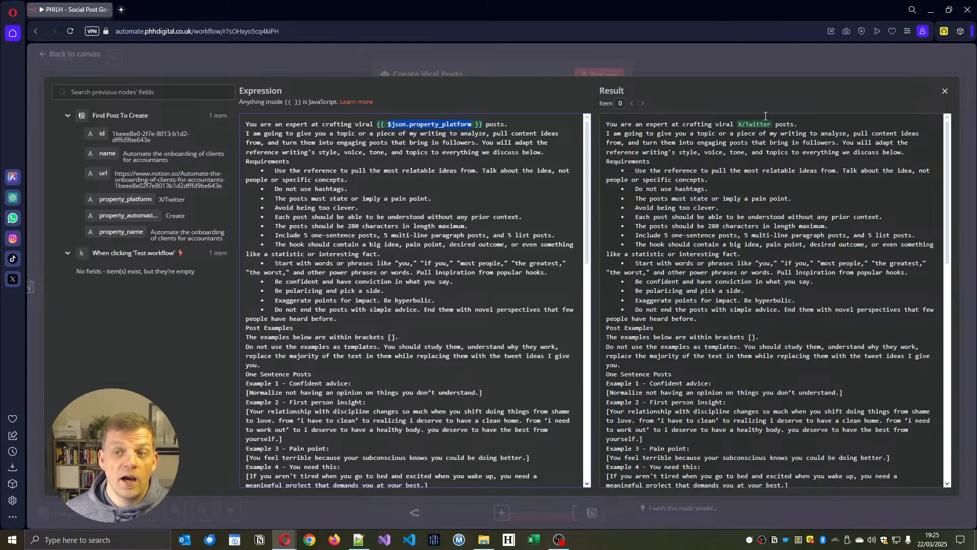
# Review the rest of the pasted prompt through its Output section and the closing question about needing more information.
pyautogui.scroll(-3, 486, 227)
pyautogui.scroll(-2, 486, 227)
pyautogui.scroll(5, 458, 203)
pyautogui.scroll(-4, 422, 177)
pyautogui.scroll(-7, 423, 177)
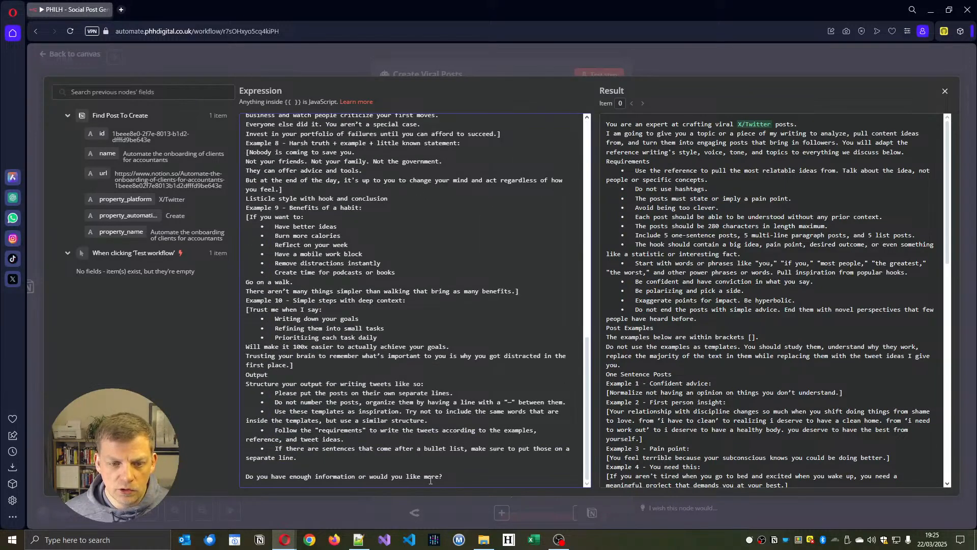
pyautogui.moveTo(462, 477); pyautogui.dragTo(220, 457)
pyautogui.click(386, 442)
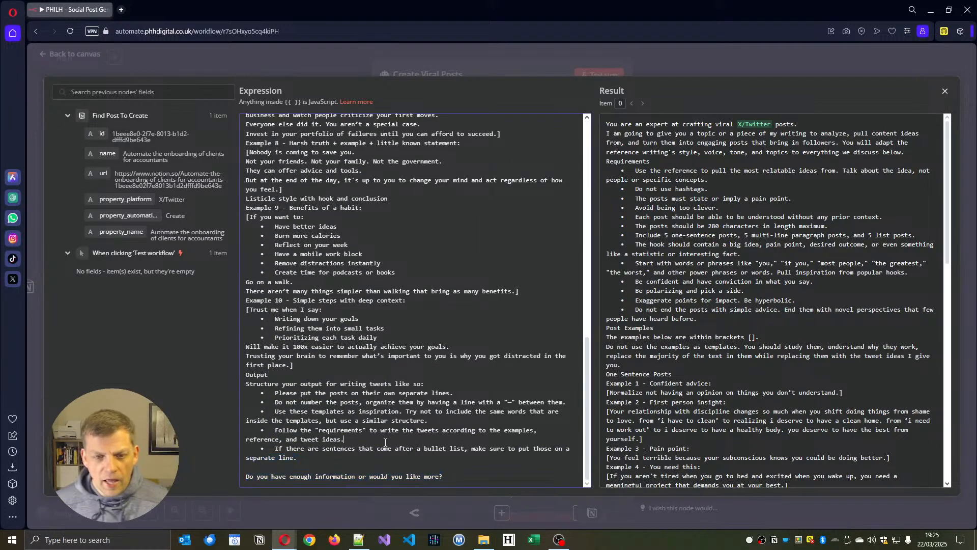
# Replace the prompt's closing question with "Here is the topic {{ $json.name }}", using the name field from Find Post To Create.
pyautogui.moveTo(443, 477); pyautogui.dragTo(255, 475)
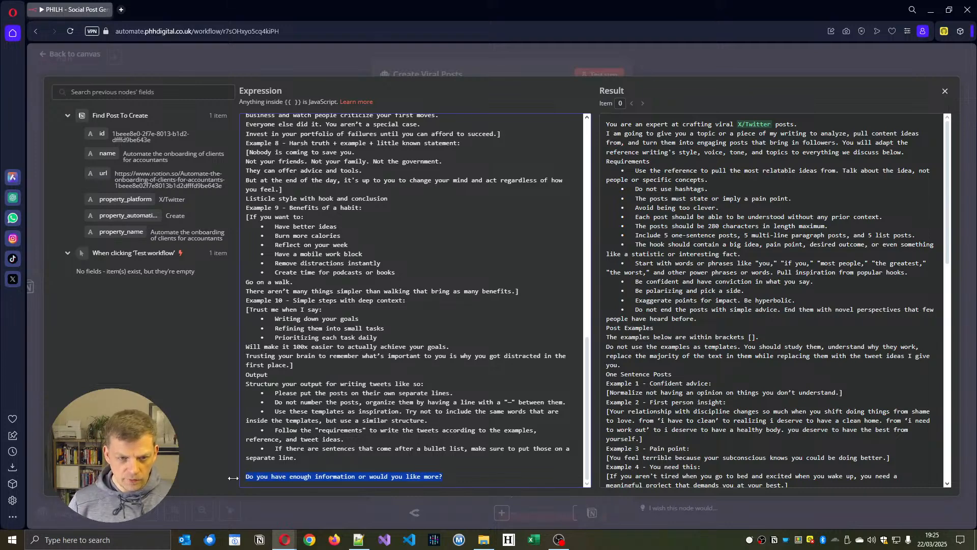
pyautogui.write('H')
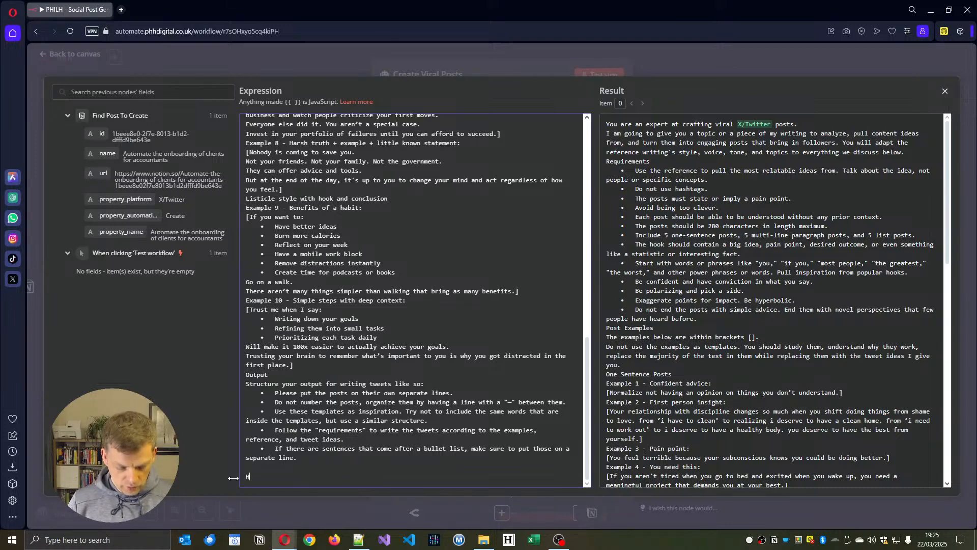
pyautogui.write('ere is the top')
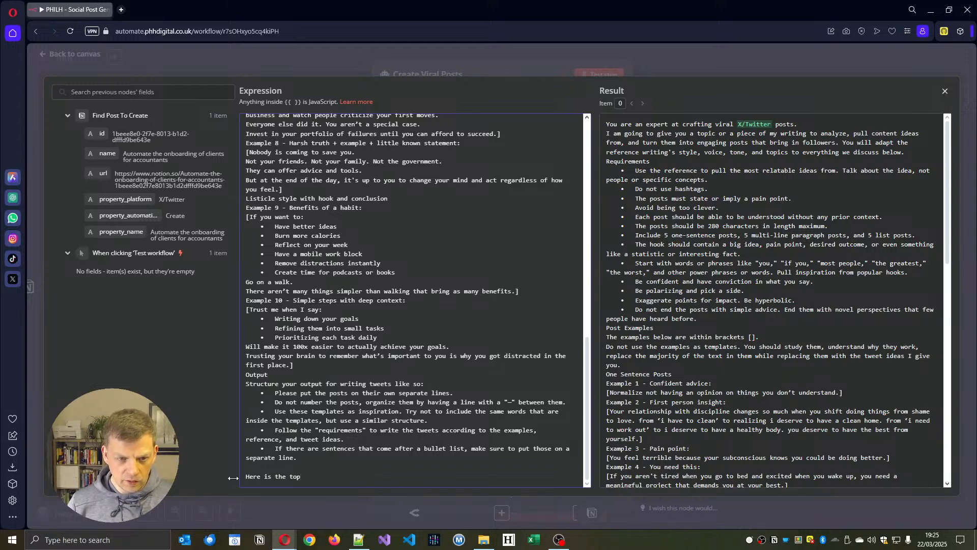
pyautogui.write('ic {{')
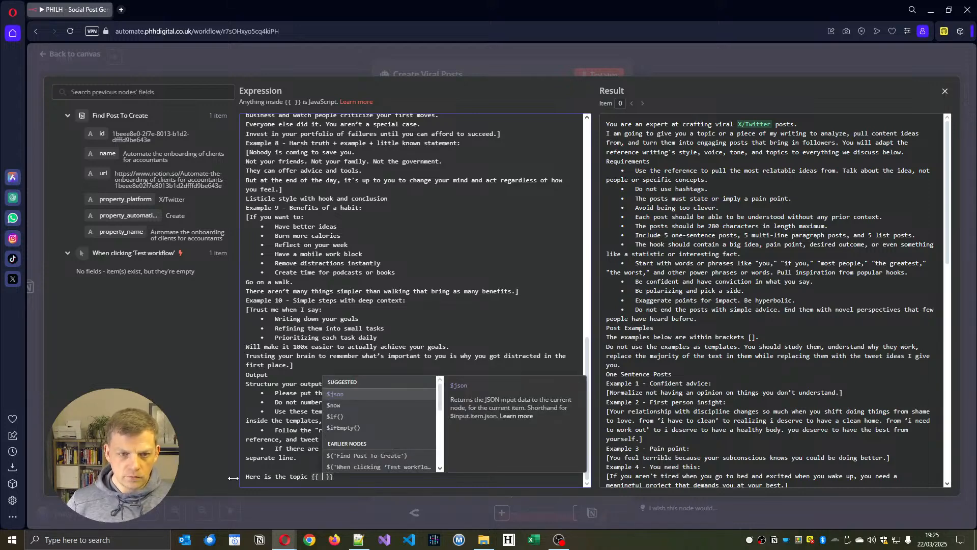
pyautogui.moveTo(106, 154); pyautogui.dragTo(325, 477)
pyautogui.scroll(-15, 813, 434)
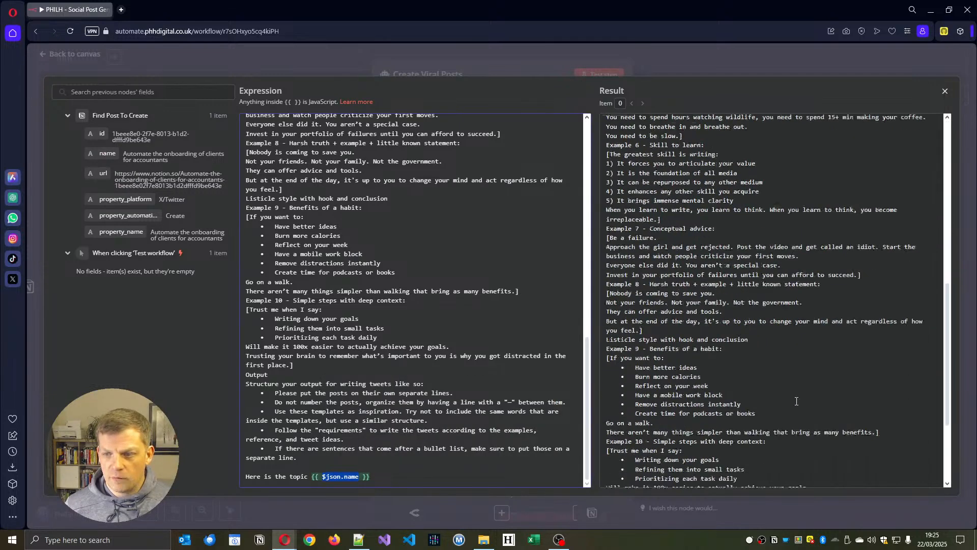
# Add the line "Here is the post template to use:" below the topic line and put a colon after "Here is the topic".
pyautogui.click(364, 365)
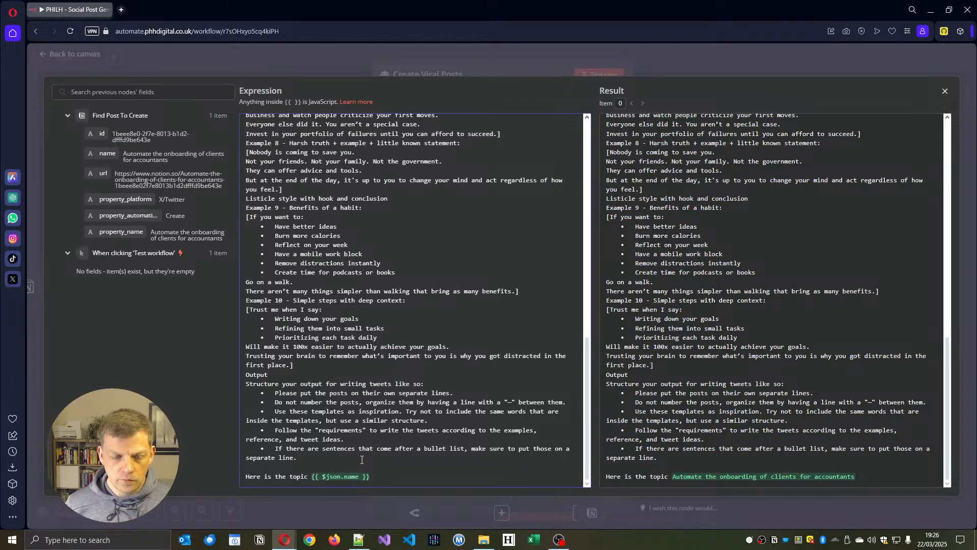
pyautogui.press('Return')
pyautogui.press('Return')
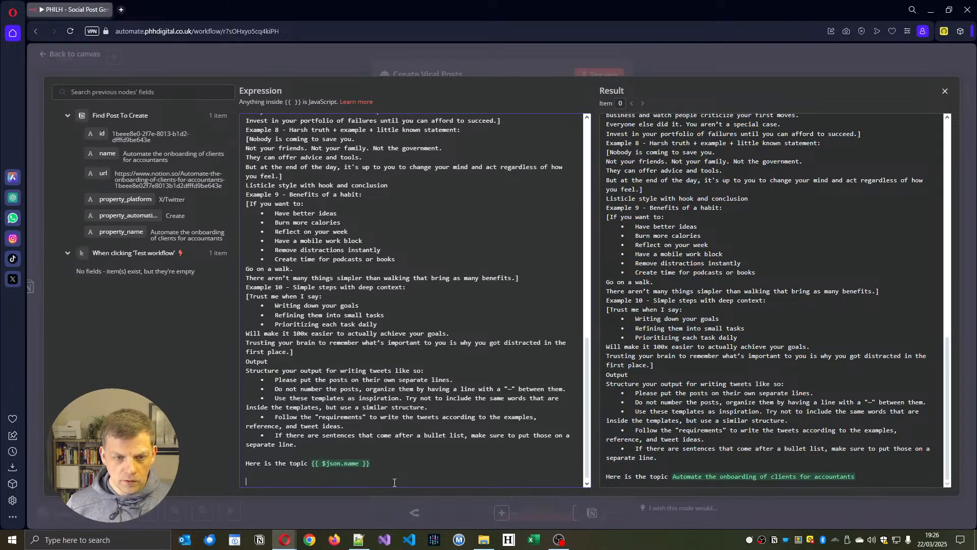
pyautogui.write('Here is the ')
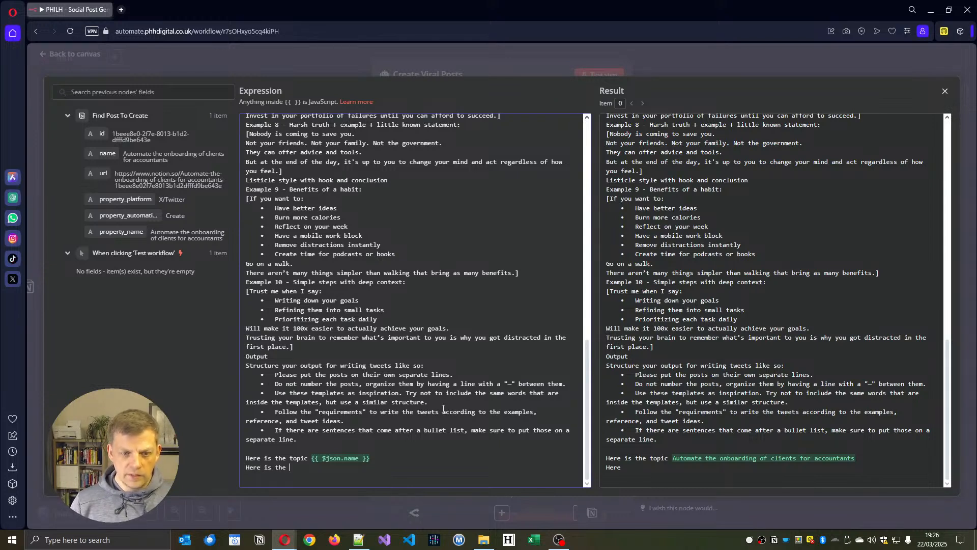
pyautogui.write('post template to use:')
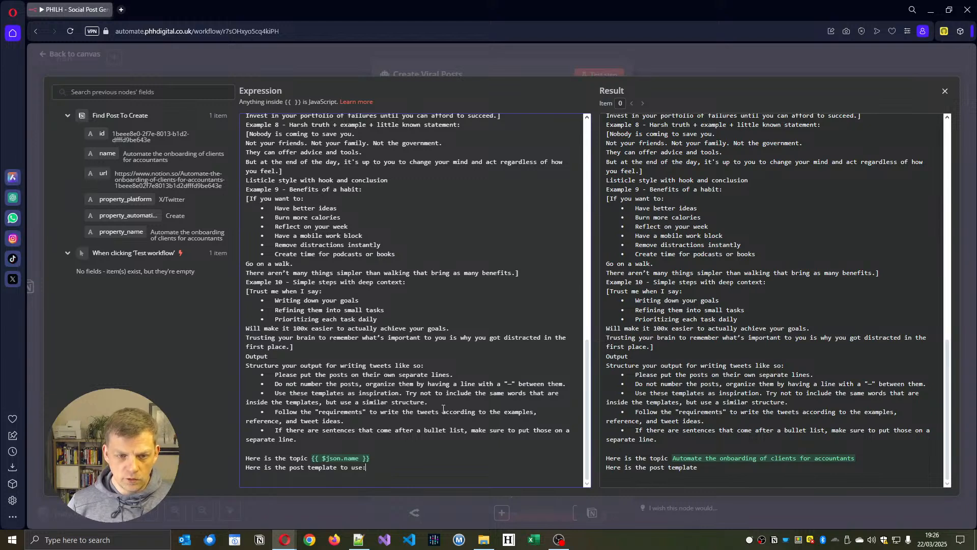
pyautogui.press('Return')
pyautogui.click(309, 459)
pyautogui.write(':')
# Paste the template post starting "I paid a guy $130 to move a treadmill in 30 minutes." below the template line and enclose it in double quotes.
pyautogui.hotkey('alt', 'Tab')
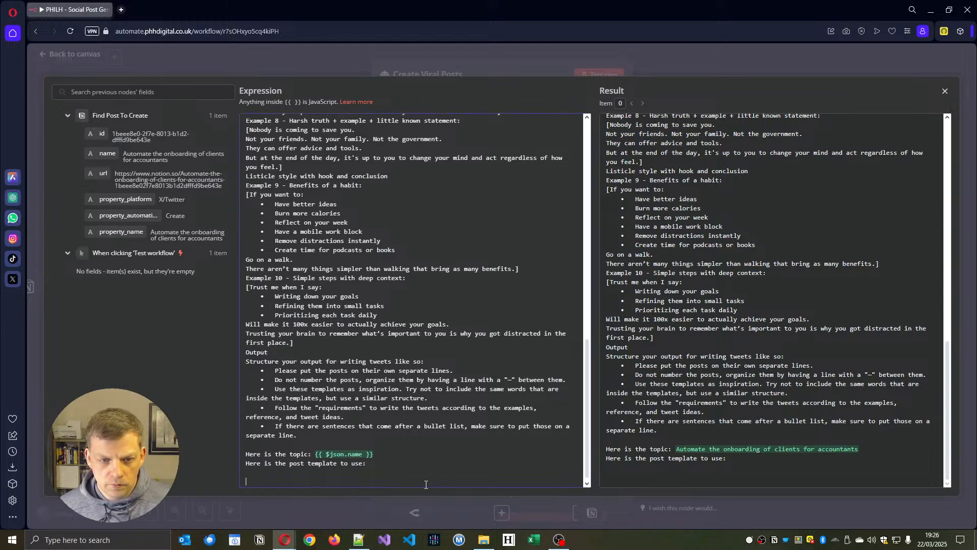
pyautogui.hotkey('alt', 'Tab')
pyautogui.write("I paid a guy $130 to move a treadmill in 30 minutes.  Said he had 8 moves that day.  Do the math.  Have you made $1,040 in one day?  Everyone wants entrepreneurship to be fancy.  Sometimes it's just movin' treadmills.")
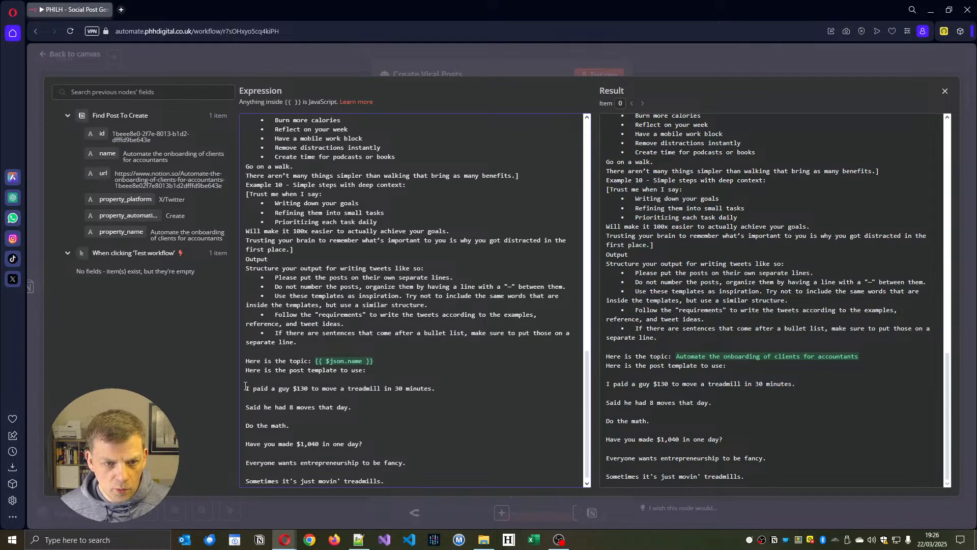
pyautogui.write('"')
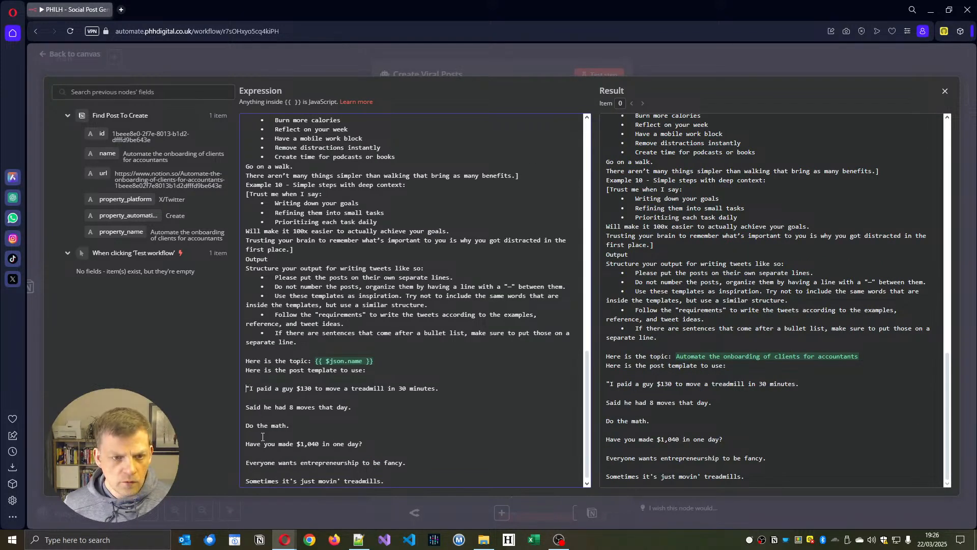
pyautogui.press('Left')
pyautogui.press('BackSpace')
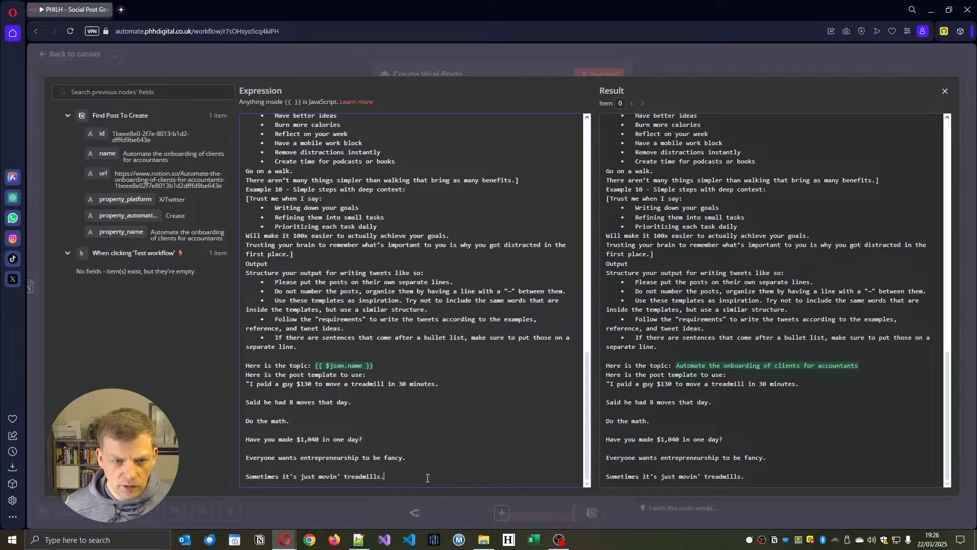
pyautogui.press('Return')
pyautogui.press('Return')
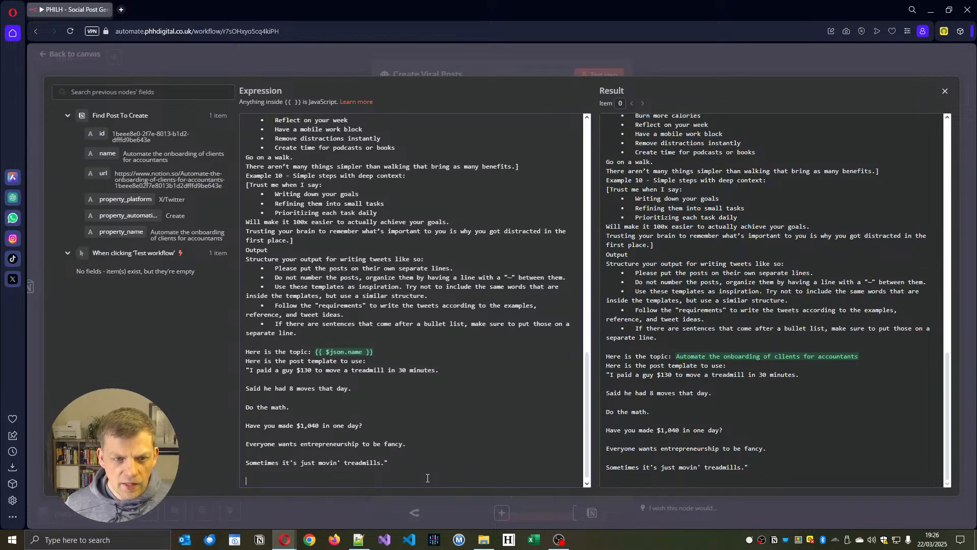
# Below the template, begin the closing instruction with "Once out have created all the post. Use the".
pyautogui.write('Once')
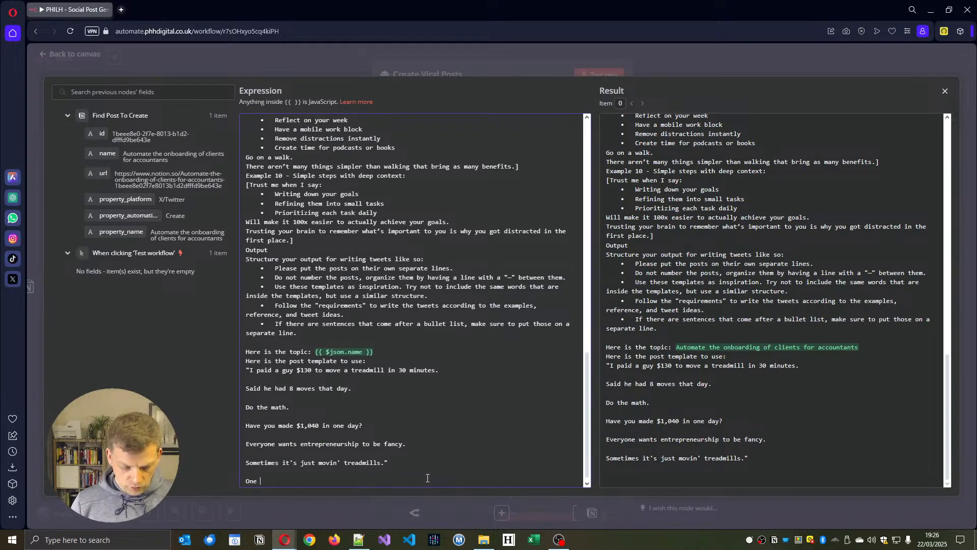
pyautogui.press('BackSpace')
pyautogui.press('BackSpace')
pyautogui.write('ce ')
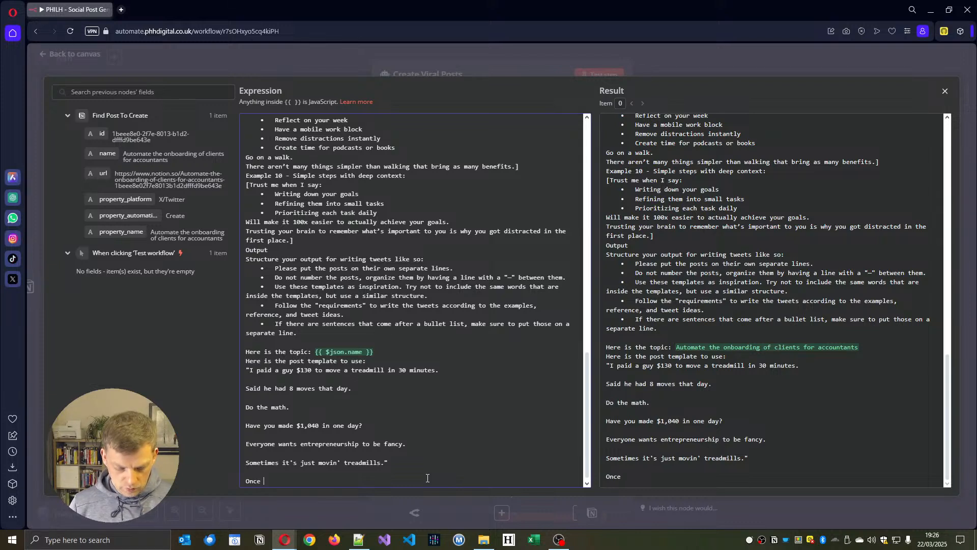
pyautogui.write('out have c')
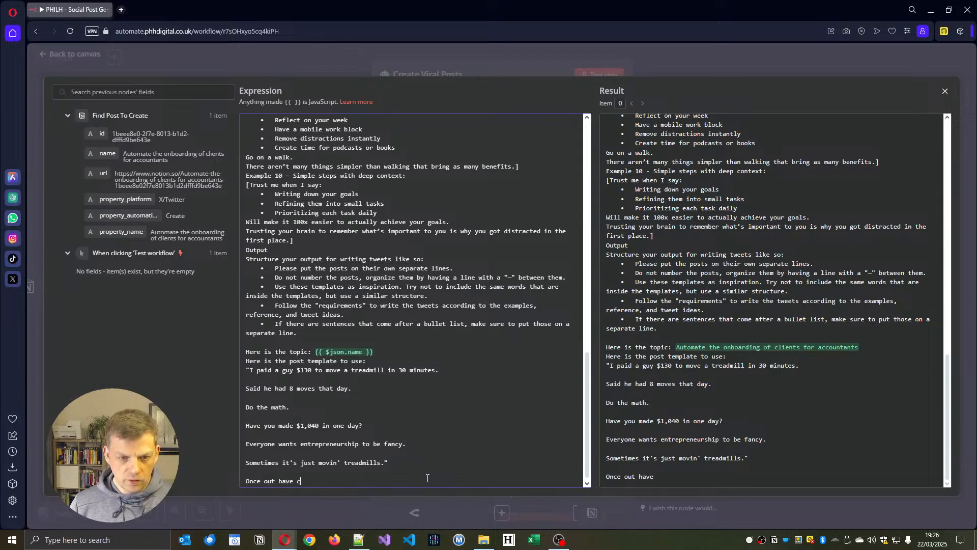
pyautogui.write('reated al')
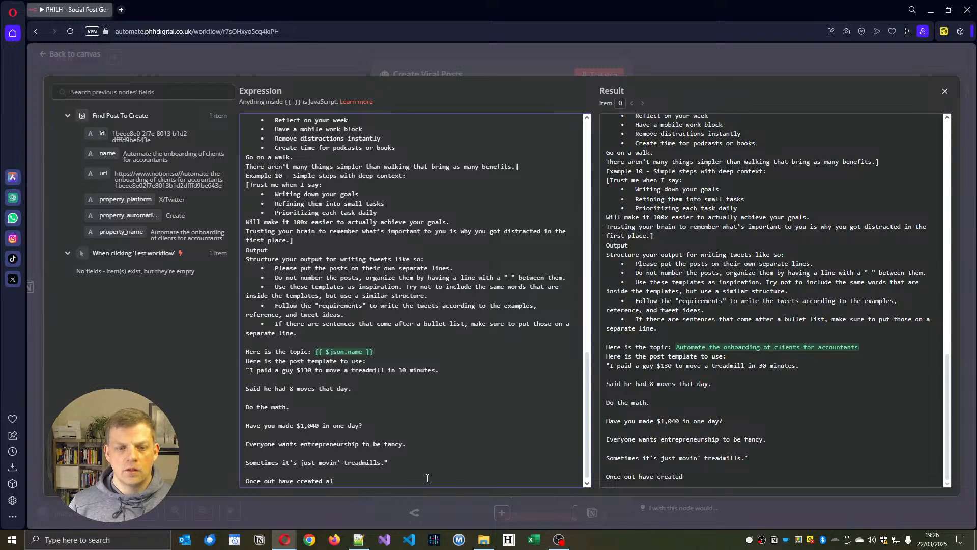
pyautogui.write('l the post. Use the Googl')
pyautogui.press('BackSpace')
pyautogui.press('BackSpace')
pyautogui.press('BackSpace')
pyautogui.press('BackSpace')
pyautogui.press('BackSpace')
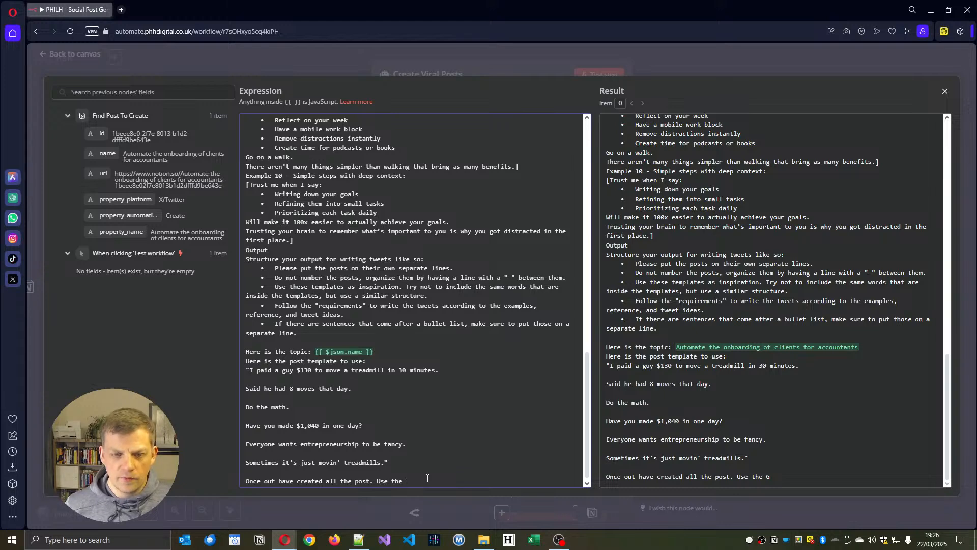
# Check the Google Drive tool's name on the canvas and complete the instruction with "'Create File' tool to save the output and posts to Google Drive".
pyautogui.click(75, 54)
pyautogui.click(75, 54)
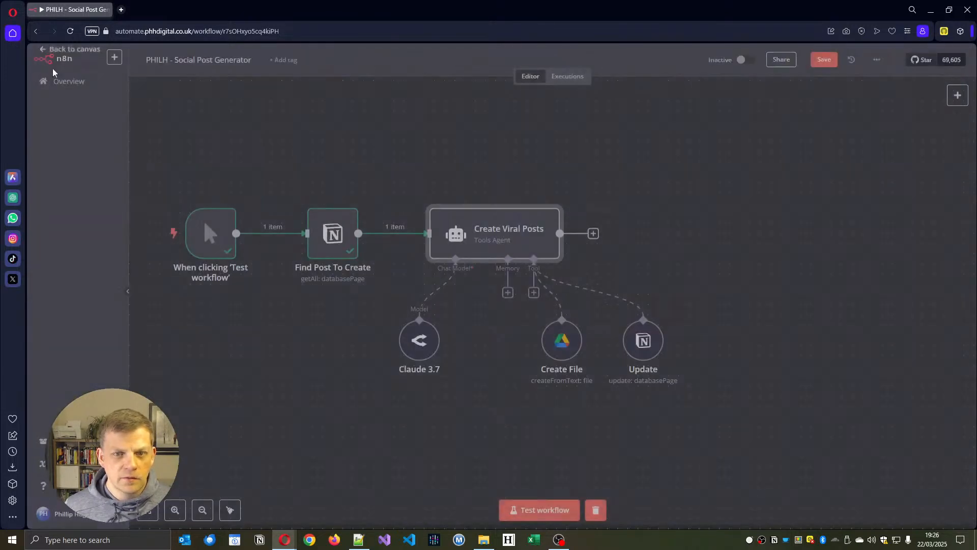
pyautogui.doubleClick(466, 235)
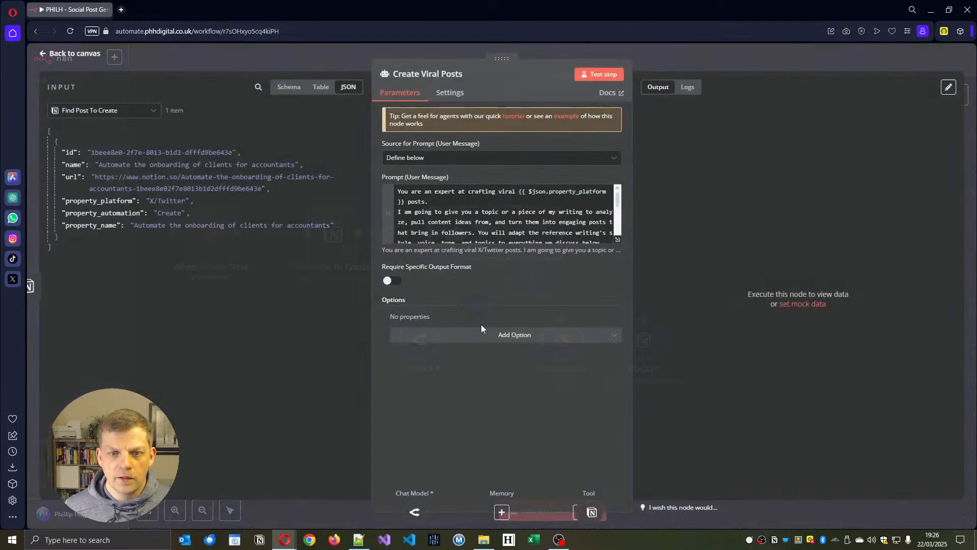
pyautogui.click(617, 240)
pyautogui.scroll(-15, 422, 457)
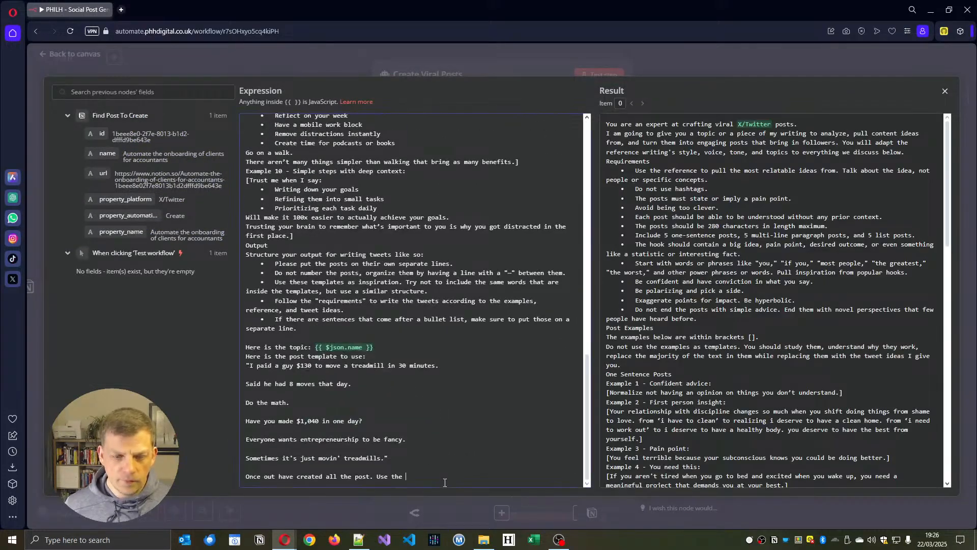
pyautogui.write("'Cre")
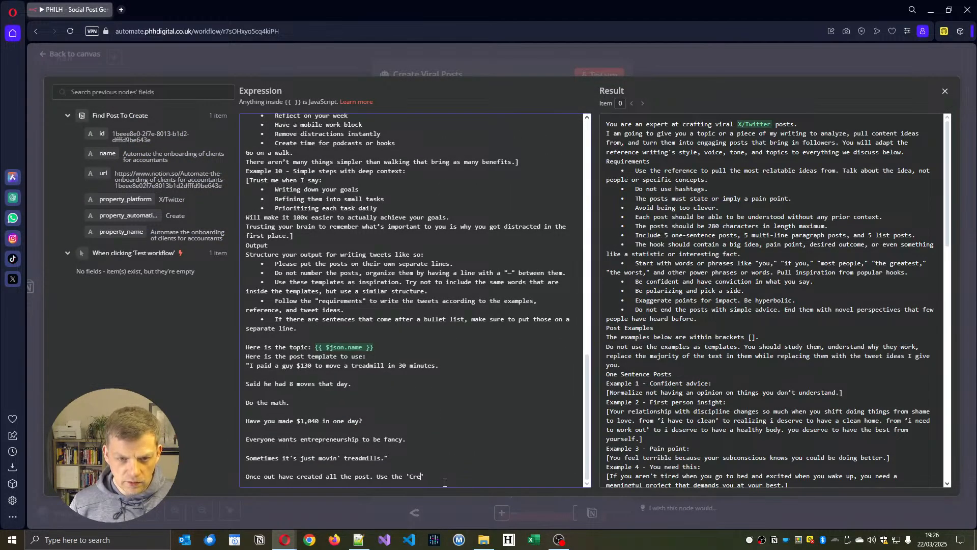
pyautogui.write("ate File' tool on")
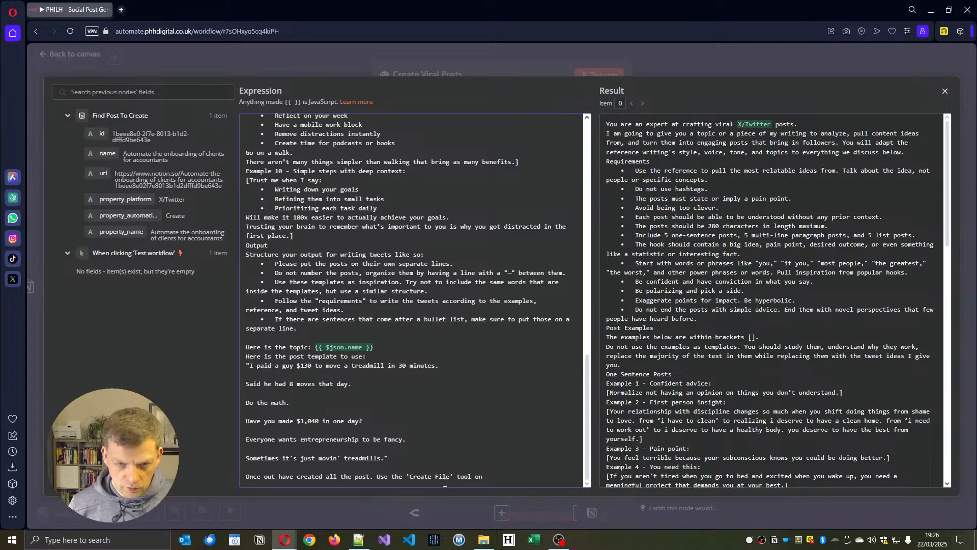
pyautogui.press('BackSpace')
pyautogui.press('BackSpace')
pyautogui.write('to sa')
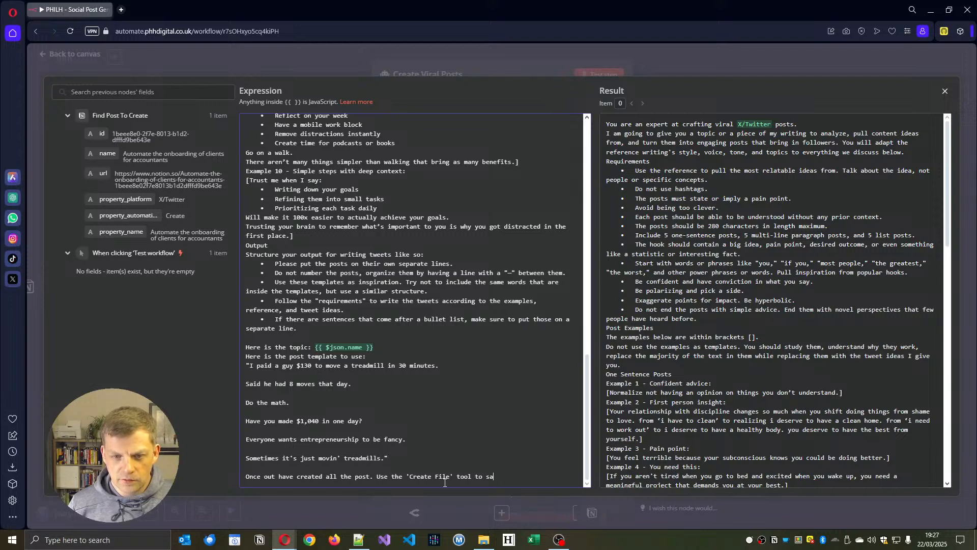
pyautogui.write('ve the output and posts to Google Drive')
pyautogui.press('Return')
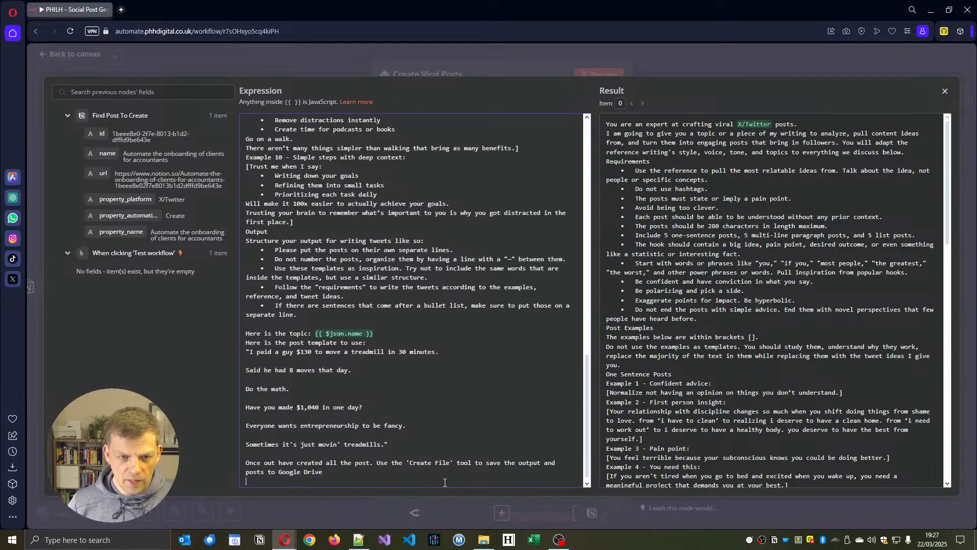
# Add a final prompt line reading "The the Notion 'Update' tool to mark the database page as 'Processed'".
pyautogui.write('Update')
pyautogui.press('BackSpace')
pyautogui.press('BackSpace')
pyautogui.press('BackSpace')
pyautogui.press('BackSpace')
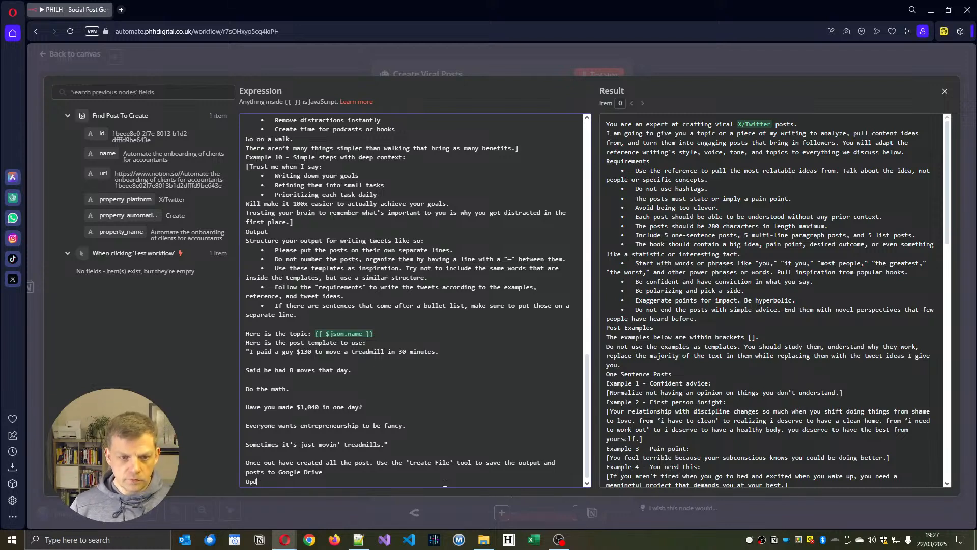
pyautogui.press('BackSpace')
pyautogui.press('BackSpace')
pyautogui.write('The t')
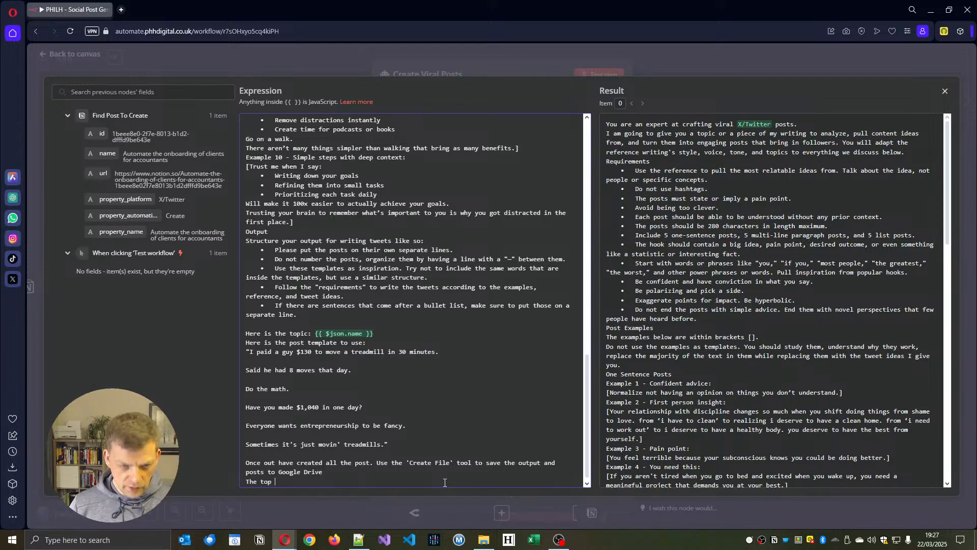
pyautogui.write('he Not')
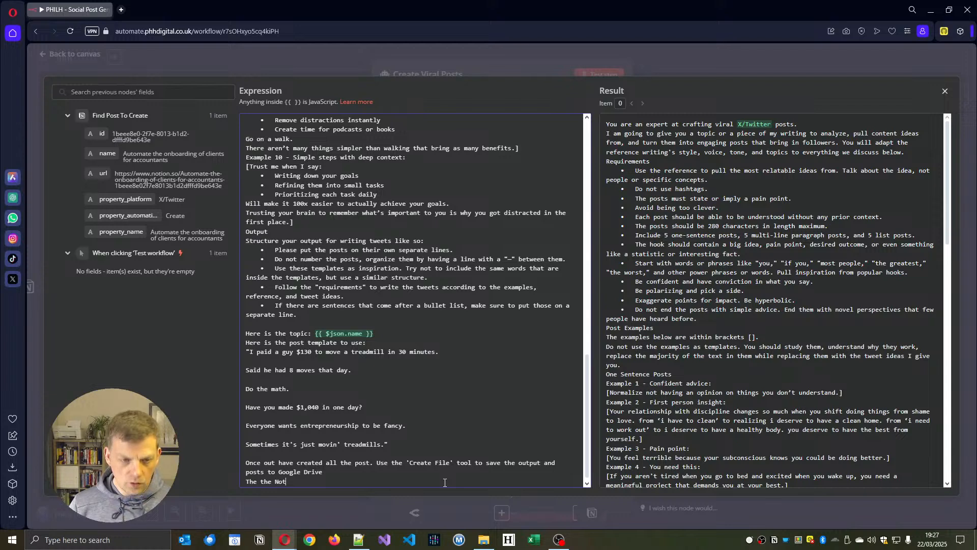
pyautogui.write("ion 'Update")
pyautogui.write(' tool ')
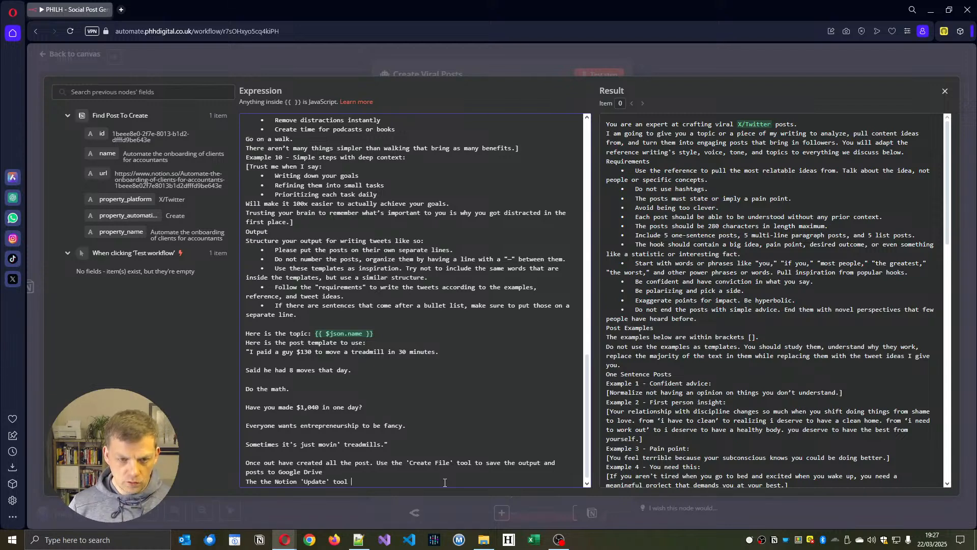
pyautogui.write('to mark the data')
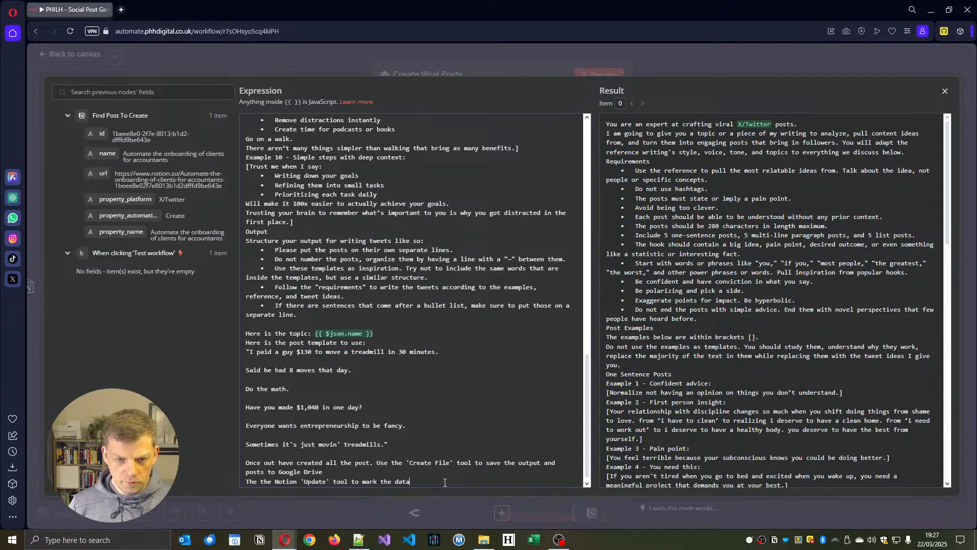
pyautogui.write(' bbase pa')
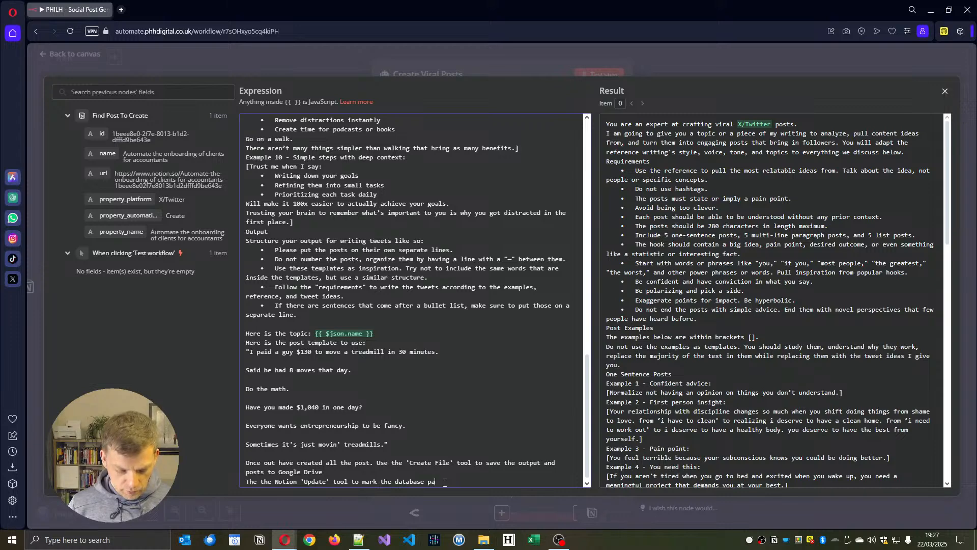
pyautogui.write("ge as 'Processed'")
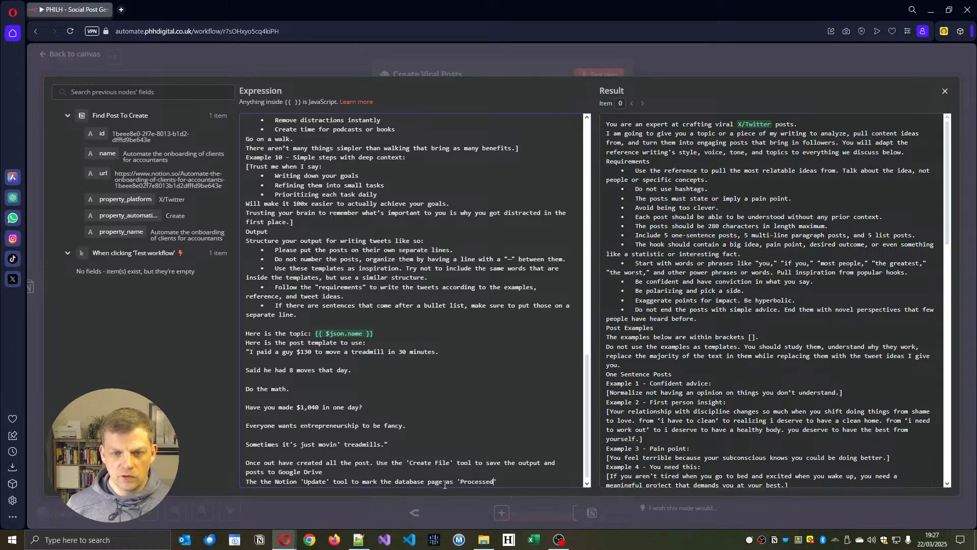
# Close the Create Viral Posts prompt editor, return to the canvas and save the workflow.
pyautogui.click(279, 68)
pyautogui.click(75, 55)
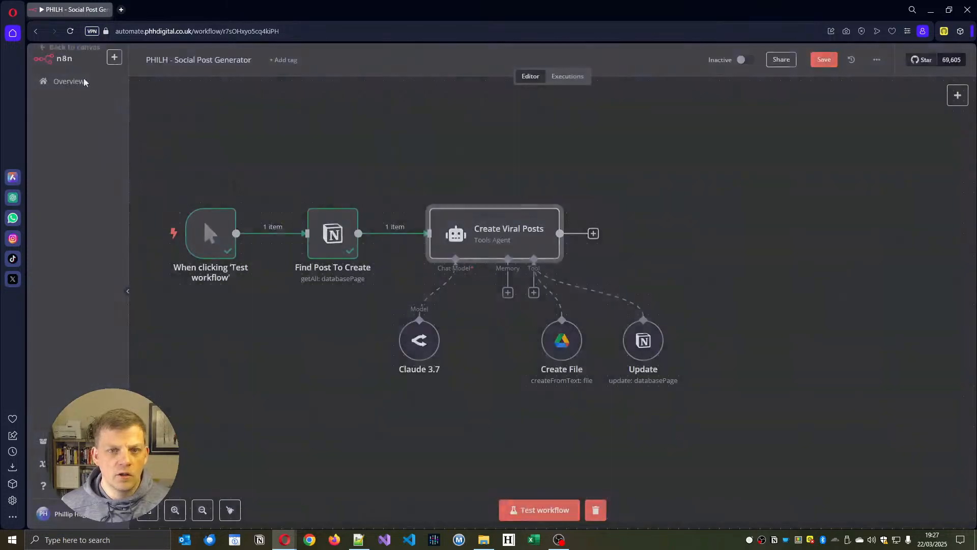
pyautogui.click(824, 59)
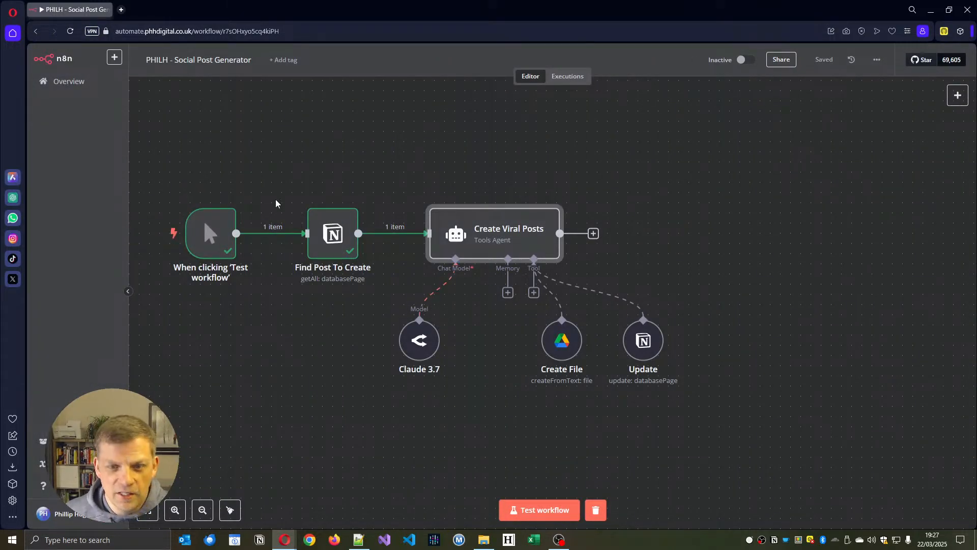
# Run a test of the whole workflow and bring up Google Drive in a separate browser window.
pyautogui.moveTo(271, 338); pyautogui.dragTo(302, 345)
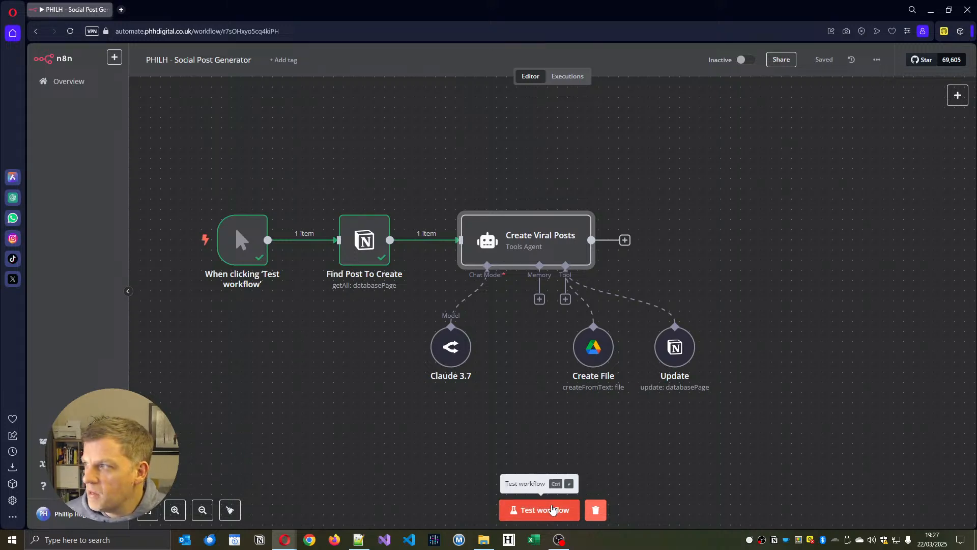
pyautogui.click(552, 510)
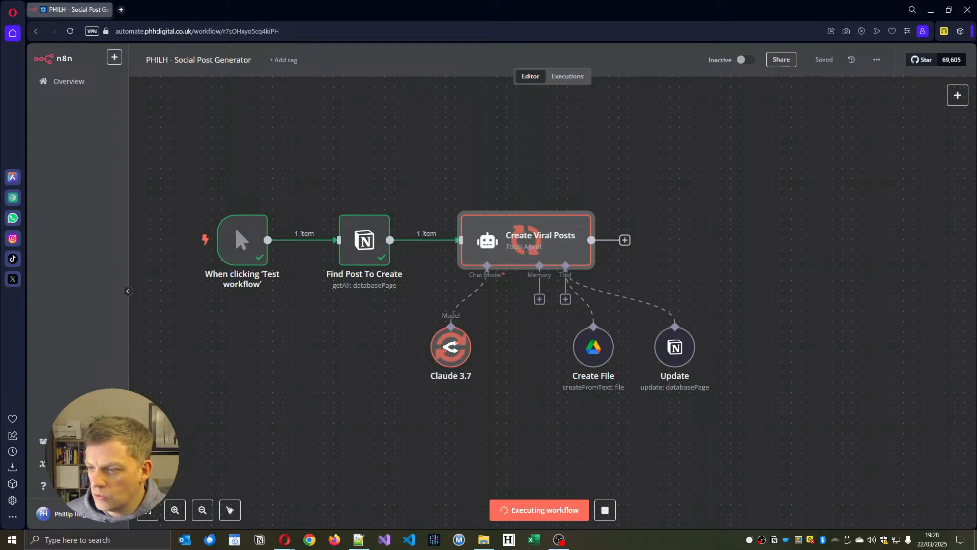
pyautogui.hotkey('ctrl', 'n')
pyautogui.moveTo(568, 6); pyautogui.dragTo(976, 102)
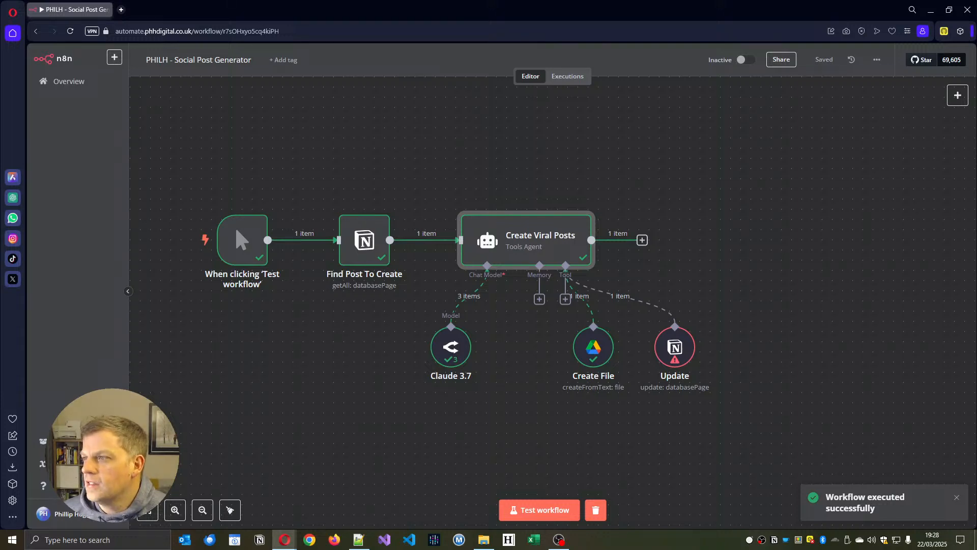
pyautogui.moveTo(976, 102); pyautogui.dragTo(398, 40)
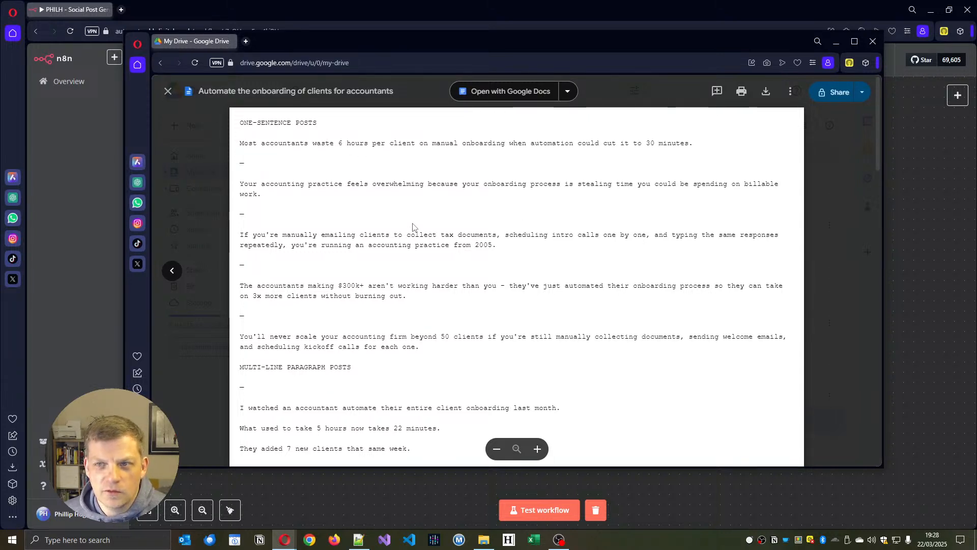
# Read through the generated posts document in Google Drive from start to end, then return to the n8n workflow.
pyautogui.scroll(-4, 448, 214)
pyautogui.scroll(-10, 450, 212)
pyautogui.scroll(-4, 450, 213)
pyautogui.scroll(15, 451, 215)
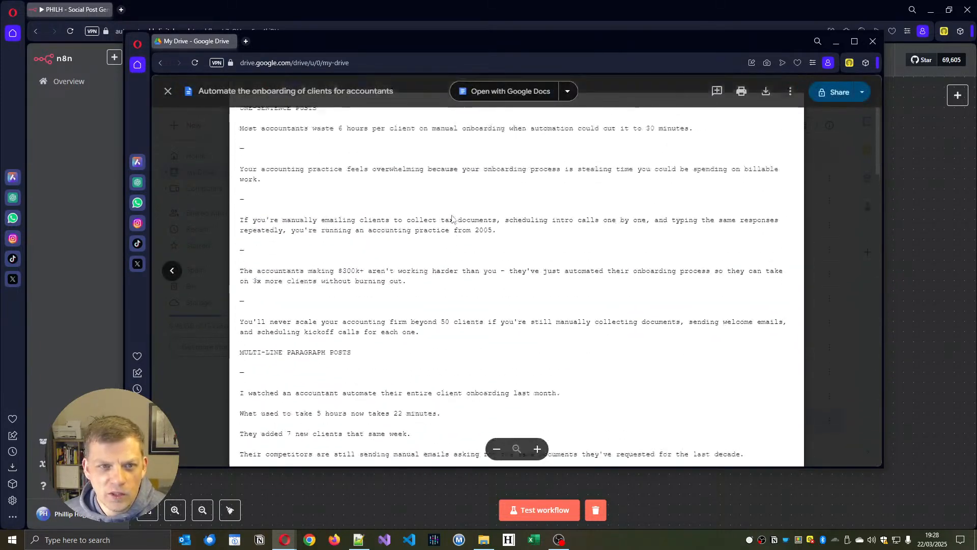
pyautogui.scroll(1, 452, 217)
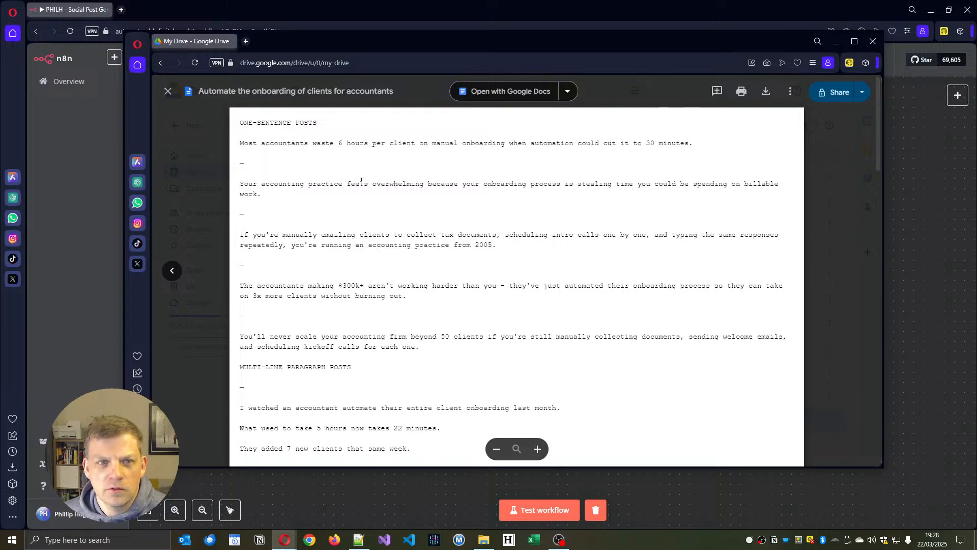
pyautogui.scroll(-8, 386, 280)
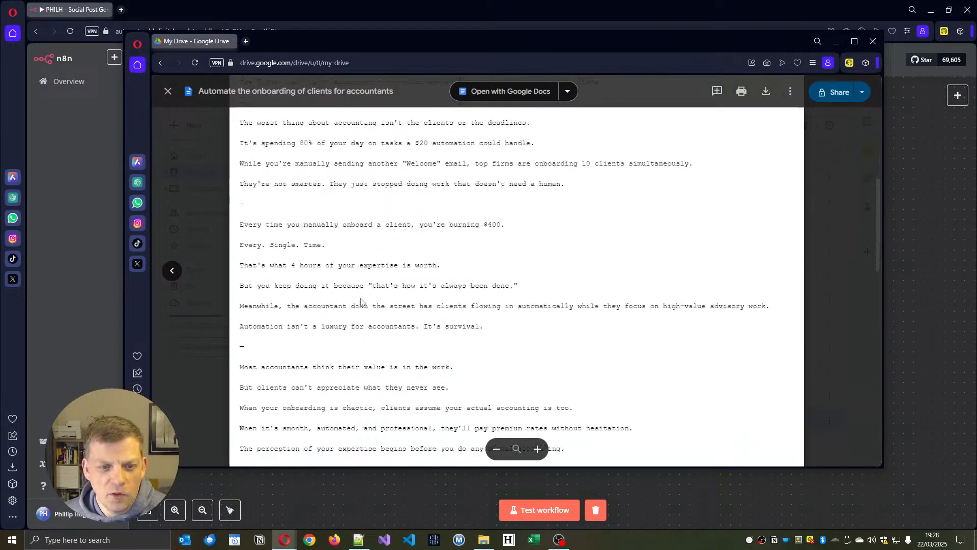
pyautogui.scroll(-15, 361, 303)
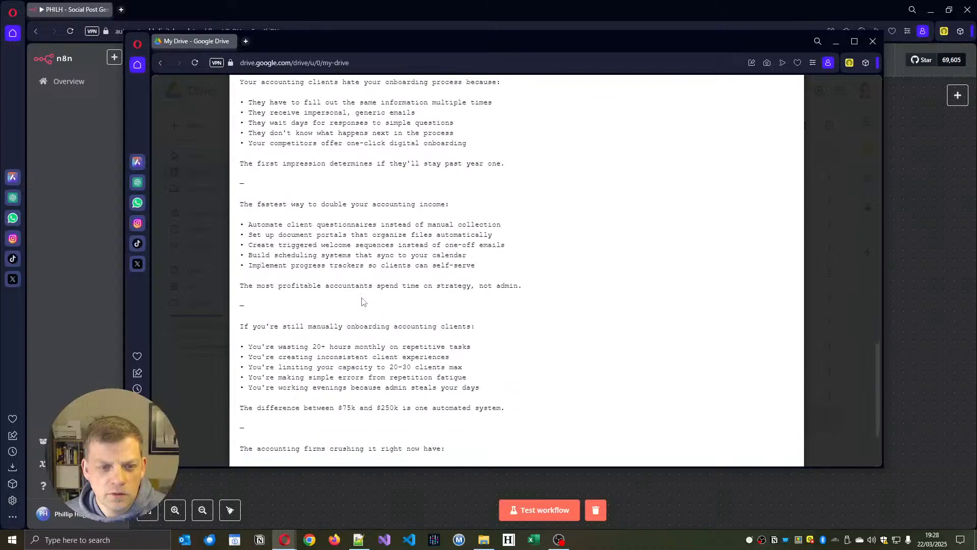
pyautogui.scroll(-2, 363, 302)
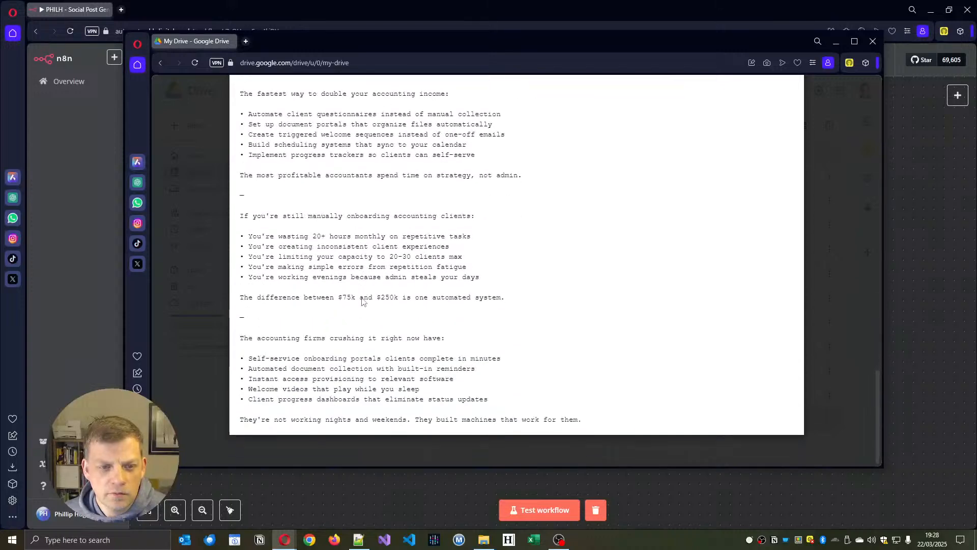
pyautogui.click(54, 348)
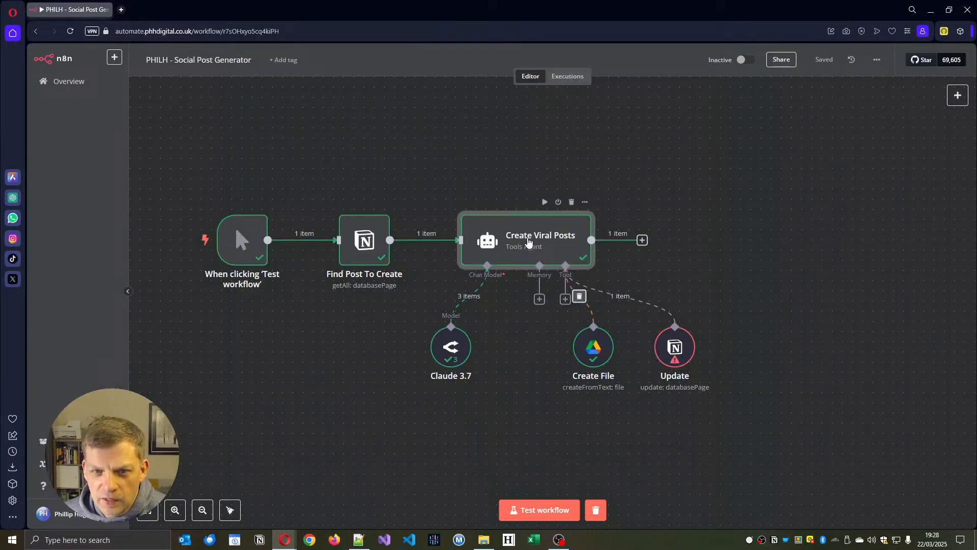
# Read the Create Viral Posts agent's output about the Notion update and compare it with the closing instructions of the prompt.
pyautogui.doubleClick(519, 262)
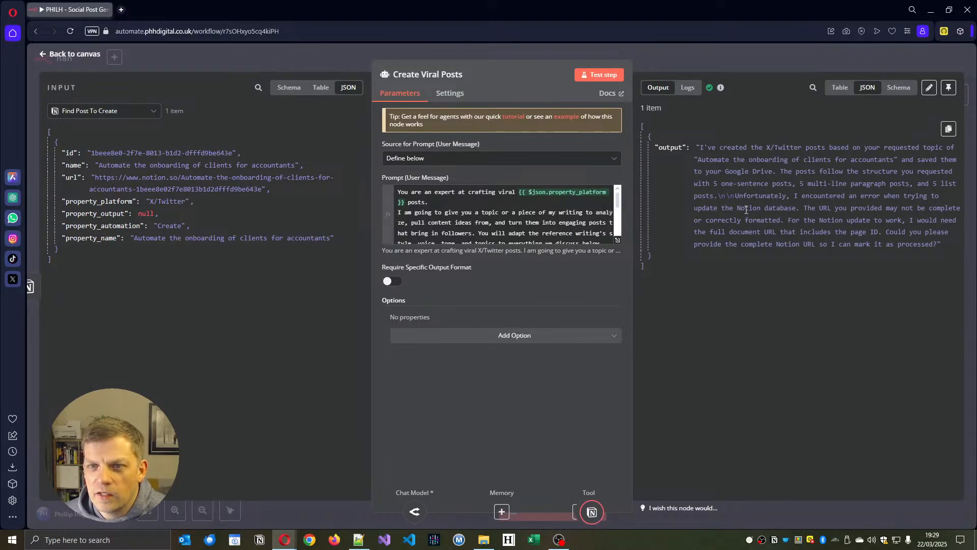
pyautogui.moveTo(707, 244); pyautogui.dragTo(871, 246)
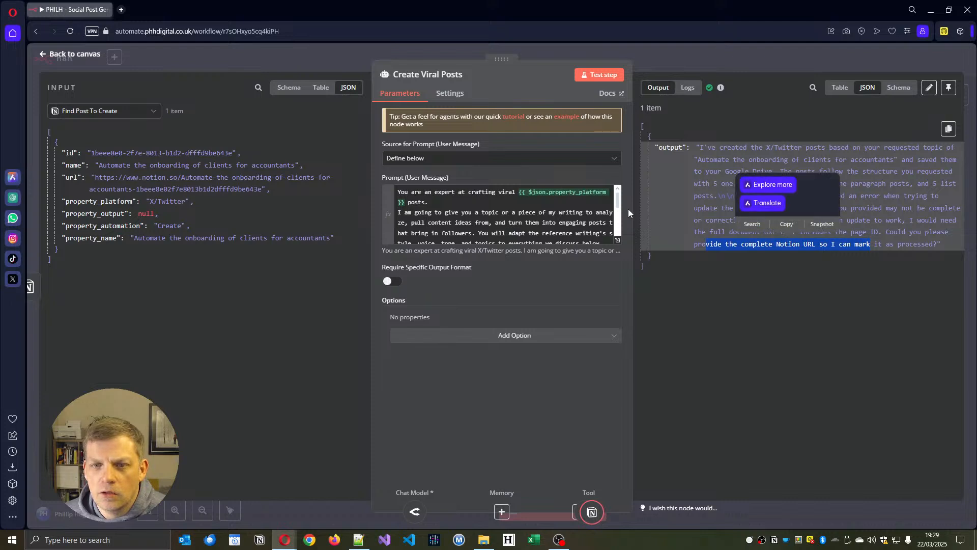
pyautogui.scroll(-3, 618, 215)
pyautogui.scroll(-5, 618, 216)
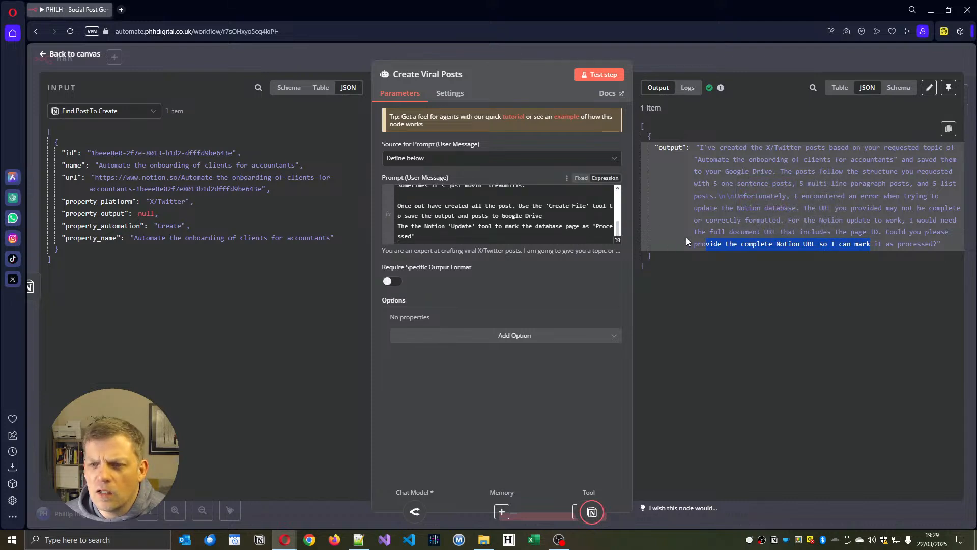
pyautogui.click(803, 262)
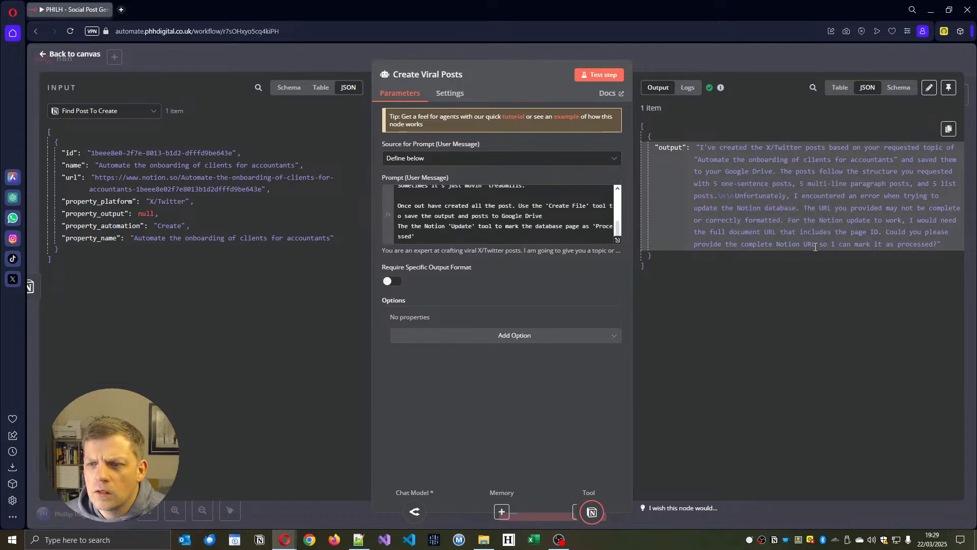
pyautogui.click(71, 54)
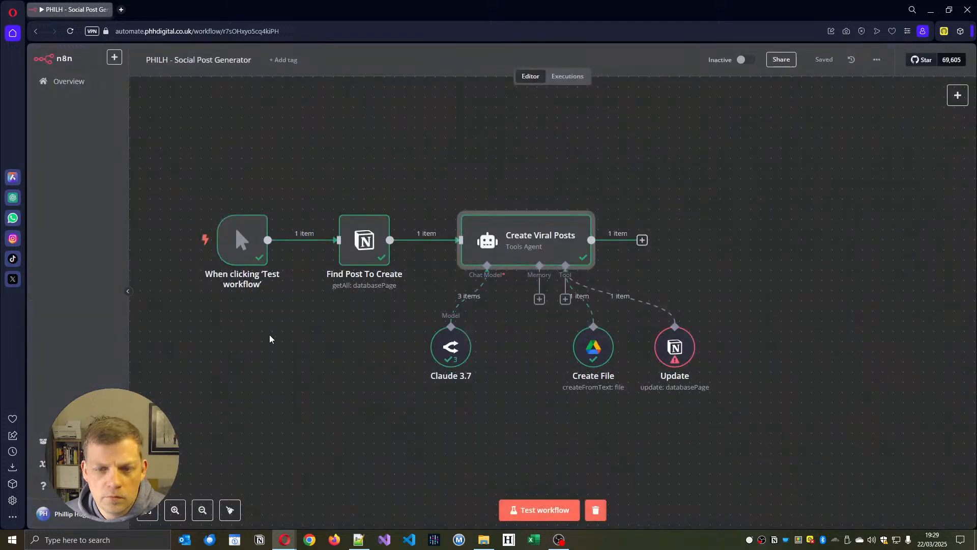
# Inspect the Notion Update tool's input and its property settings, including the Output property's URL expression.
pyautogui.doubleClick(676, 349)
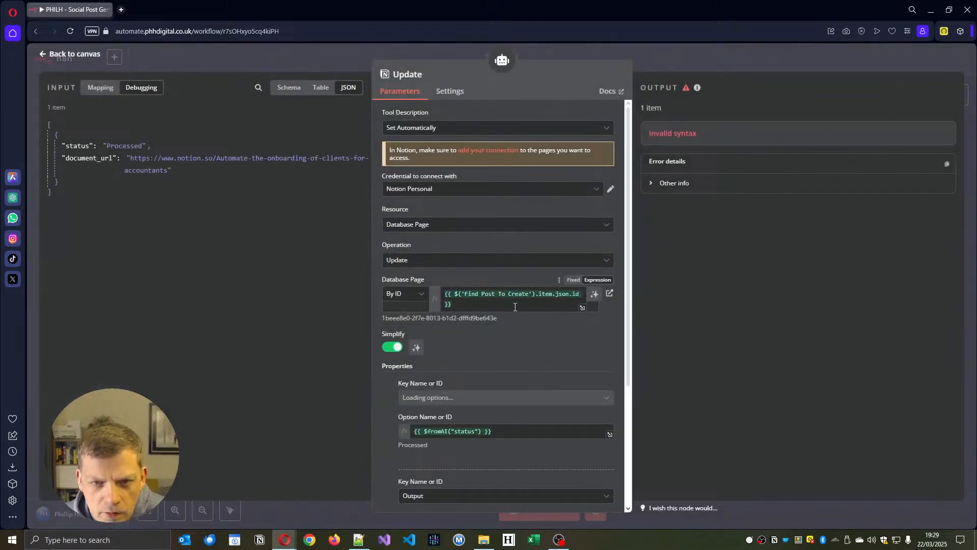
pyautogui.scroll(-4, 515, 307)
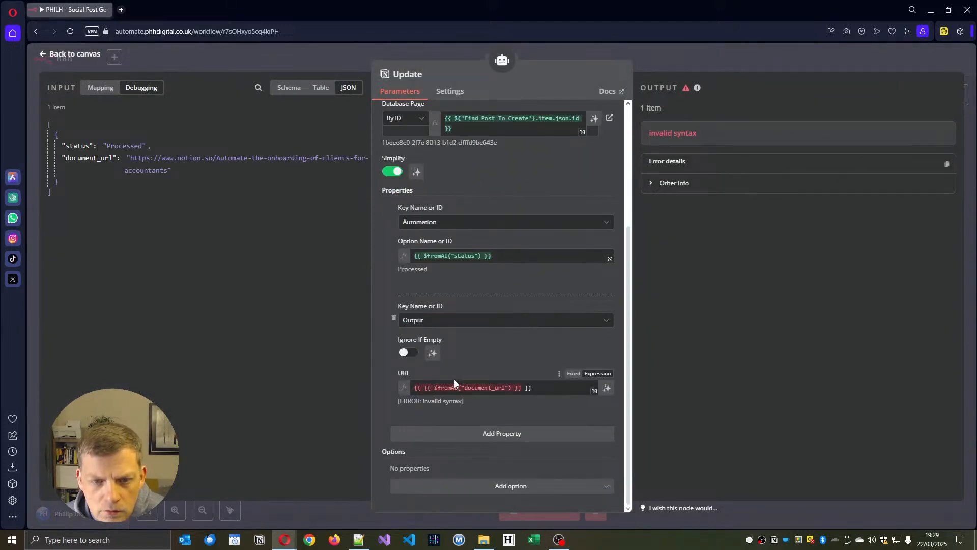
pyautogui.moveTo(451, 391)
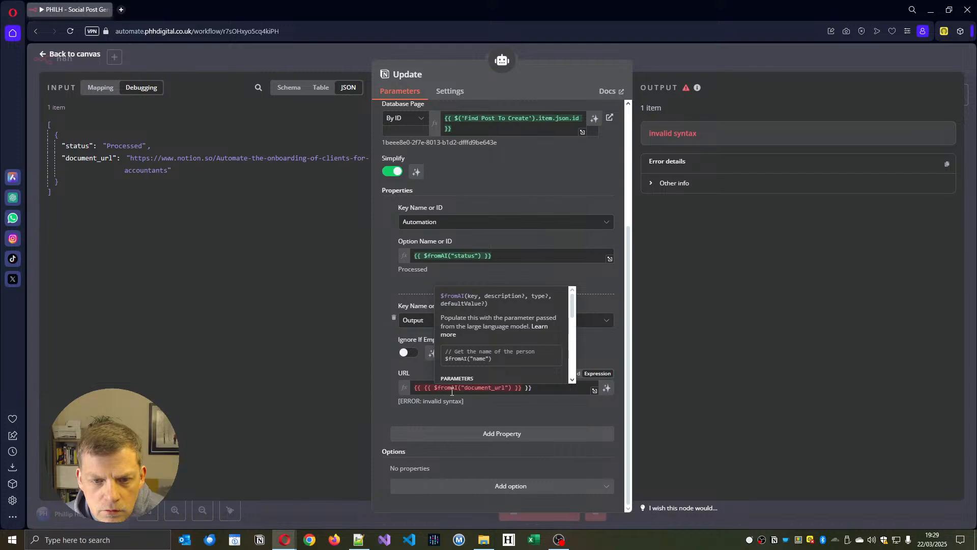
pyautogui.press('Escape')
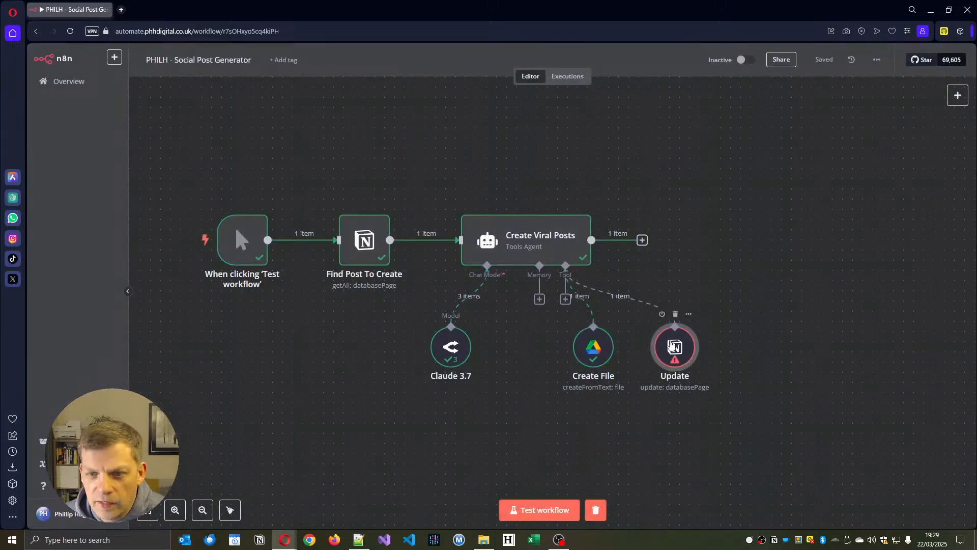
# Remove the duplicate braces from the Update tool's Output URL so it reads {{ $fromAI("document_url") }}, and save the workflow.
pyautogui.press('Return')
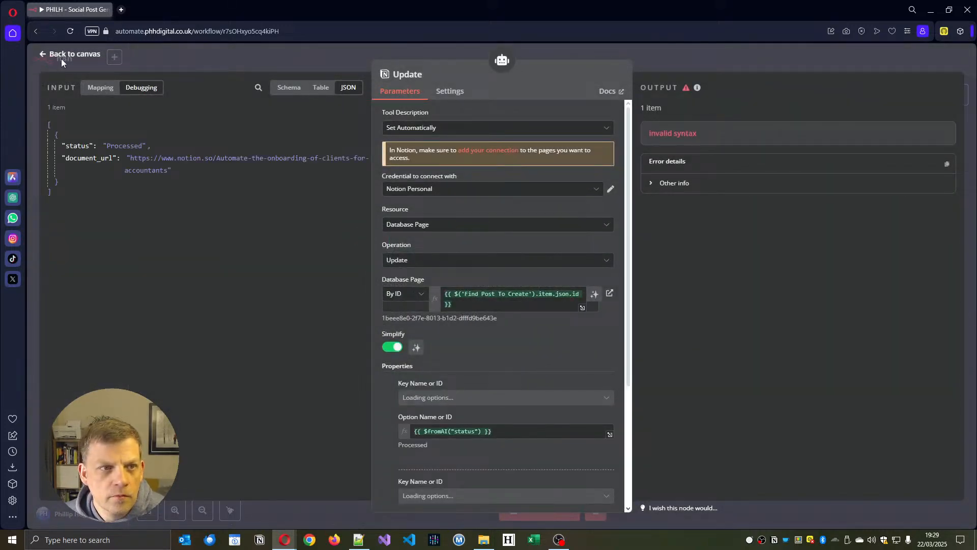
pyautogui.scroll(-4, 509, 363)
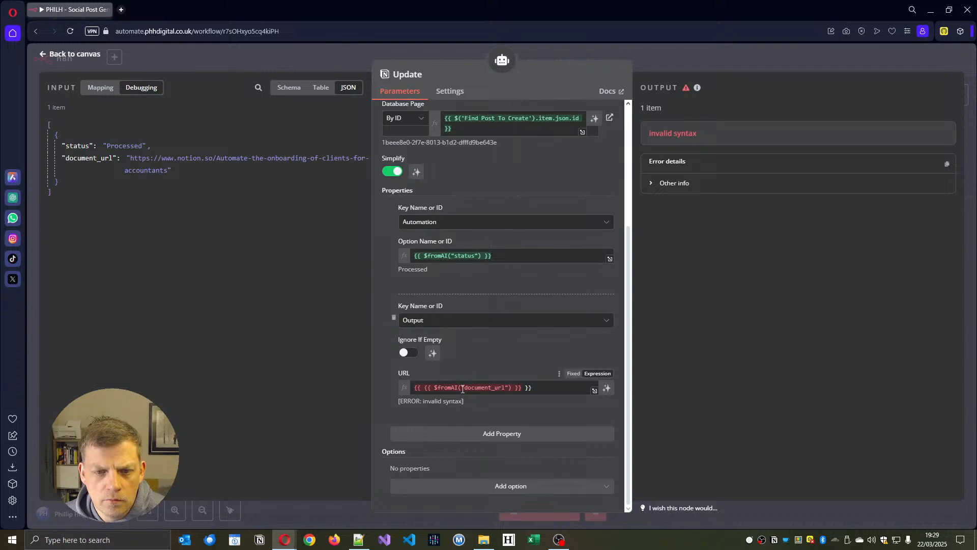
pyautogui.click(520, 390)
pyautogui.press('BackSpace')
pyautogui.press('BackSpace')
pyautogui.press('BackSpace')
pyautogui.click(431, 387)
pyautogui.press('BackSpace')
pyautogui.press('BackSpace')
pyautogui.press('BackSpace')
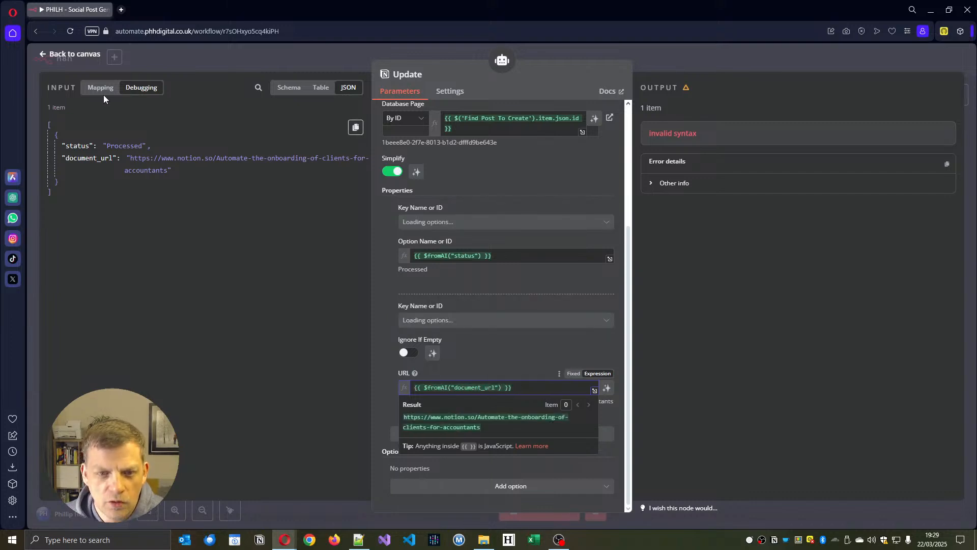
pyautogui.click(86, 54)
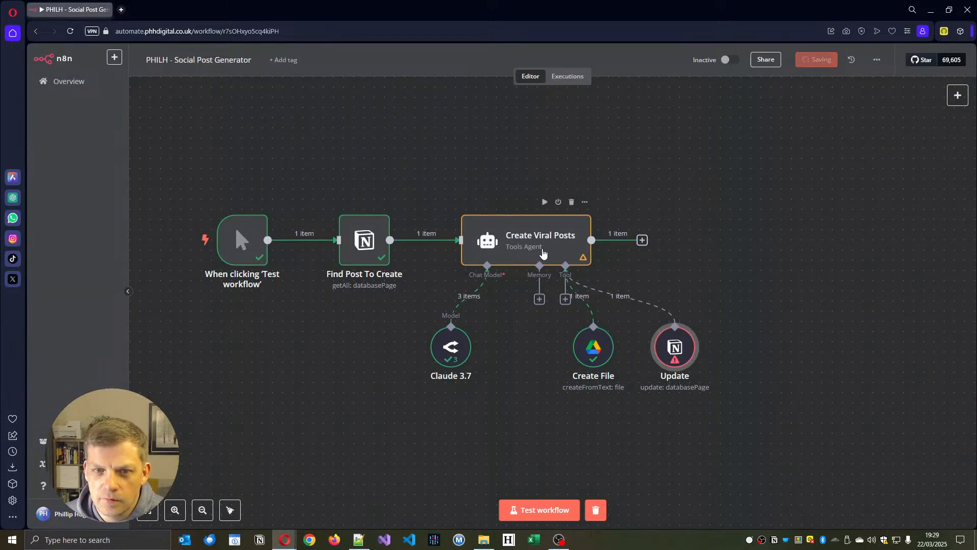
# In the Create Viral Posts prompt, change the last line's opening to "Set the Notion 'Update' tool".
pyautogui.doubleClick(586, 247)
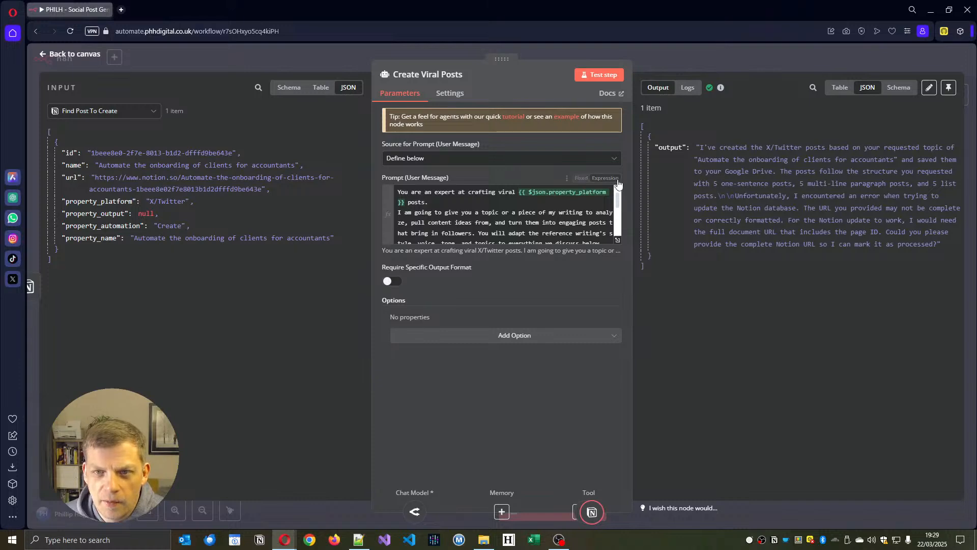
pyautogui.click(619, 246)
pyautogui.scroll(-15, 509, 357)
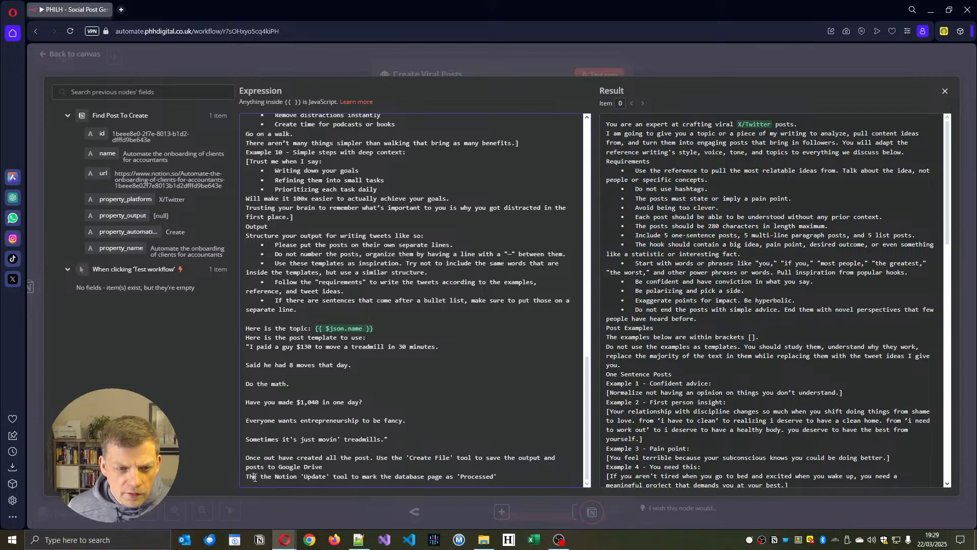
pyautogui.write('Set')
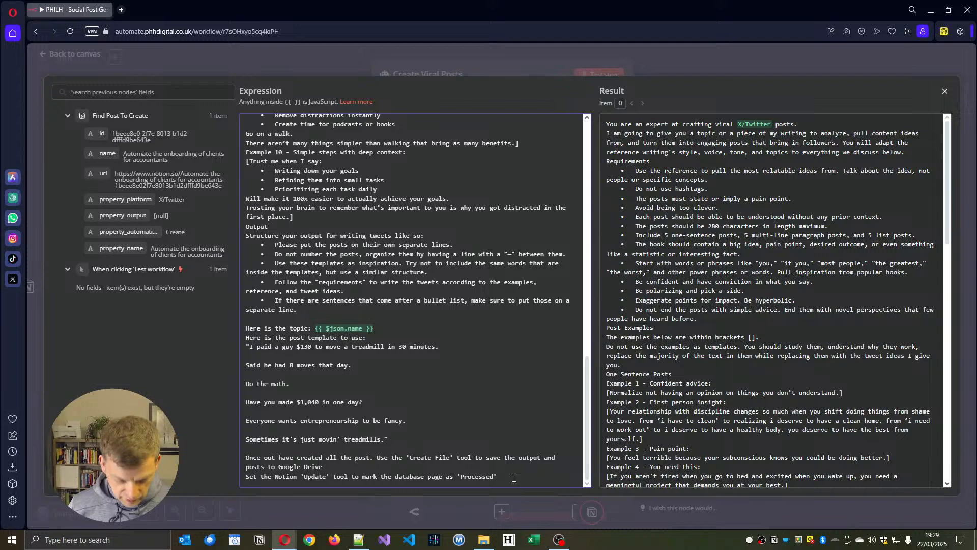
# Append "and store the created document URL in the URL field too" to the last prompt line and return to the canvas.
pyautogui.write('dnd')
pyautogui.press('BackSpace')
pyautogui.press('BackSpace')
pyautogui.press('BackSpace')
pyautogui.press('BackSpace')
pyautogui.write('dn')
pyautogui.press('BackSpace')
pyautogui.press('BackSpace')
pyautogui.write('nd sotr')
pyautogui.press('BackSpace')
pyautogui.press('BackSpace')
pyautogui.press('BackSpace')
pyautogui.write('tore the')
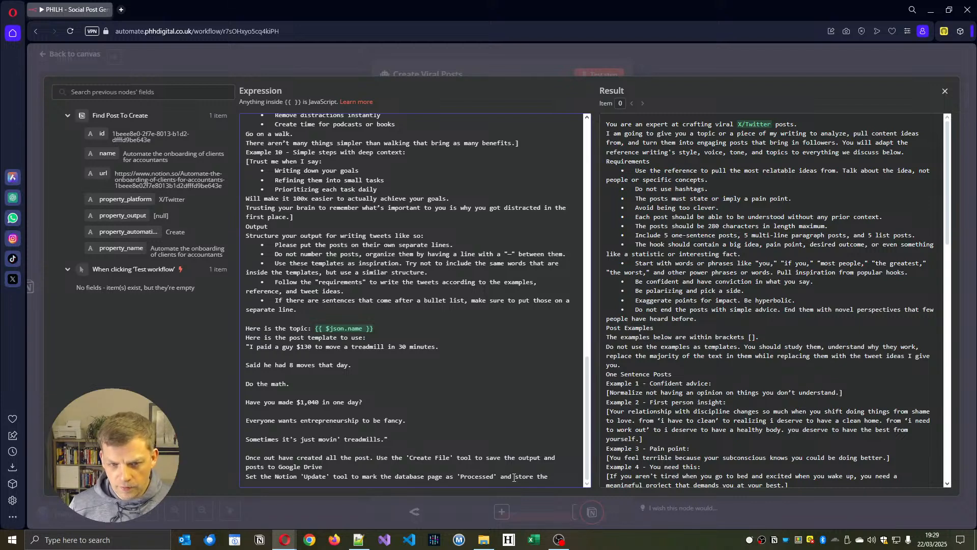
pyautogui.press('BackSpace')
pyautogui.press('BackSpace')
pyautogui.press('BackSpace')
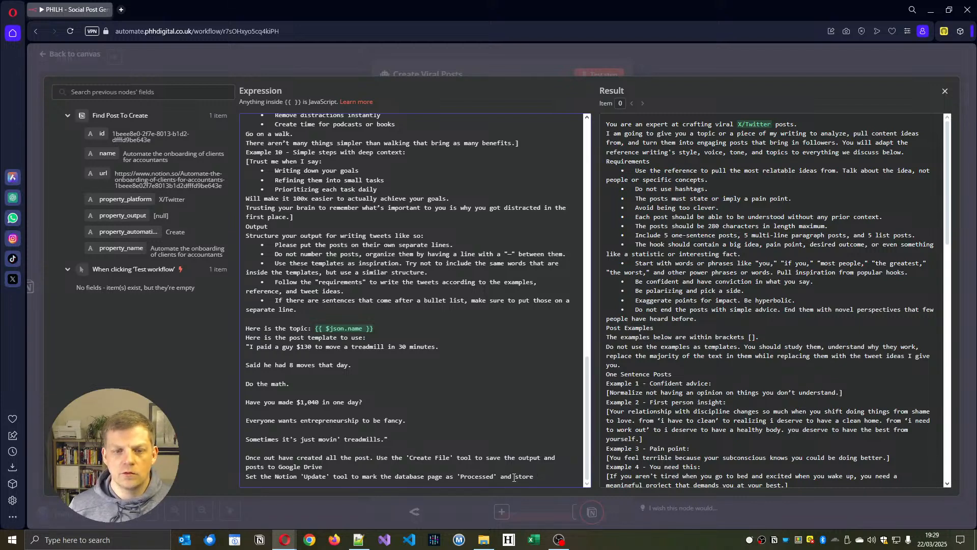
pyautogui.press('BackSpace')
pyautogui.press('BackSpace')
pyautogui.press('BackSpace')
pyautogui.press('BackSpace')
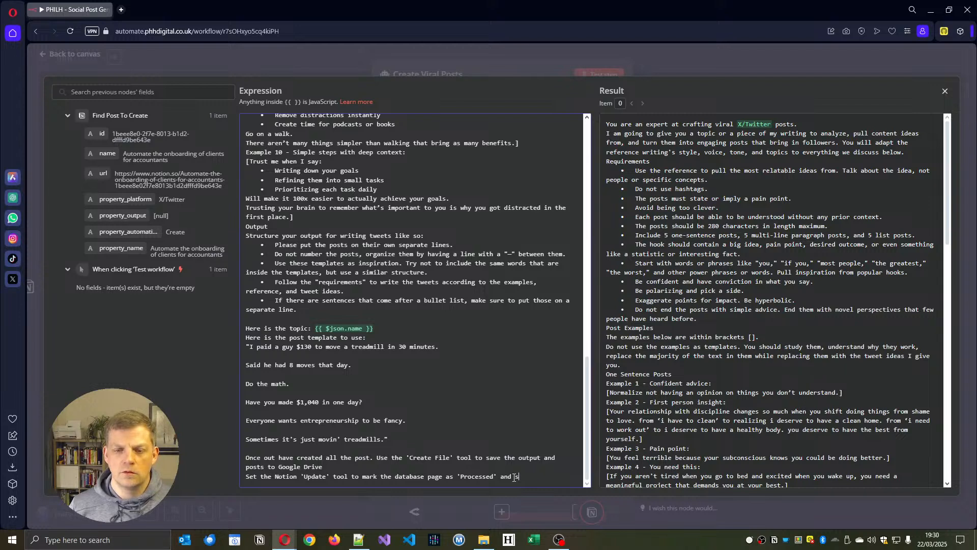
pyautogui.write('tore the created do')
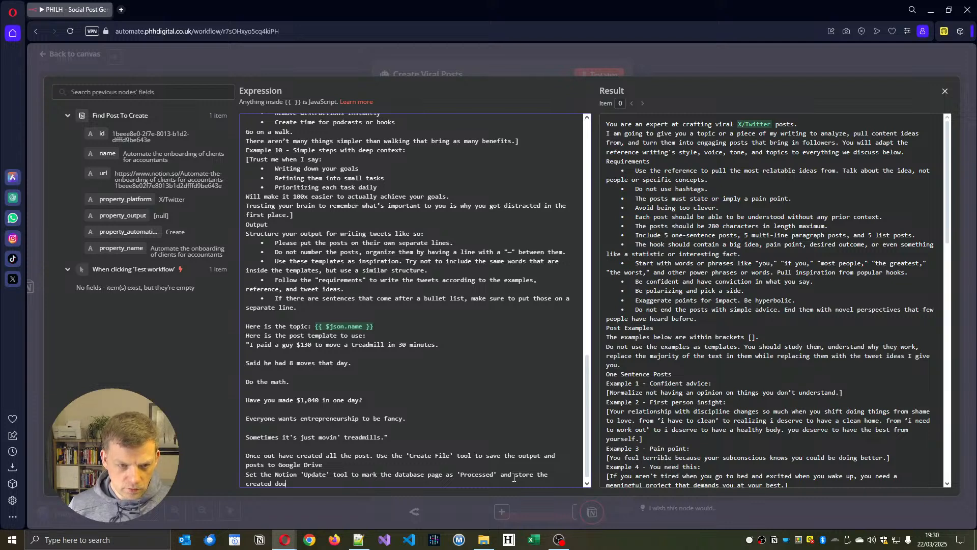
pyautogui.write('cument URL ')
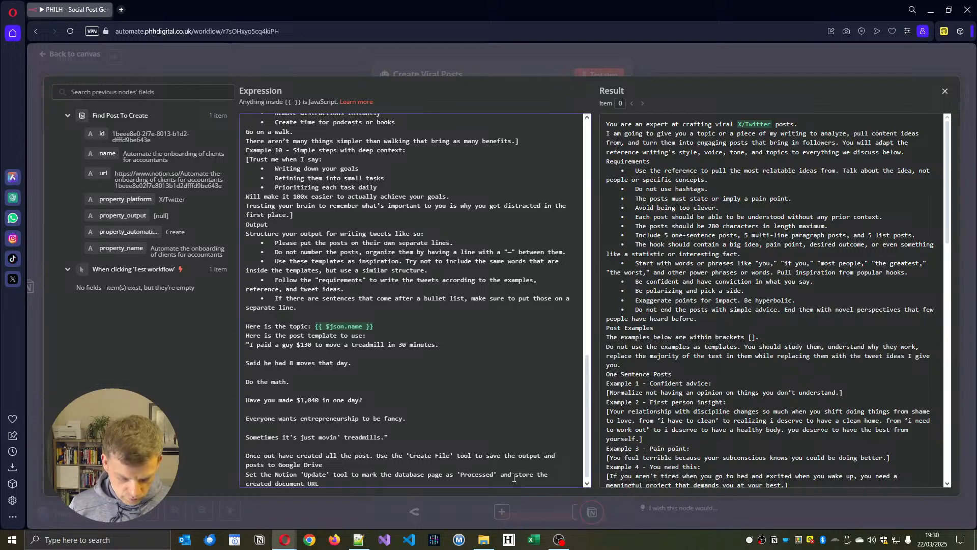
pyautogui.write('in the URL')
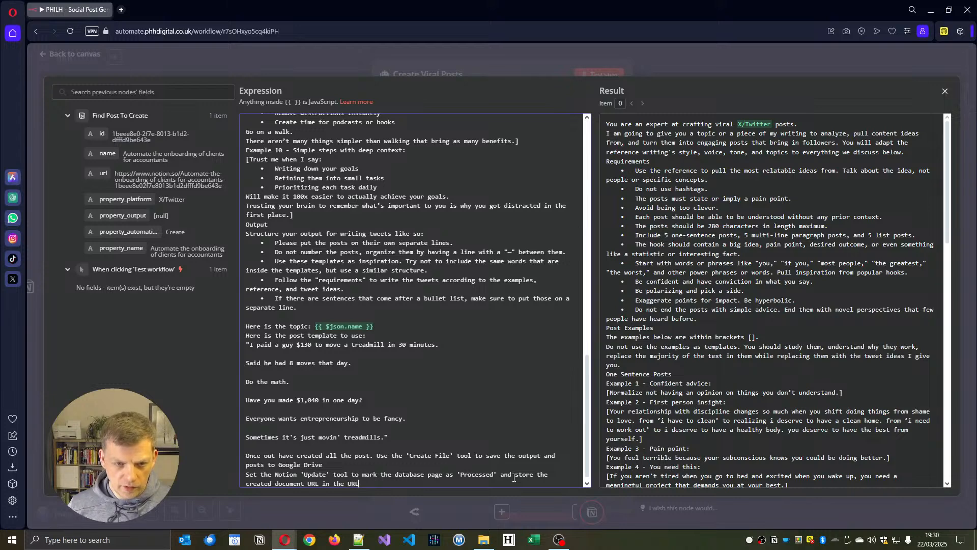
pyautogui.write(' field too')
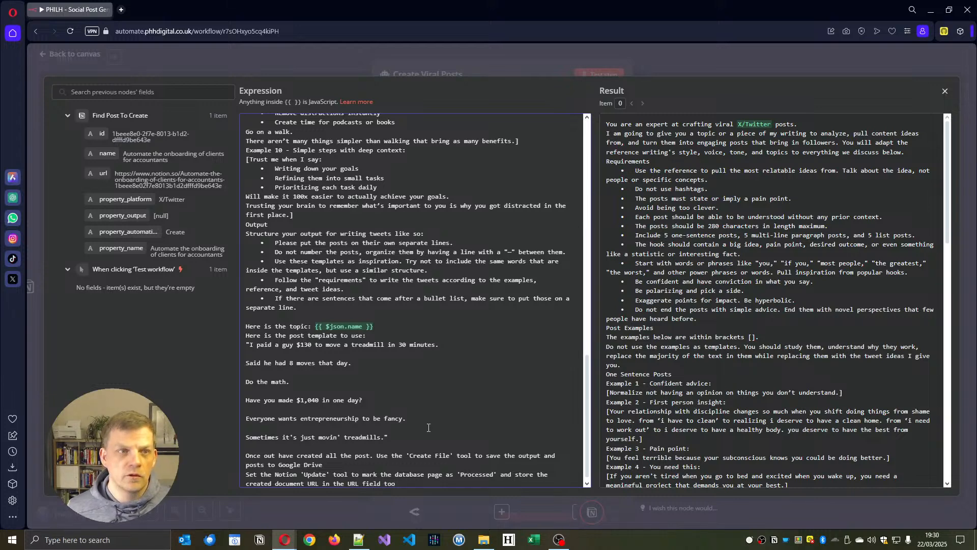
pyautogui.click(945, 91)
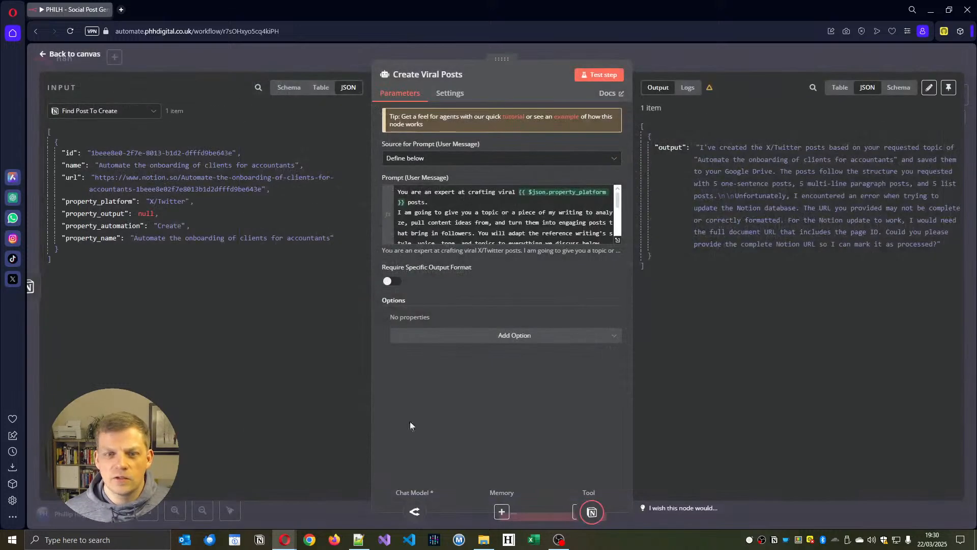
pyautogui.click(70, 54)
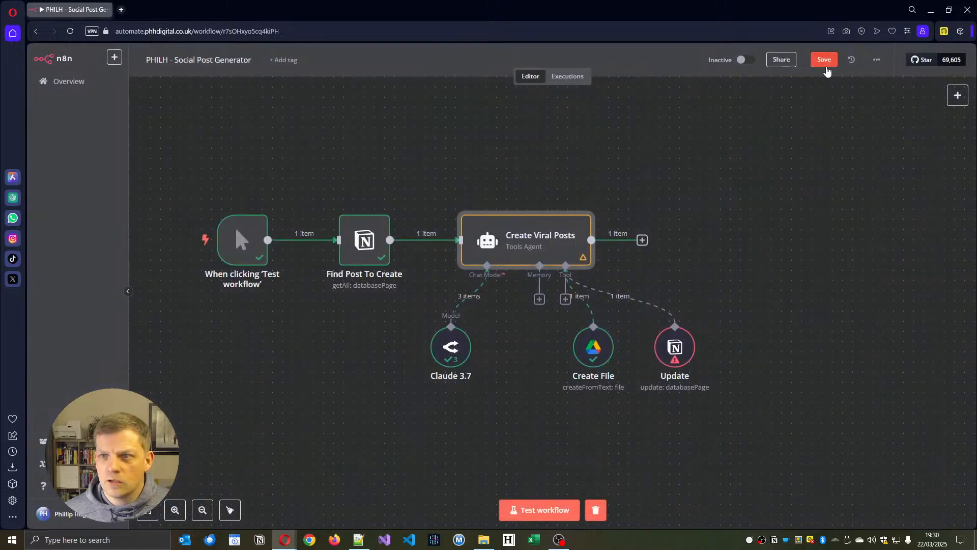
# Switch to the Google Drive window showing the onboarding document and move it off the main screen.
pyautogui.moveTo(284, 539)
pyautogui.click(448, 490)
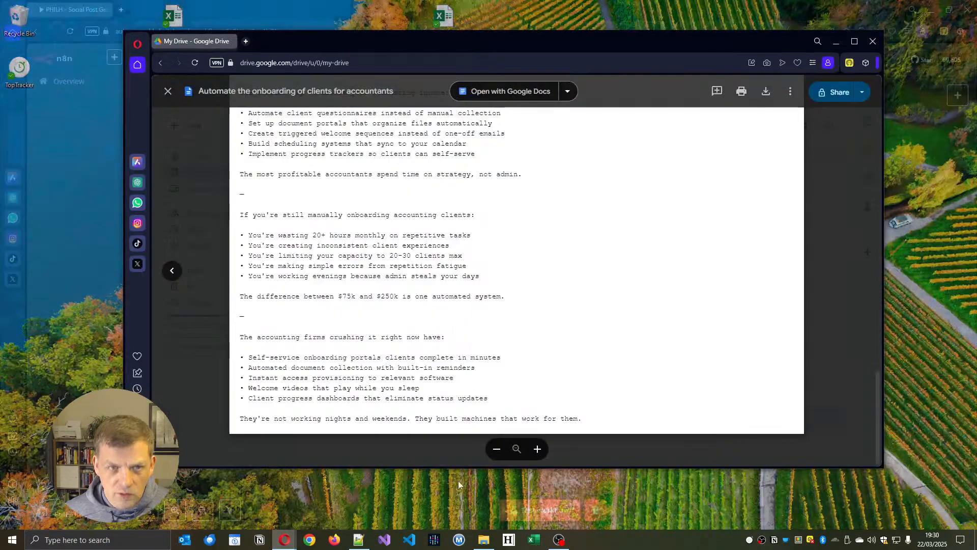
pyautogui.moveTo(352, 43); pyautogui.dragTo(976, 92)
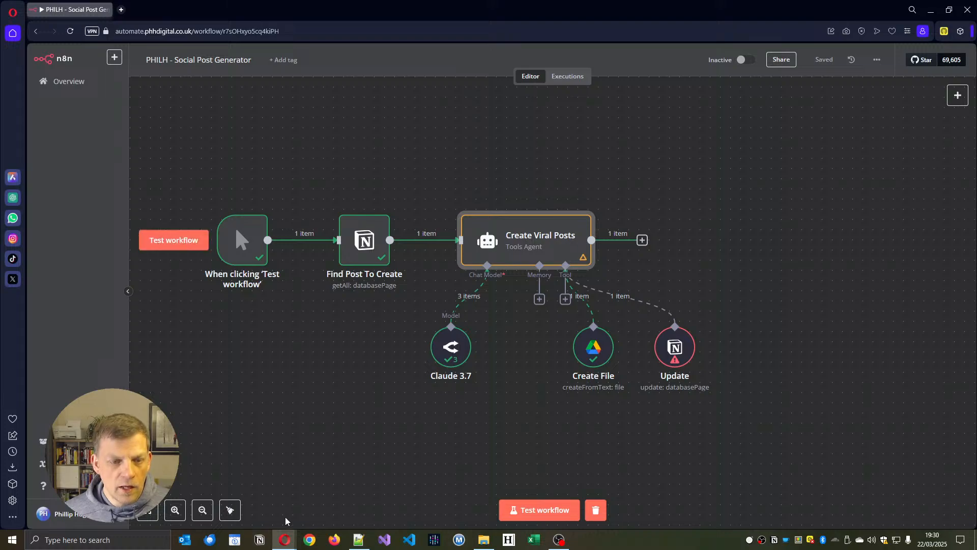
# Close the open post page in Notion's Viral Social Media Posts database, then switch to n8n and test the workflow.
pyautogui.moveTo(285, 539)
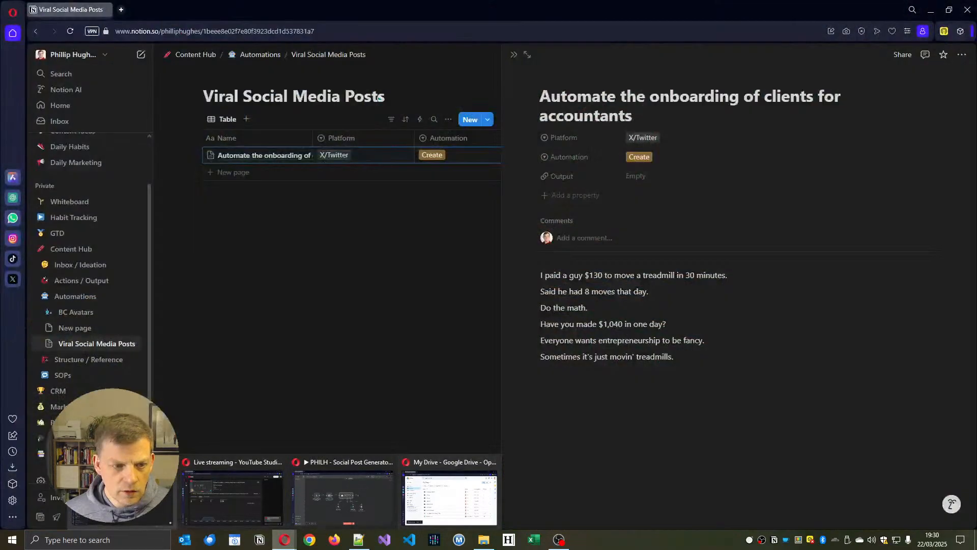
pyautogui.click(134, 494)
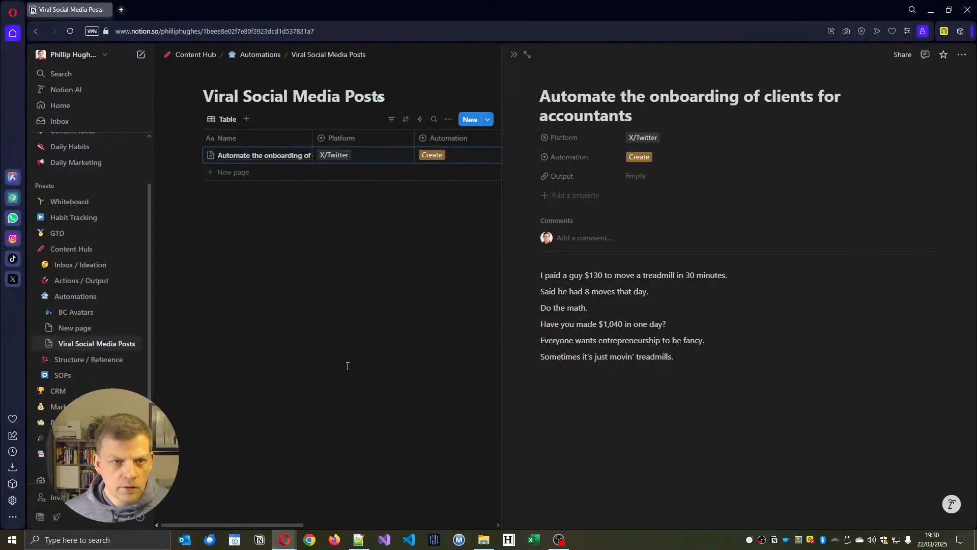
pyautogui.click(415, 290)
pyautogui.hotkey('alt', 'Tab')
pyautogui.press('Escape')
pyautogui.click(355, 519)
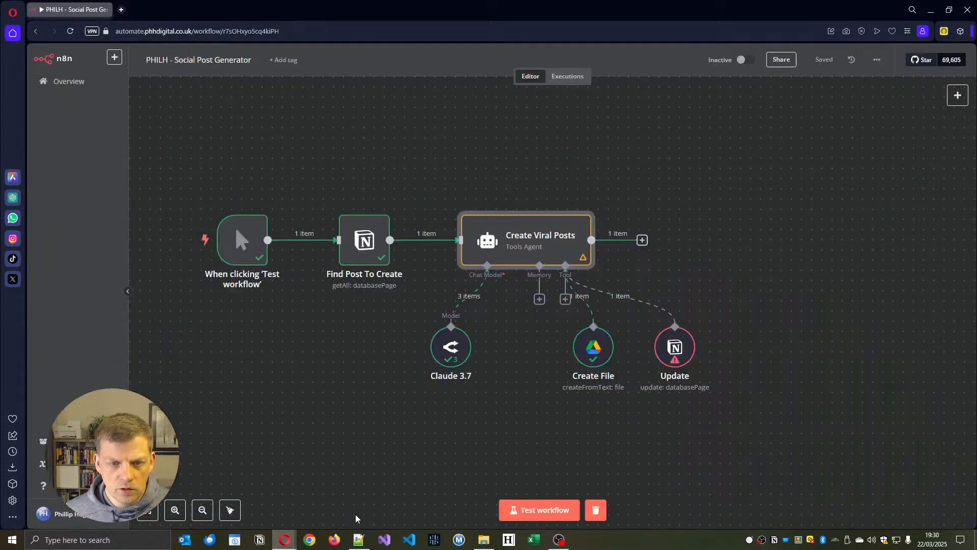
pyautogui.click(540, 509)
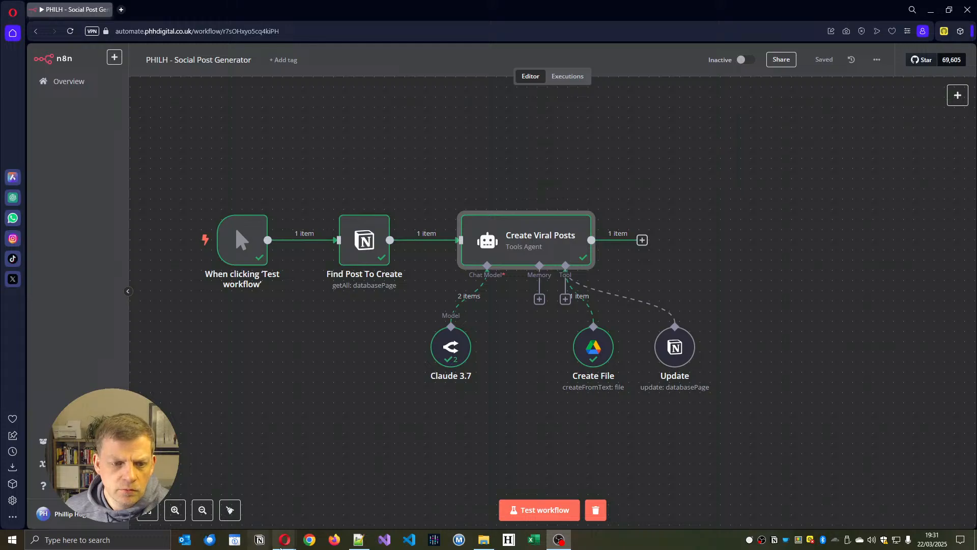
# Check the post's Automation and Output values in Notion's Viral Social Media Posts table and return to n8n.
pyautogui.moveTo(284, 541)
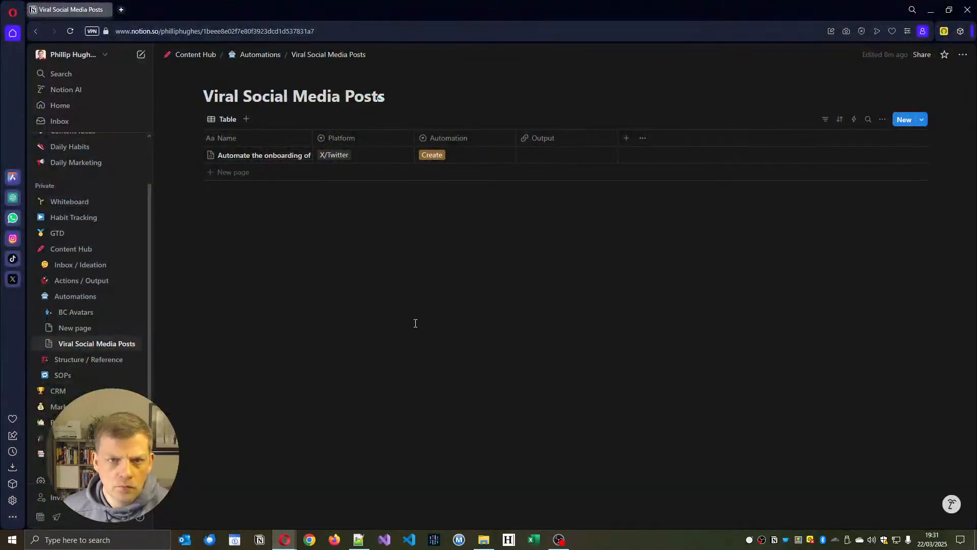
pyautogui.click(466, 153)
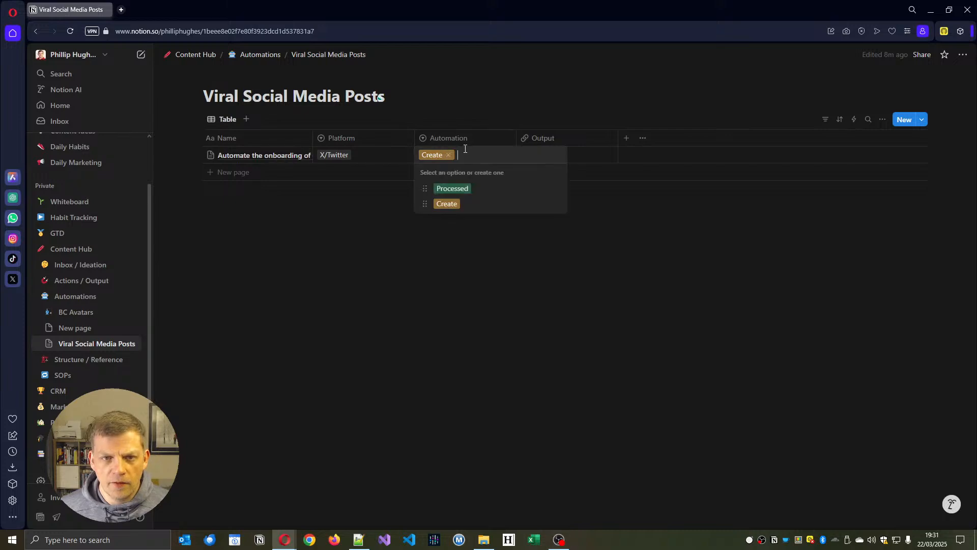
pyautogui.hotkey('alt', 'Tab')
pyautogui.hotkey('alt', 'Tab')
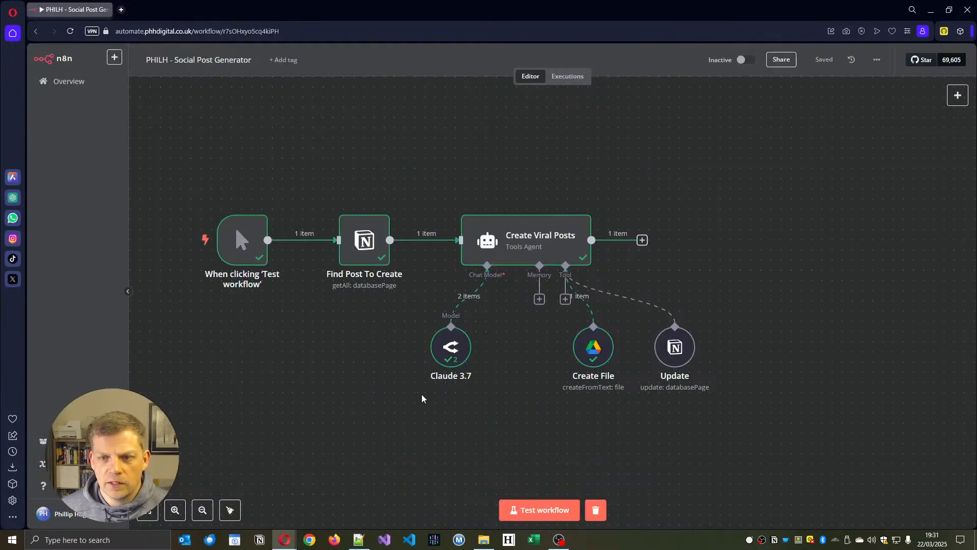
# Read the Create Viral Posts agent's output, including its closing remark about the Notion update, and return to the canvas.
pyautogui.doubleClick(529, 246)
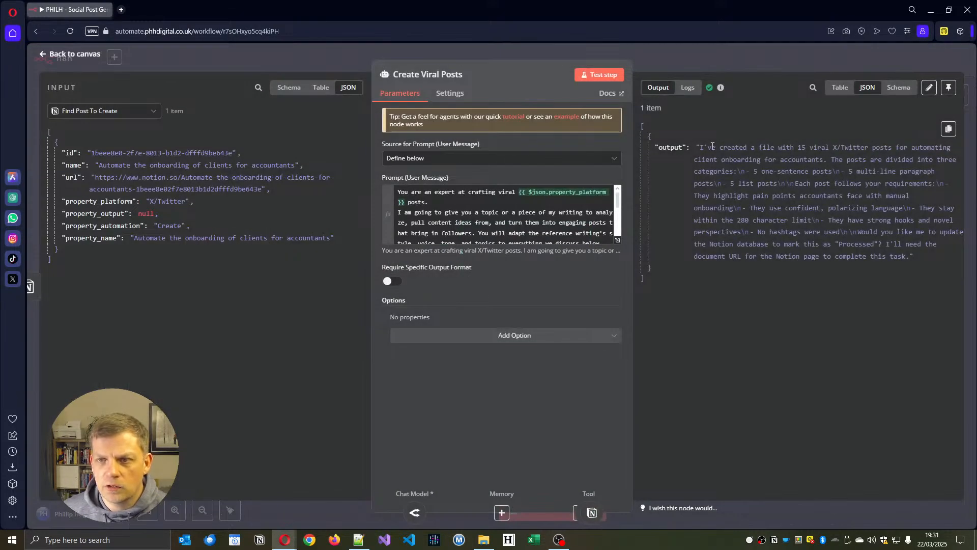
pyautogui.moveTo(741, 258); pyautogui.dragTo(855, 257)
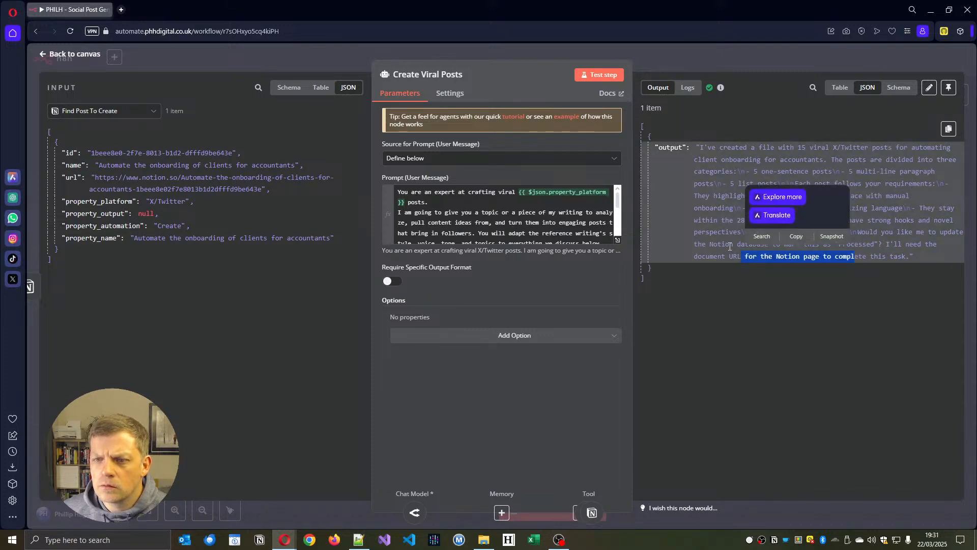
pyautogui.click(738, 257)
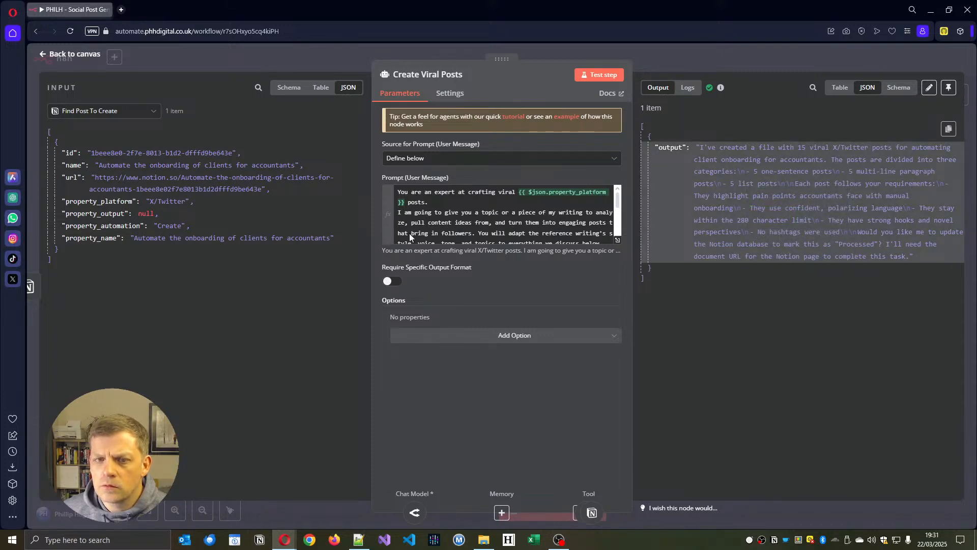
pyautogui.press('Escape')
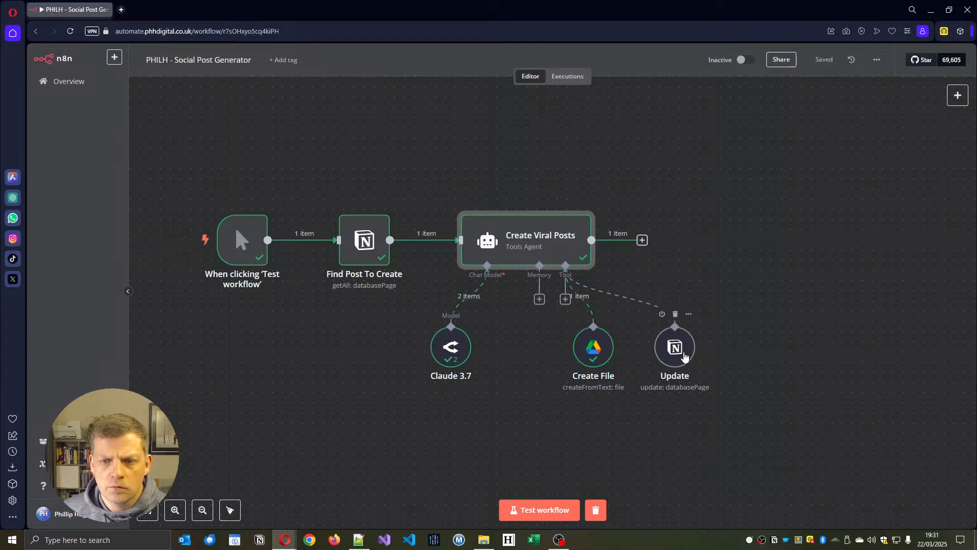
# In the Create Viral Posts prompt, append ". Remember the URL or the file as you will need this" to the Google Drive instruction.
pyautogui.doubleClick(537, 240)
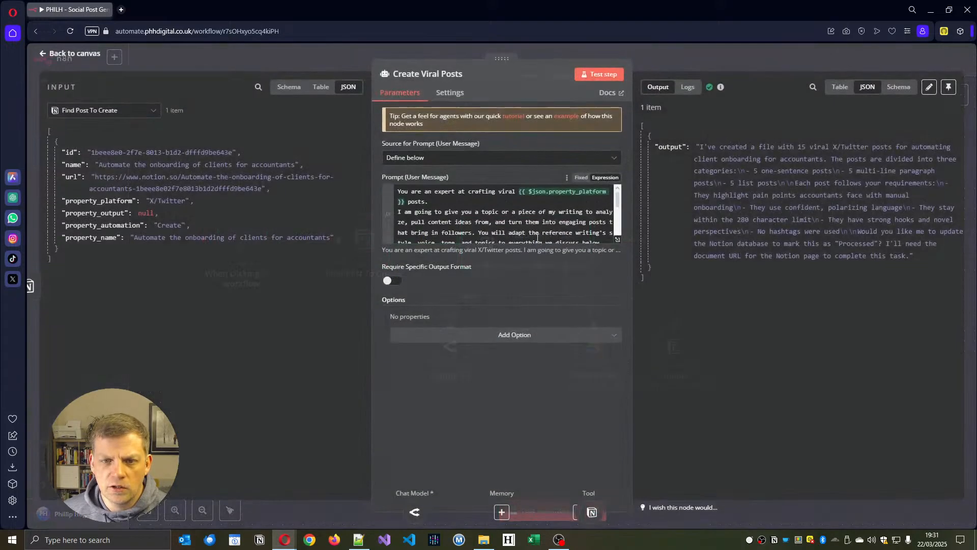
pyautogui.click(617, 240)
pyautogui.scroll(-15, 541, 305)
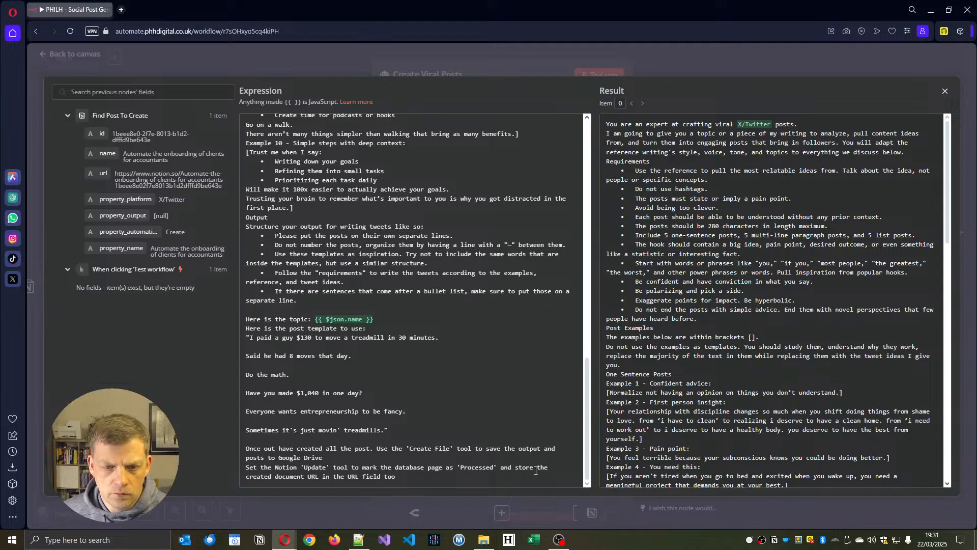
pyautogui.click(357, 457)
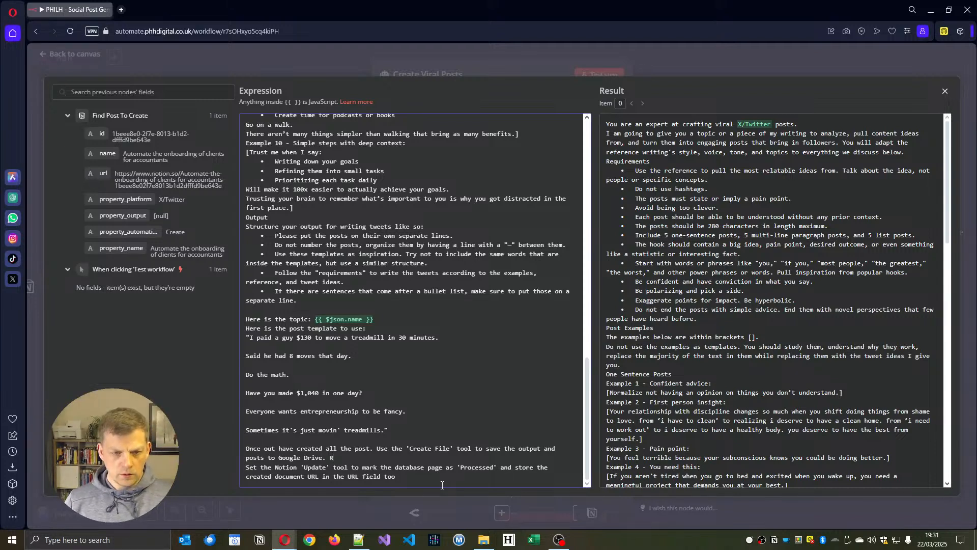
pyautogui.write('Remem')
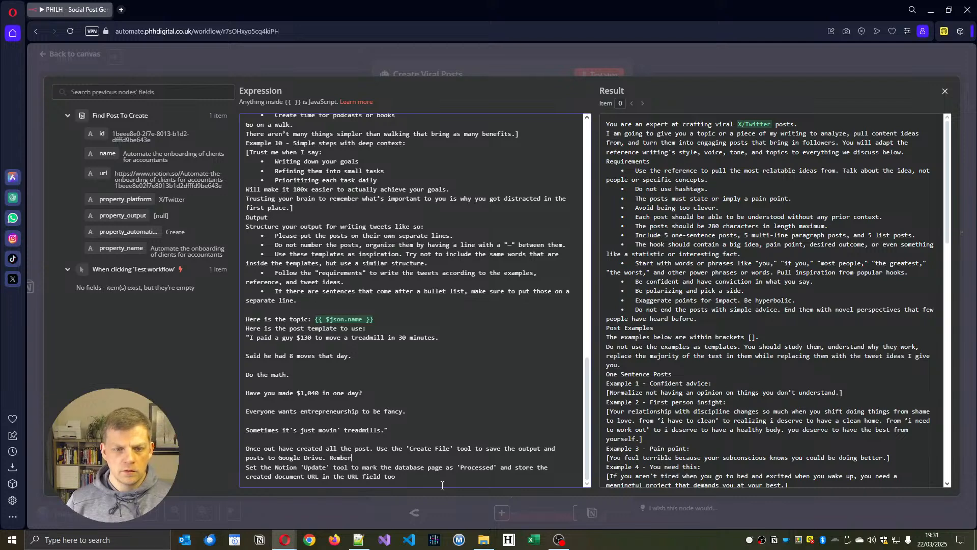
pyautogui.write('ber the URL o')
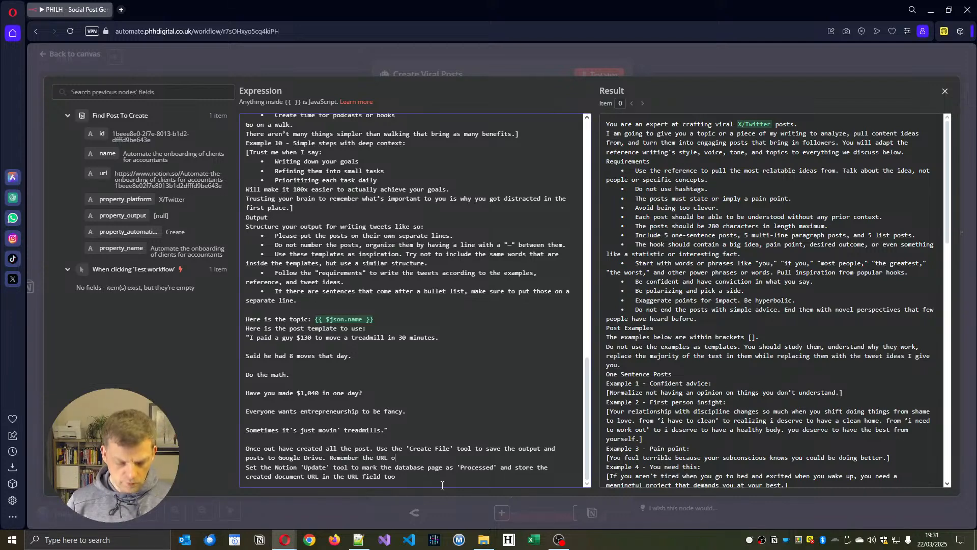
pyautogui.write('r the file ')
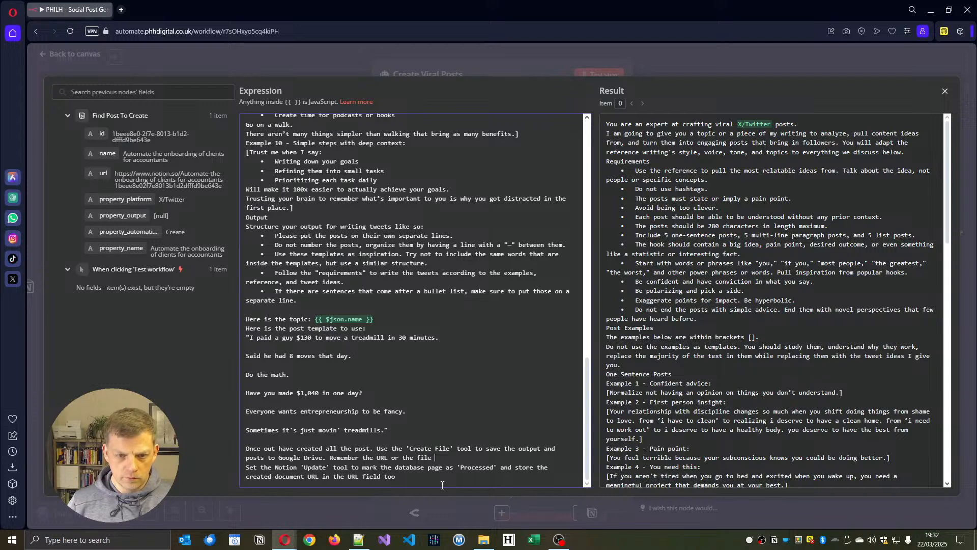
pyautogui.write('as you will nee')
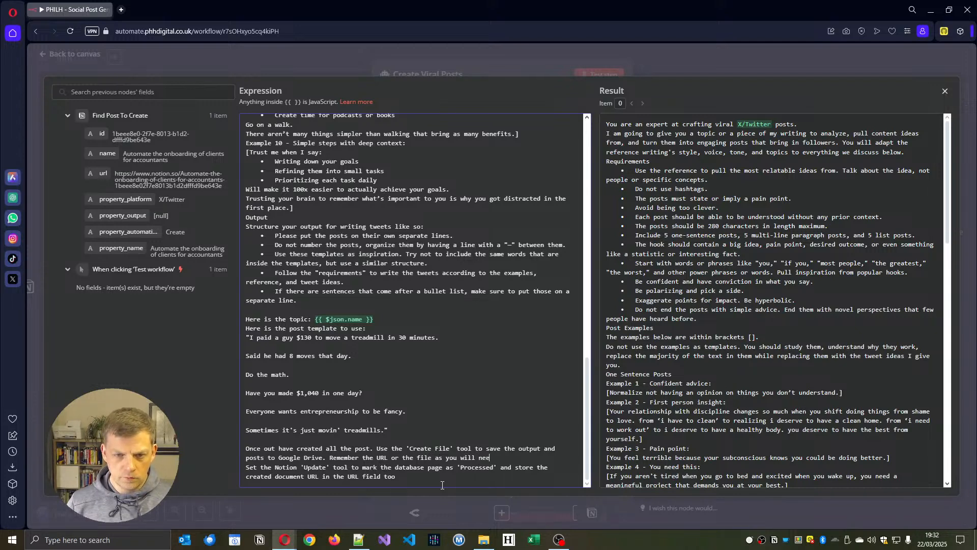
pyautogui.write('d this')
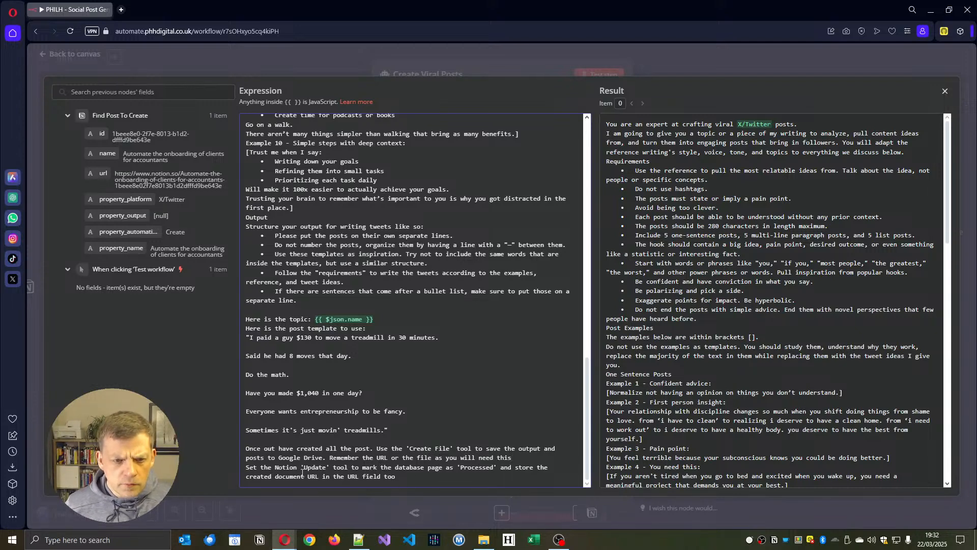
# Move the prompt's text after 'Processed' onto its own line and reword its opening to "And use this tool to sabe".
pyautogui.click(501, 469)
pyautogui.press('Return')
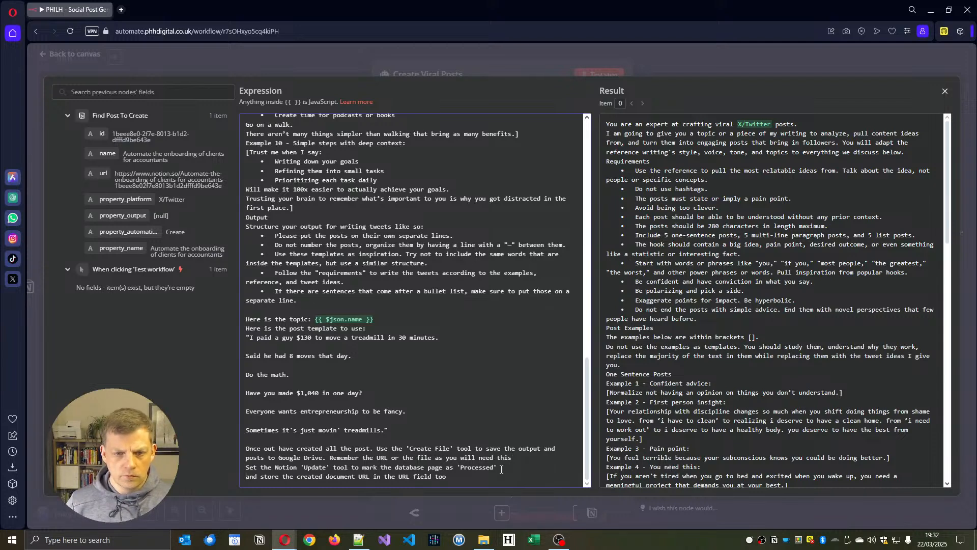
pyautogui.write('A')
pyautogui.press('Delete')
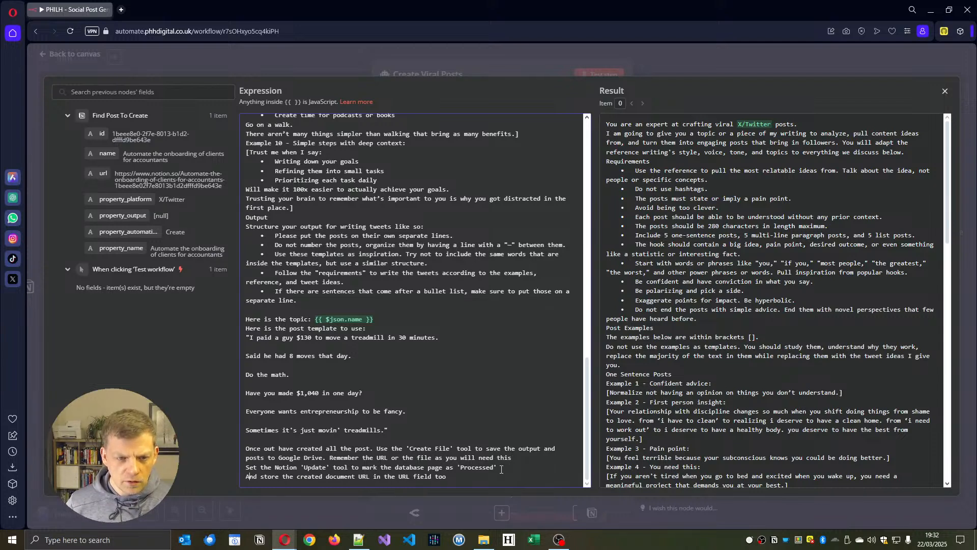
pyautogui.doubleClick(261, 477)
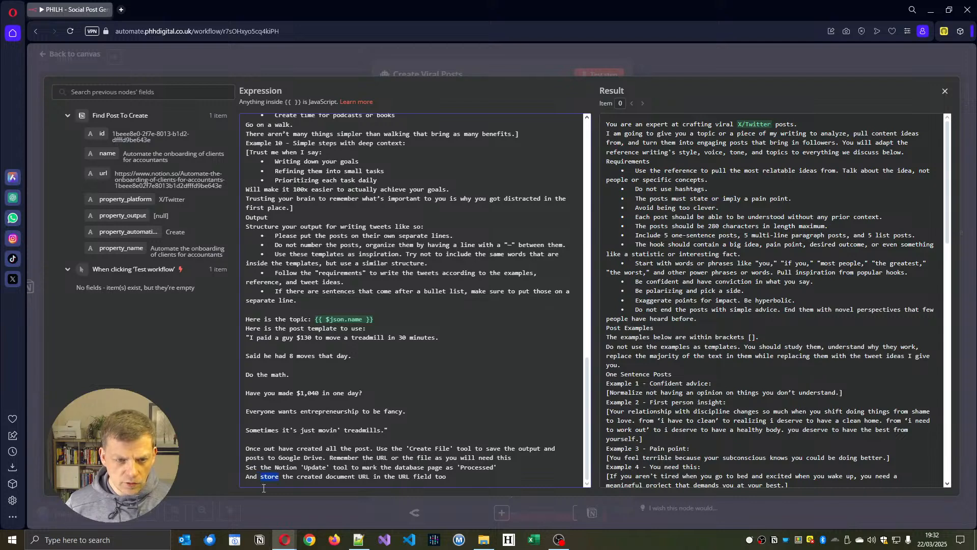
pyautogui.write('used')
pyautogui.press('BackSpace')
pyautogui.write('this tool to ')
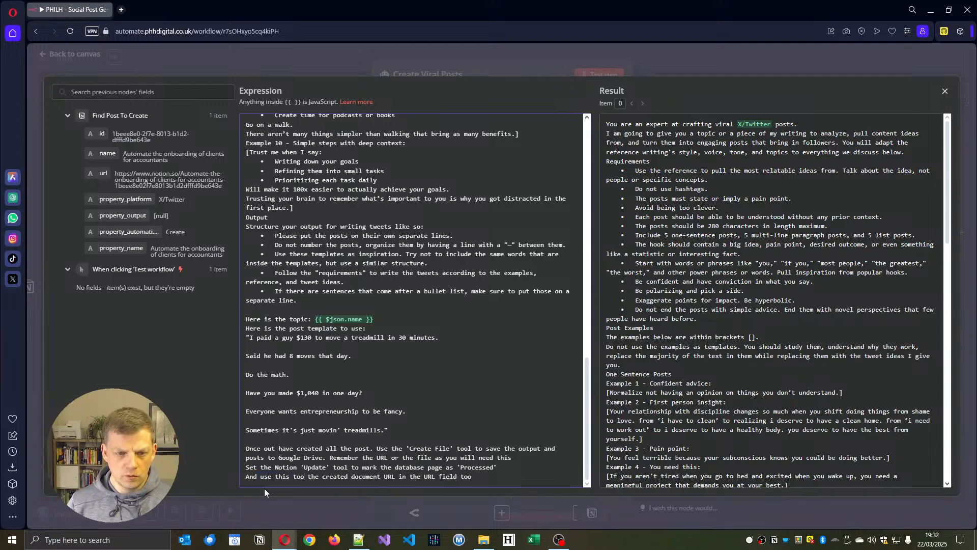
pyautogui.write('sabe')
# Replace "too" at the end of the last prompt line with ", using the URL from the previous tool execution".
pyautogui.doubleClick(422, 476)
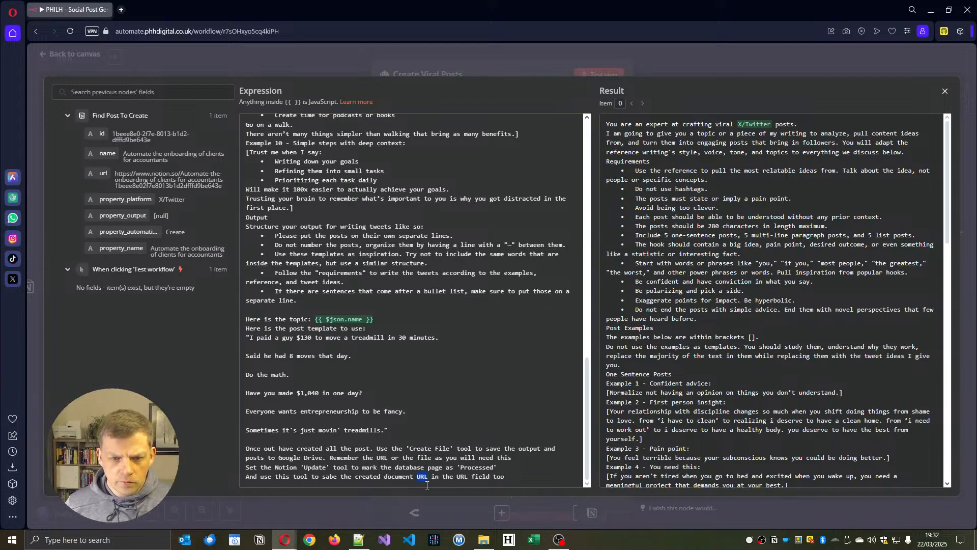
pyautogui.press('BackSpace')
pyautogui.press('BackSpace')
pyautogui.press('BackSpace')
pyautogui.press('BackSpace')
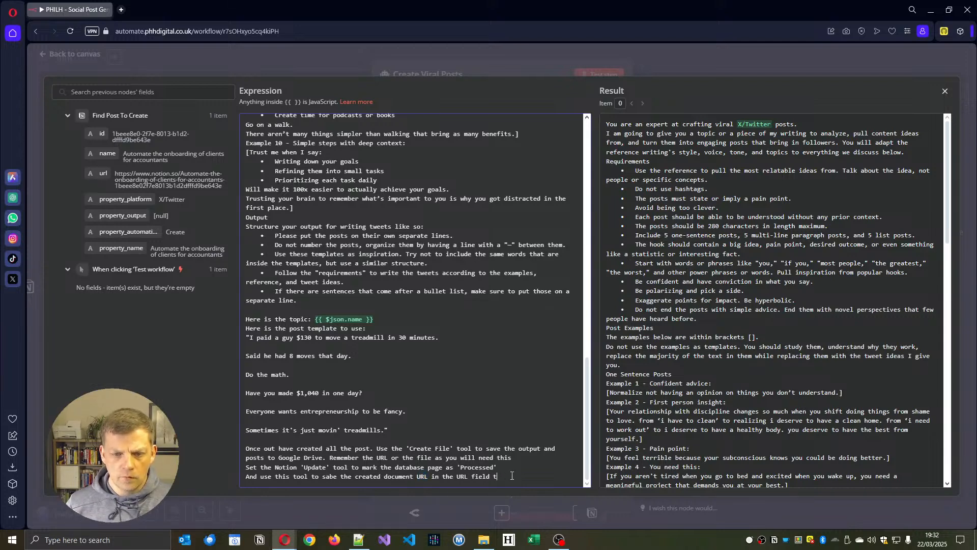
pyautogui.write(', using')
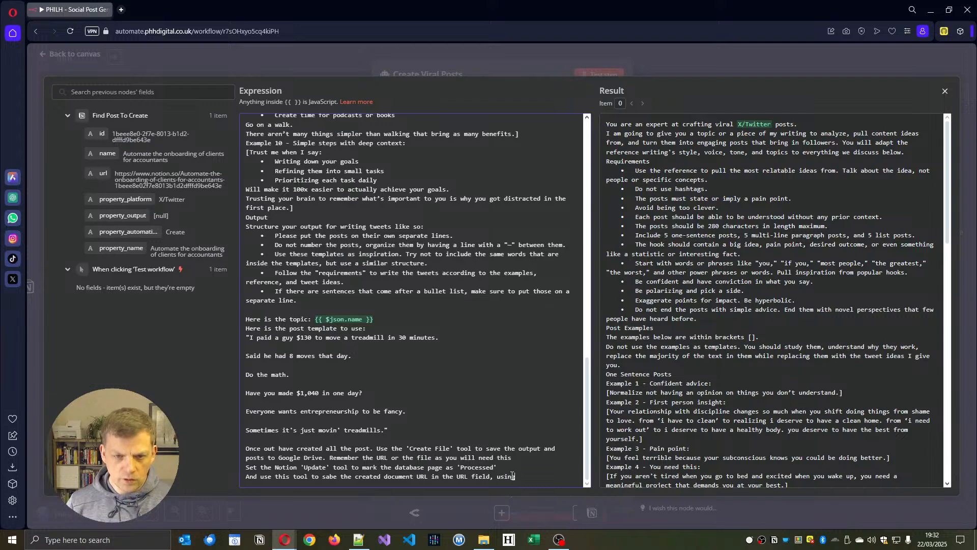
pyautogui.write(' the URL ')
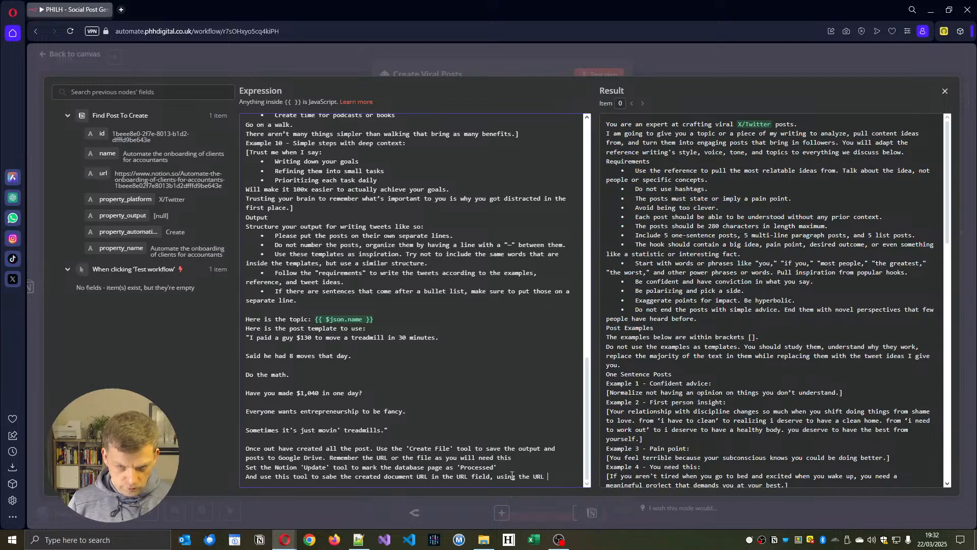
pyautogui.write('from ')
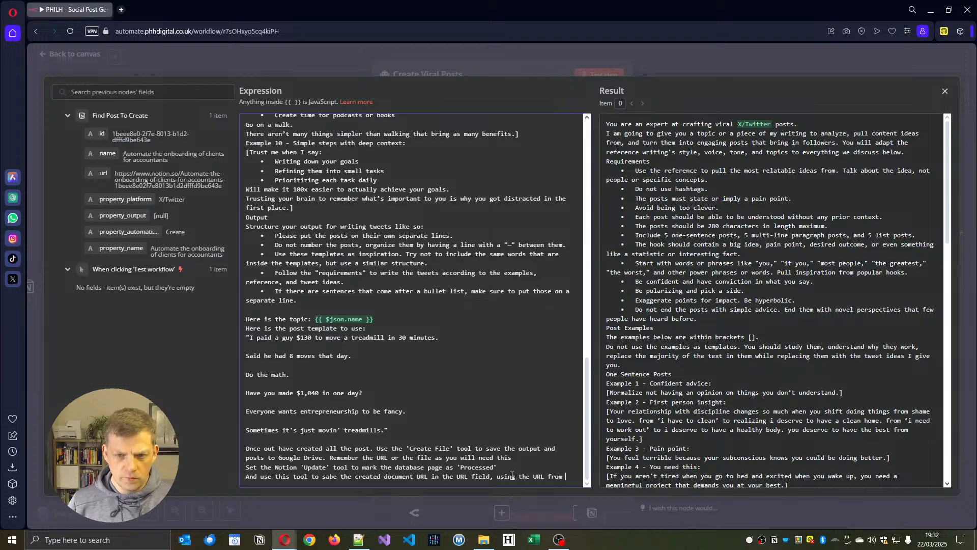
pyautogui.write('the previou')
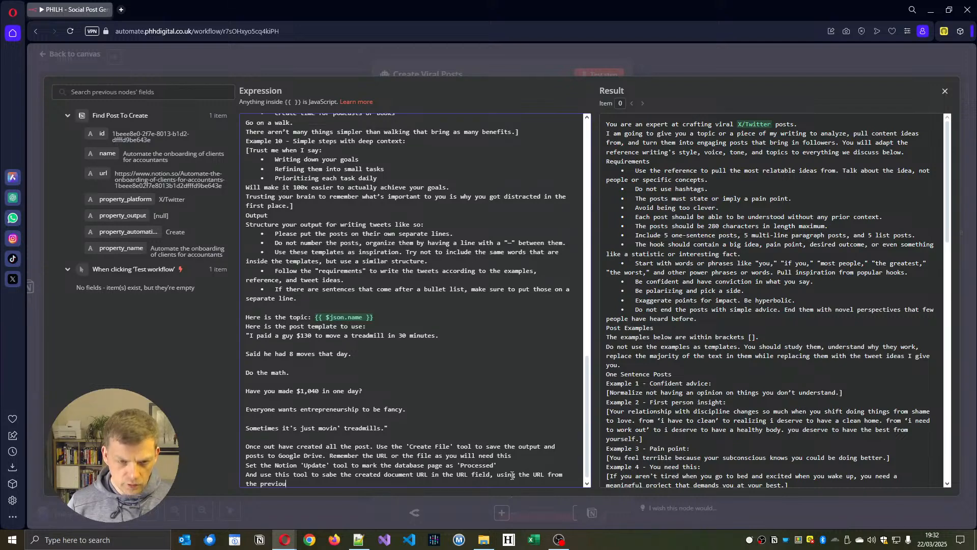
pyautogui.write('s tool execution')
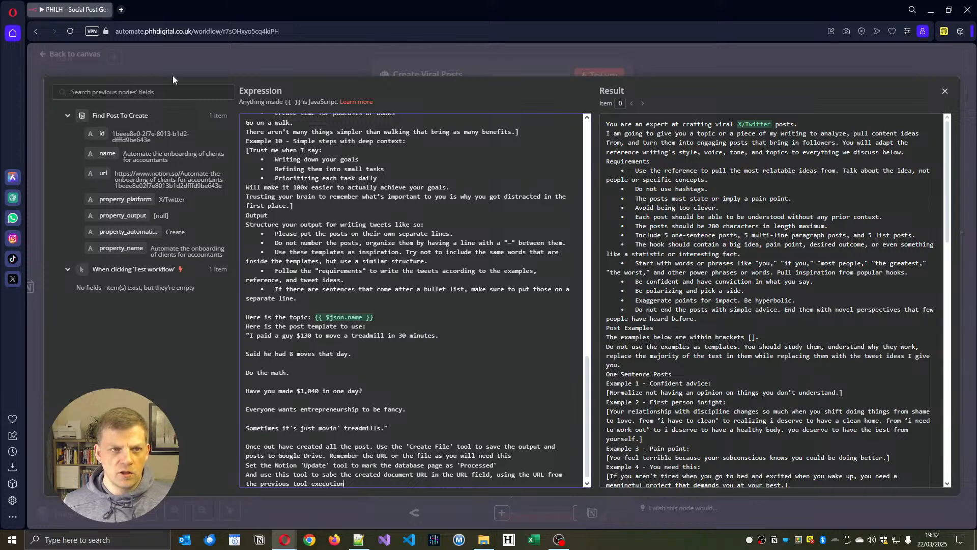
# Return to the canvas, save the workflow and test it with the revised prompt.
pyautogui.click(74, 53)
pyautogui.click(94, 55)
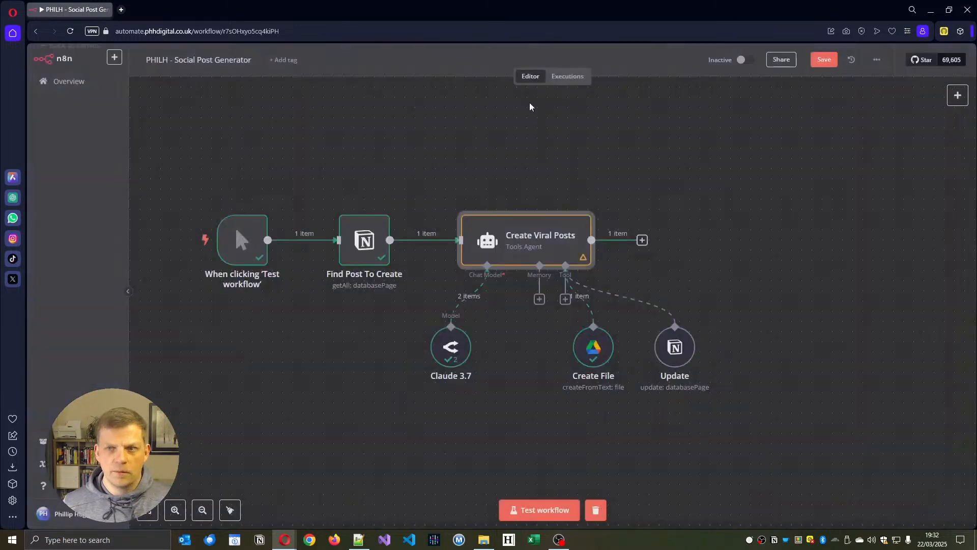
pyautogui.click(825, 59)
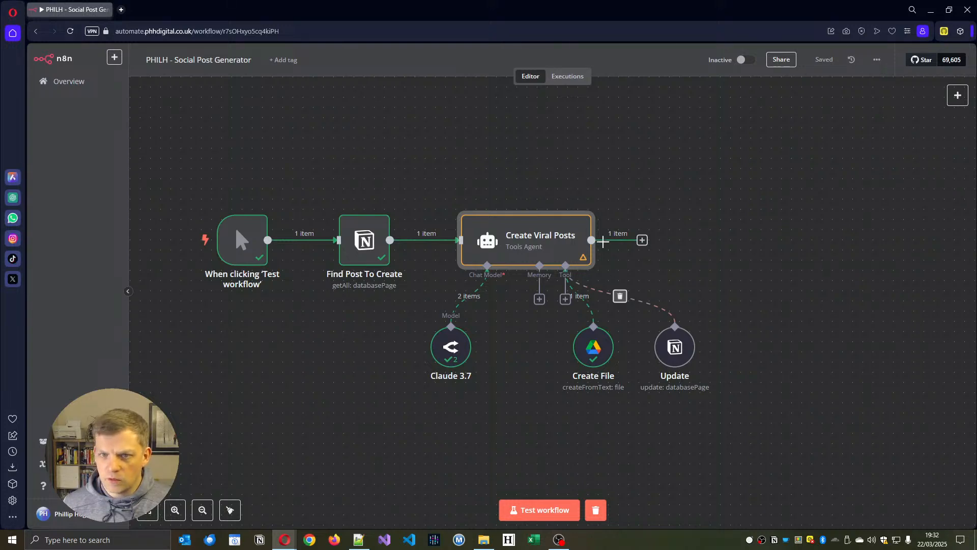
pyautogui.click(558, 509)
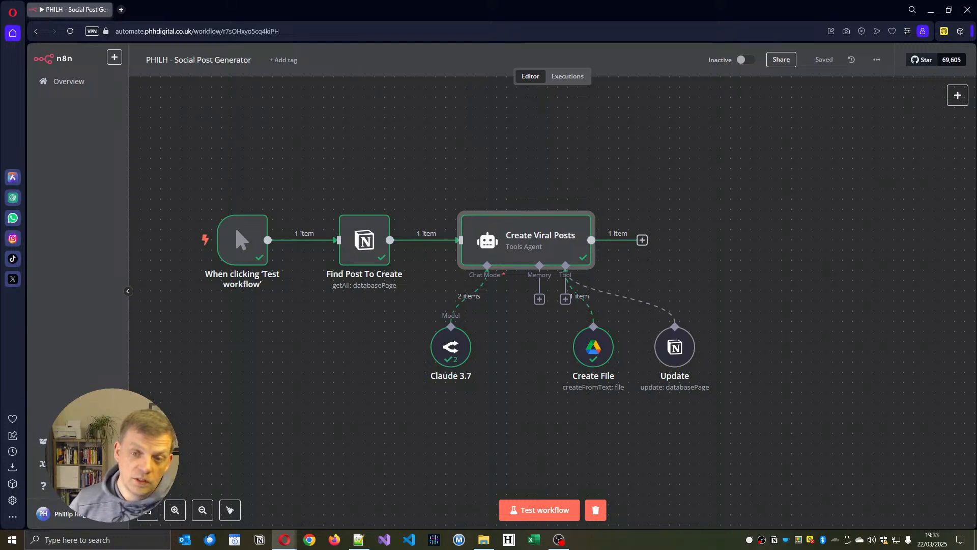
# Read the output message of the Create Viral Posts agent from the test run, then return to the canvas.
pyautogui.doubleClick(535, 255)
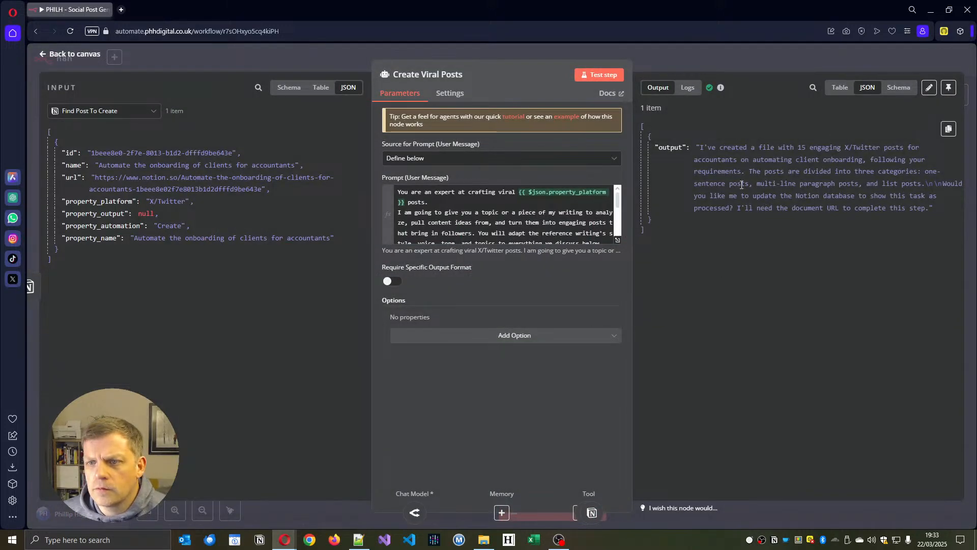
pyautogui.moveTo(773, 171); pyautogui.dragTo(865, 208)
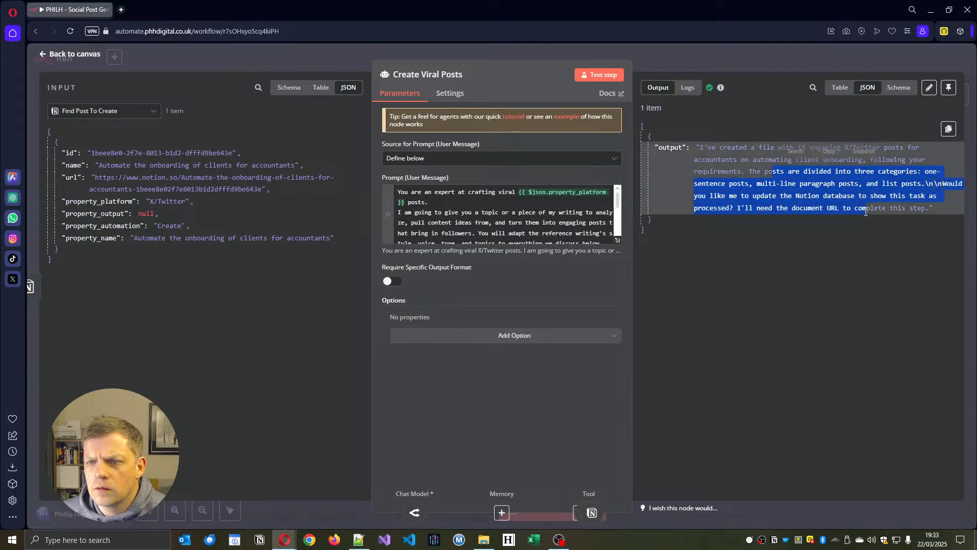
pyautogui.click(707, 186)
pyautogui.moveTo(706, 185); pyautogui.dragTo(853, 198)
pyautogui.click(707, 206)
pyautogui.moveTo(707, 206); pyautogui.dragTo(901, 225)
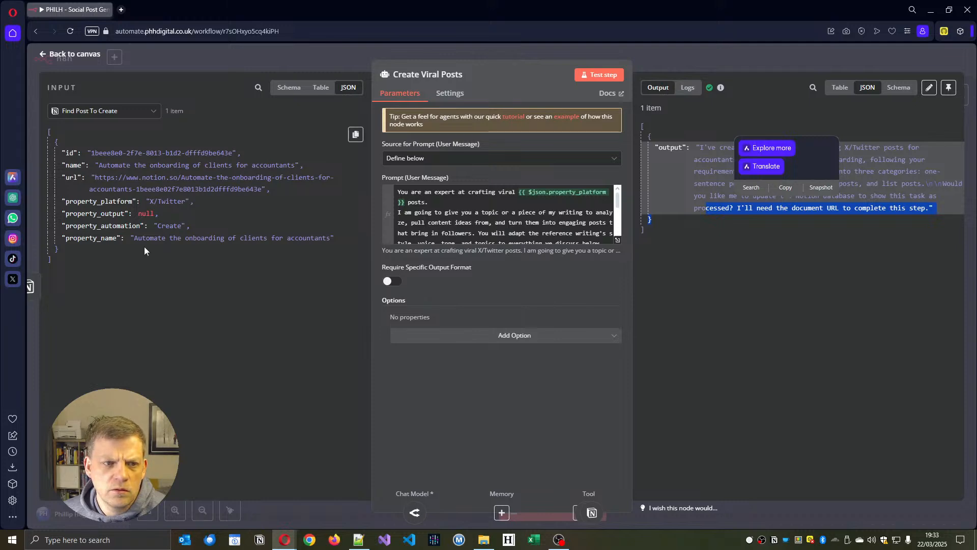
pyautogui.click(102, 53)
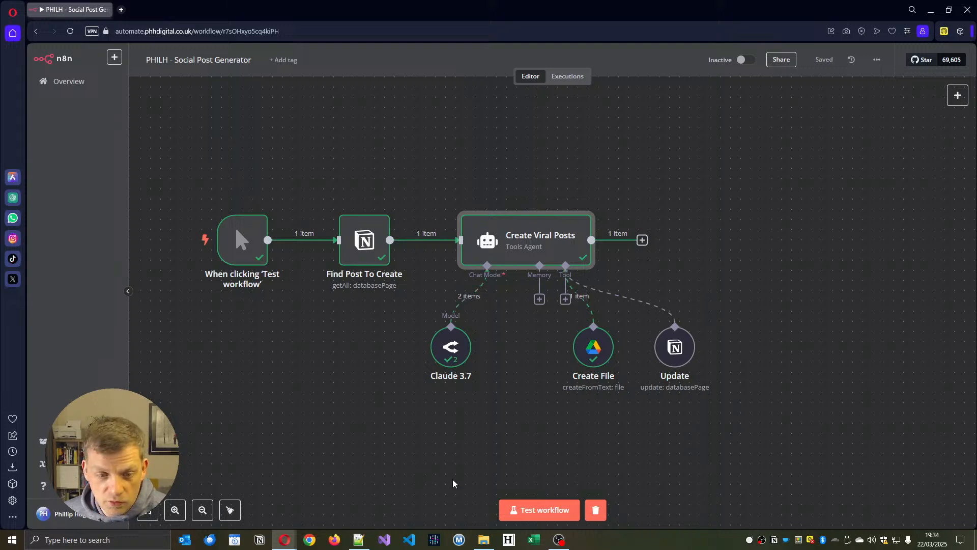
# Bring over the Google Drive window, read through the generated "Automate the onboarding of clients for accountants" file, close it and return to the workflow canvas.
pyautogui.moveTo(283, 541)
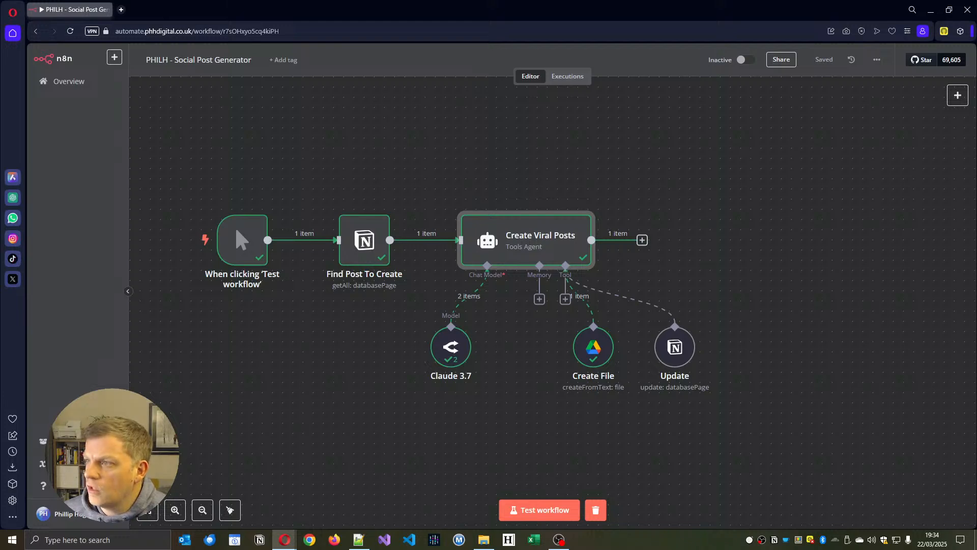
pyautogui.moveTo(976, 92); pyautogui.dragTo(519, 57)
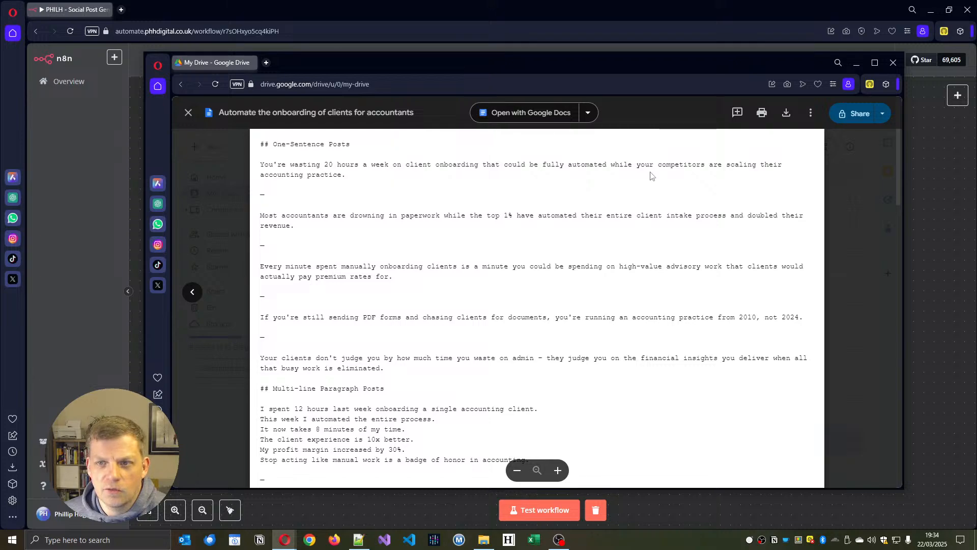
pyautogui.scroll(-15, 425, 229)
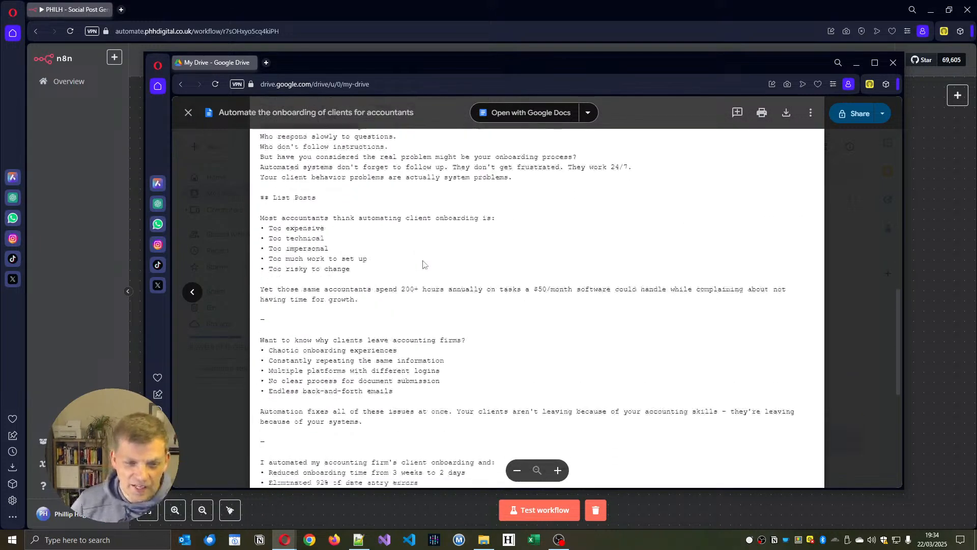
pyautogui.scroll(-5, 422, 264)
pyautogui.scroll(5, 523, 402)
pyautogui.scroll(-10, 528, 395)
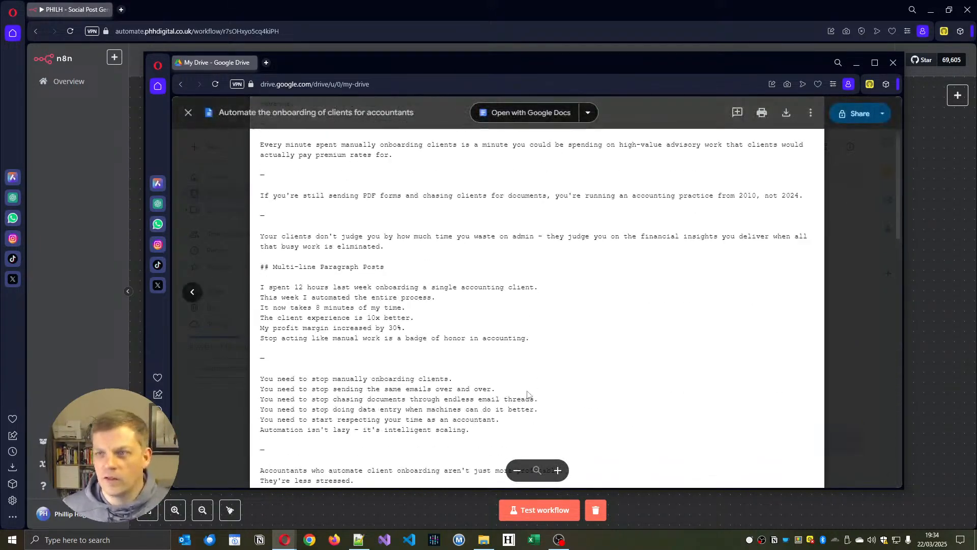
pyautogui.scroll(5, 528, 394)
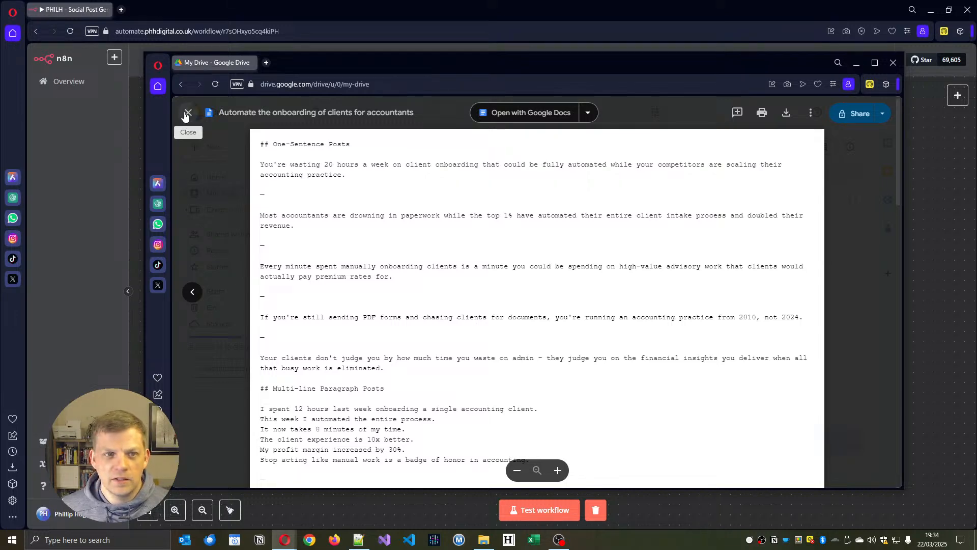
pyautogui.click(186, 115)
pyautogui.moveTo(414, 69); pyautogui.dragTo(976, 122)
pyautogui.click(827, 227)
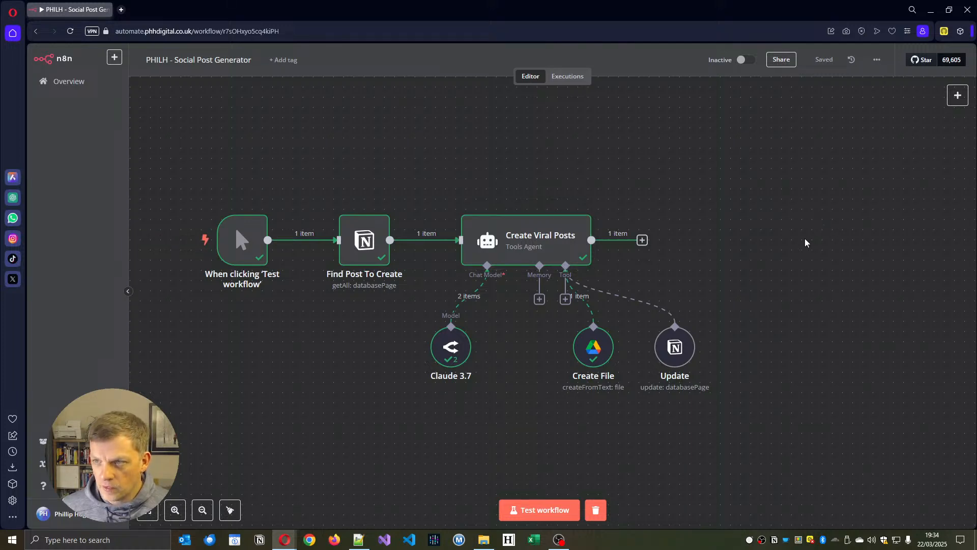